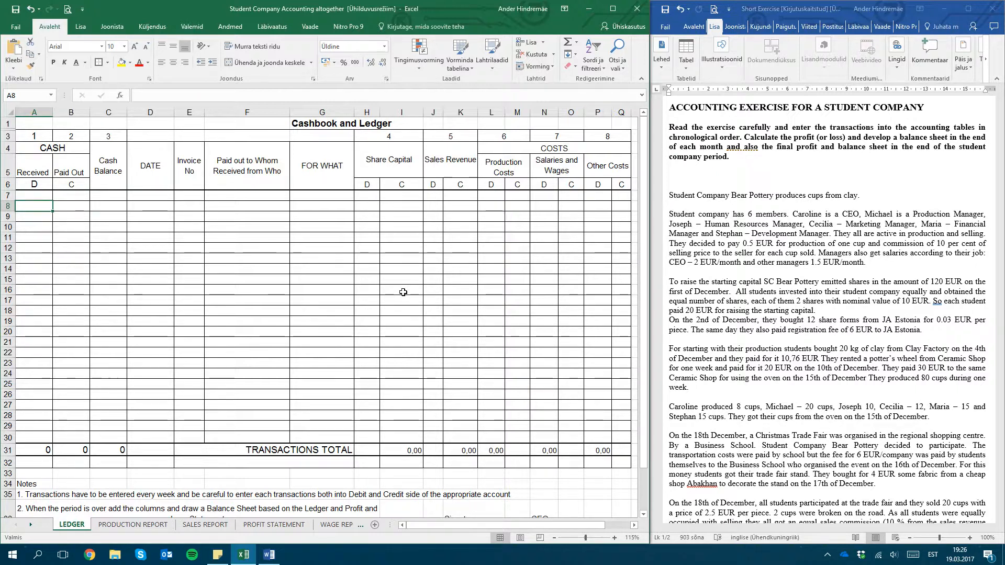
# Examine the cash and date columns of the empty Cashbook and Ledger table
pyautogui.press('Up')
pyautogui.press('Right')
pyautogui.press('Left')
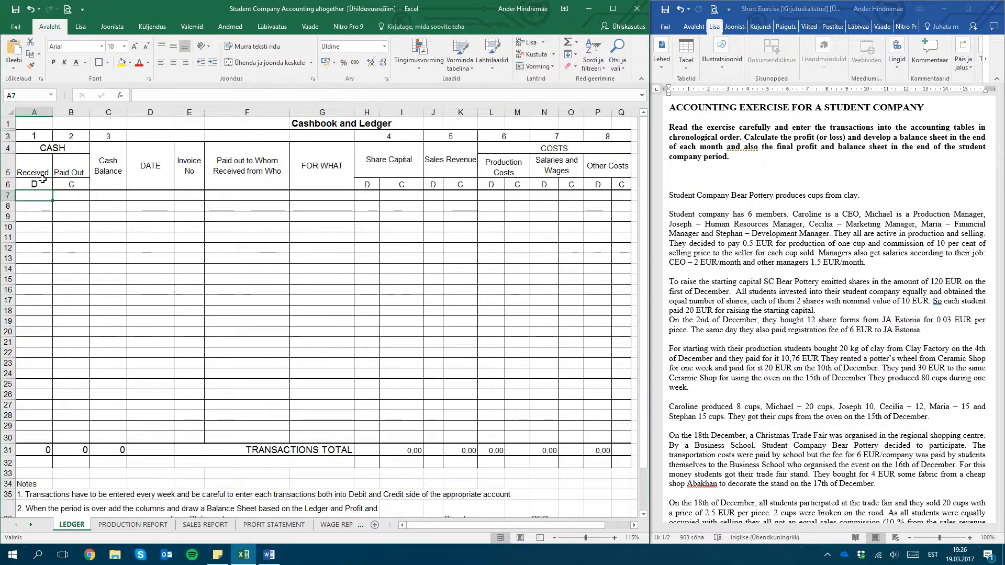
pyautogui.click(40, 202)
pyautogui.click(81, 170)
pyautogui.click(65, 201)
pyautogui.click(41, 195)
pyautogui.press('Right')
pyautogui.press('Down')
pyautogui.press('Left')
pyautogui.press('Right')
pyautogui.press('Right')
pyautogui.press('Right')
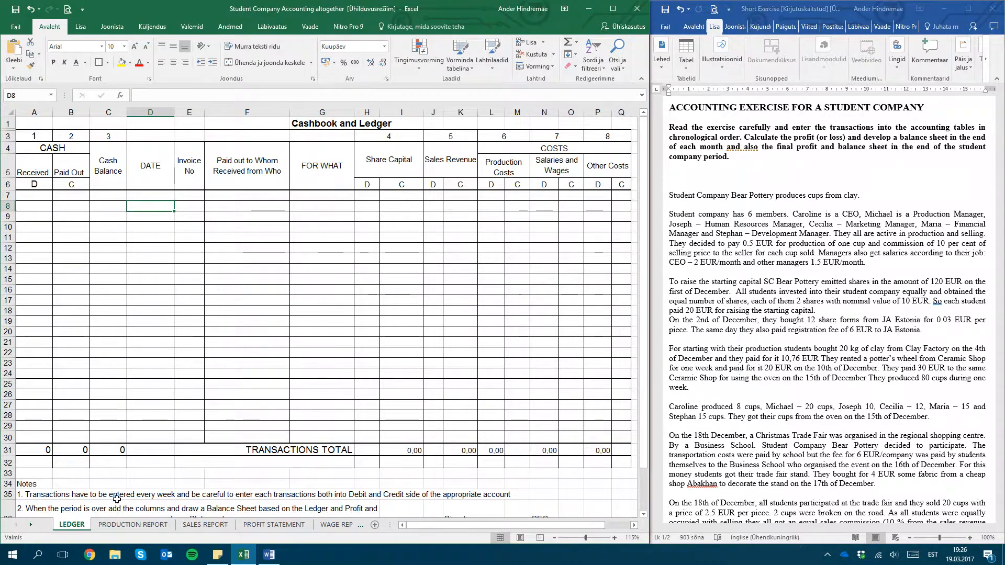
# Open the PRODUCTION REPORT sheet and examine its name, units produced and date columns
pyautogui.click(123, 525)
pyautogui.click(191, 242)
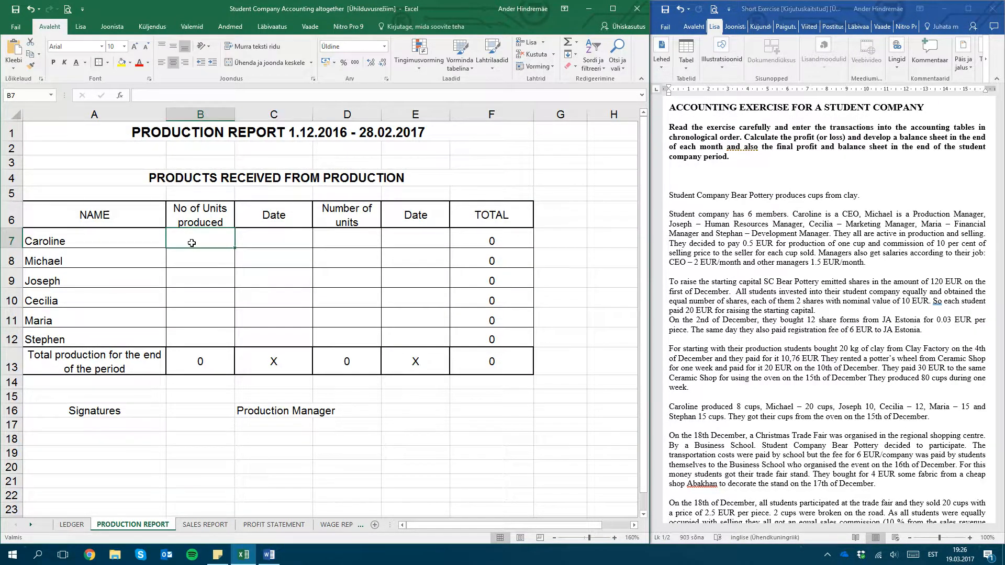
pyautogui.click(190, 273)
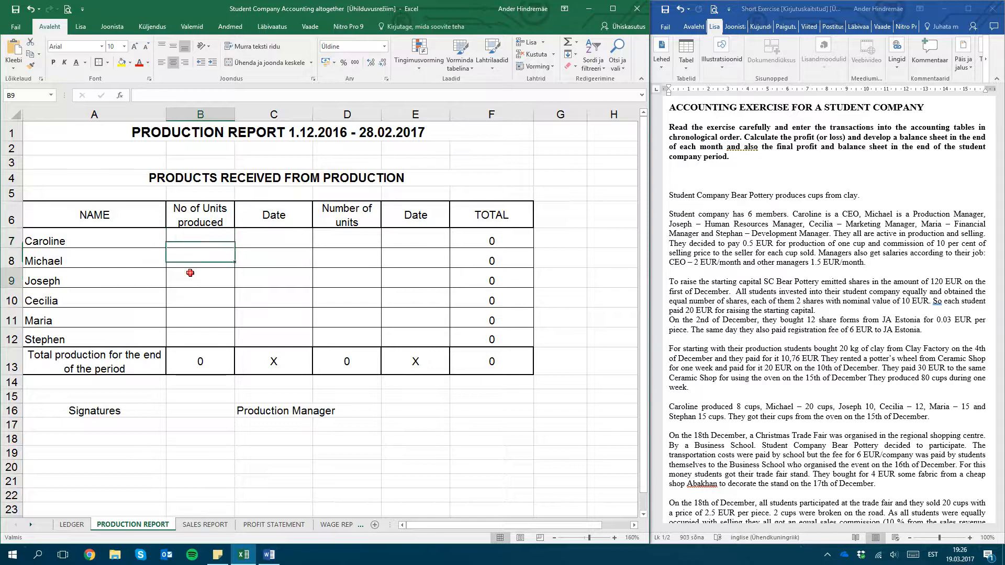
pyautogui.click(198, 244)
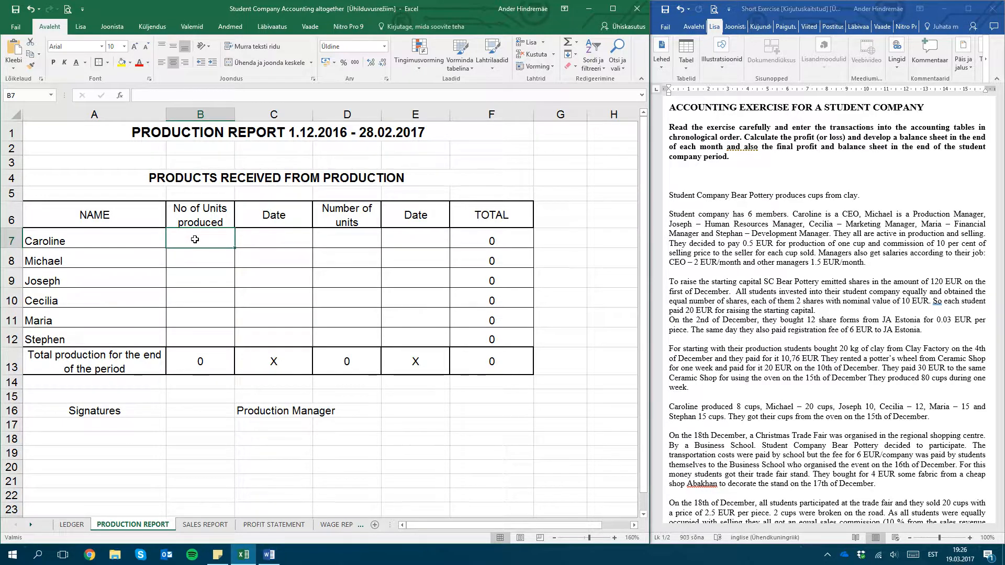
pyautogui.click(115, 238)
pyautogui.press('Down')
pyautogui.press('Down')
pyautogui.press('Down')
pyautogui.press('Down')
pyautogui.press('Down')
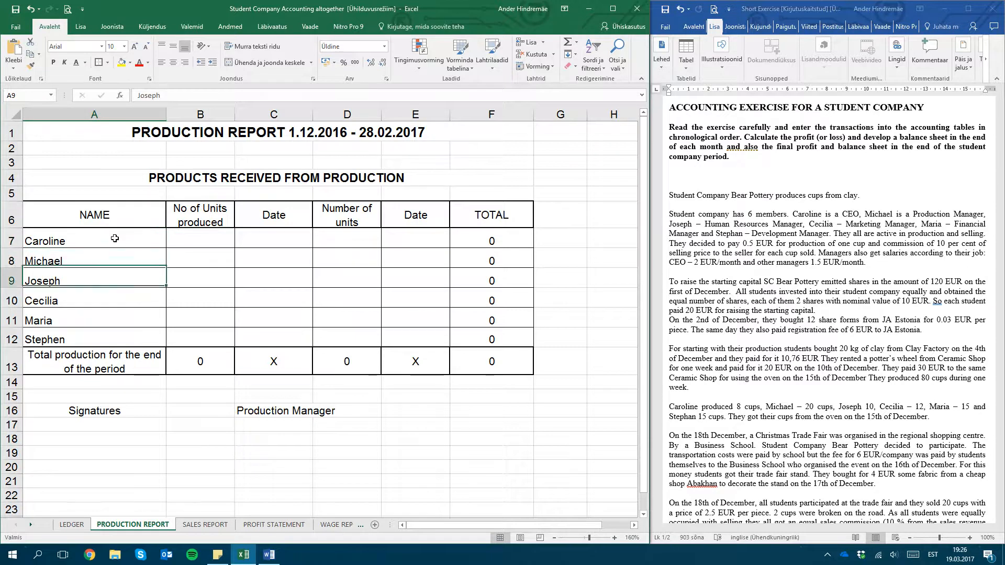
pyautogui.press('Right')
pyautogui.press('Up')
pyautogui.press('Up')
pyautogui.press('Up')
pyautogui.press('Up')
pyautogui.press('Up')
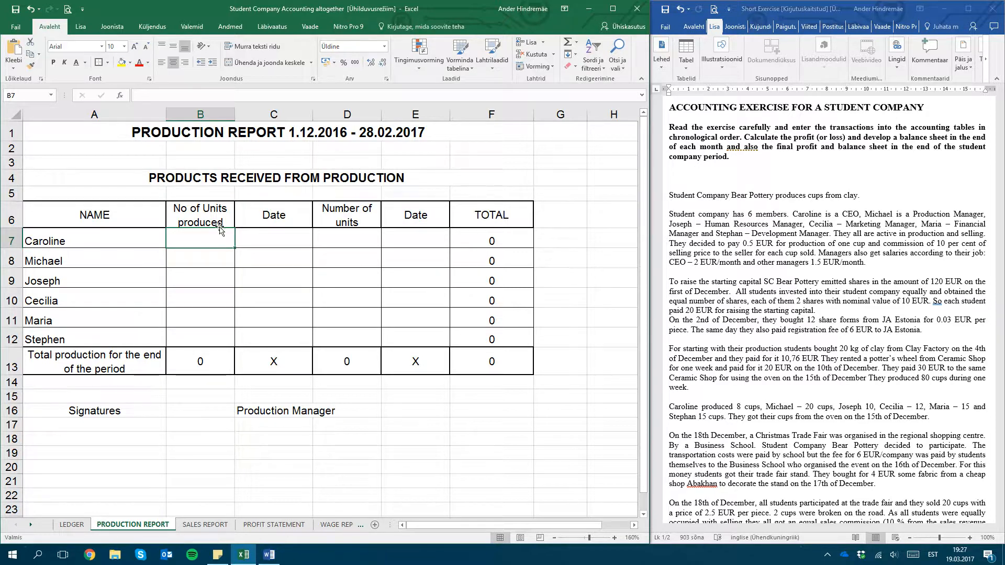
pyautogui.click(269, 240)
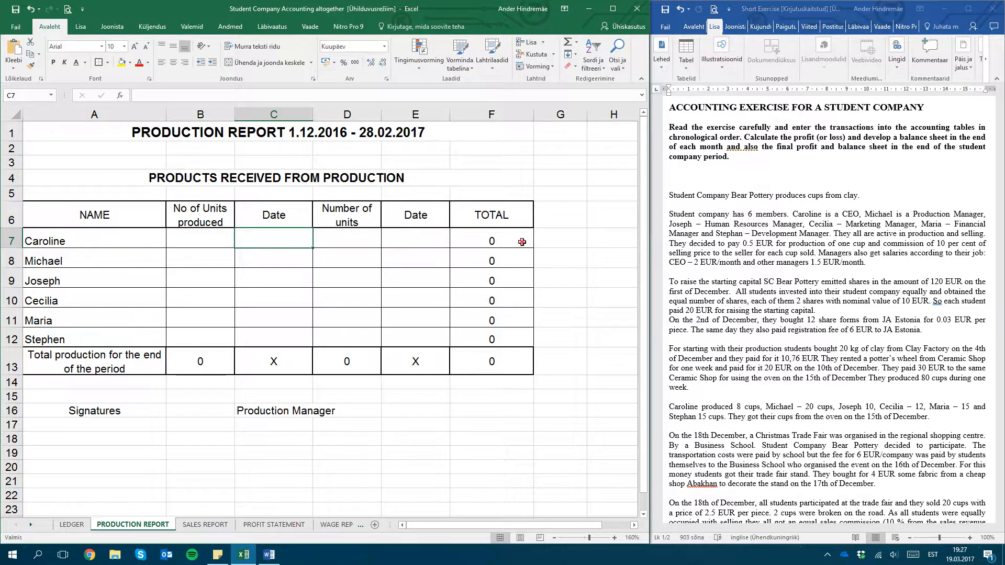
pyautogui.click(209, 303)
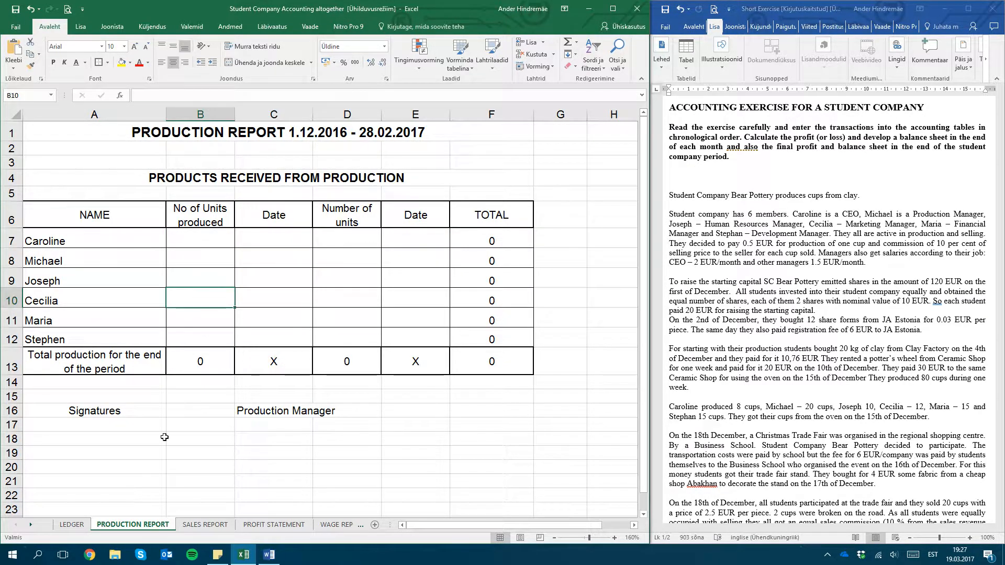
# Look through the sales report, profit statement, wage report, balance sheet, and shareholders and closing report sheets in order
pyautogui.click(198, 525)
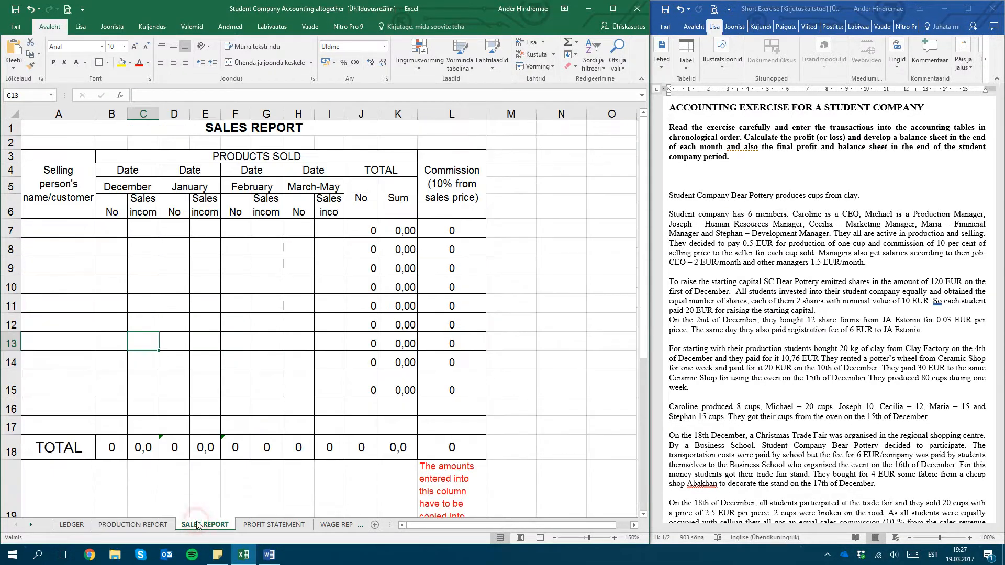
pyautogui.click(125, 234)
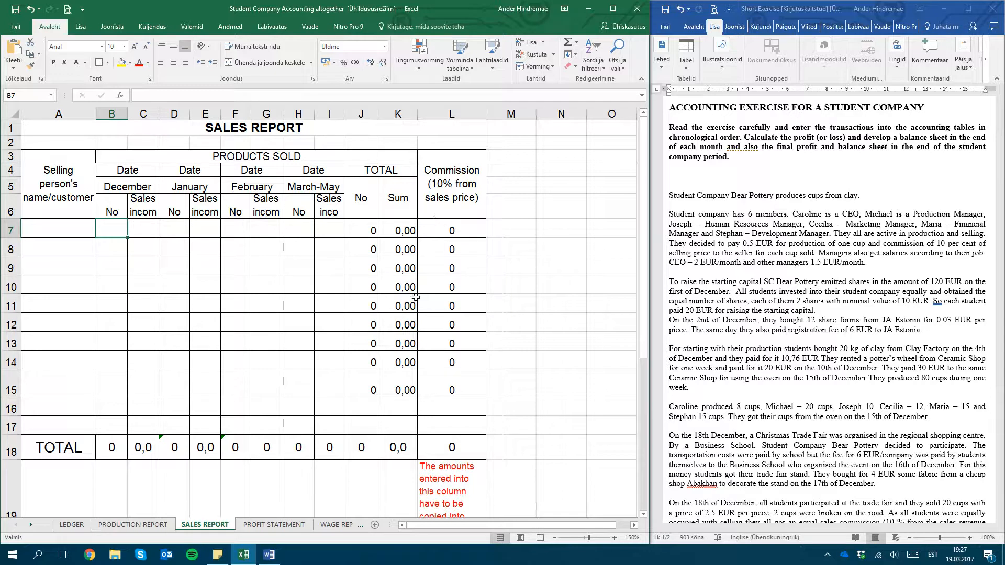
pyautogui.click(266, 525)
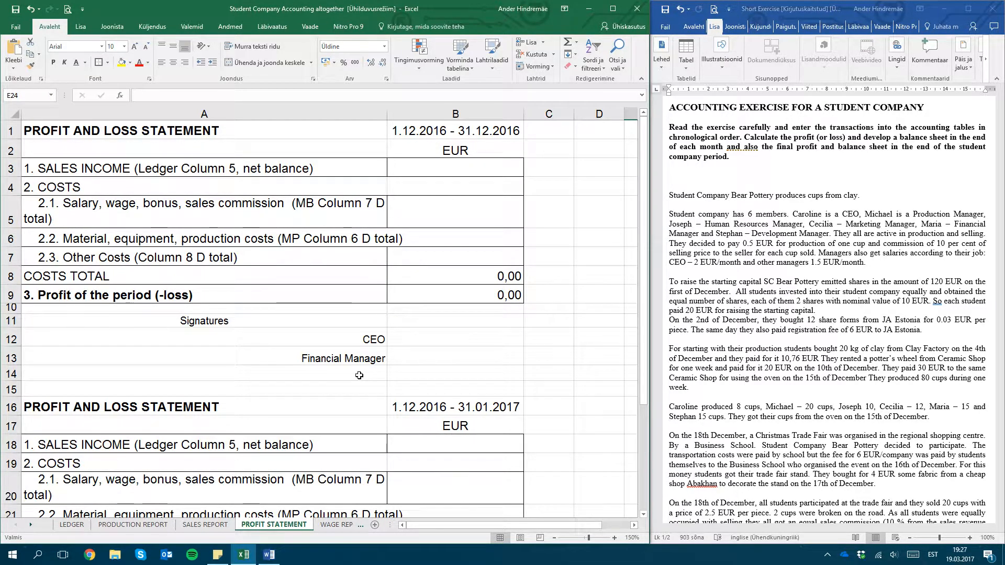
pyautogui.click(335, 525)
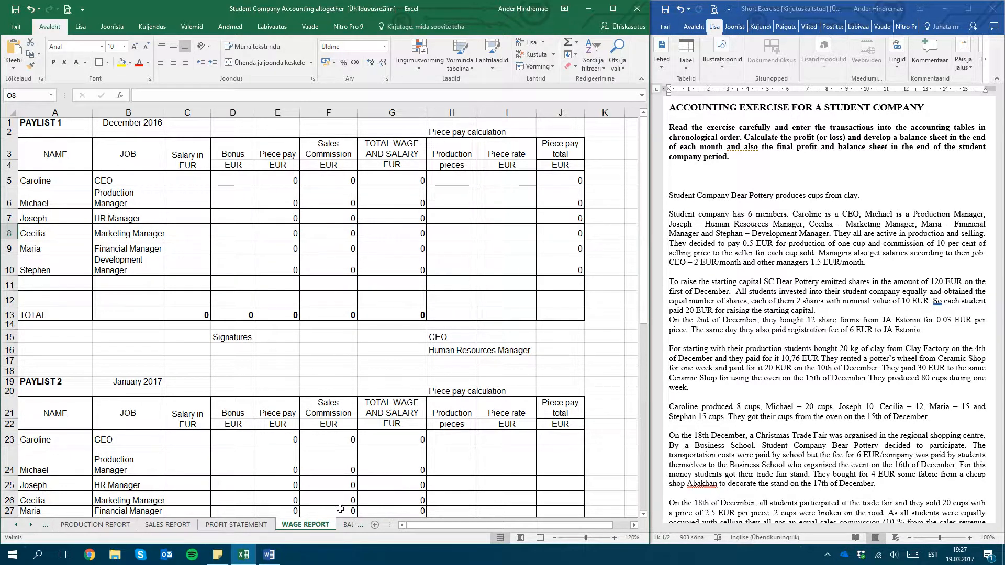
pyautogui.click(348, 525)
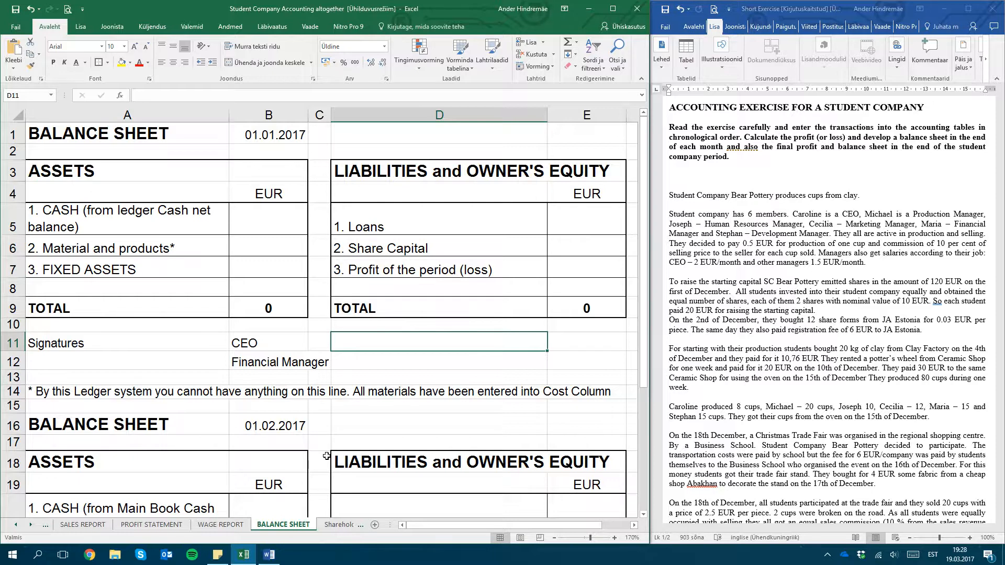
pyautogui.click(327, 526)
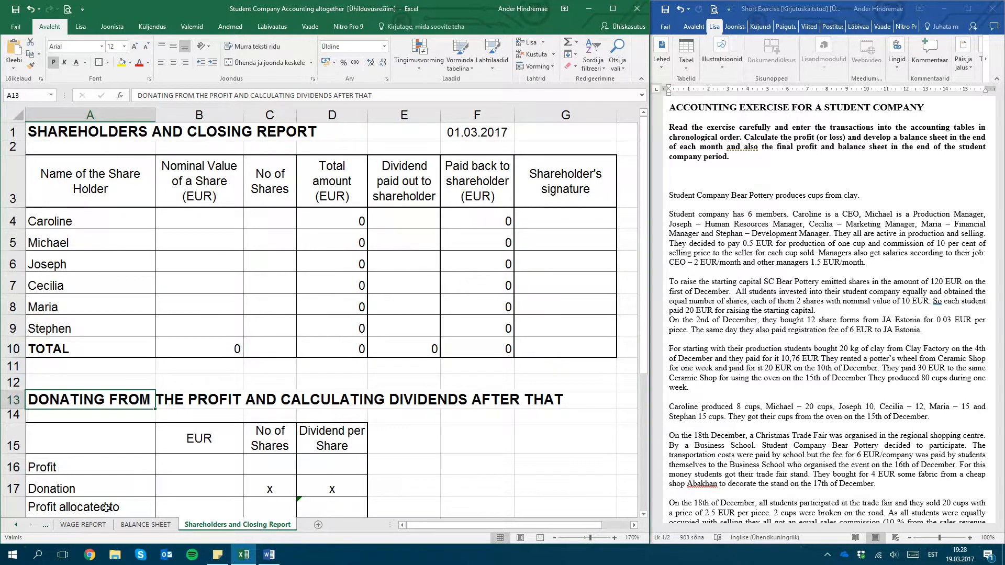
# Return to the LEDGER sheet at the start of the workbook
pyautogui.click(16, 525)
pyautogui.click(16, 525)
pyautogui.click(16, 525)
pyautogui.click(15, 525)
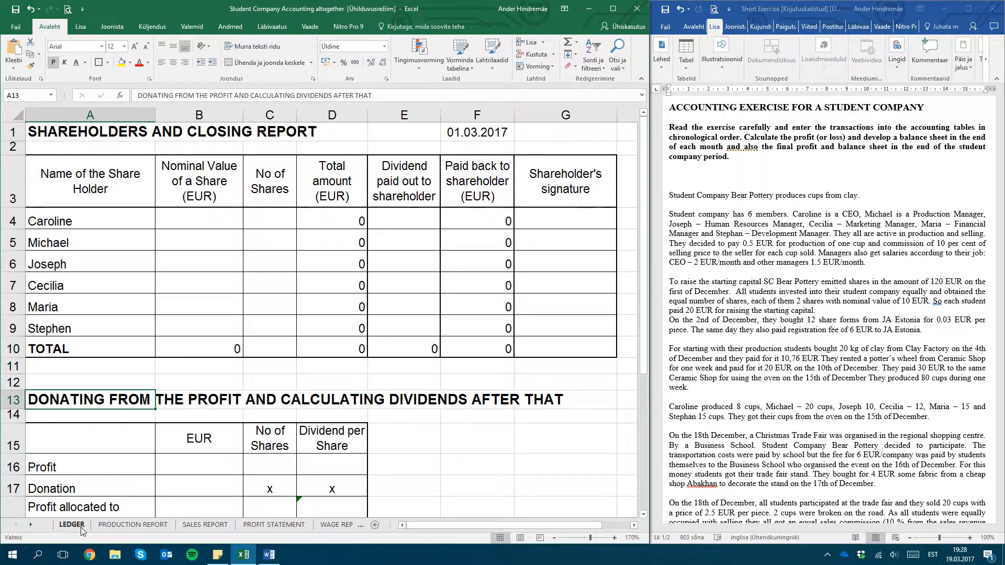
pyautogui.click(72, 525)
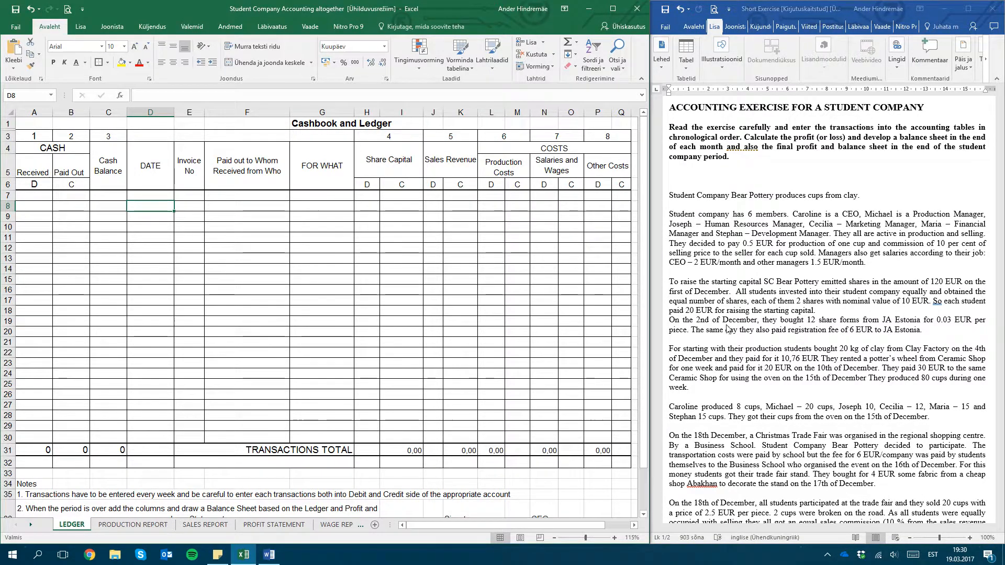
# Slightly widen the JOB column on the WAGE REPORT sheet
pyautogui.click(339, 526)
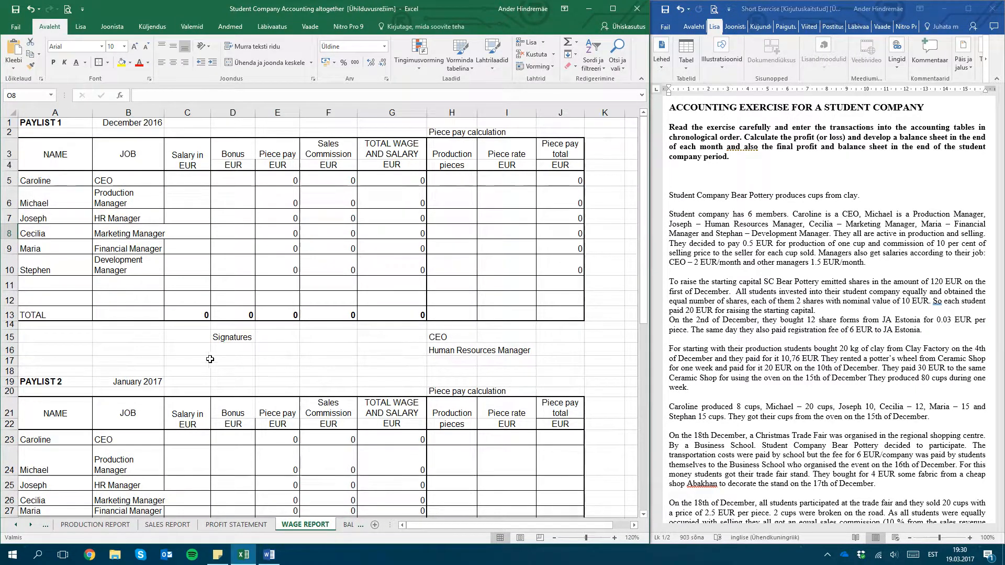
pyautogui.click(56, 182)
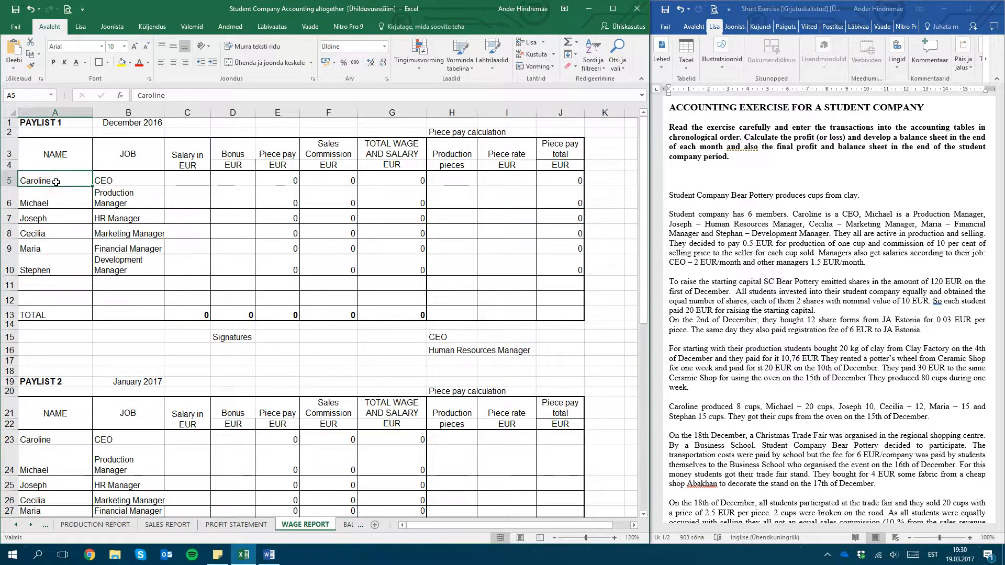
pyautogui.click(103, 189)
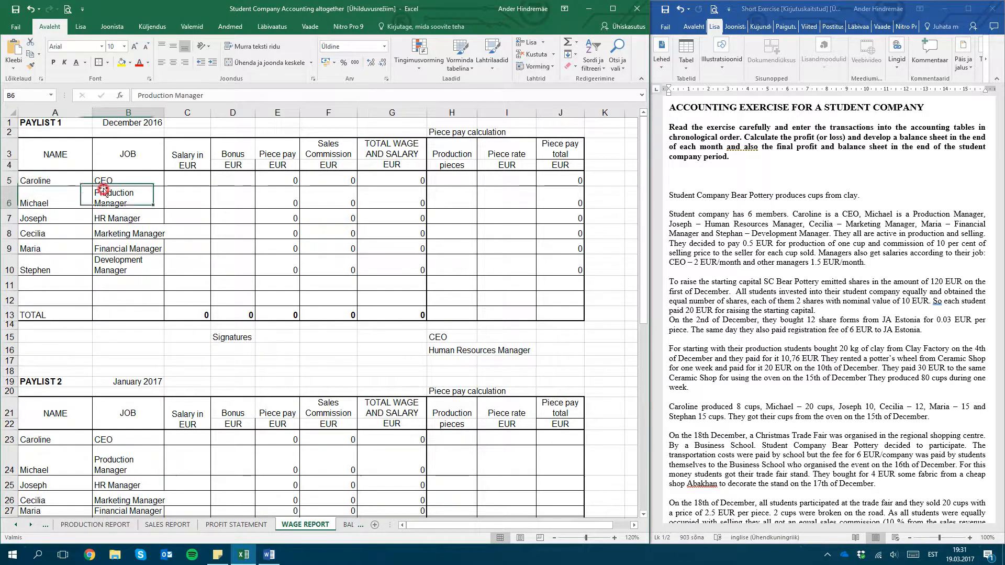
pyautogui.click(64, 176)
pyautogui.moveTo(163, 112); pyautogui.dragTo(168, 113)
# Examine the names and job titles in the first rows of the December 2016 paylist
pyautogui.press('Right')
pyautogui.press('Left')
pyautogui.press('Down')
pyautogui.press('Right')
pyautogui.press('Up')
pyautogui.press('Left')
pyautogui.press('Down')
pyautogui.press('Right')
pyautogui.press('Up')
pyautogui.press('Left')
pyautogui.press('Down')
pyautogui.press('Right')
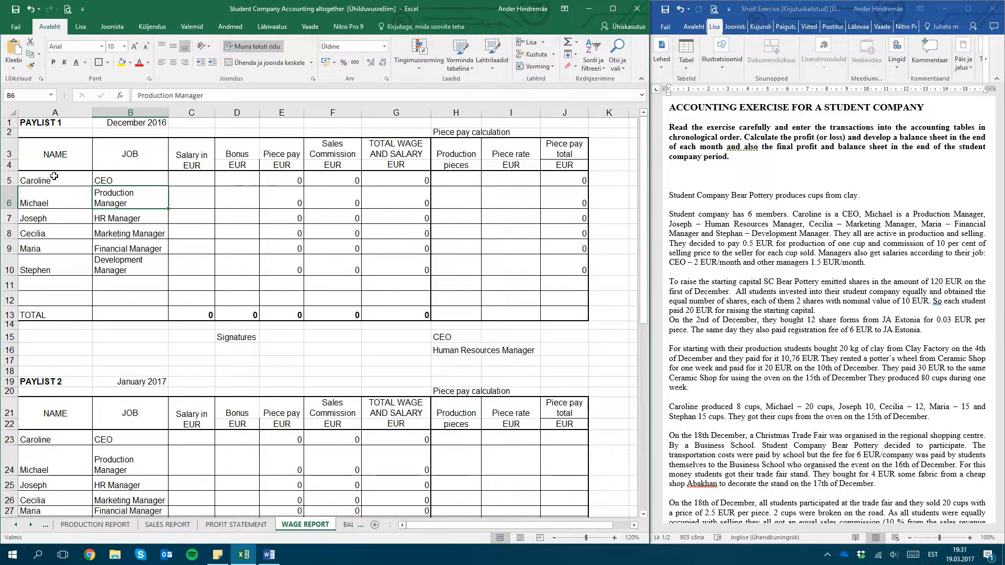
pyautogui.press('Up')
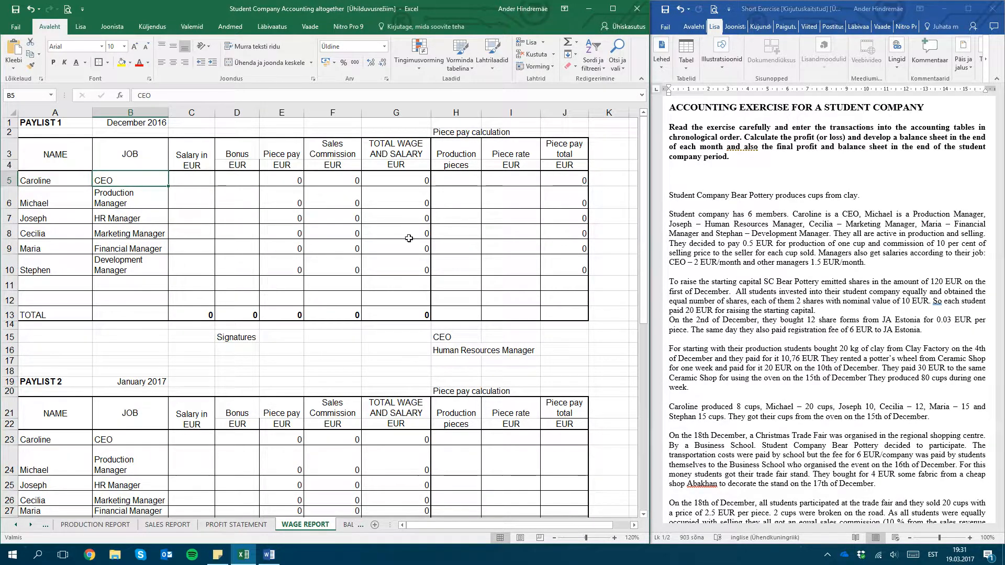
# Enter December salaries in Paylist 1 from the exercise: 2 EUR for the CEO and 1,5 EUR for the Production Manager
pyautogui.click(818, 268)
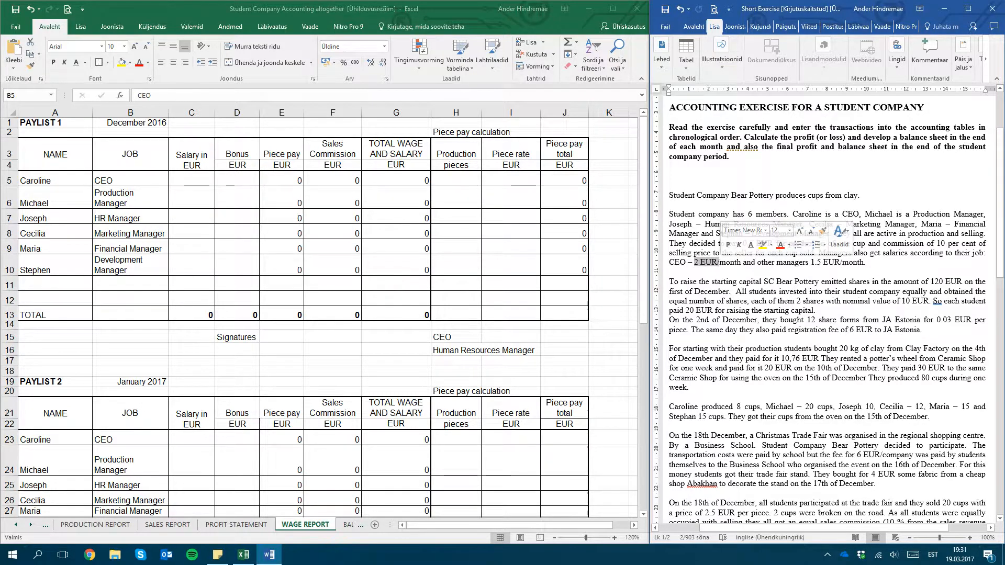
pyautogui.click(198, 180)
pyautogui.click(197, 179)
pyautogui.write('2')
pyautogui.press('Return')
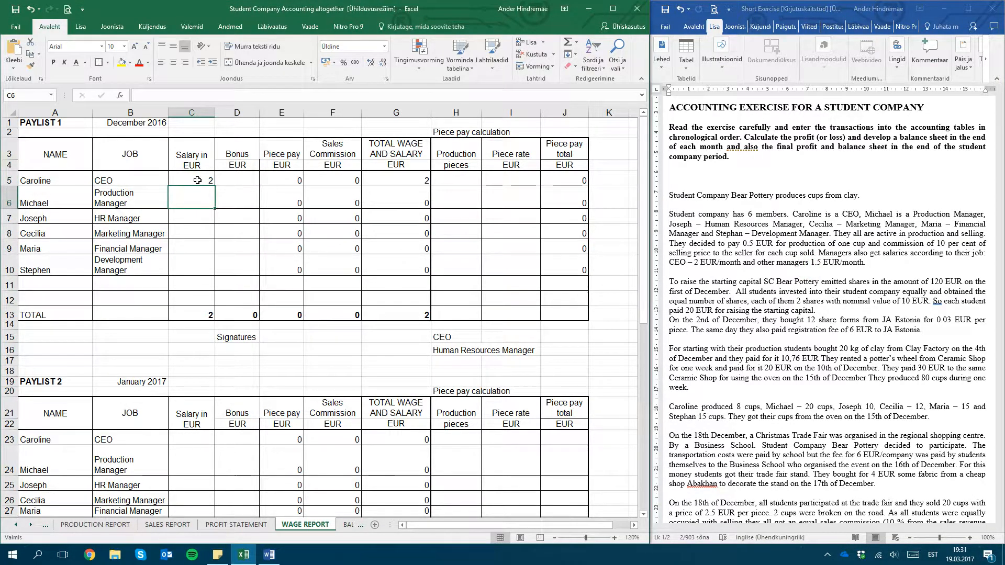
pyautogui.write('1,5')
pyautogui.press('Return')
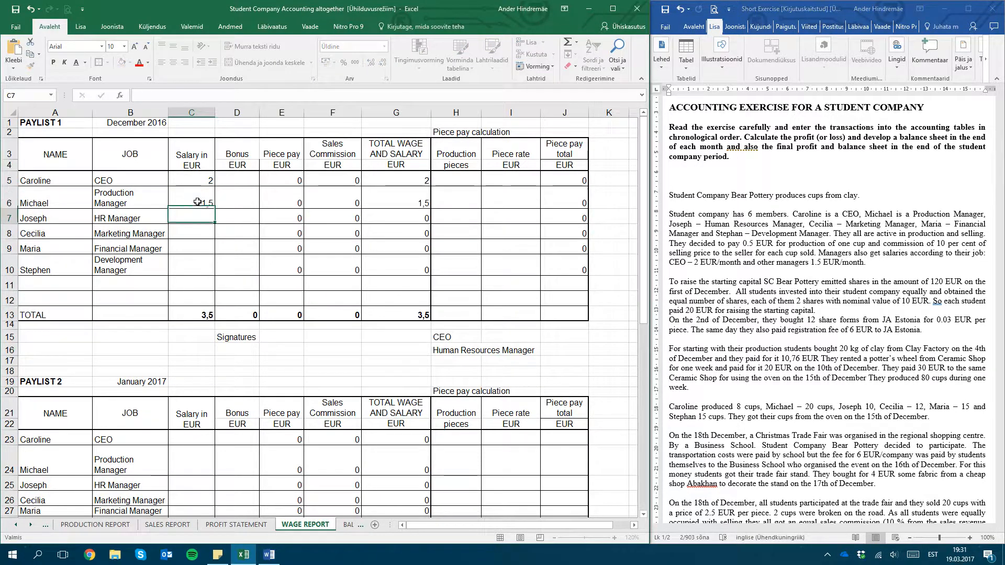
# Copy the Production Manager's 1,5 EUR salary down to the other four managers in Paylist 1
pyautogui.click(198, 201)
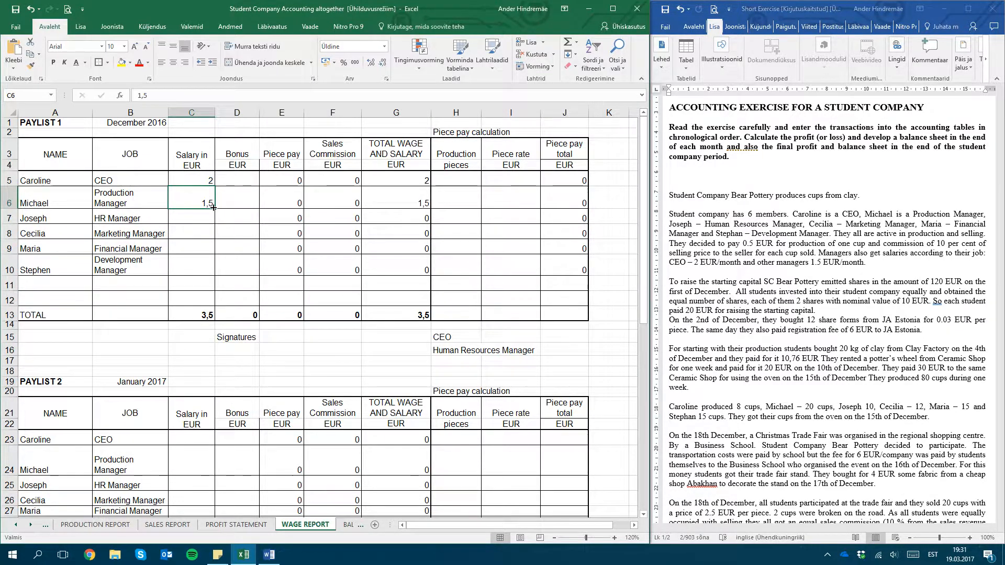
pyautogui.moveTo(214, 207); pyautogui.dragTo(210, 276)
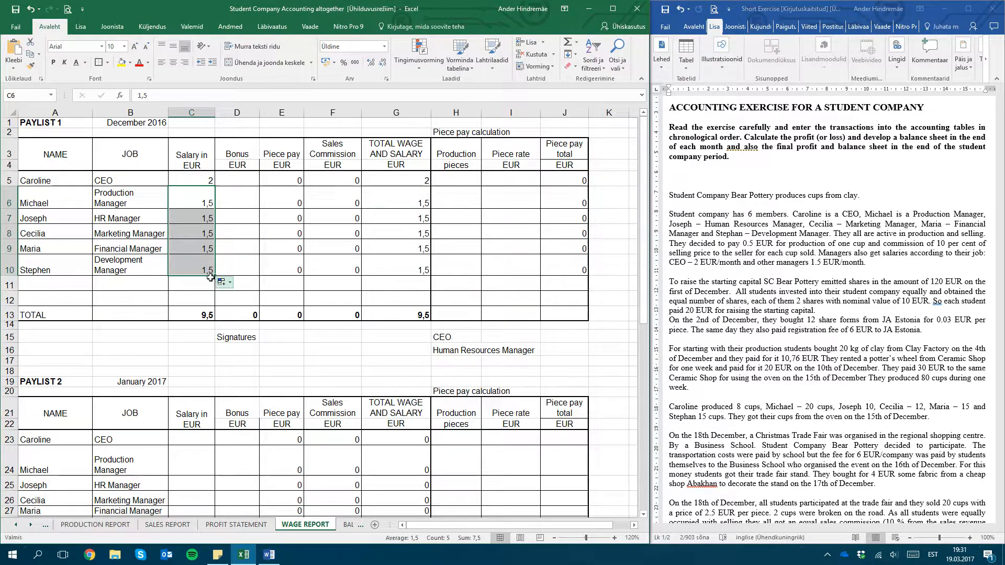
pyautogui.click(244, 251)
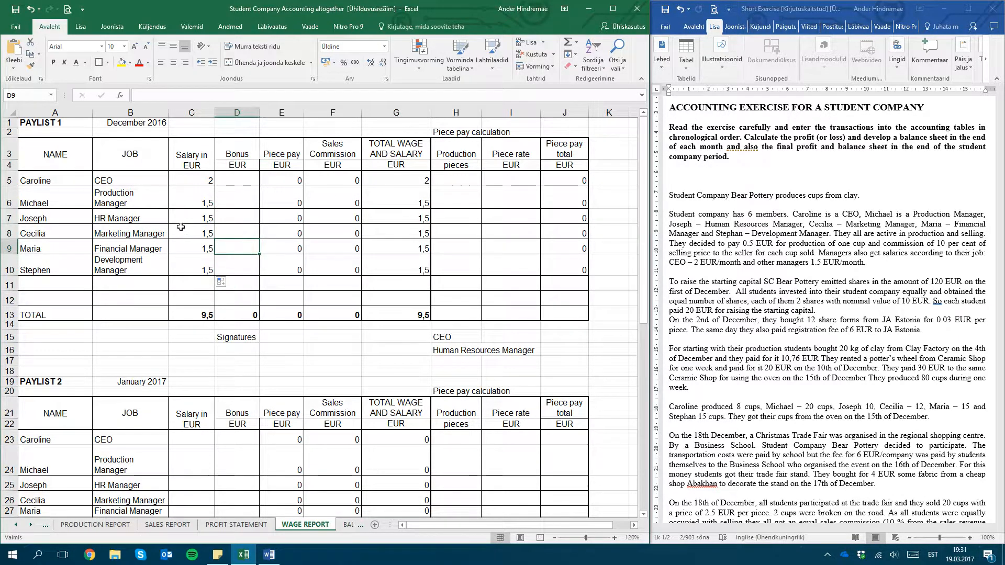
pyautogui.click(210, 316)
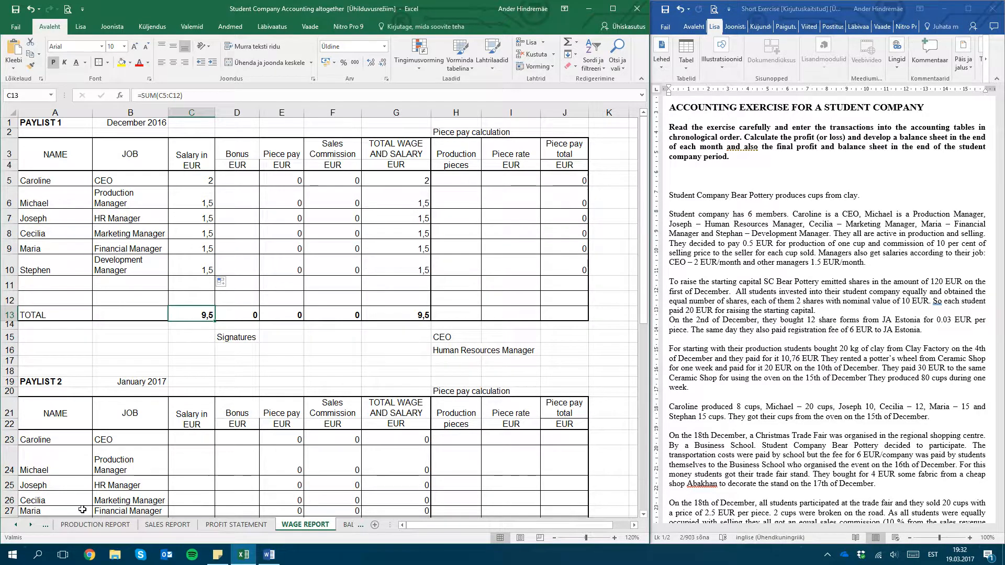
# In the Shareholders and Closing Report, enter the nominal share value of 10 EUR from the exercise for all six shareholders
pyautogui.click(32, 526)
pyautogui.click(32, 525)
pyautogui.click(292, 525)
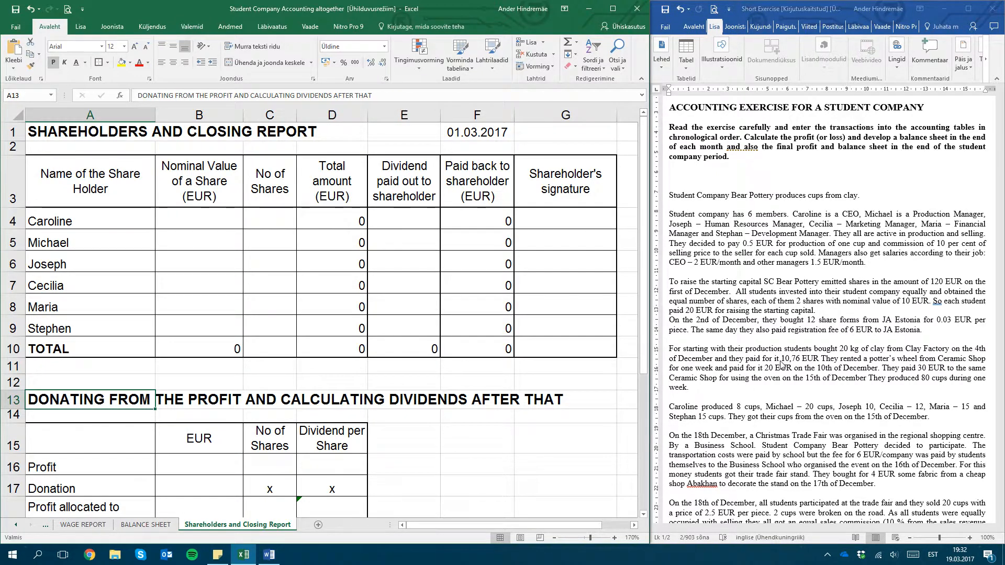
pyautogui.click(902, 301)
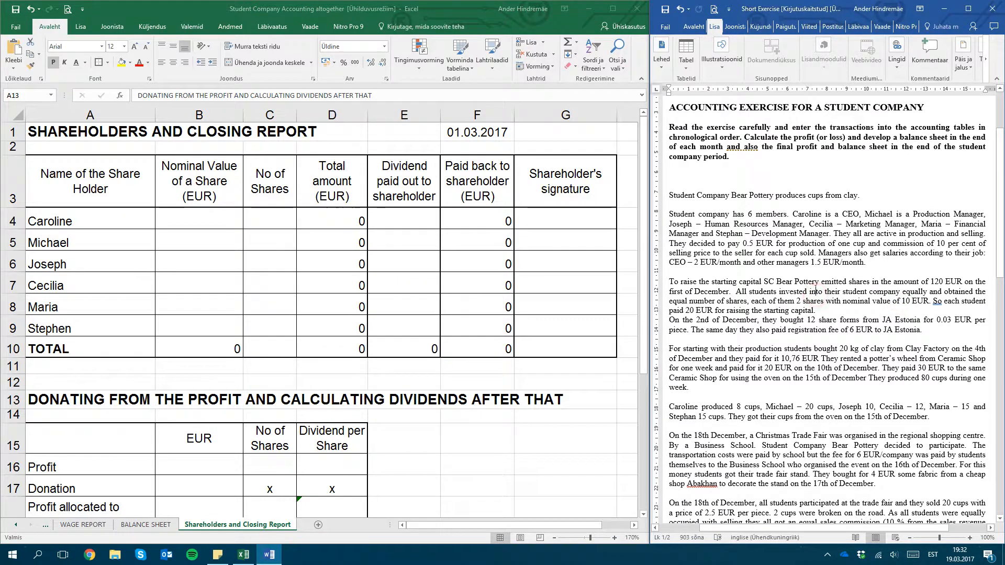
pyautogui.moveTo(778, 301); pyautogui.dragTo(825, 302)
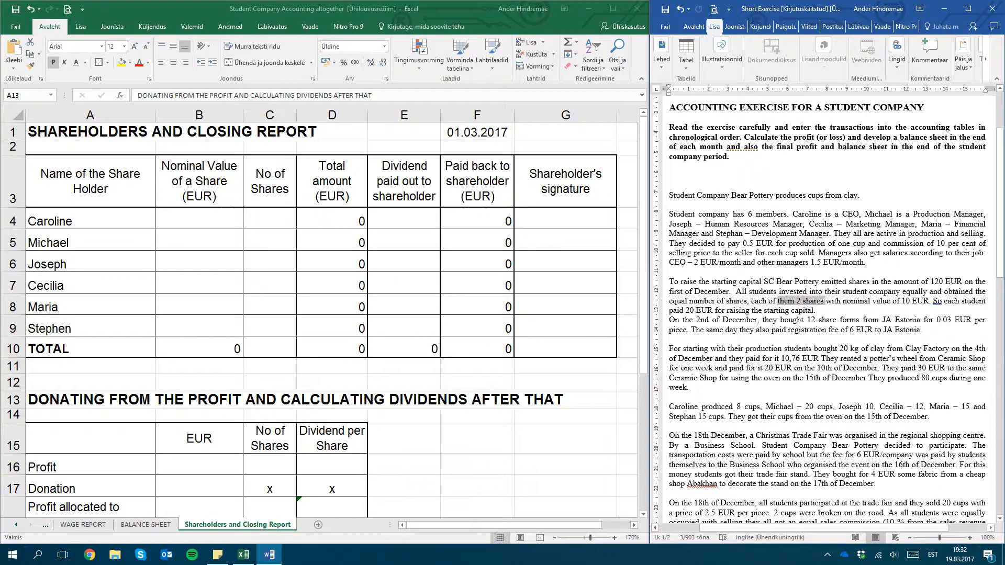
pyautogui.click(186, 217)
pyautogui.write('10')
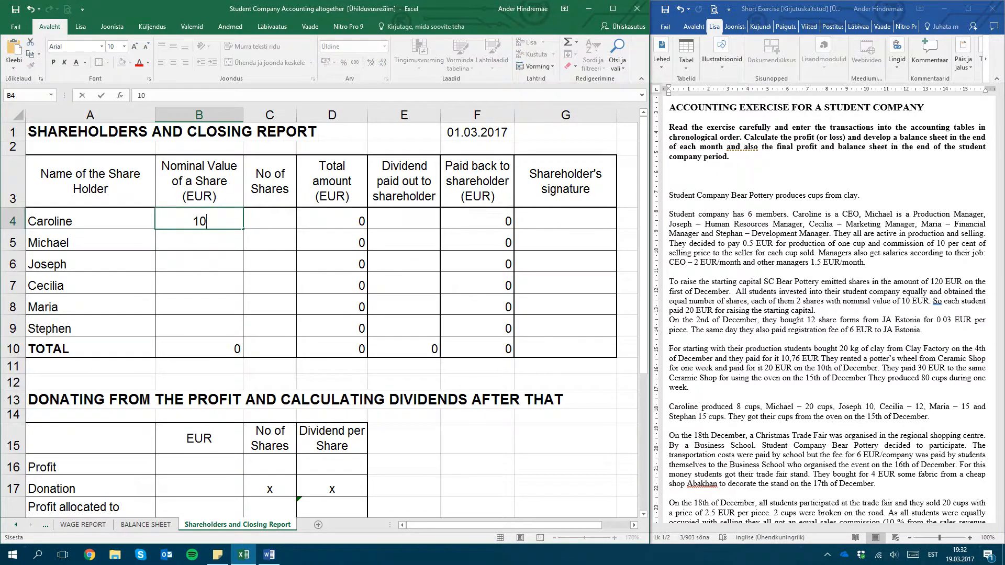
pyautogui.press('Return')
pyautogui.click(196, 218)
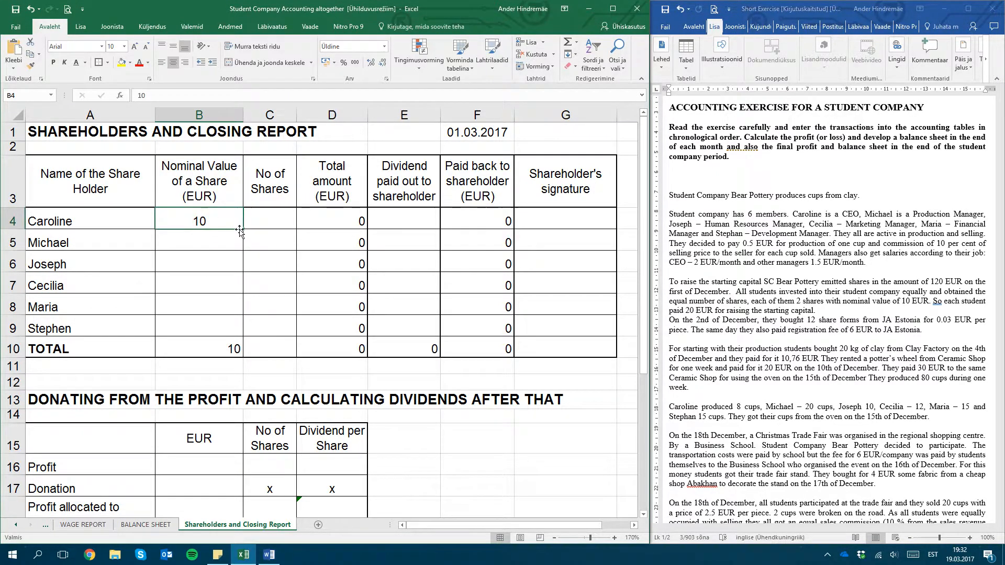
pyautogui.moveTo(243, 229); pyautogui.dragTo(246, 335)
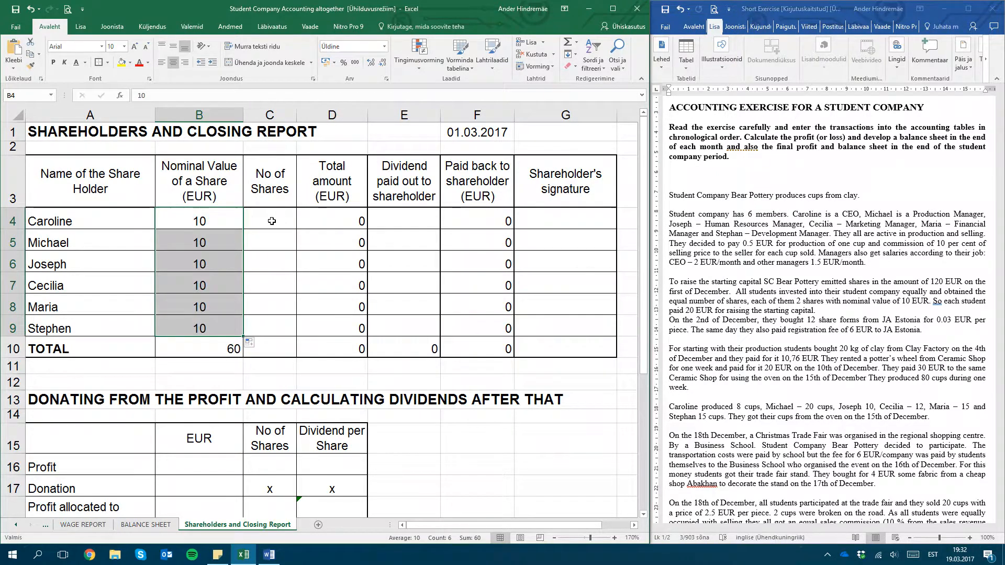
# Enter 2 as the number of shares for each of the six shareholders, as stated in the exercise
pyautogui.click(272, 221)
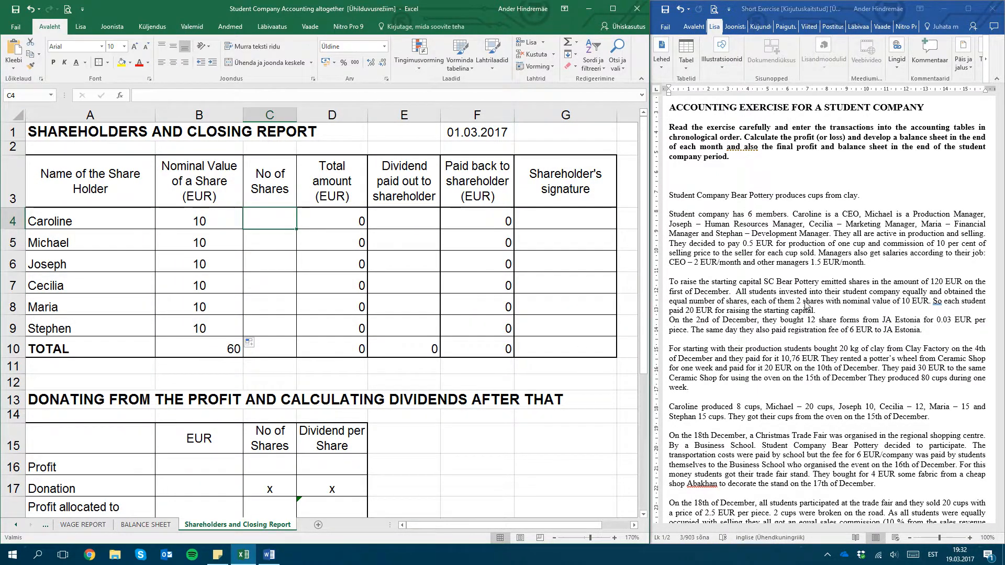
pyautogui.moveTo(806, 306); pyautogui.dragTo(780, 303)
pyautogui.click(266, 221)
pyautogui.write('2')
pyautogui.press('Return')
pyautogui.write('2')
pyautogui.press('Return')
pyautogui.write('2')
pyautogui.press('Return')
pyautogui.write('2')
pyautogui.press('Return')
pyautogui.write('2')
pyautogui.press('Return')
pyautogui.write('2')
pyautogui.press('Return')
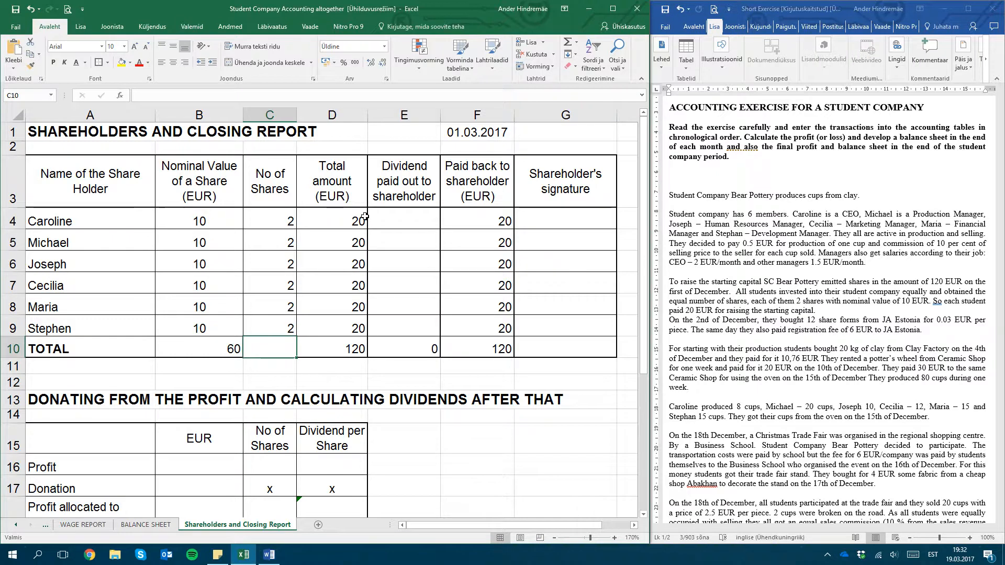
# Inspect the formulas in the Total amount column, from the first shareholder's row down to the TOTAL row
pyautogui.click(335, 222)
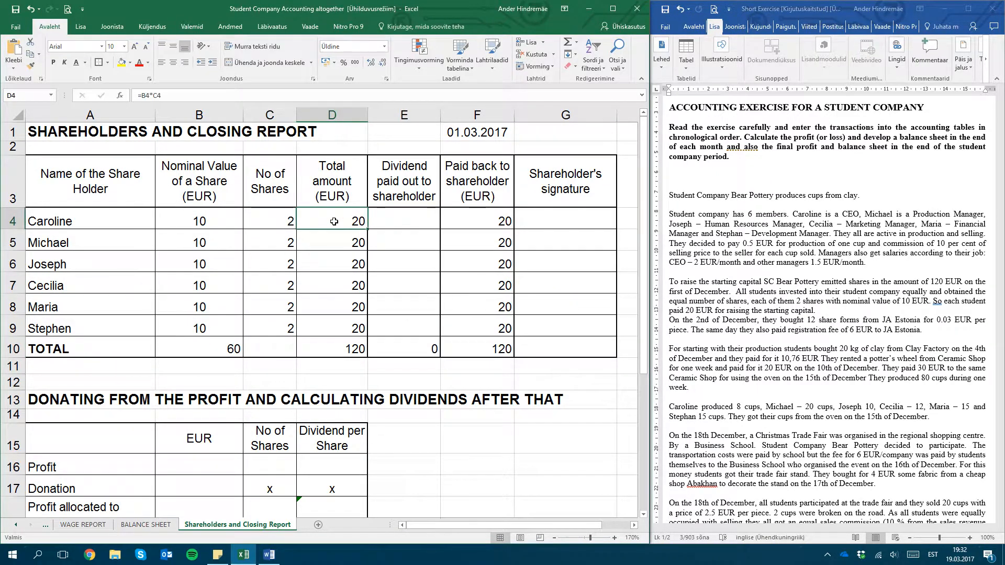
pyautogui.click(351, 215)
pyautogui.press('Down')
pyautogui.press('Down')
pyautogui.press('Down')
pyautogui.press('Up')
pyautogui.press('Up')
pyautogui.press('Up')
pyautogui.press('F2')
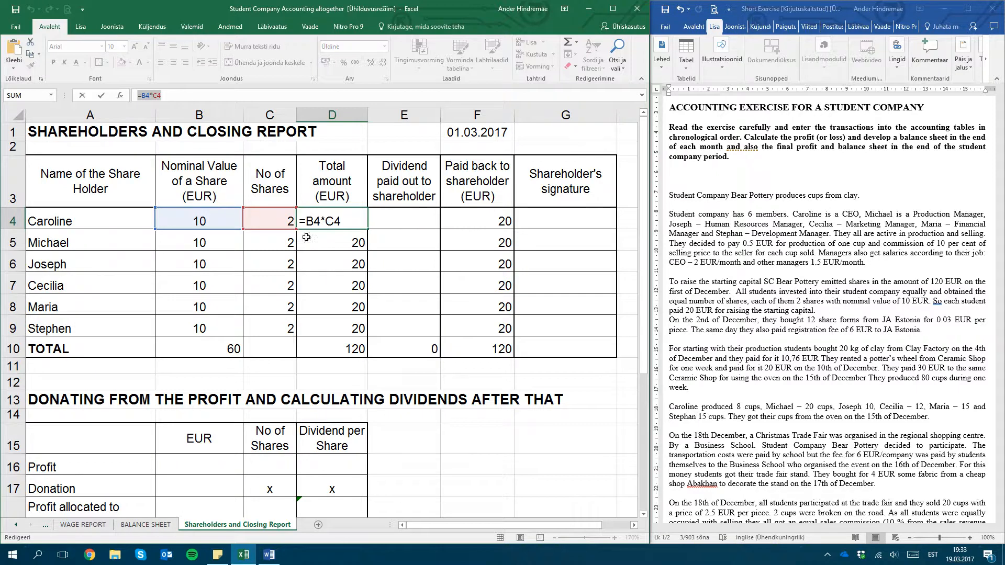
pyautogui.press('Return')
pyautogui.press('Down')
pyautogui.press('Down')
pyautogui.press('Down')
pyautogui.press('Down')
pyautogui.press('Down')
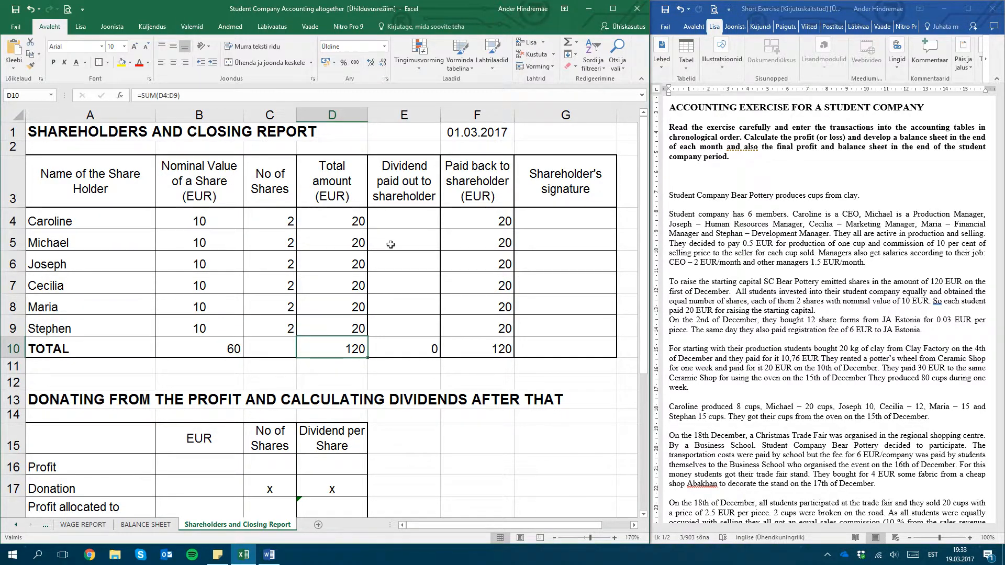
# Review the nominal share values and numbers of shares entered for all six shareholders
pyautogui.click(193, 241)
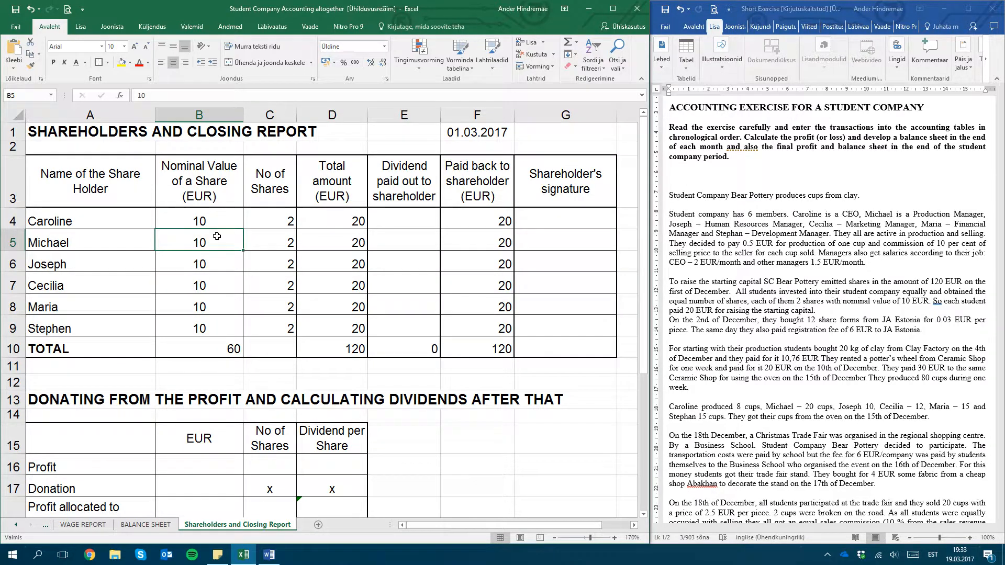
pyautogui.click(184, 222)
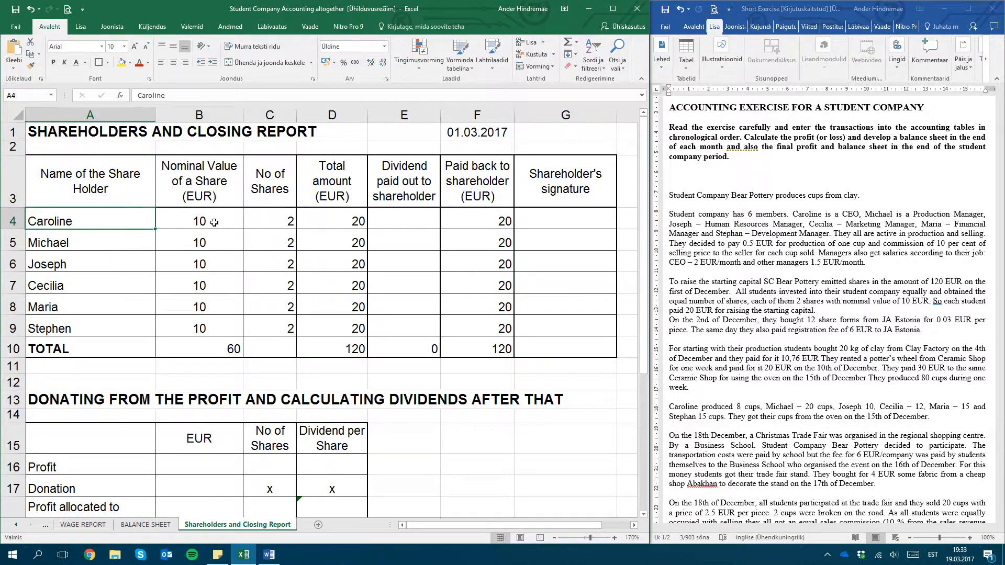
pyautogui.moveTo(202, 218); pyautogui.dragTo(193, 327)
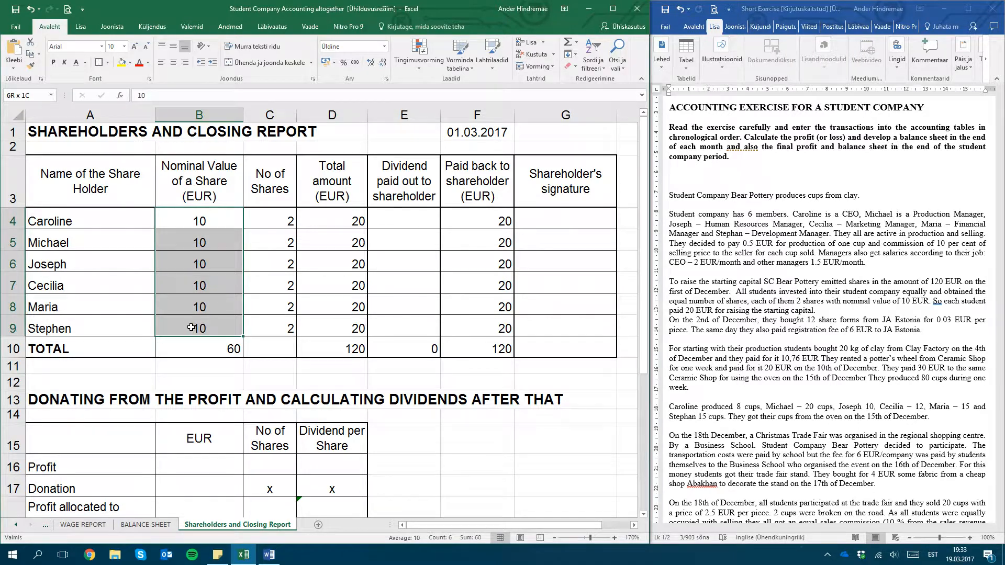
pyautogui.click(204, 231)
pyautogui.moveTo(264, 218); pyautogui.dragTo(259, 328)
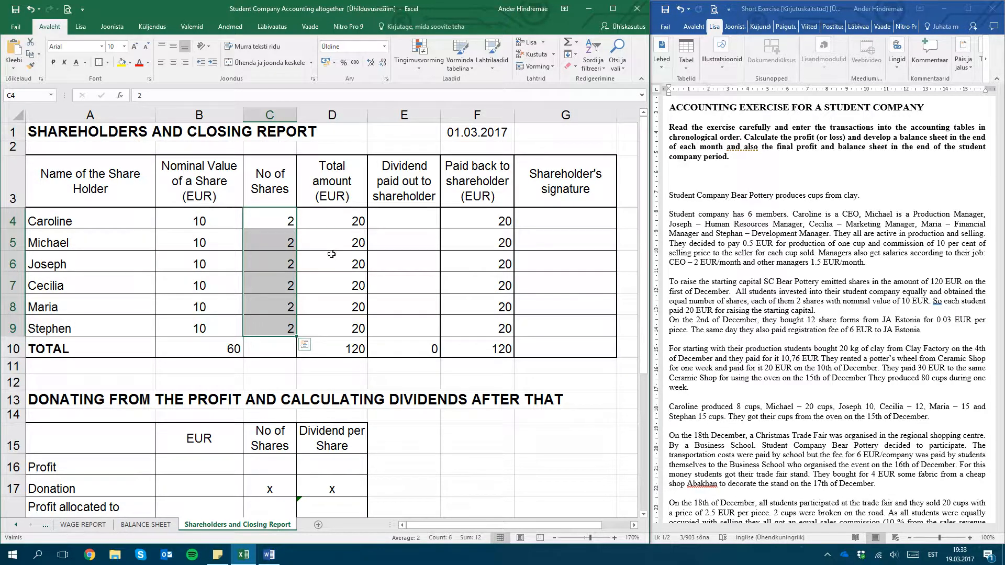
pyautogui.click(224, 220)
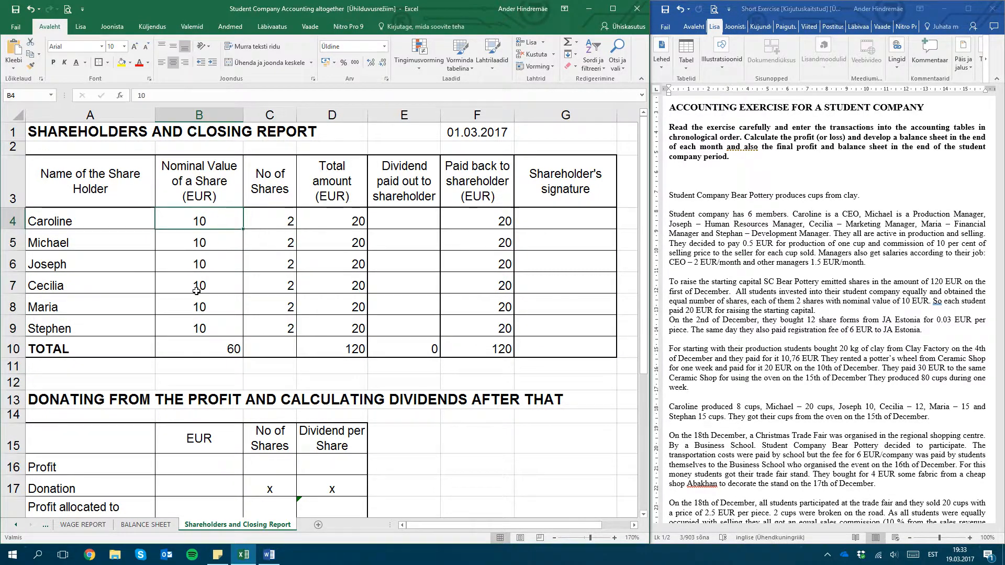
pyautogui.click(65, 220)
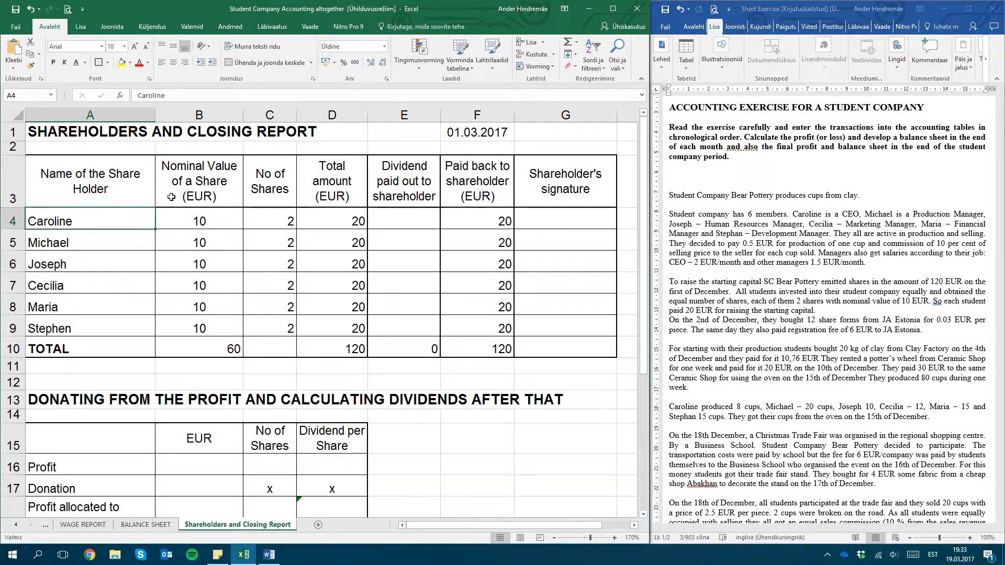
pyautogui.click(208, 220)
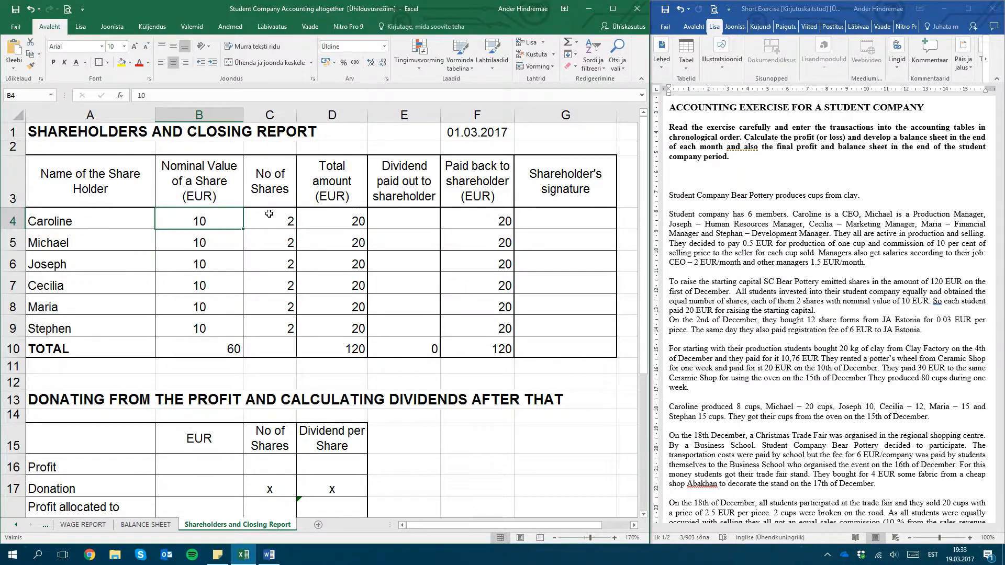
pyautogui.click(207, 237)
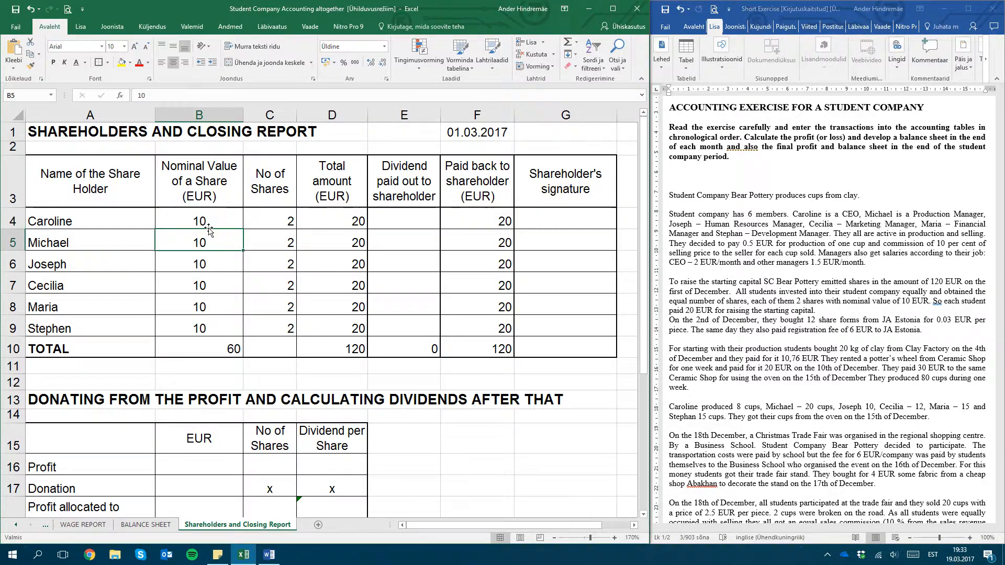
pyautogui.click(209, 225)
pyautogui.press('Right')
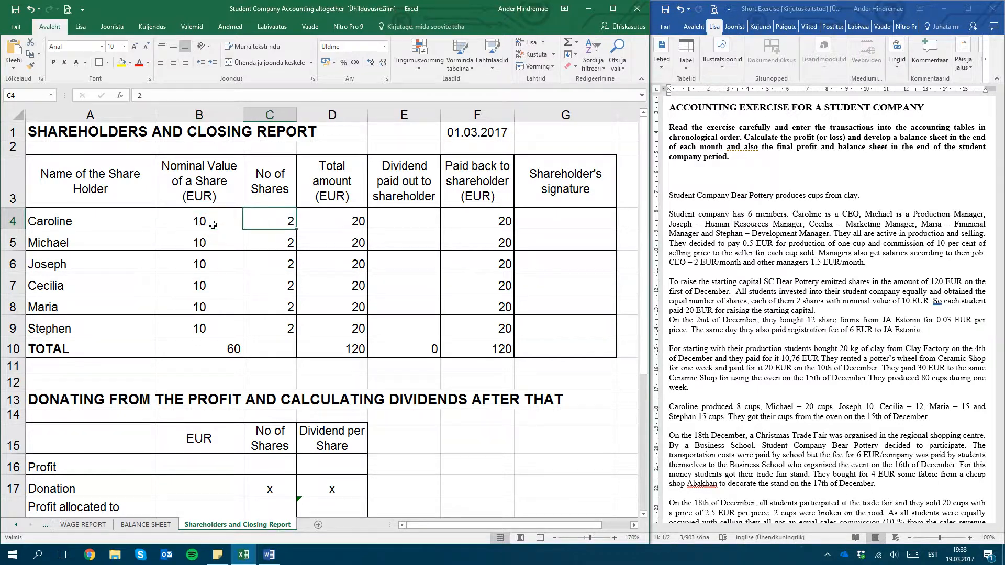
pyautogui.click(212, 224)
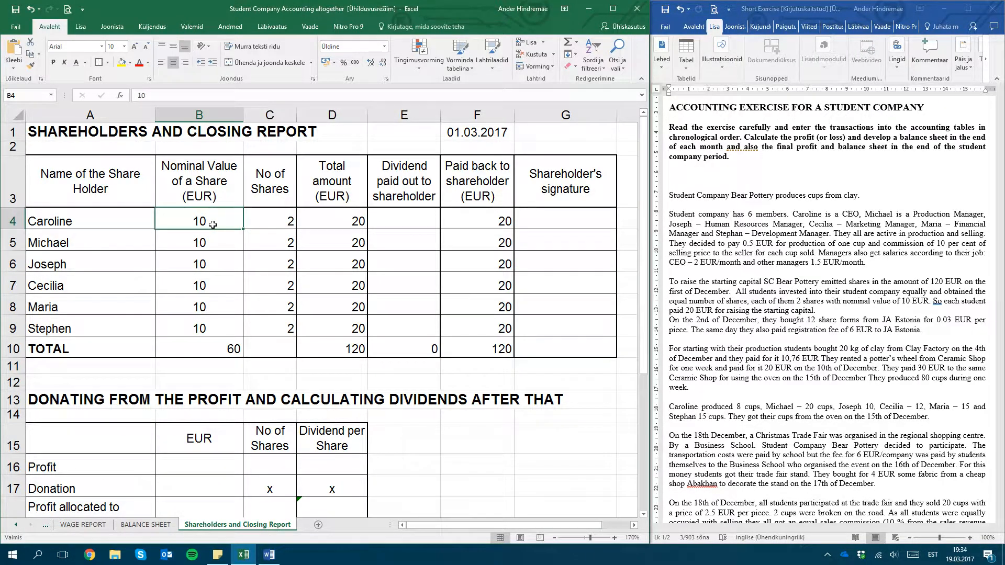
pyautogui.press('Down')
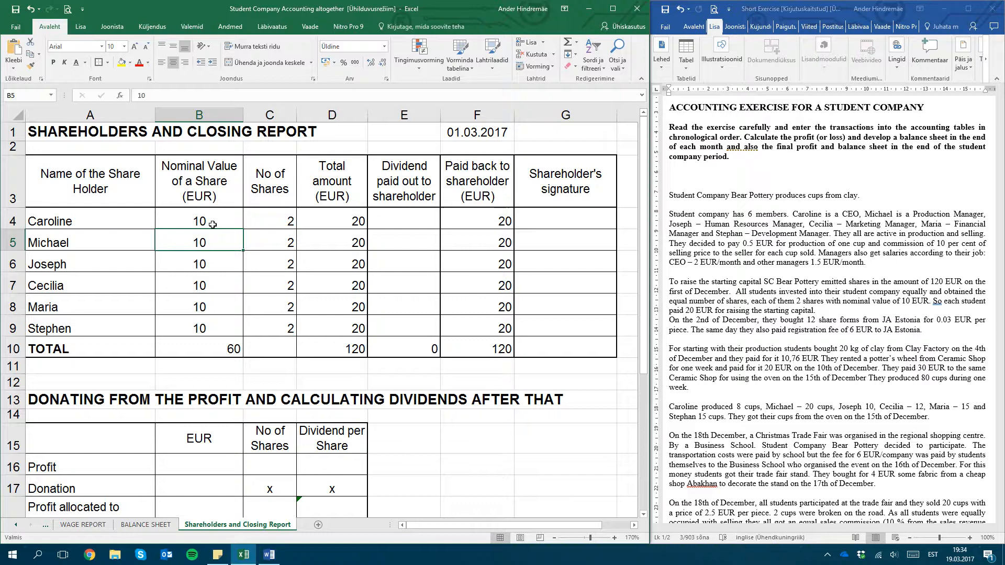
pyautogui.press('Left')
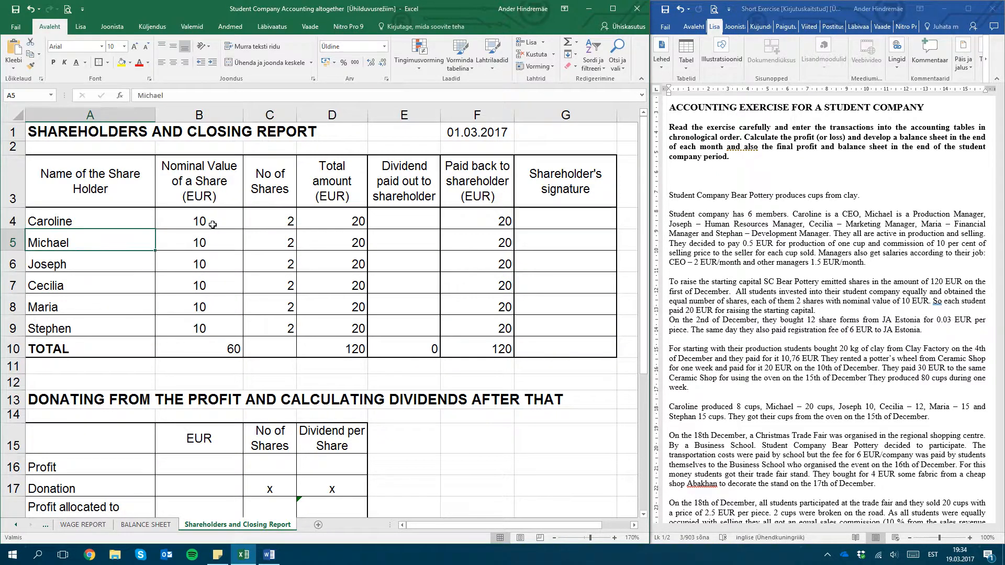
pyautogui.press('Up')
pyautogui.press('Down')
pyautogui.press('Right')
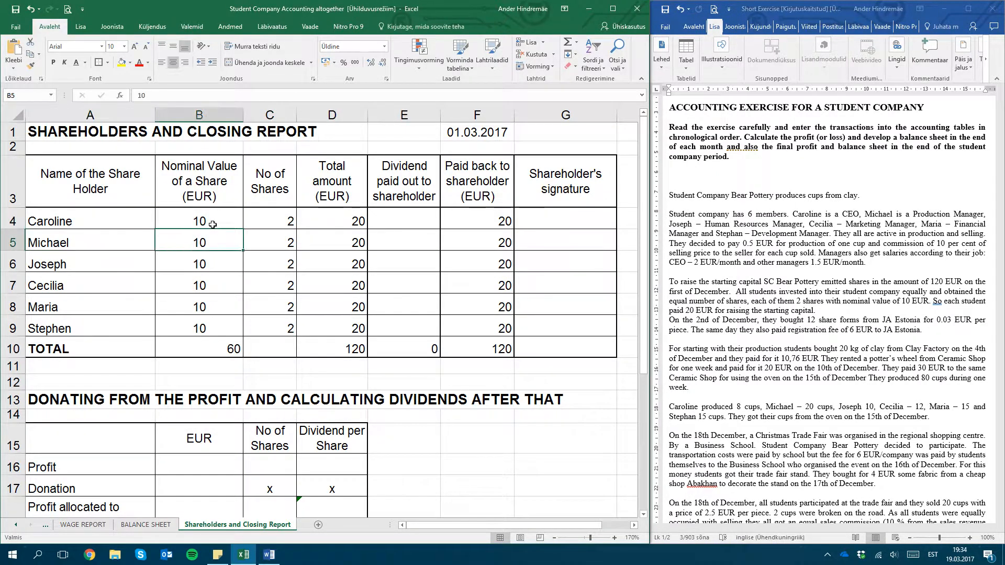
pyautogui.press('Up')
pyautogui.press('Left')
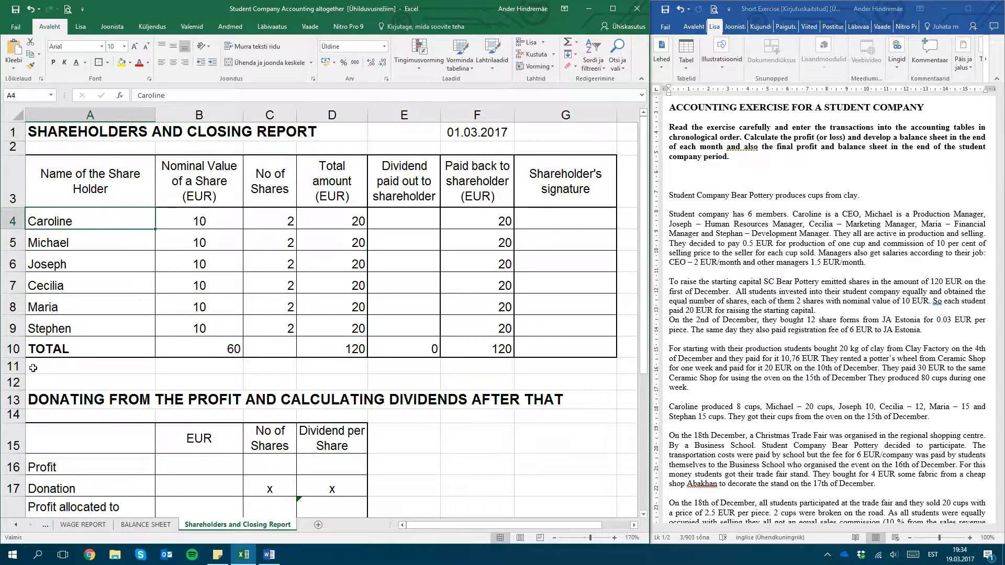
# Go back to the start of the workbook and open the LEDGER sheet
pyautogui.click(15, 525)
pyautogui.click(16, 527)
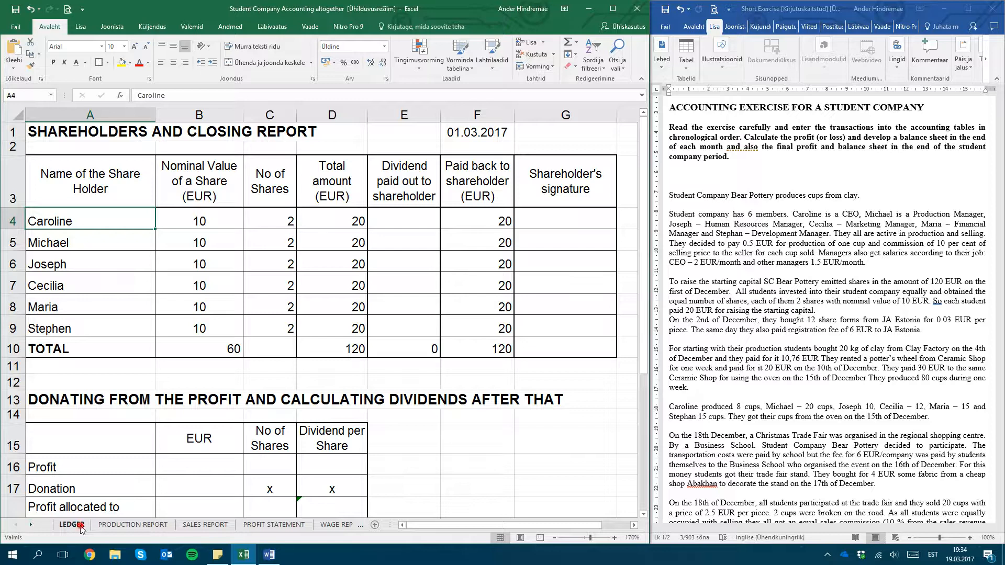
pyautogui.click(81, 528)
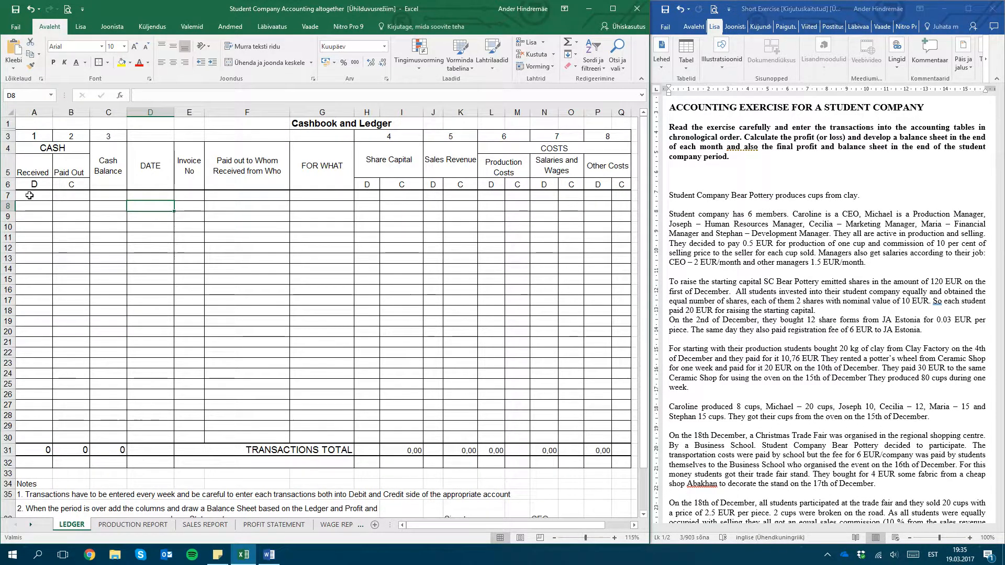
# Examine the first row and the Received and Paid Out headings of the ledger's CASH section
pyautogui.click(28, 196)
pyautogui.press('Right')
pyautogui.press('Right')
pyautogui.press('Right')
pyautogui.press('Right')
pyautogui.press('Right')
pyautogui.press('Right')
pyautogui.press('Right')
pyautogui.press('Right')
pyautogui.press('Right')
pyautogui.press('Right')
pyautogui.press('Right')
pyautogui.press('Right')
pyautogui.press('Right')
pyautogui.press('Right')
pyautogui.press('Right')
pyautogui.press('Right')
pyautogui.press('Left')
pyautogui.press('Left')
pyautogui.press('Left')
pyautogui.press('Left')
pyautogui.press('Left')
pyautogui.press('Left')
pyautogui.press('Left')
pyautogui.press('Left')
pyautogui.press('Left')
pyautogui.press('Left')
pyautogui.press('Left')
pyautogui.press('Left')
pyautogui.press('Left')
pyautogui.press('Left')
pyautogui.press('Left')
pyautogui.press('Left')
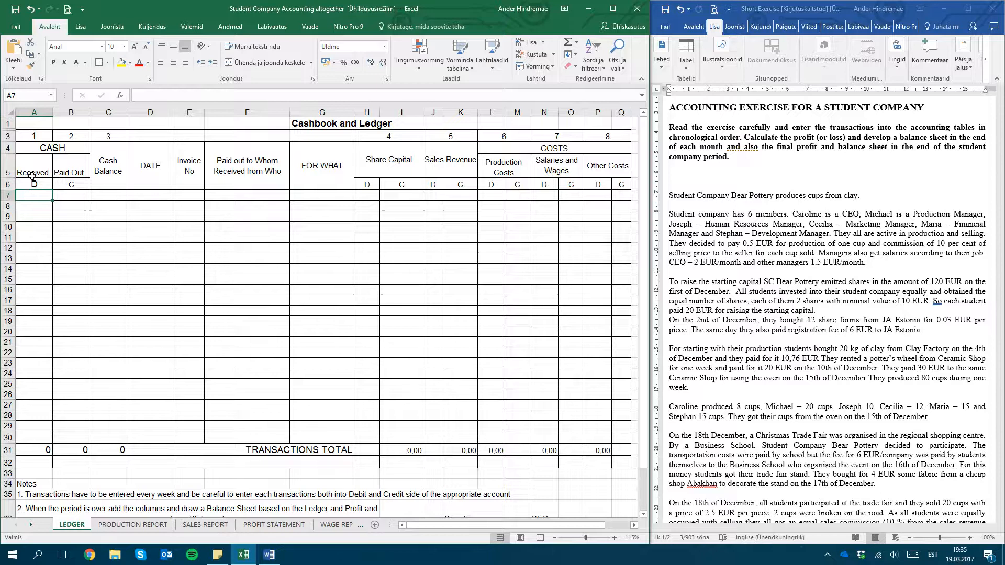
pyautogui.click(46, 150)
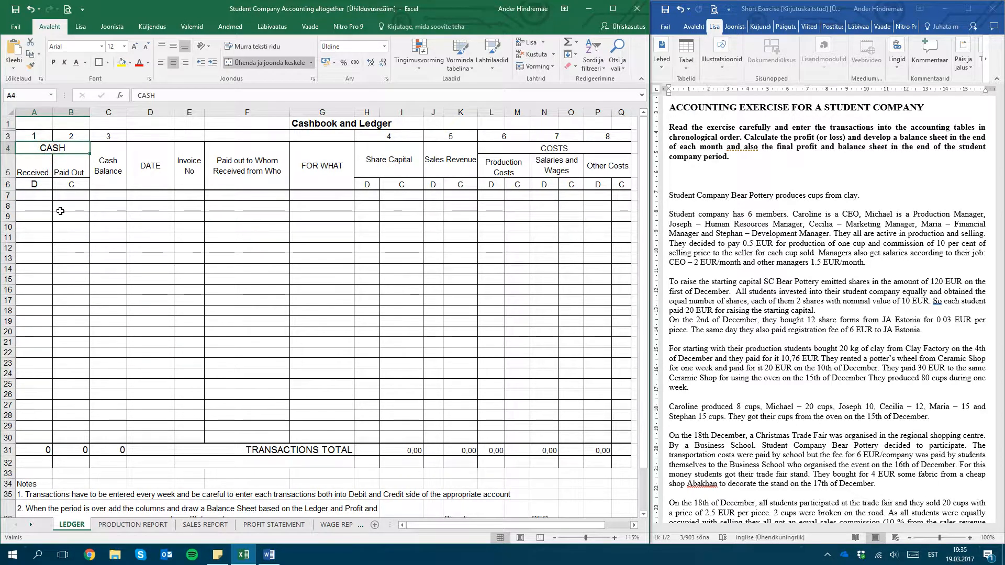
pyautogui.press('Down')
pyautogui.press('Right')
pyautogui.press('Down')
pyautogui.press('Down')
pyautogui.press('Left')
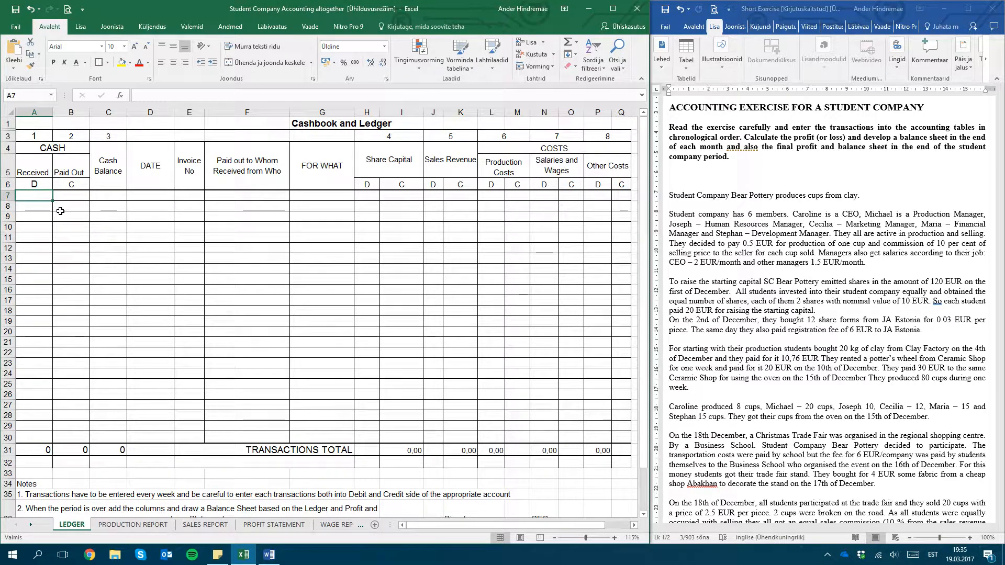
# Enter 120 as cash received on the debit side of the first ledger row for the issued shares
pyautogui.click(38, 185)
pyautogui.press('Down')
pyautogui.write('12')
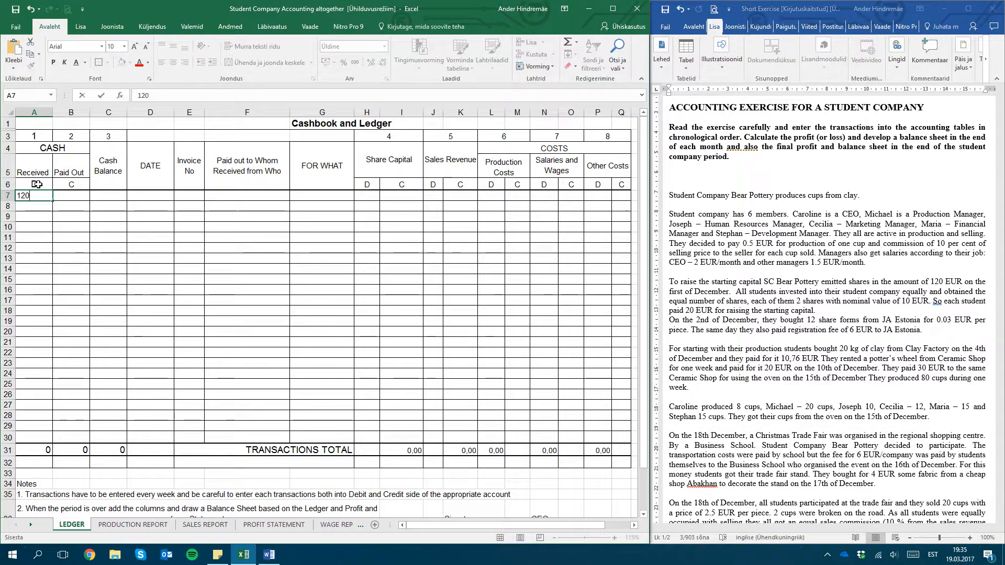
pyautogui.write('0')
pyautogui.press('Return')
# Examine the debit and credit sides of the CASH section around the first cash received entry
pyautogui.click(37, 184)
pyautogui.click(77, 185)
pyautogui.press('Down')
pyautogui.press('Up')
pyautogui.press('Left')
pyautogui.press('Up')
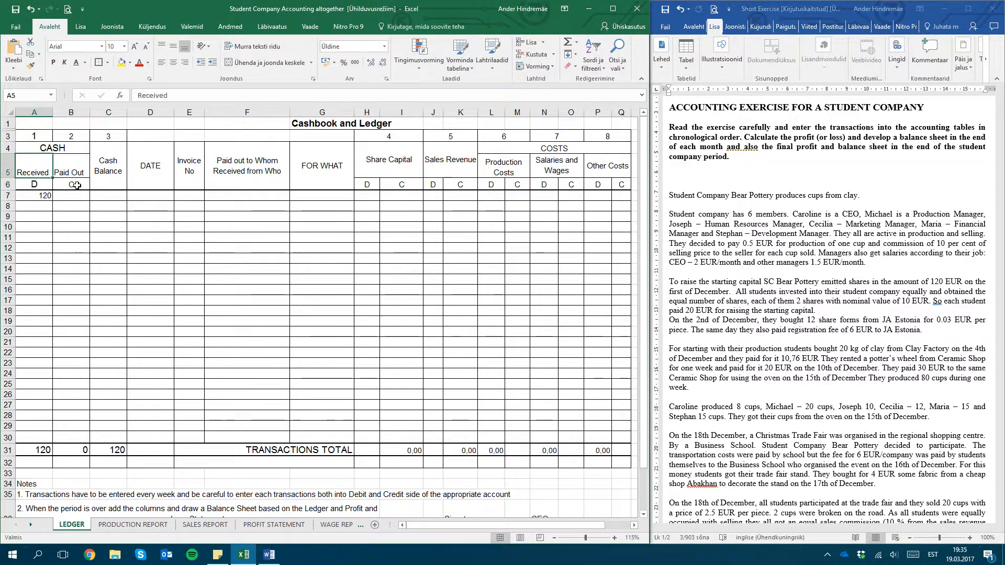
pyautogui.press('Down')
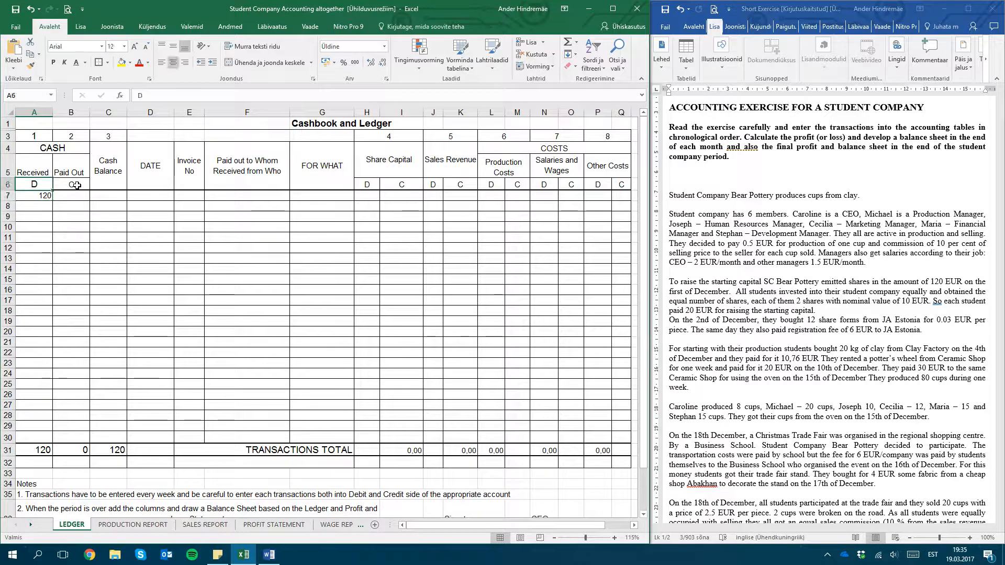
pyautogui.press('Down')
pyautogui.press('Right')
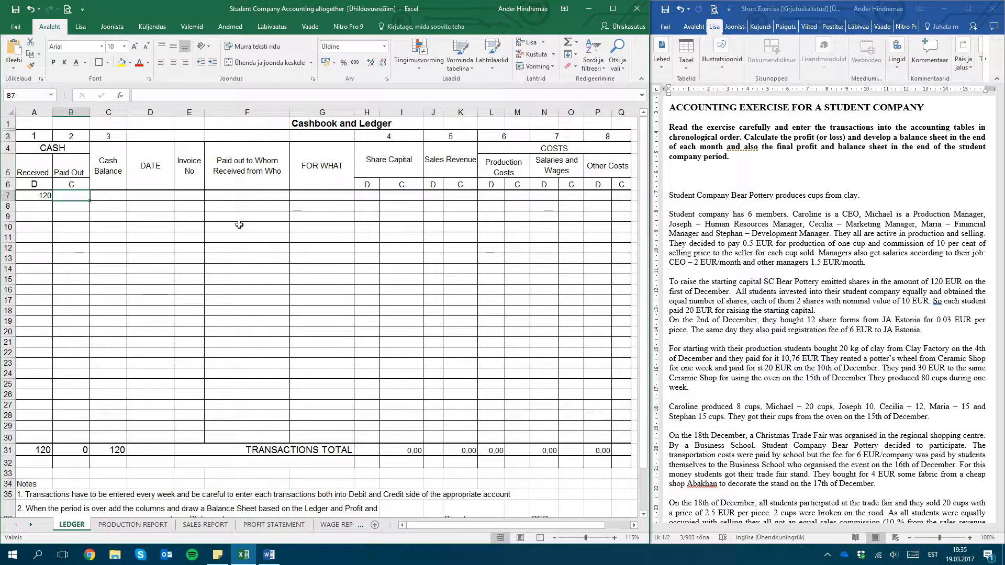
pyautogui.press('Left')
pyautogui.press('Up')
pyautogui.press('Down')
pyautogui.press('Right')
pyautogui.press('Left')
pyautogui.press('Up')
pyautogui.press('Up')
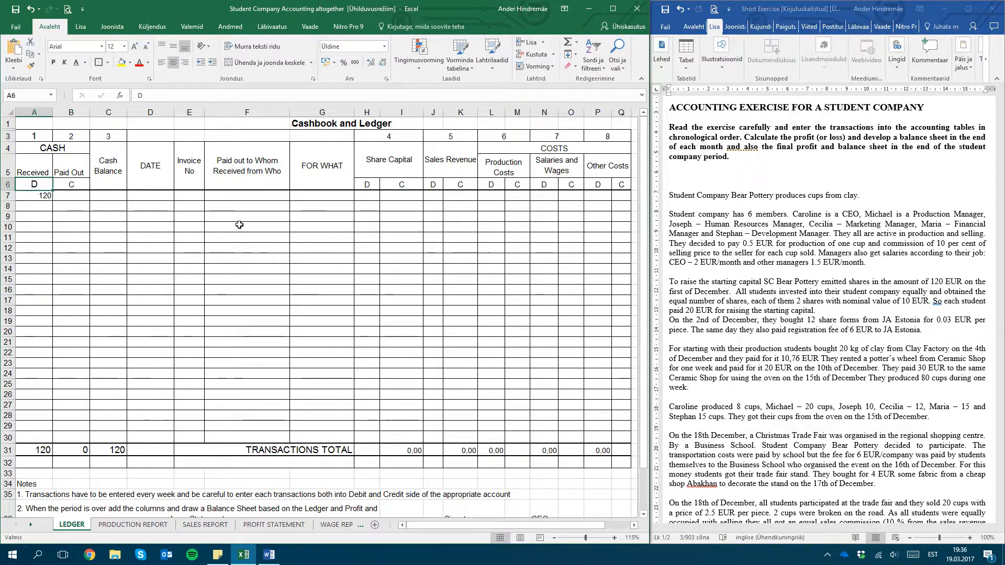
pyautogui.press('Up')
pyautogui.press('Down')
pyautogui.press('Down')
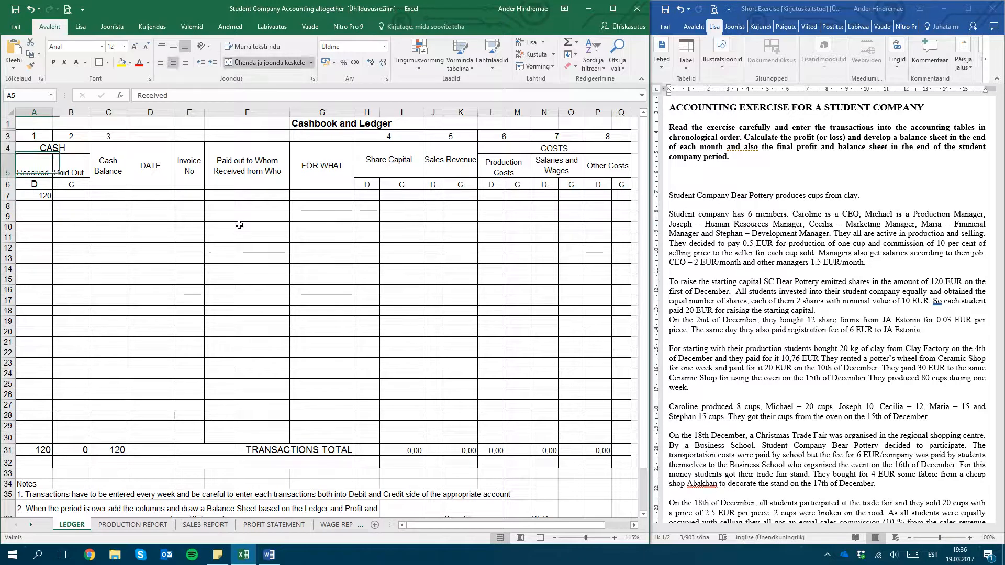
pyautogui.press('Down')
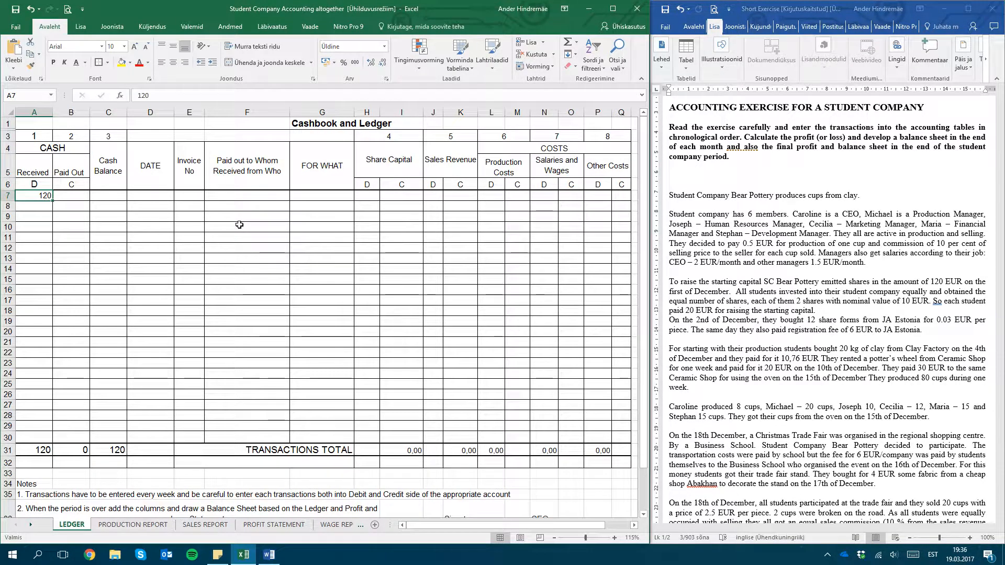
# Look over the ledger's Share Capital and Costs headings, then return to the first cash received entry
pyautogui.click(403, 159)
pyautogui.press('Right')
pyautogui.press('Right')
pyautogui.press('Right')
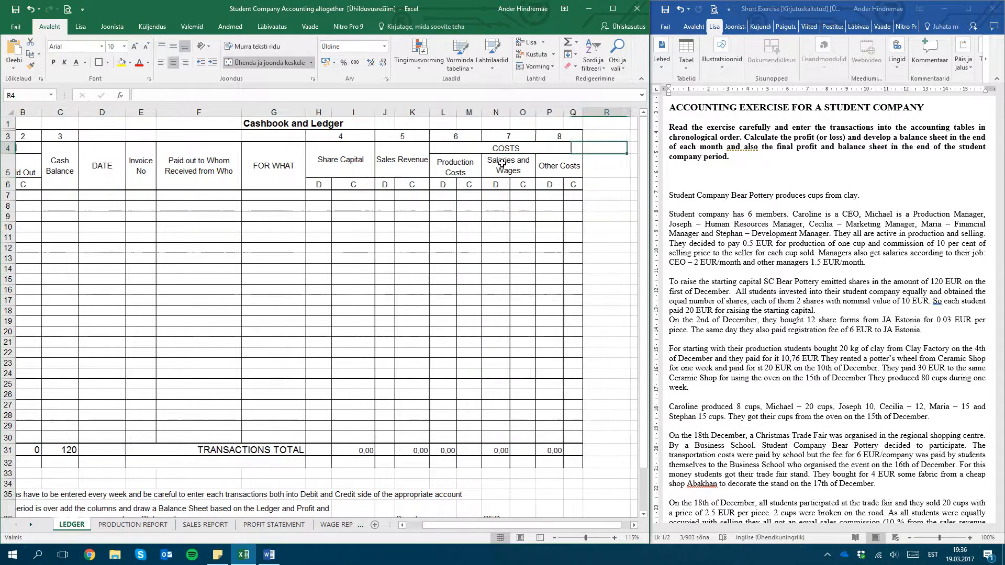
pyautogui.press('Left')
pyautogui.press('Left')
pyautogui.press('Left')
pyautogui.press('Left')
pyautogui.press('Left')
pyautogui.press('Left')
pyautogui.press('Left')
pyautogui.press('Left')
pyautogui.press('Left')
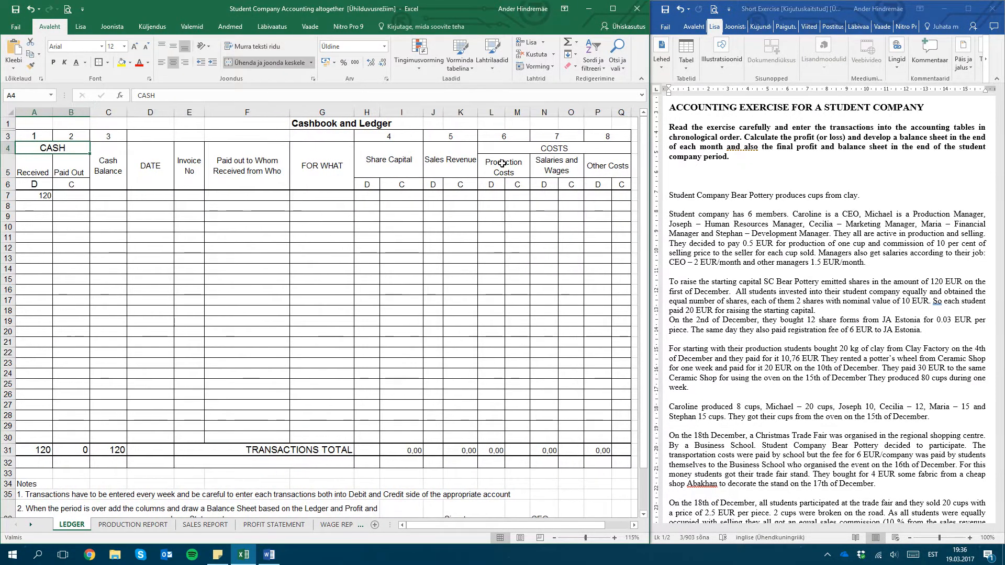
pyautogui.press('Down')
pyautogui.press('Down')
pyautogui.press('Down')
pyautogui.press('Up')
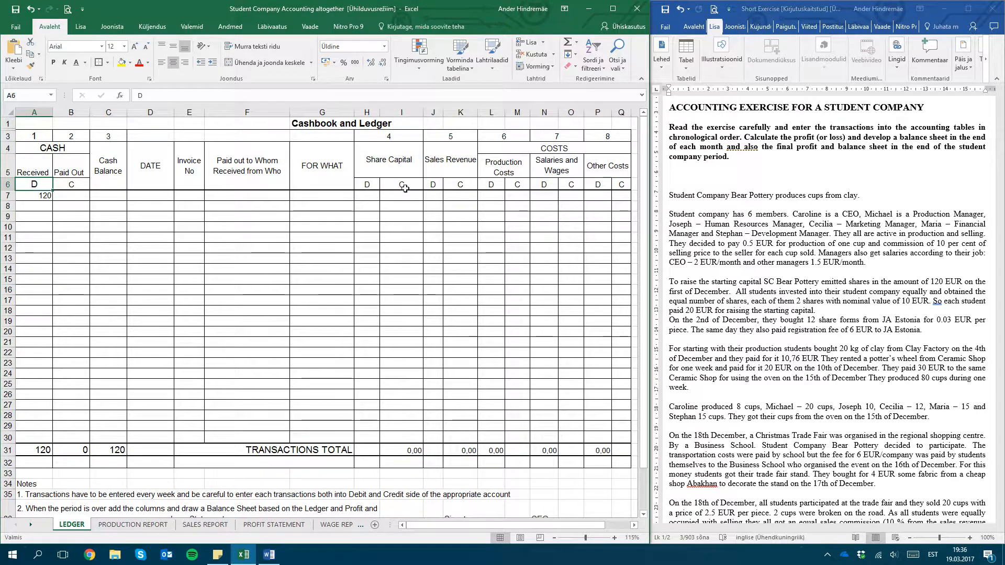
pyautogui.click(32, 194)
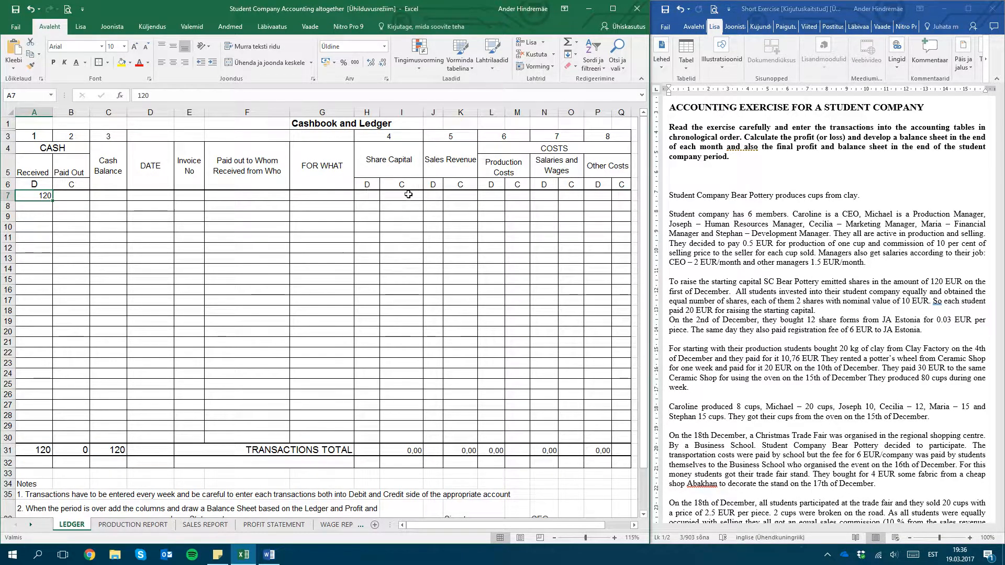
# Look over the ledger's Share Capital, Cash, Sales Revenue and Costs headings
pyautogui.click(390, 170)
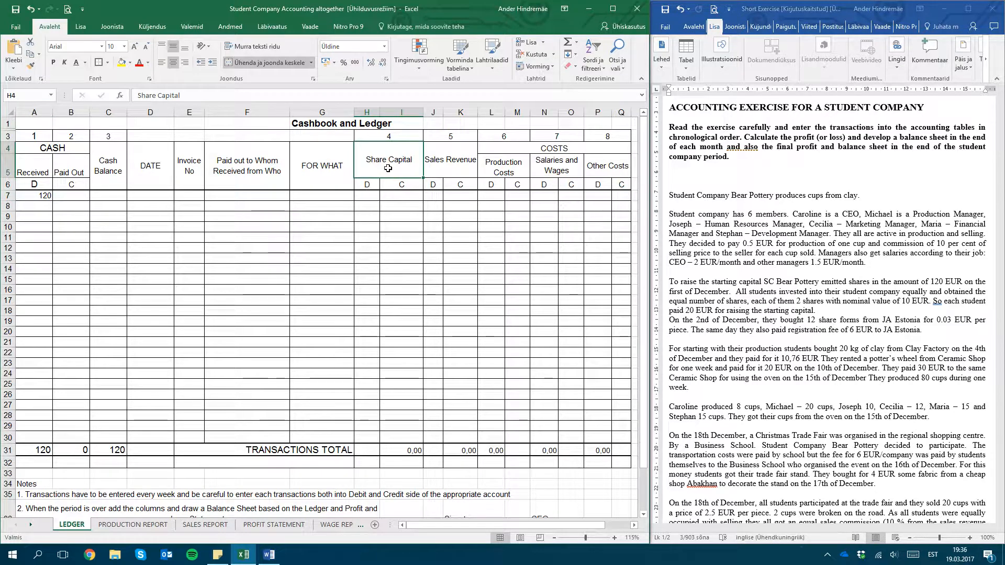
pyautogui.click(84, 149)
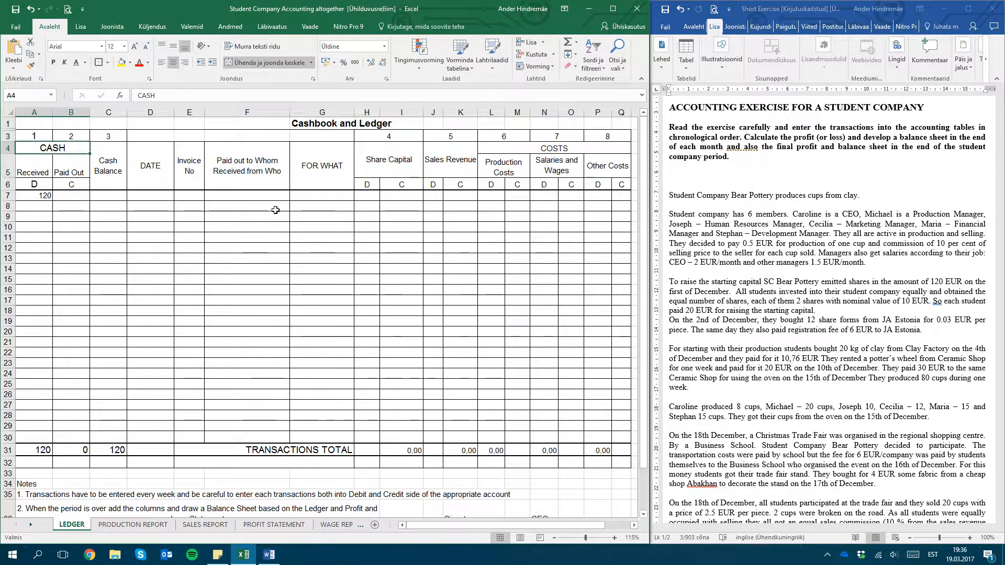
pyautogui.click(407, 157)
pyautogui.click(442, 167)
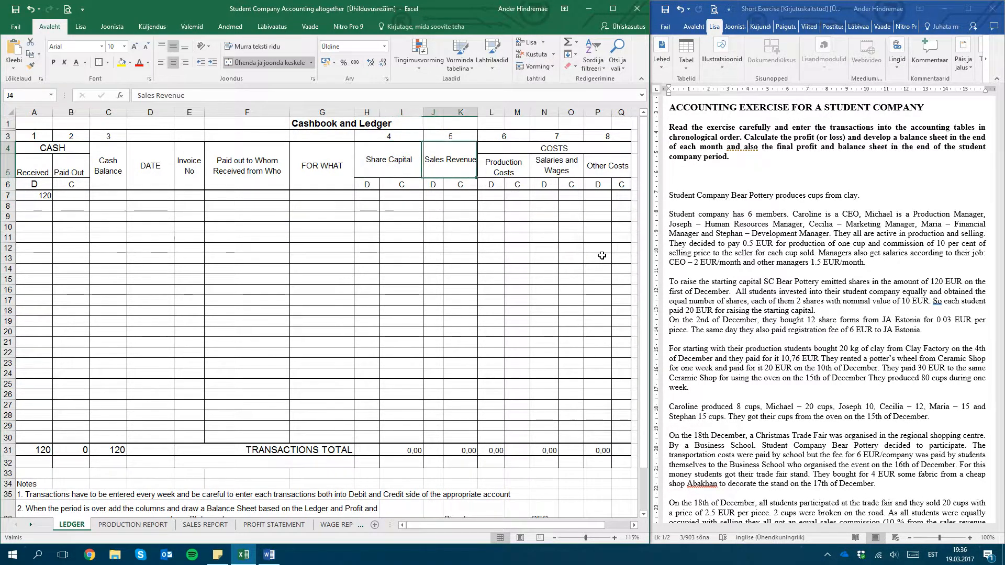
pyautogui.press('Right')
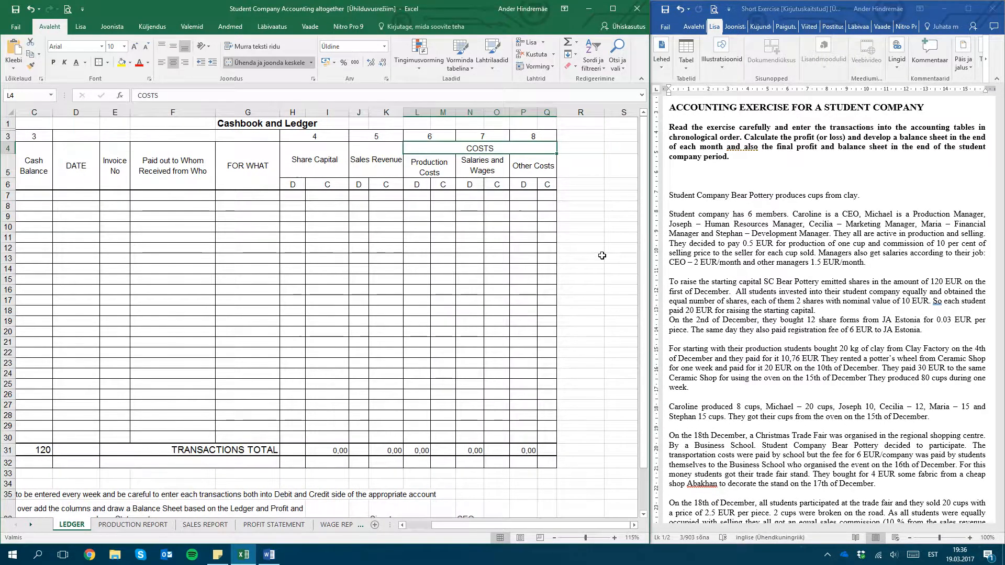
pyautogui.press('Left')
pyautogui.press('Left')
pyautogui.press('Left')
pyautogui.press('Left')
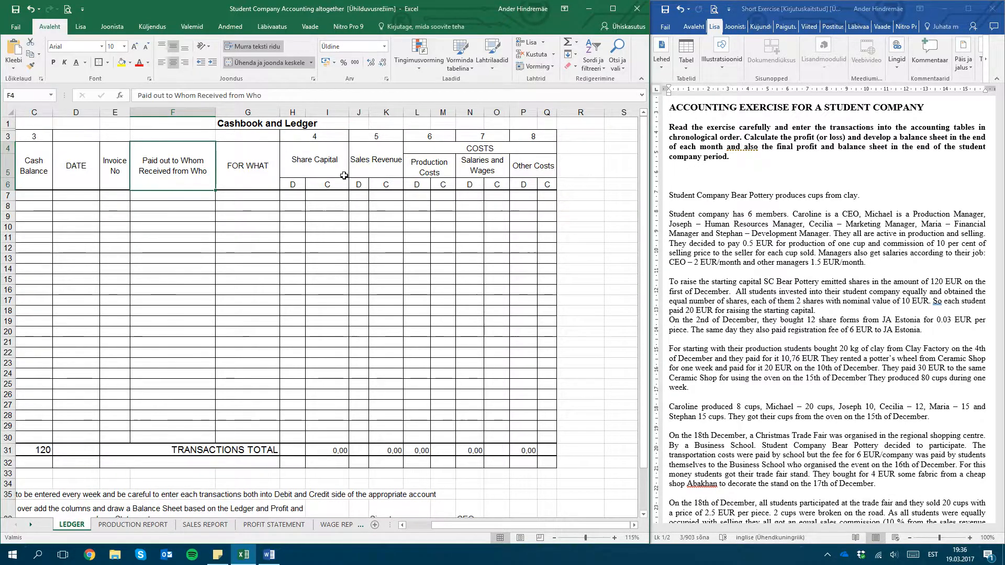
# Go through the account headings from Share Capital and Sales Revenue to the Production, Salaries and Wages, and Other Costs sub-headings
pyautogui.click(328, 167)
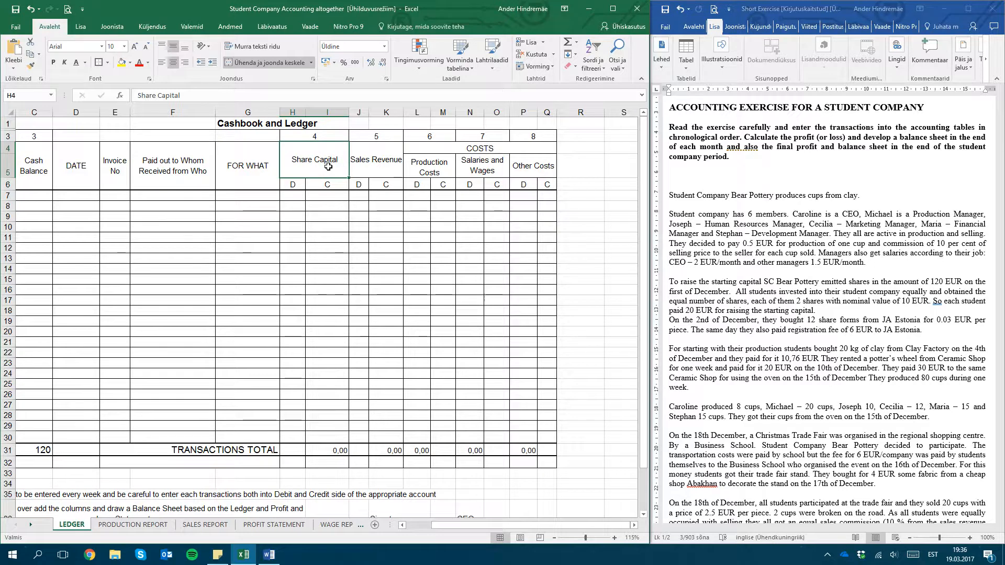
pyautogui.press('Right')
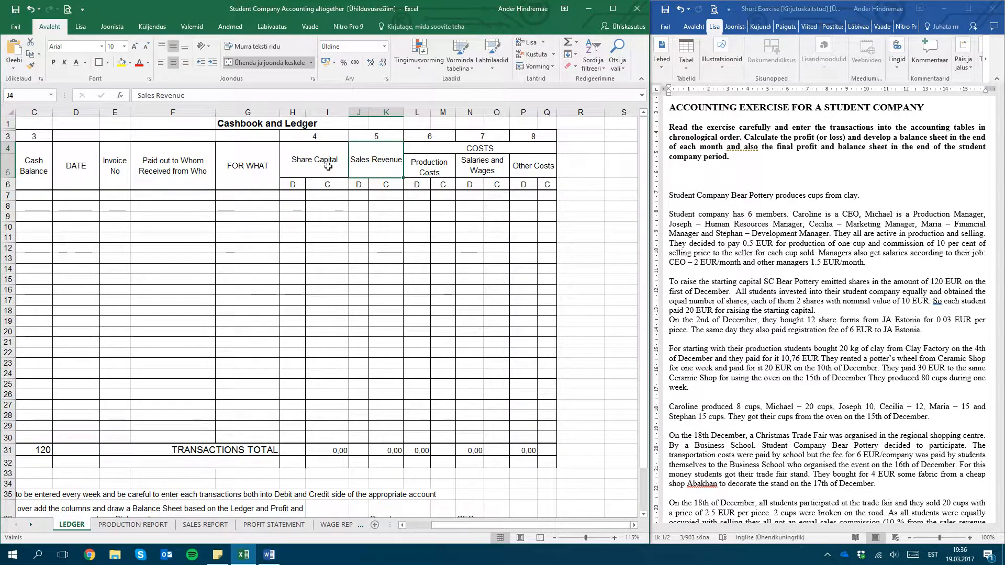
pyautogui.press('Right')
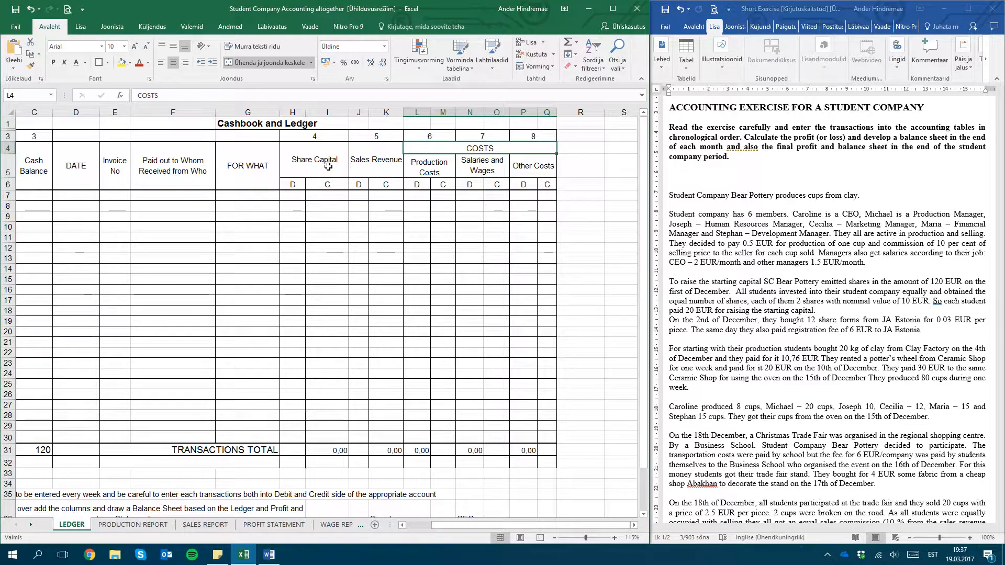
pyautogui.press('Down')
pyautogui.press('Right')
pyautogui.press('Right')
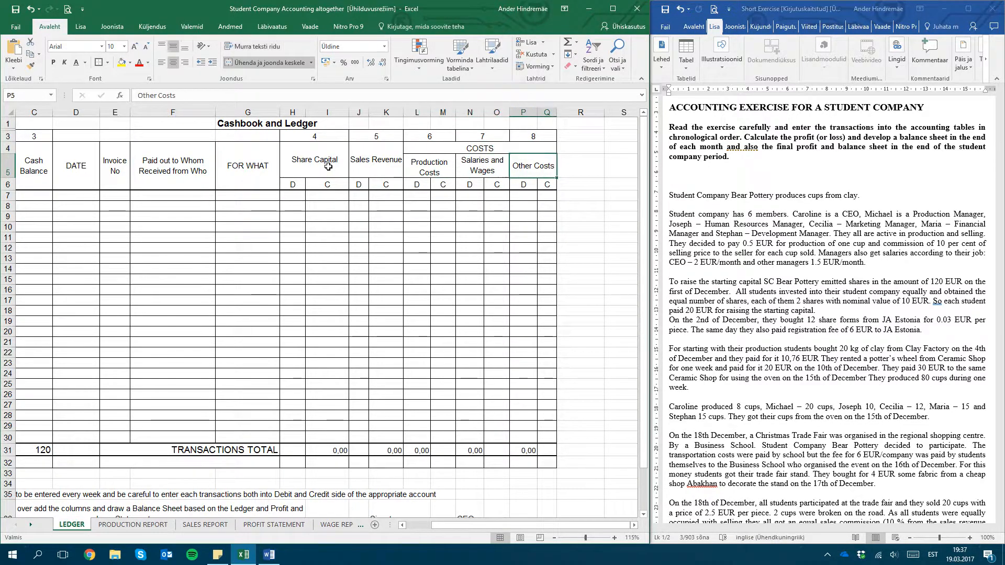
pyautogui.press('Left')
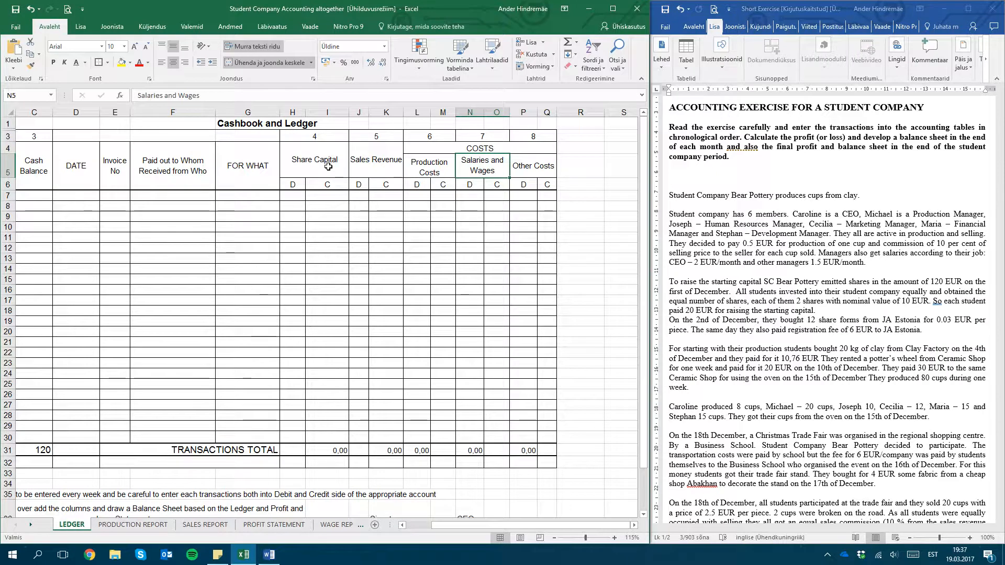
pyautogui.press('Left')
pyautogui.press('Left')
pyautogui.press('Right')
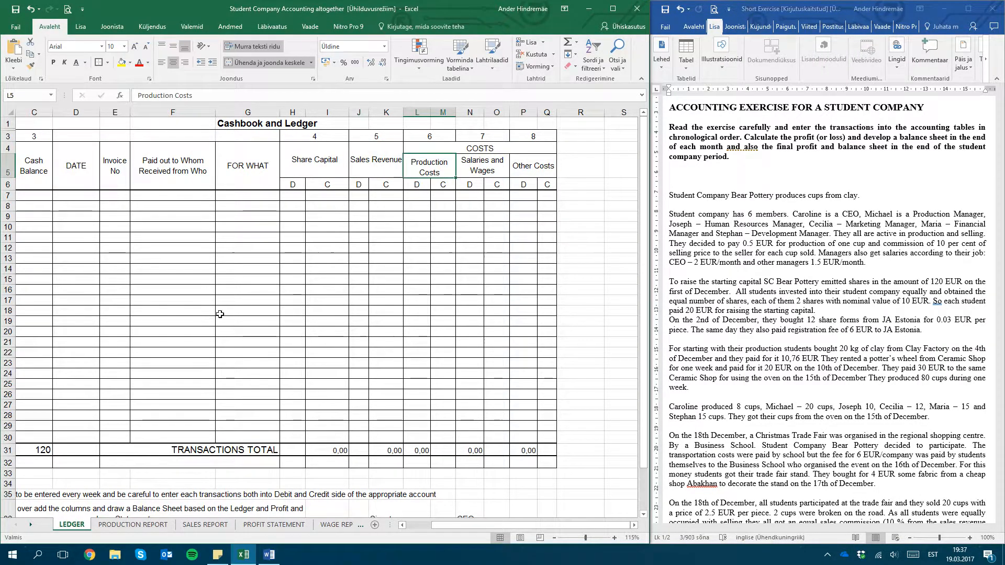
# Inspect the Transactions Total cells of Share Capital, Sales Revenue and the three cost accounts
pyautogui.click(421, 456)
pyautogui.click(478, 452)
pyautogui.click(521, 451)
pyautogui.click(365, 451)
pyautogui.click(321, 451)
pyautogui.click(392, 451)
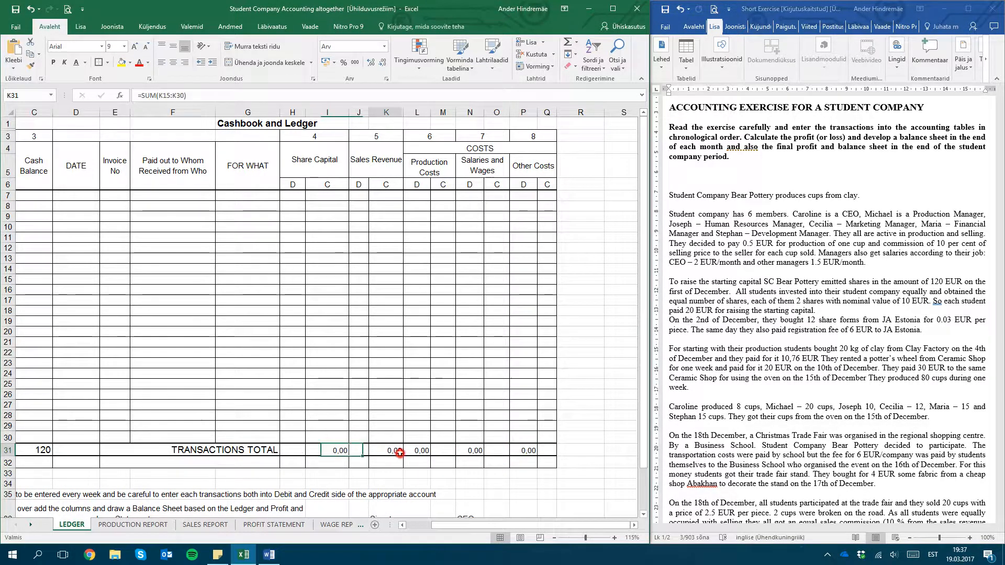
pyautogui.click(421, 451)
pyautogui.click(477, 449)
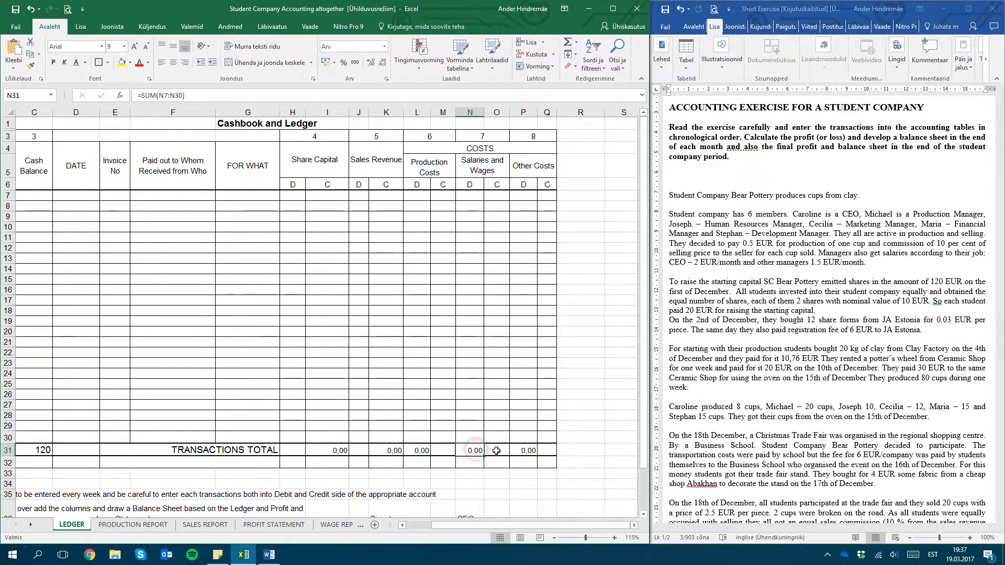
pyautogui.click(527, 448)
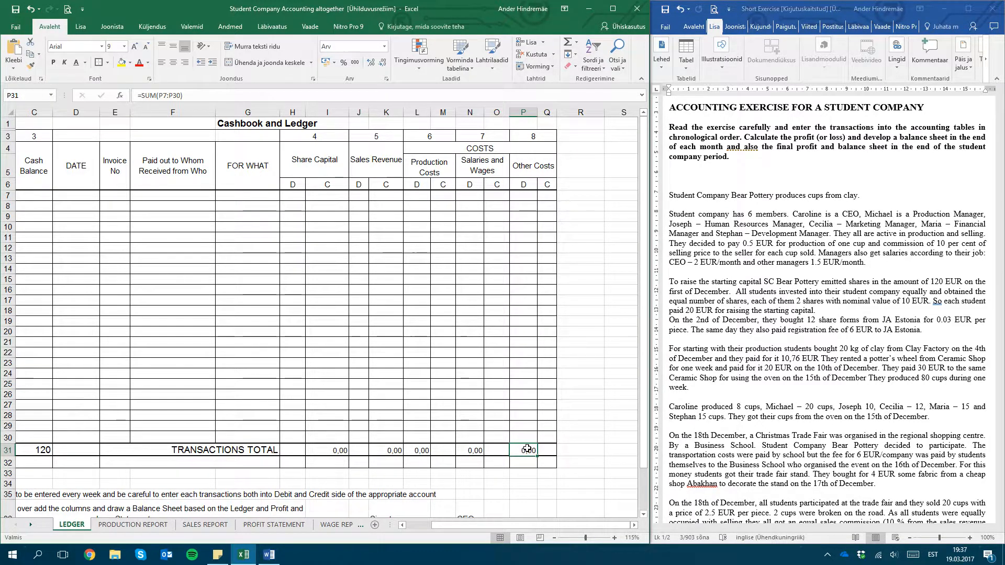
pyautogui.click(409, 451)
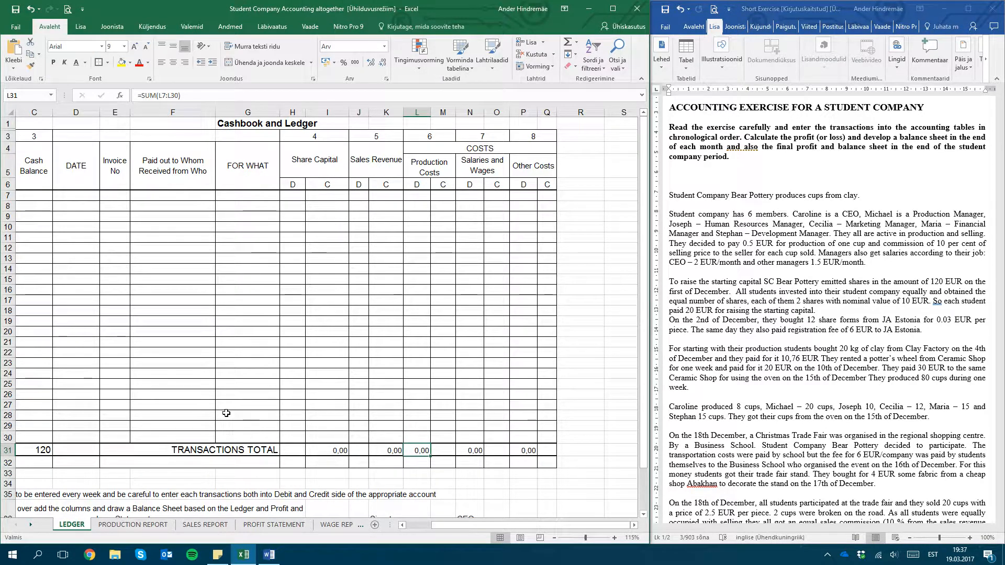
# Enter 120 on the credit side of Share Capital in the first ledger row and check it against the debit and credit headings
pyautogui.hscroll(-2, 226, 413)
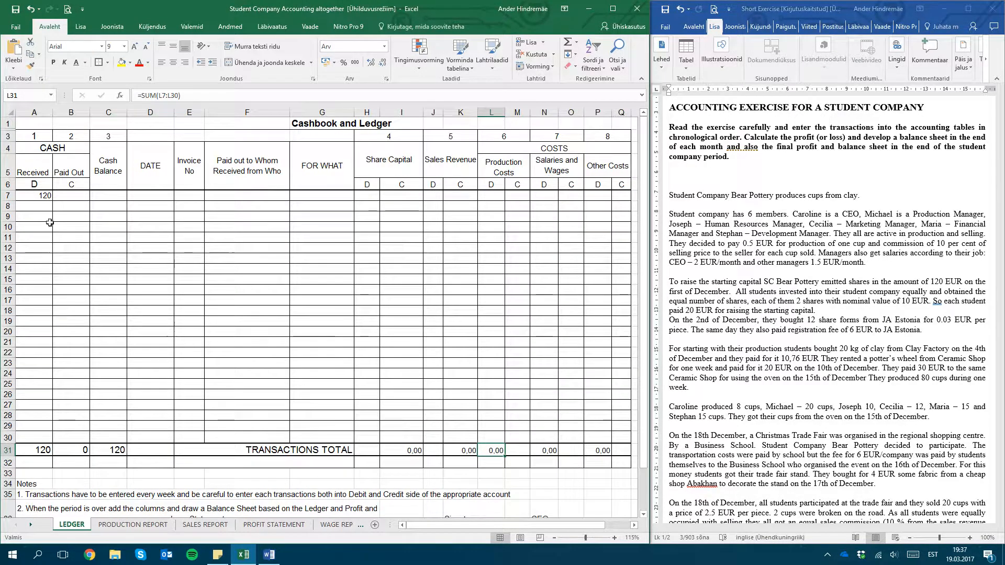
pyautogui.click(39, 195)
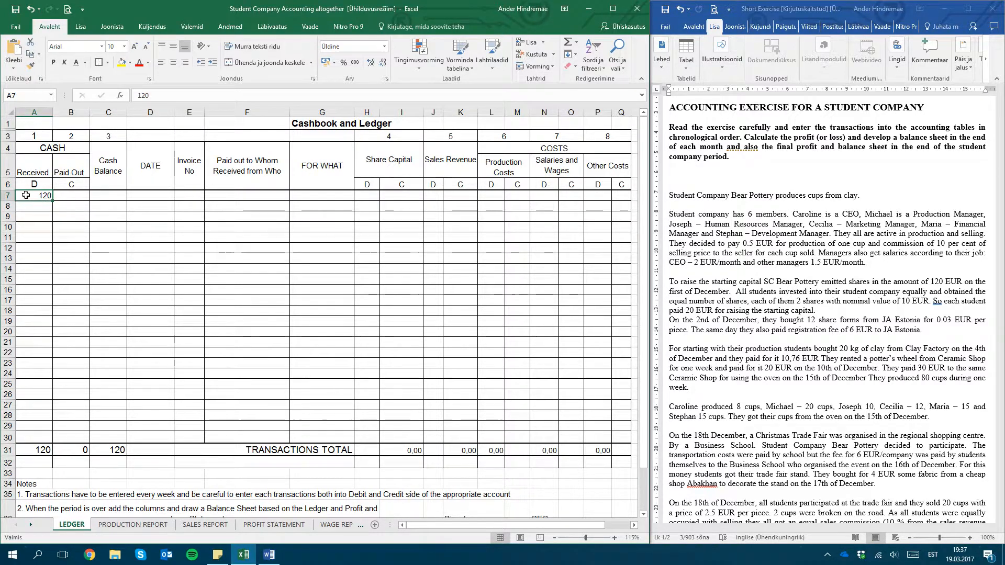
pyautogui.click(41, 184)
pyautogui.click(37, 201)
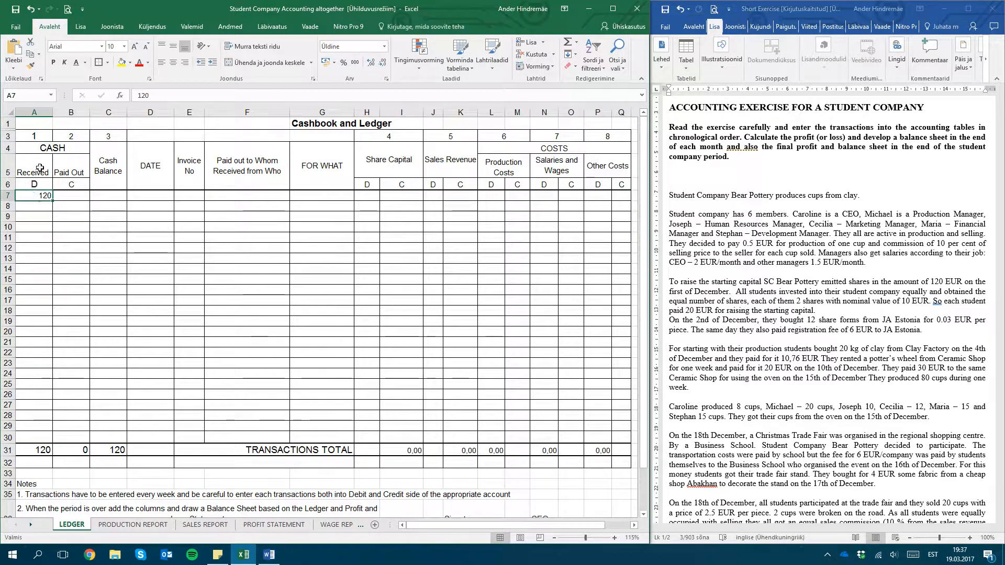
pyautogui.click(394, 196)
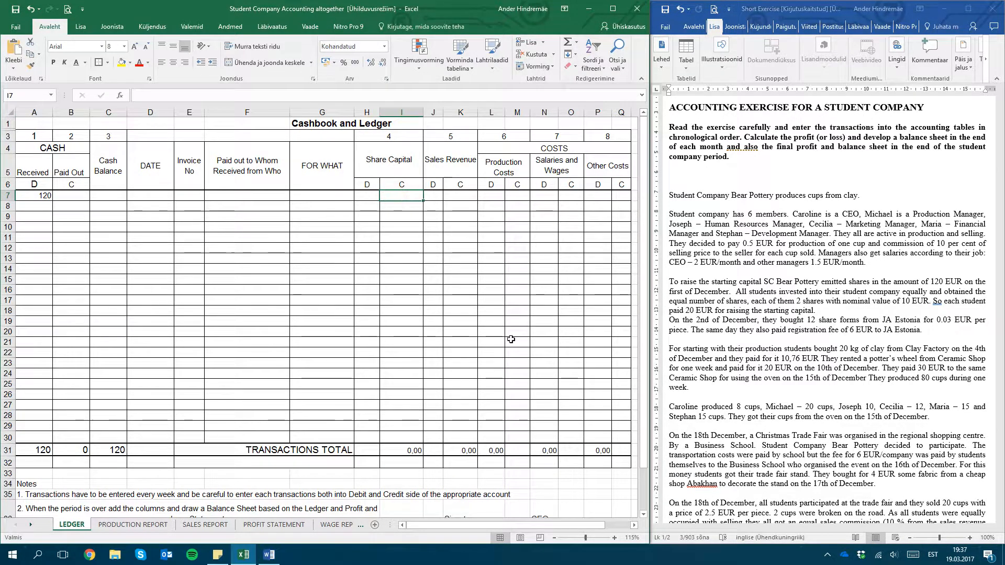
pyautogui.write('120')
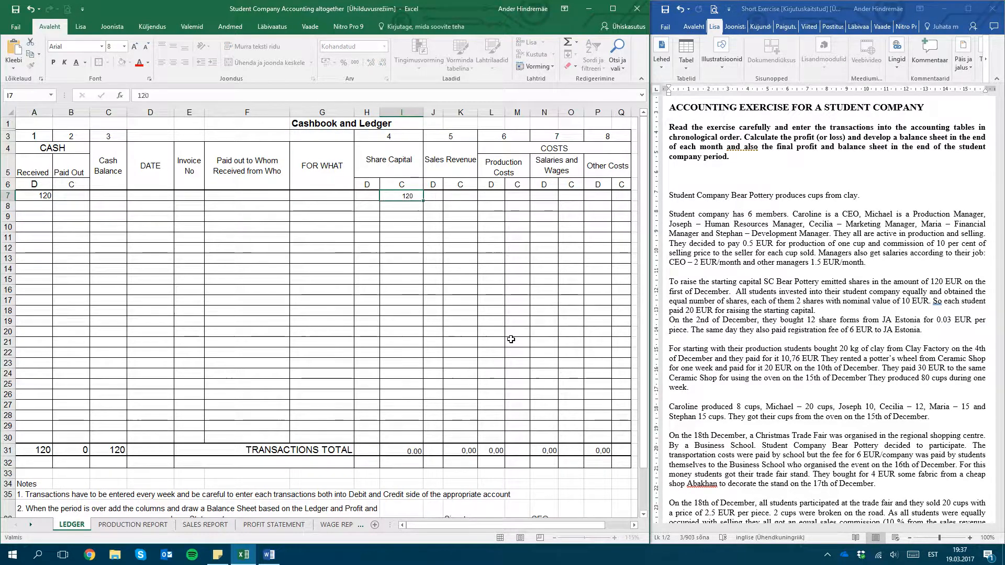
pyautogui.press('Return')
pyautogui.press('Up')
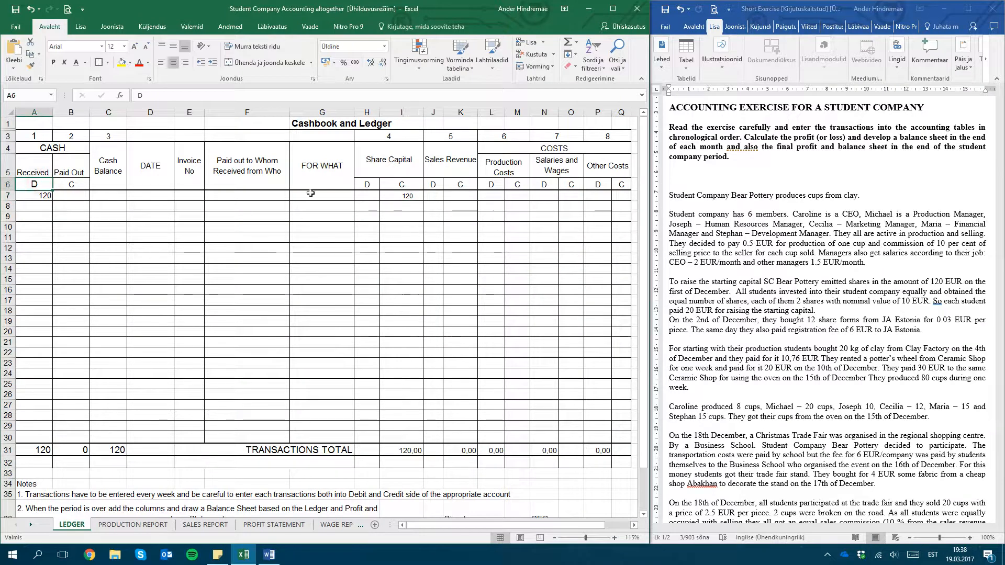
pyautogui.press('Up')
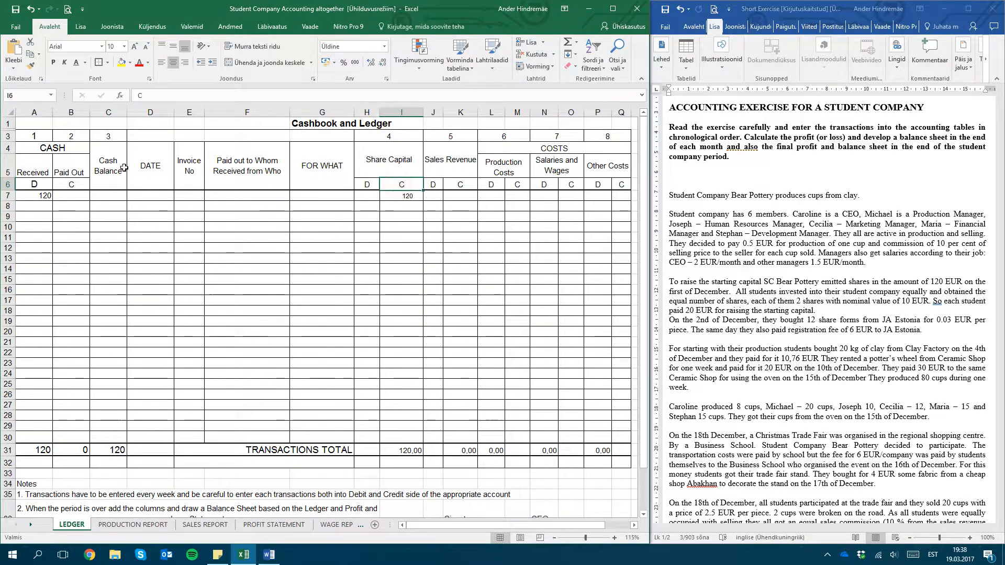
pyautogui.click(78, 183)
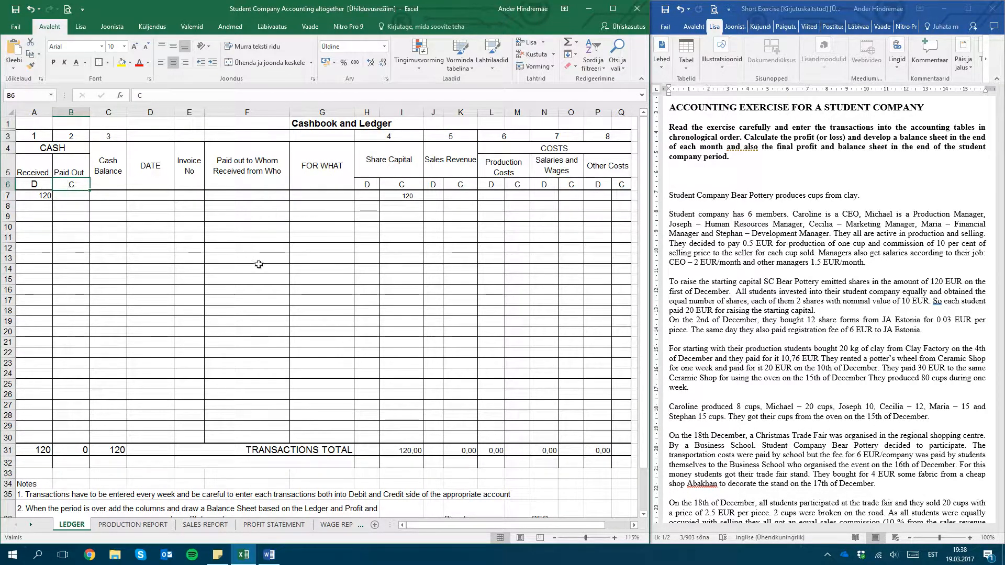
# Enter 120 as the cash balance in the first ledger row
pyautogui.click(93, 197)
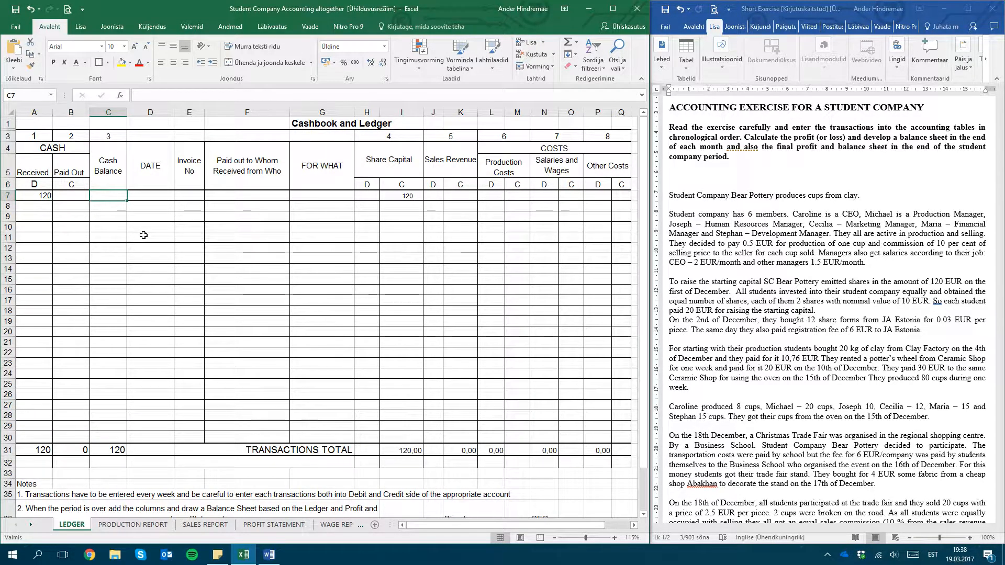
pyautogui.write('120')
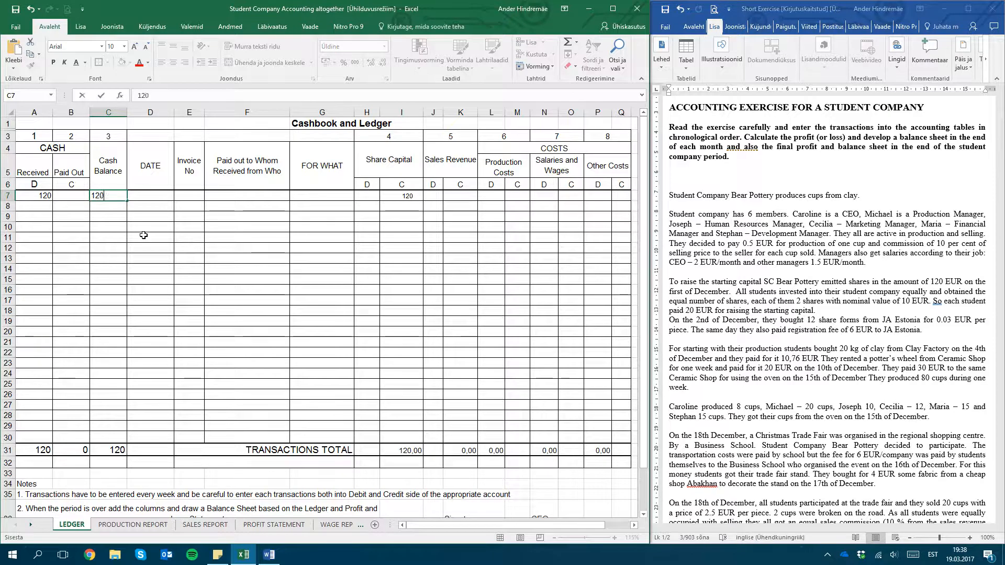
pyautogui.press('Tab')
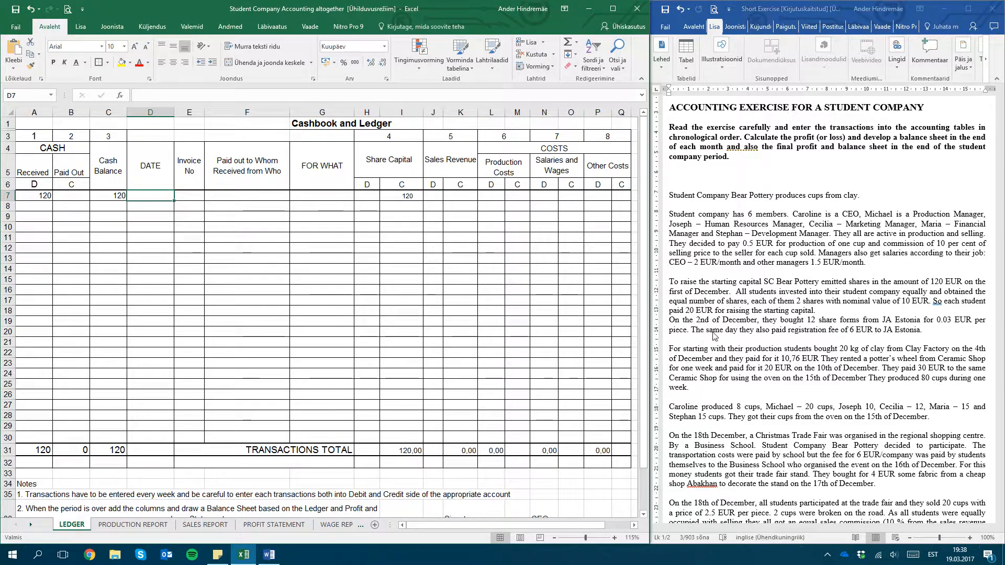
# Find the share issue date in the written exercise and enter 01.12.2016 as the date of the first ledger row
pyautogui.click(760, 320)
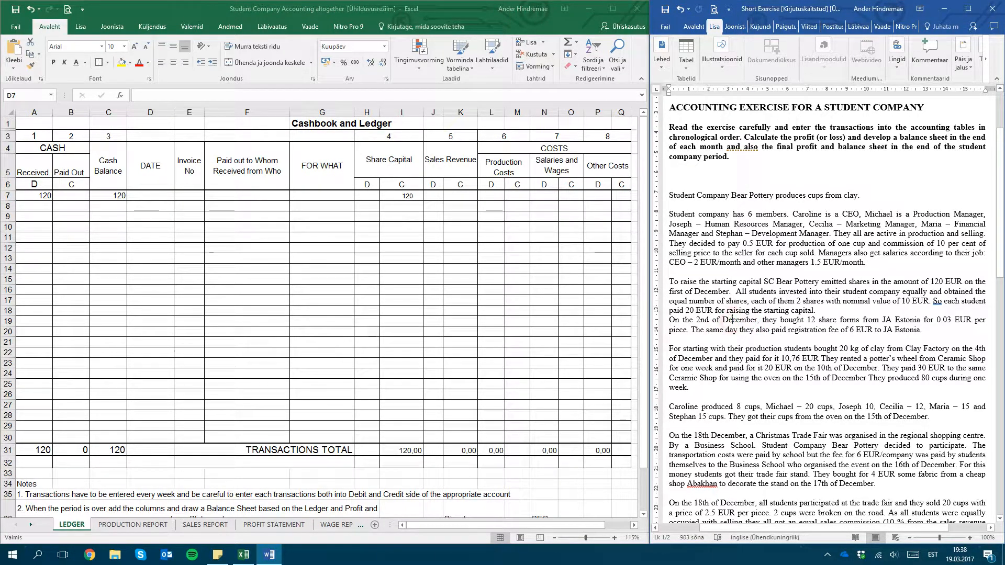
pyautogui.click(729, 292)
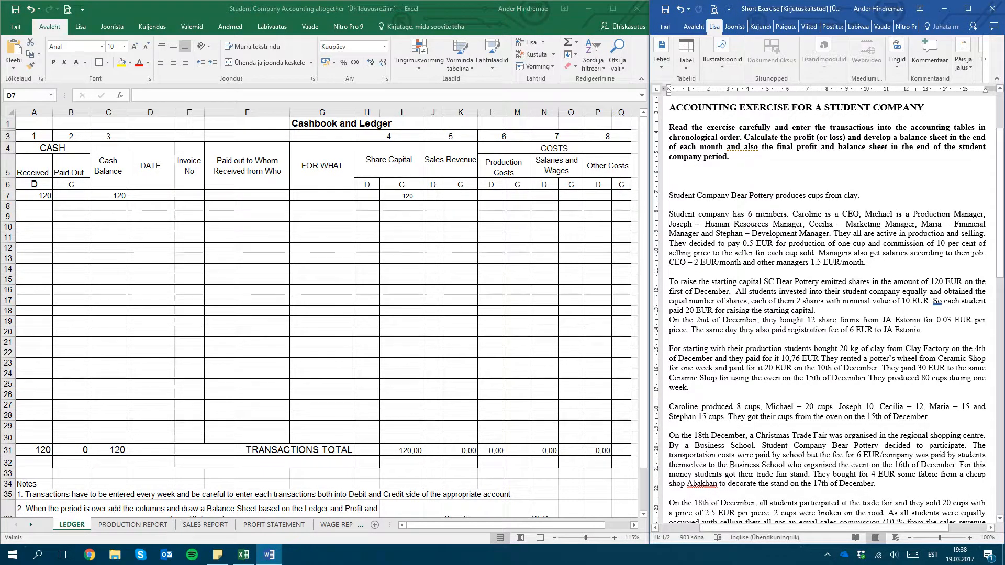
pyautogui.moveTo(669, 291); pyautogui.dragTo(729, 292)
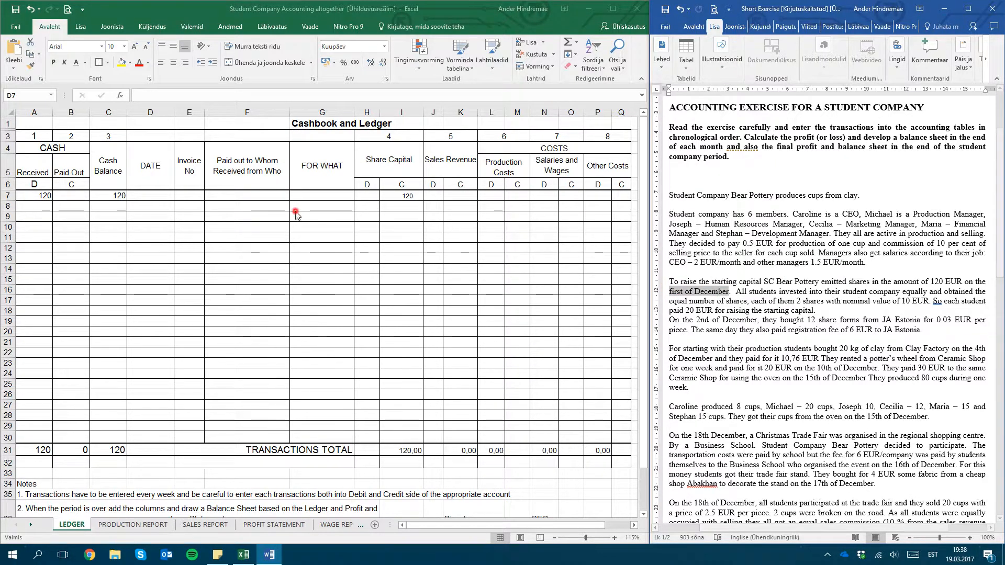
pyautogui.click(170, 195)
pyautogui.write('01.12')
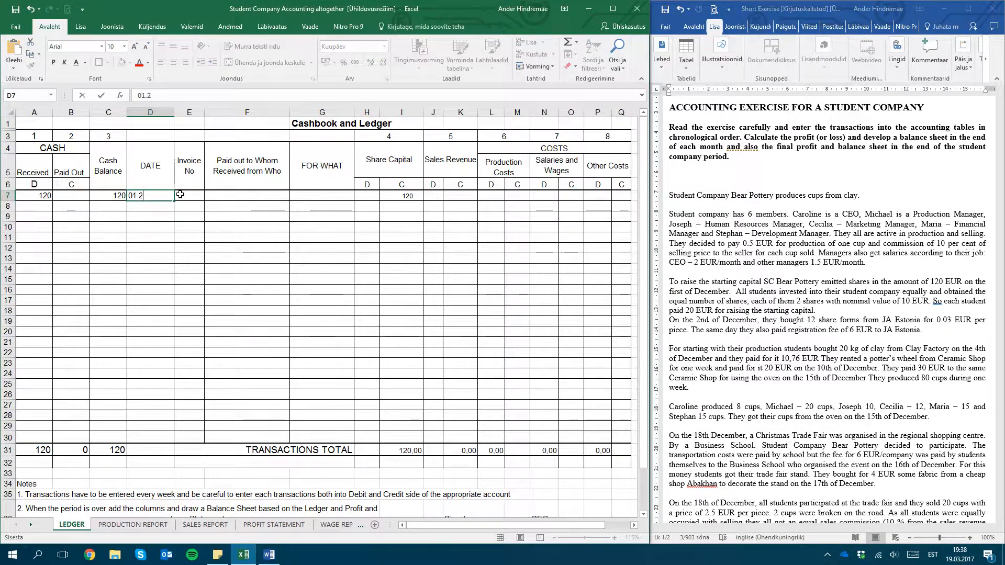
pyautogui.write('.2016')
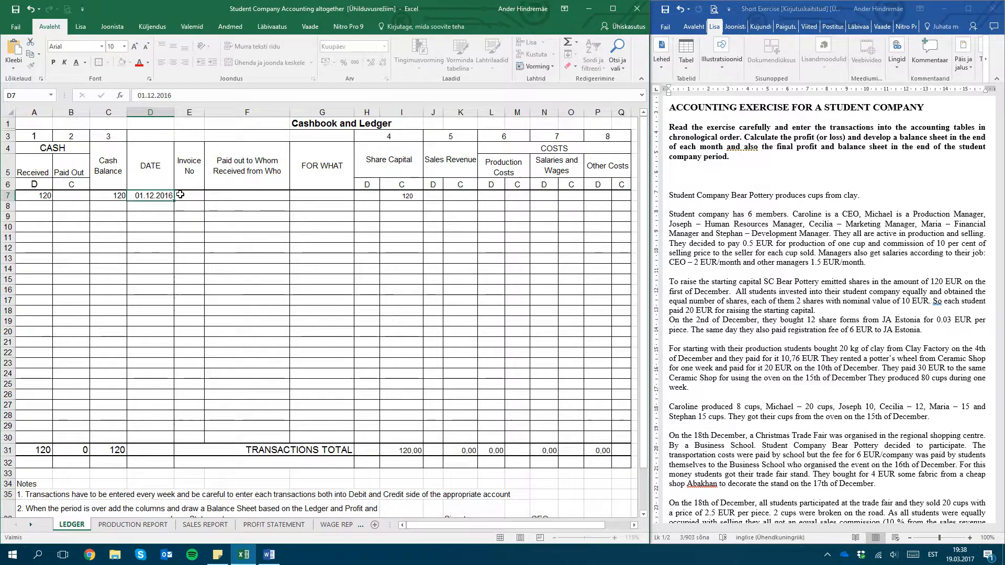
pyautogui.click(180, 194)
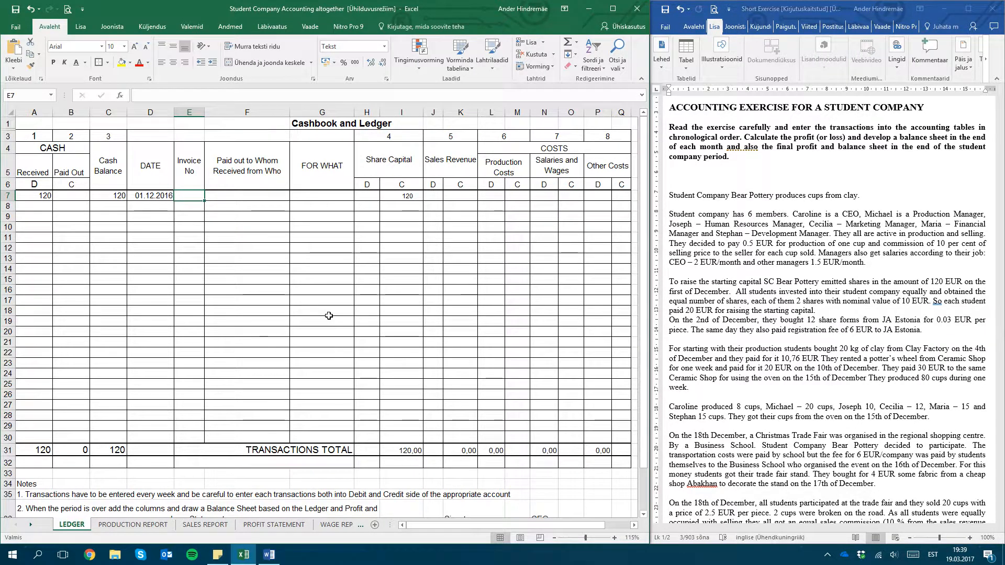
pyautogui.press('Down')
pyautogui.press('Down')
pyautogui.press('Down')
pyautogui.press('Down')
pyautogui.press('Down')
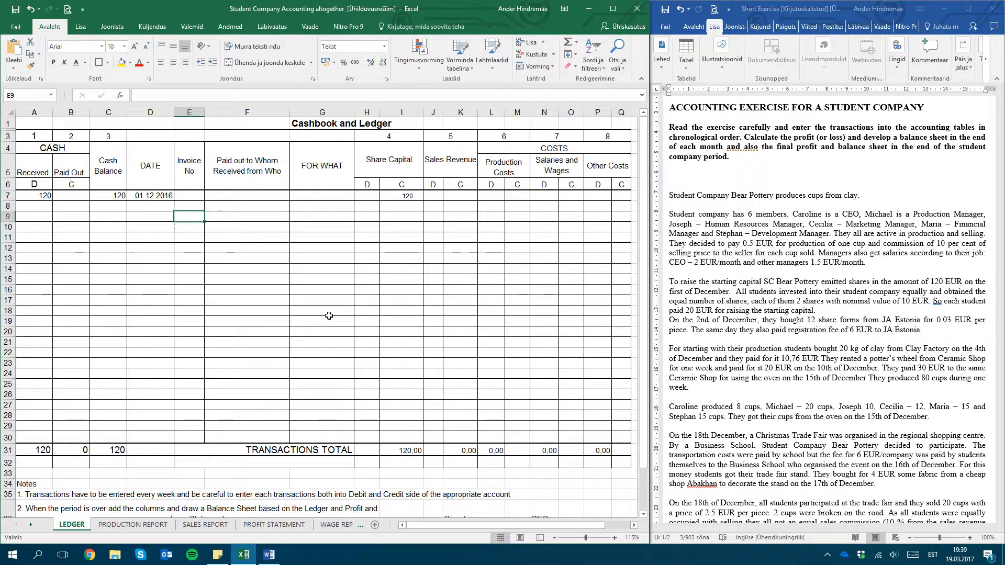
pyautogui.press('Up')
pyautogui.press('Up')
pyautogui.press('Up')
pyautogui.press('Up')
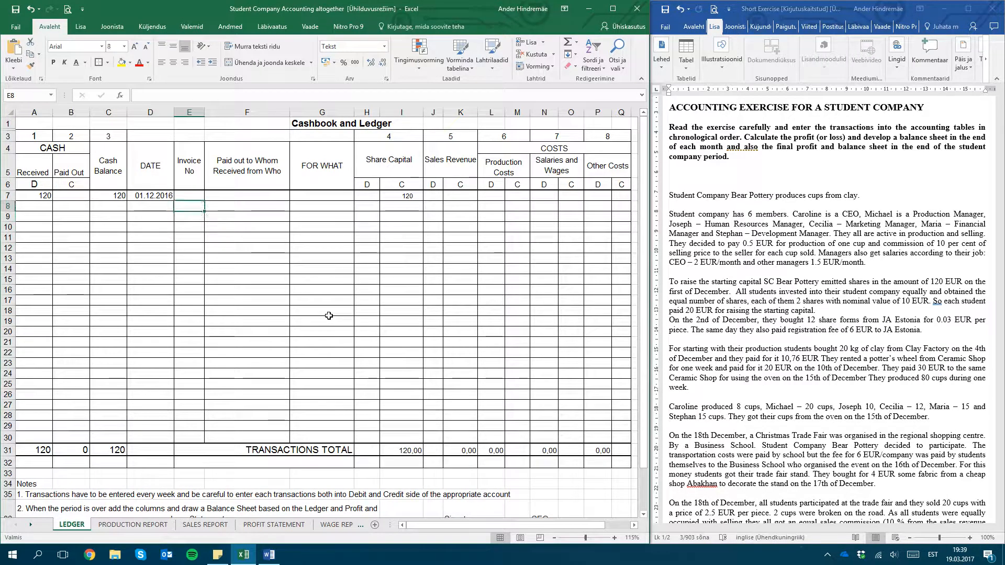
pyautogui.press('Up')
pyautogui.press('Down')
pyautogui.press('Down')
pyautogui.press('Up')
pyautogui.press('Up')
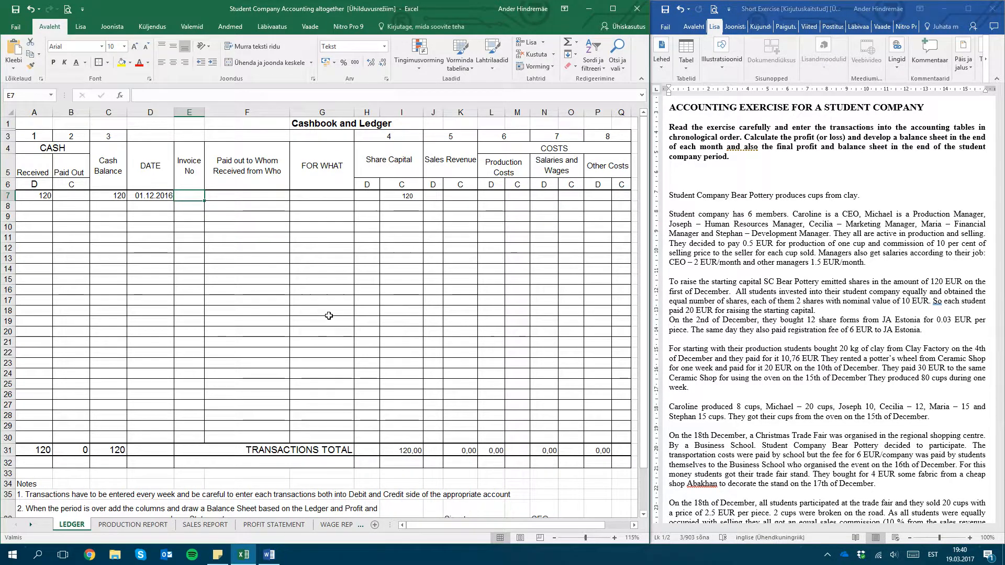
# Enter Students as the payer and shares as the purpose in the first ledger row
pyautogui.press('Tab')
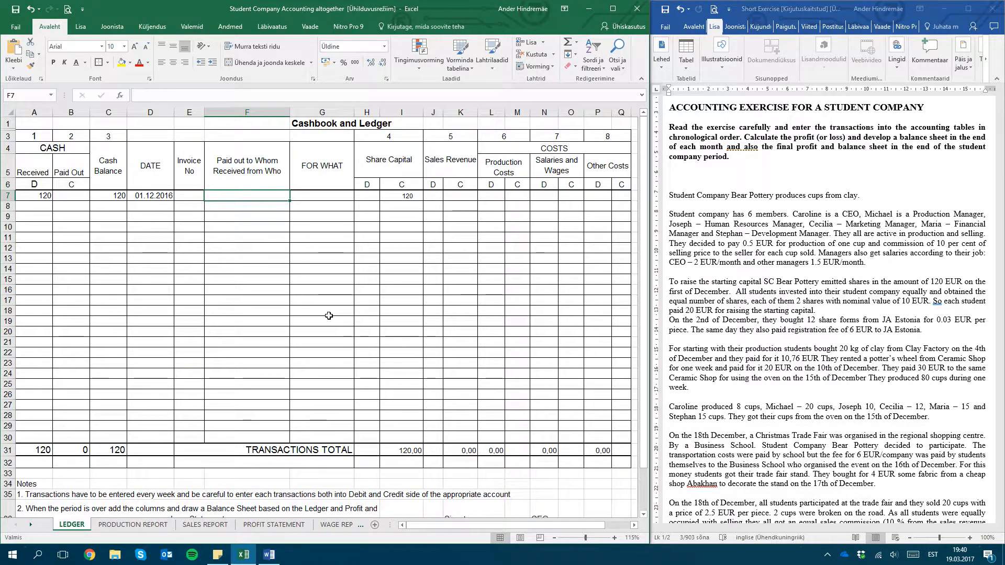
pyautogui.write('Stude')
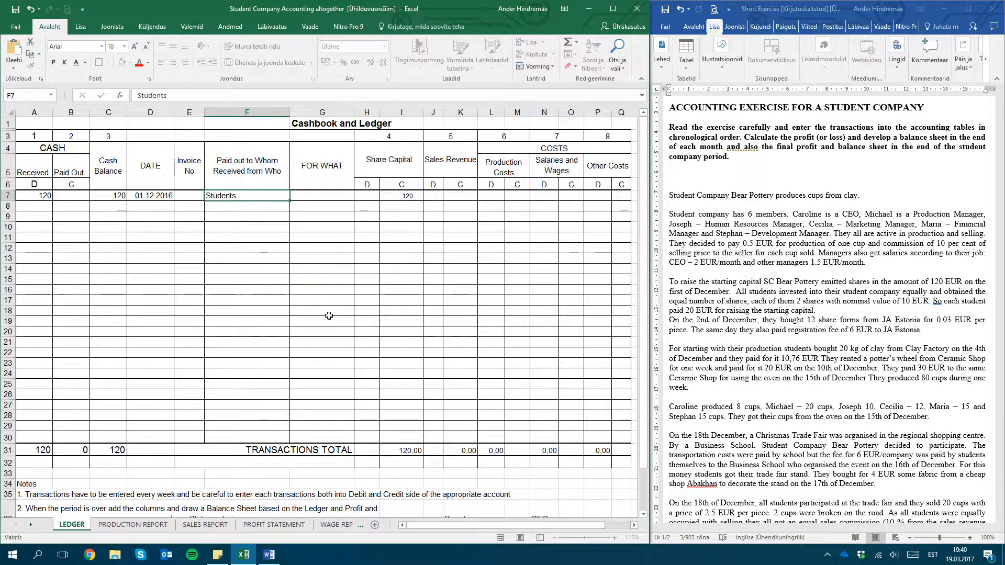
pyautogui.write('nts')
pyautogui.press('Tab')
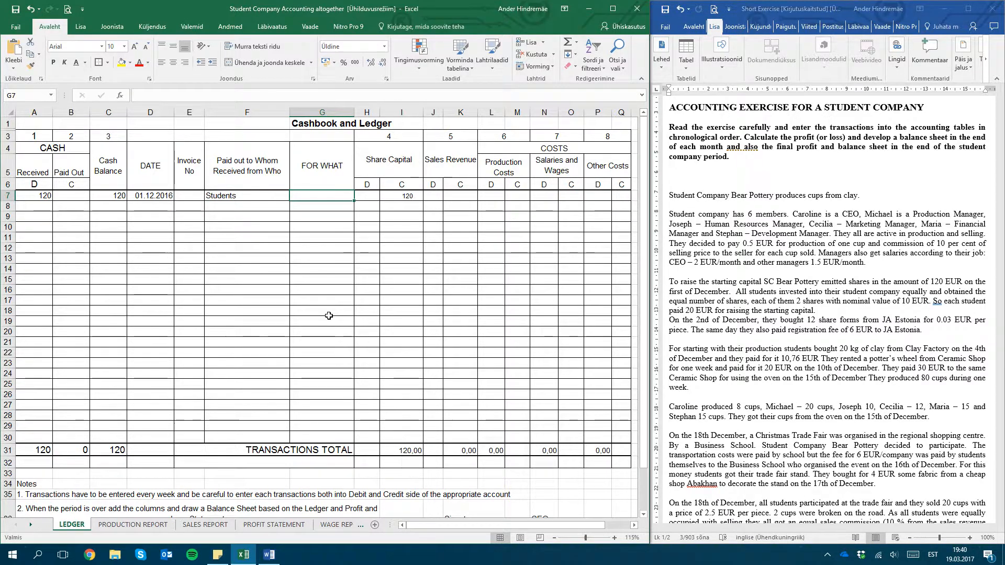
pyautogui.write('shares')
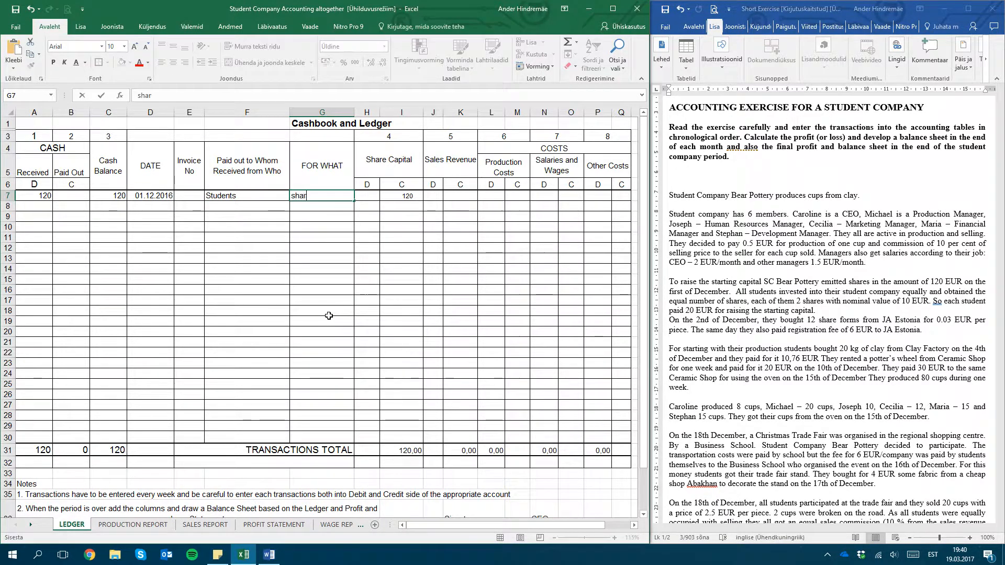
pyautogui.press('Return')
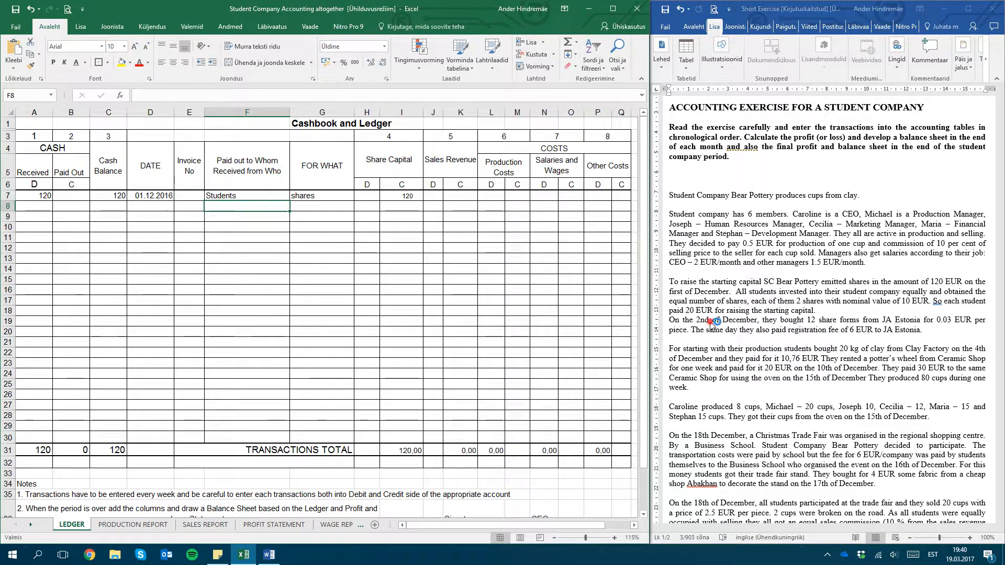
# Find the 2 December share form purchase in the written exercise and enter 0,36 as cash paid out in the second ledger row
pyautogui.moveTo(670, 291); pyautogui.dragTo(728, 292)
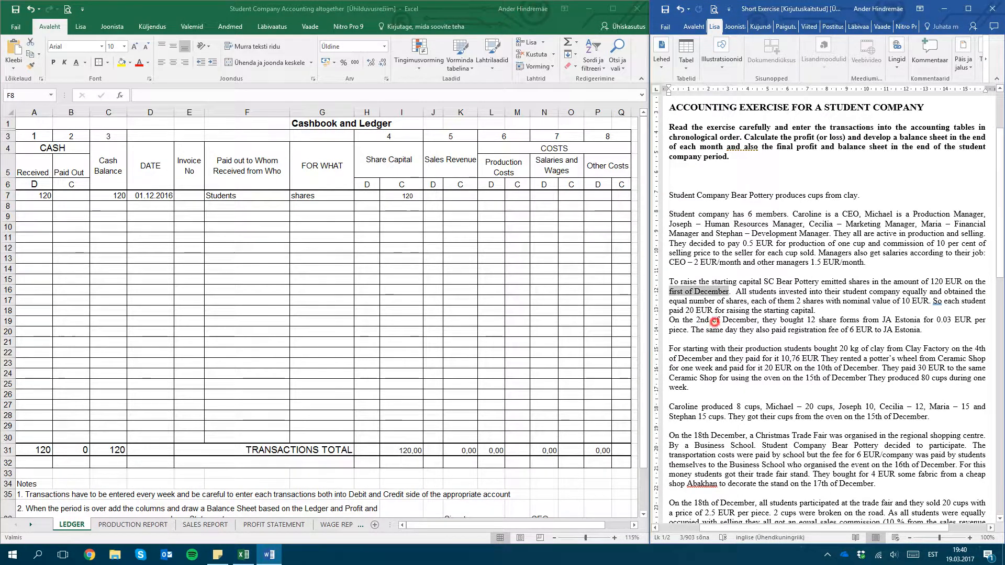
pyautogui.click(718, 320)
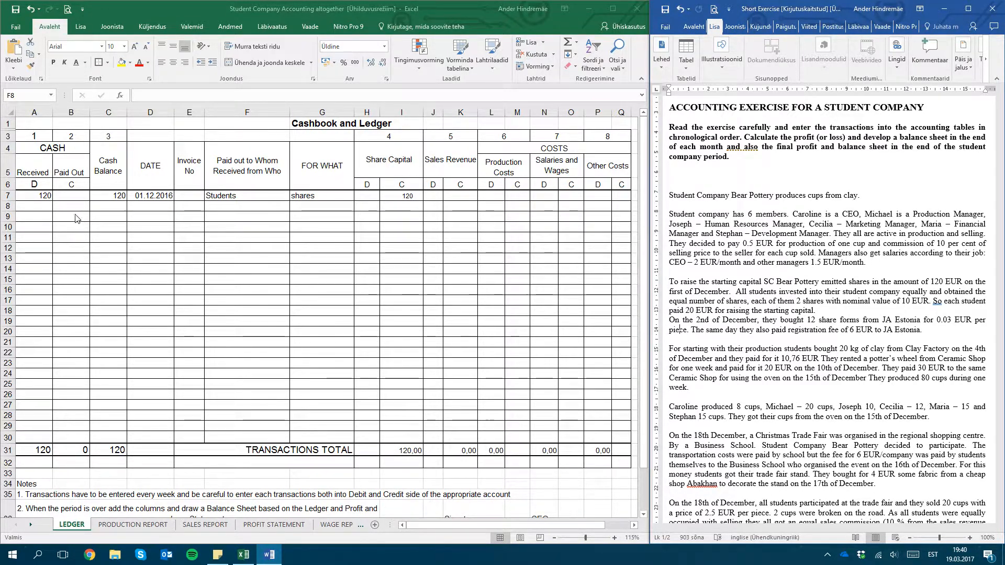
pyautogui.click(35, 184)
pyautogui.click(42, 193)
pyautogui.click(37, 185)
pyautogui.click(28, 199)
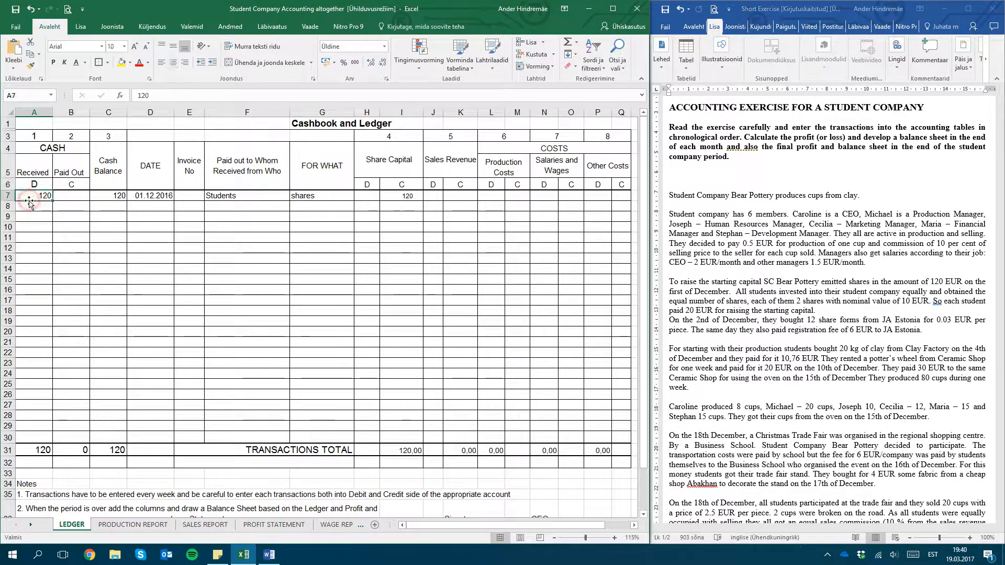
pyautogui.click(66, 209)
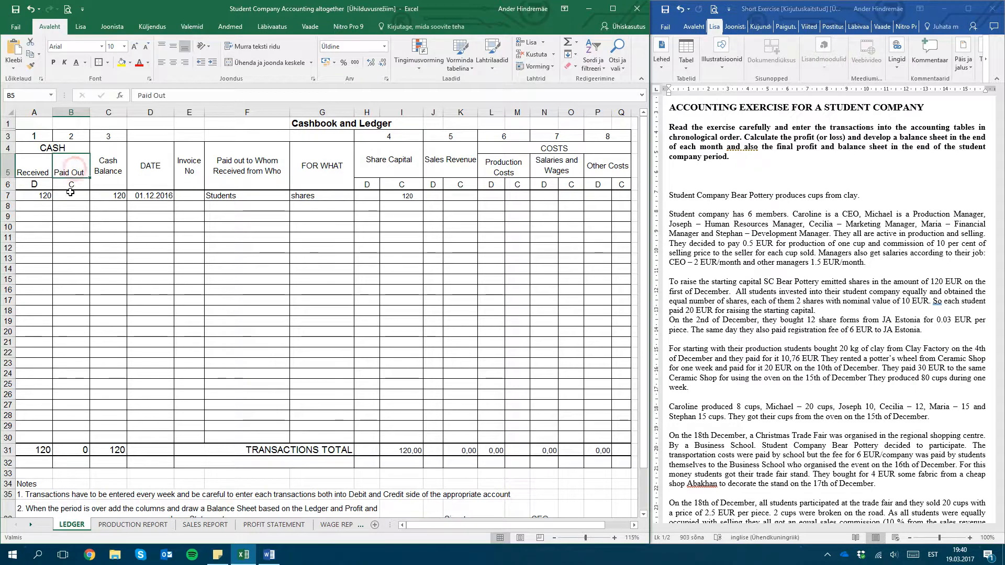
pyautogui.click(70, 207)
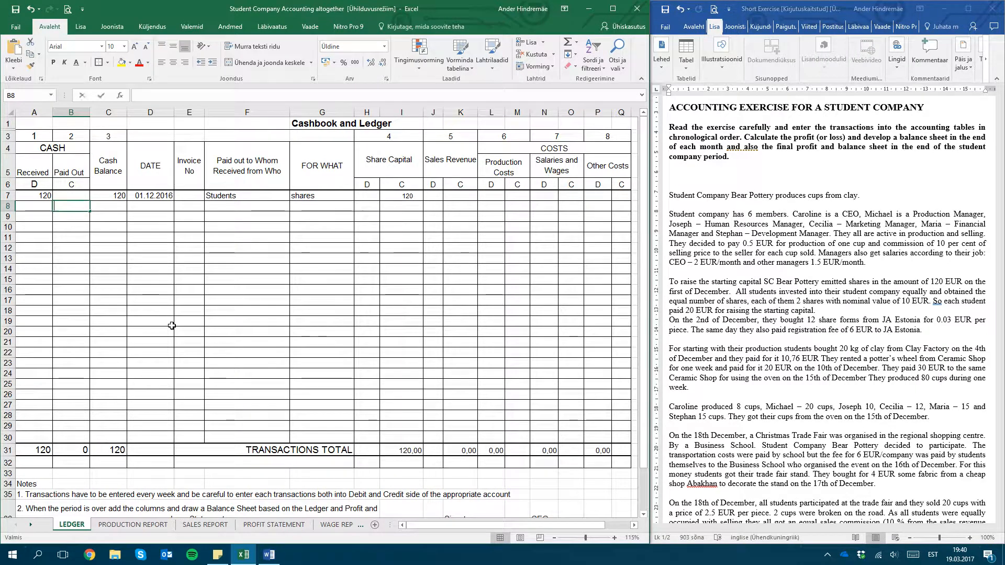
pyautogui.write('0,36')
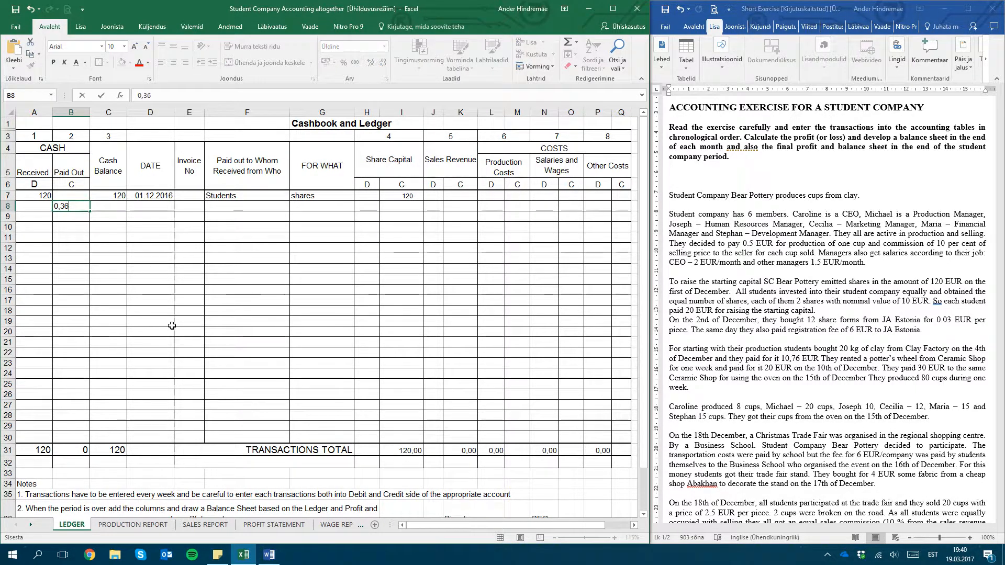
pyautogui.press('Tab')
# Enter 119,64 as the cash balance and 02.12.2016 as the date in the second ledger row
pyautogui.write('119,')
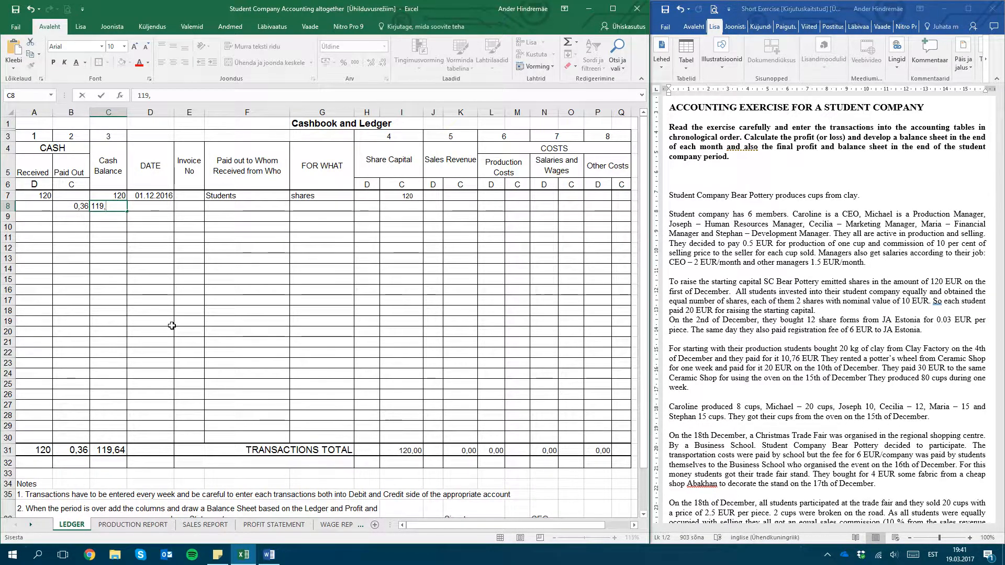
pyautogui.press('Tab')
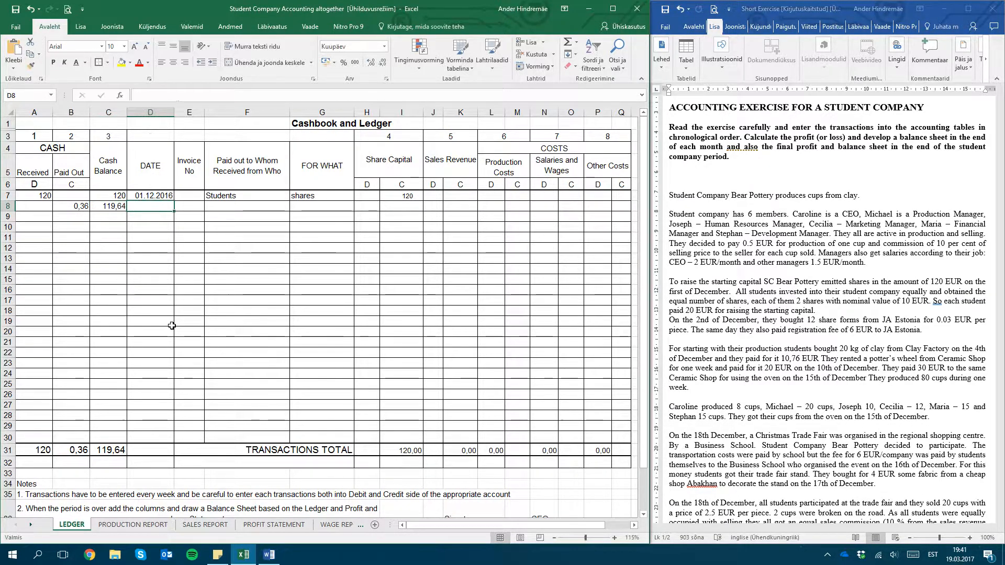
pyautogui.write('1')
pyautogui.press('BackSpace')
pyautogui.write('2.12.2016')
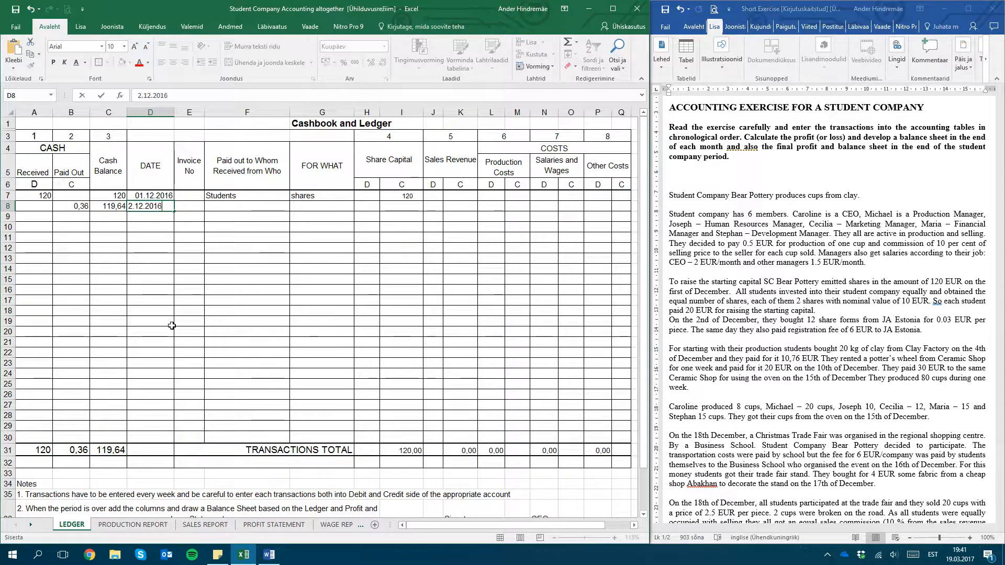
pyautogui.press('Tab')
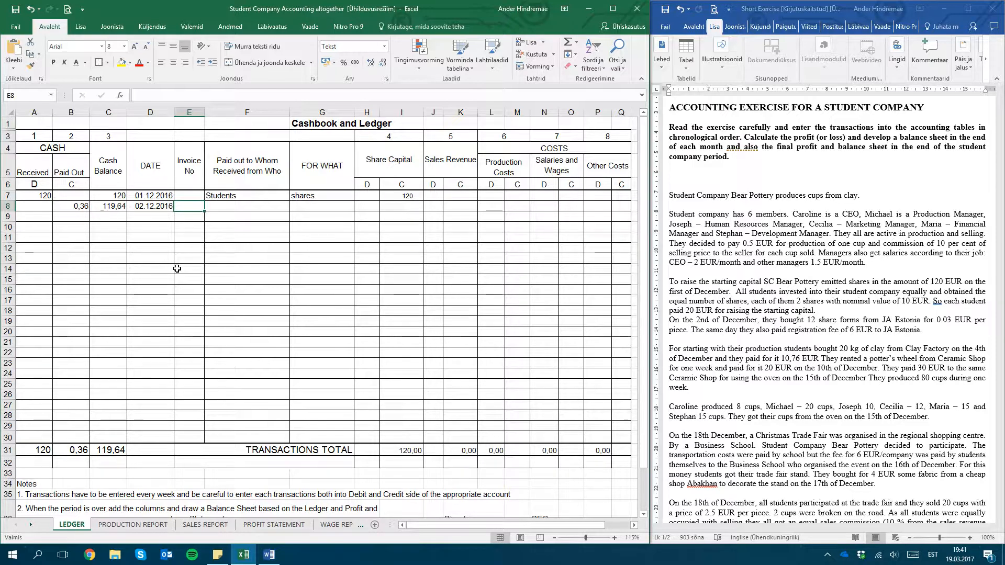
# Enter JA as the payee and share forms as the purpose in the second ledger row, leaving the invoice number blank
pyautogui.press('Tab')
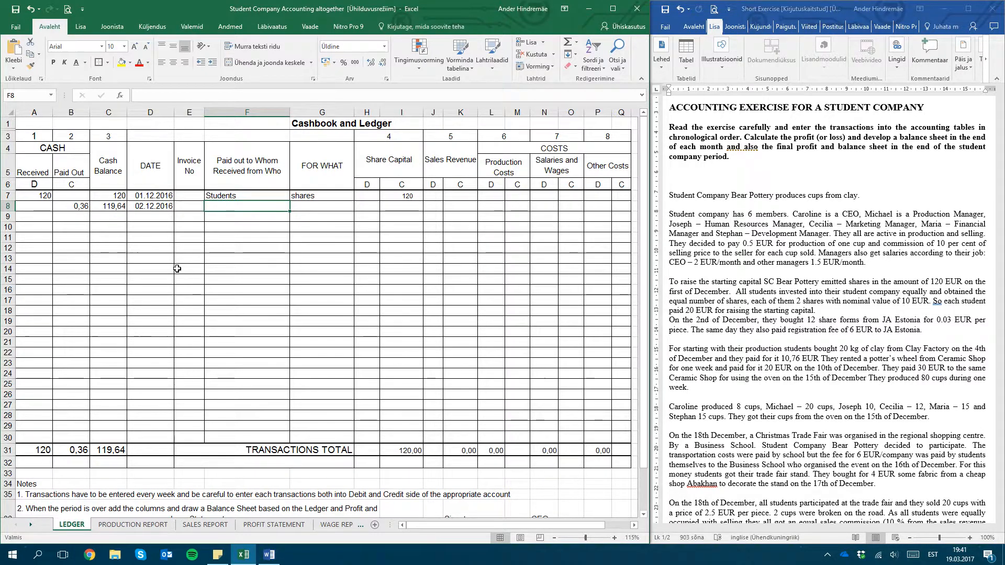
pyautogui.write('JA')
pyautogui.press('Tab')
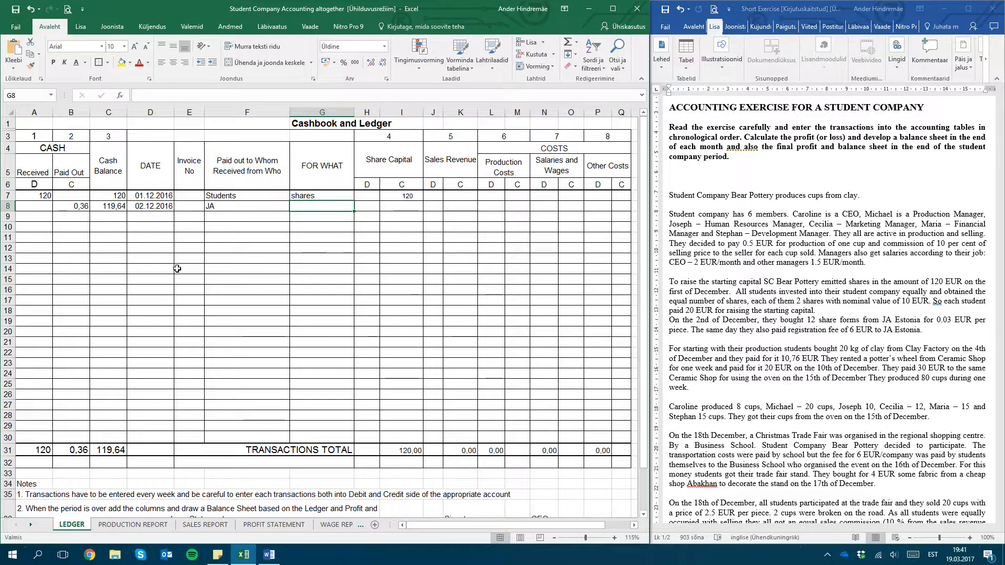
pyautogui.write('share form')
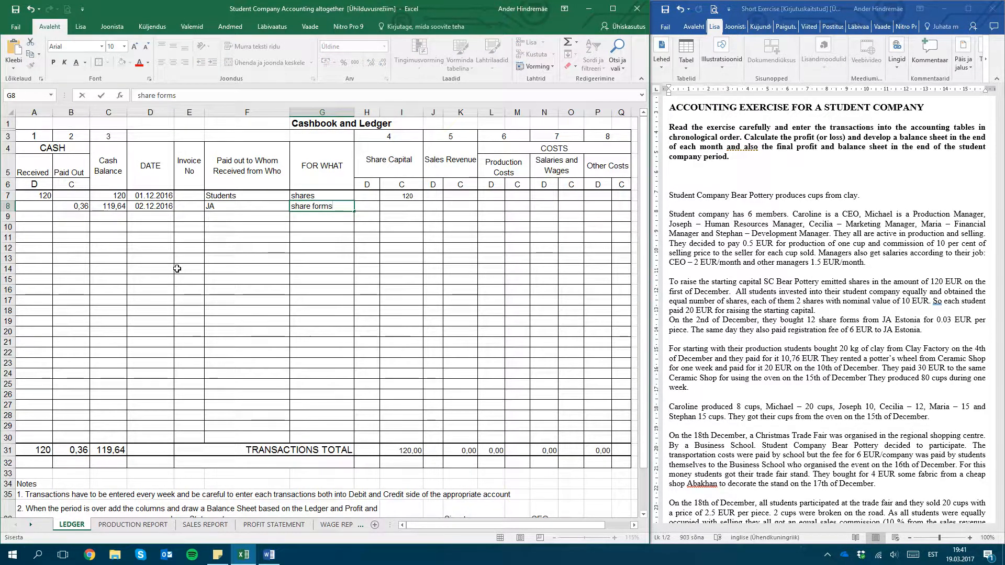
pyautogui.write('s')
pyautogui.press('Tab')
# Compare the Production Costs, Salaries and Wages and Other Costs accounts to decide where the 0,36 share form payment belongs
pyautogui.click(67, 206)
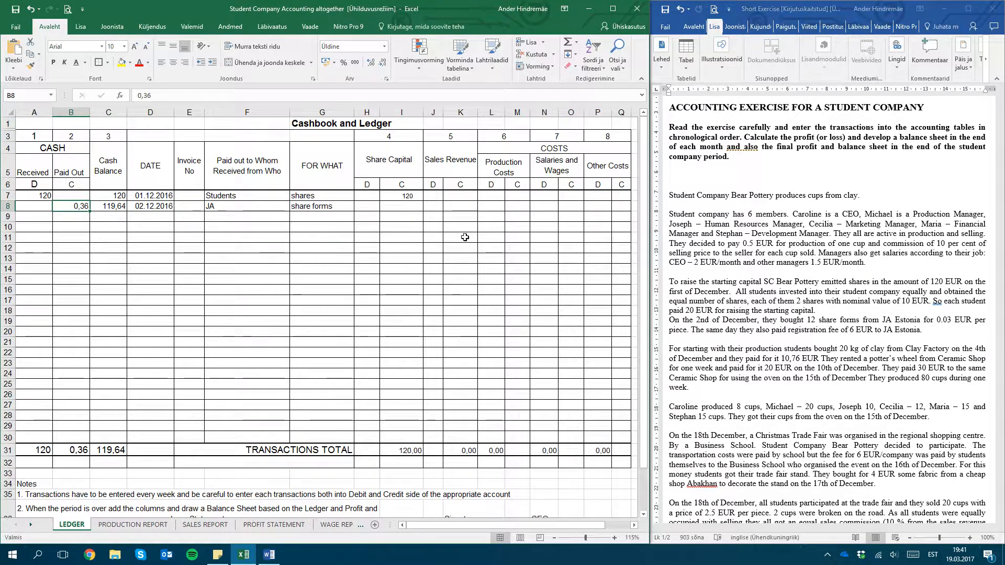
pyautogui.click(550, 149)
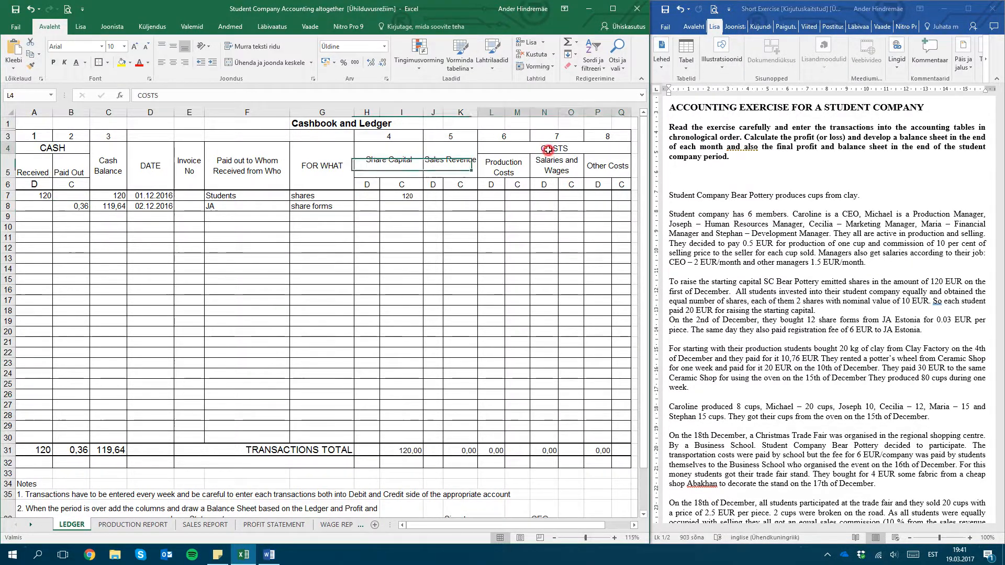
pyautogui.click(504, 167)
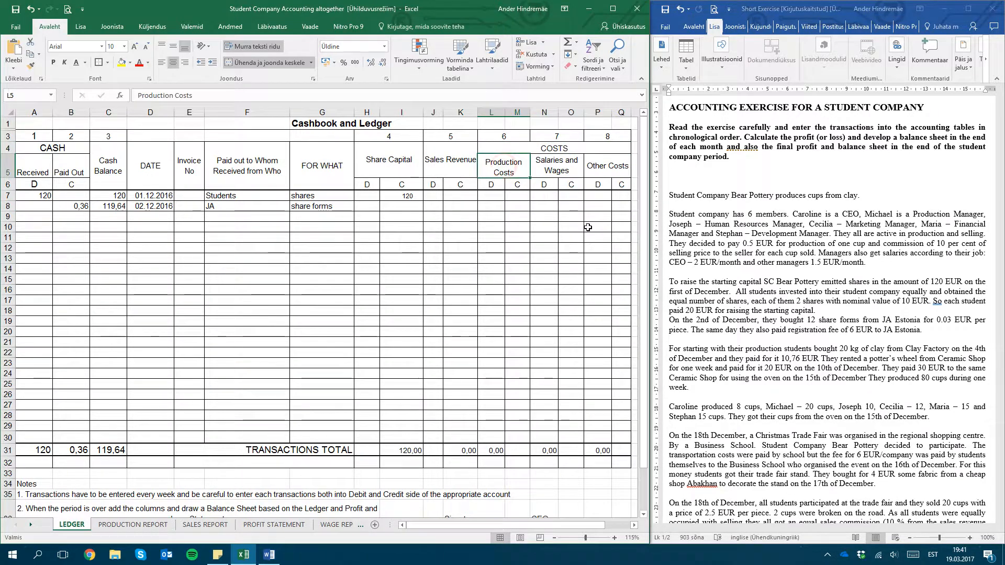
pyautogui.press('Right')
pyautogui.press('Left')
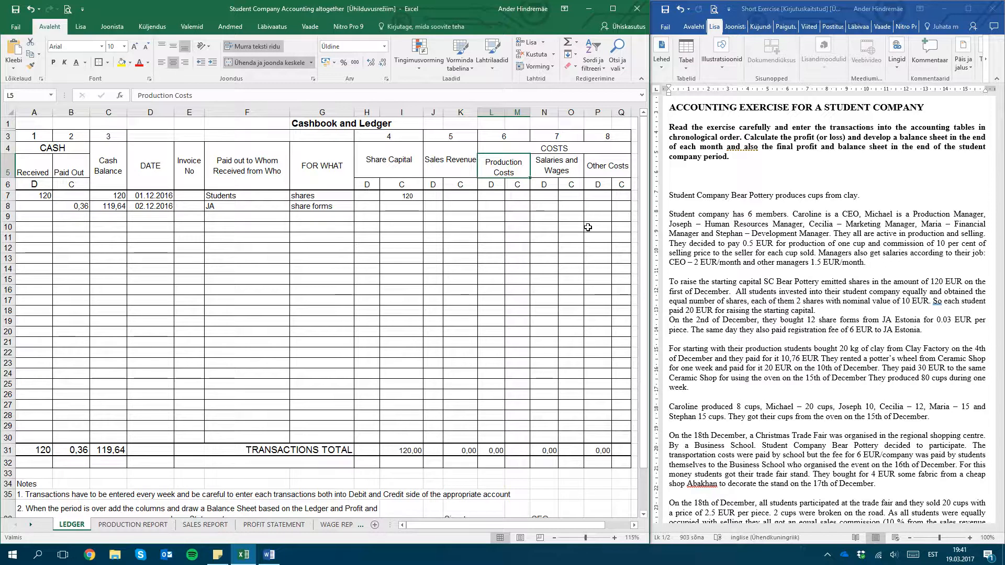
pyautogui.press('Right')
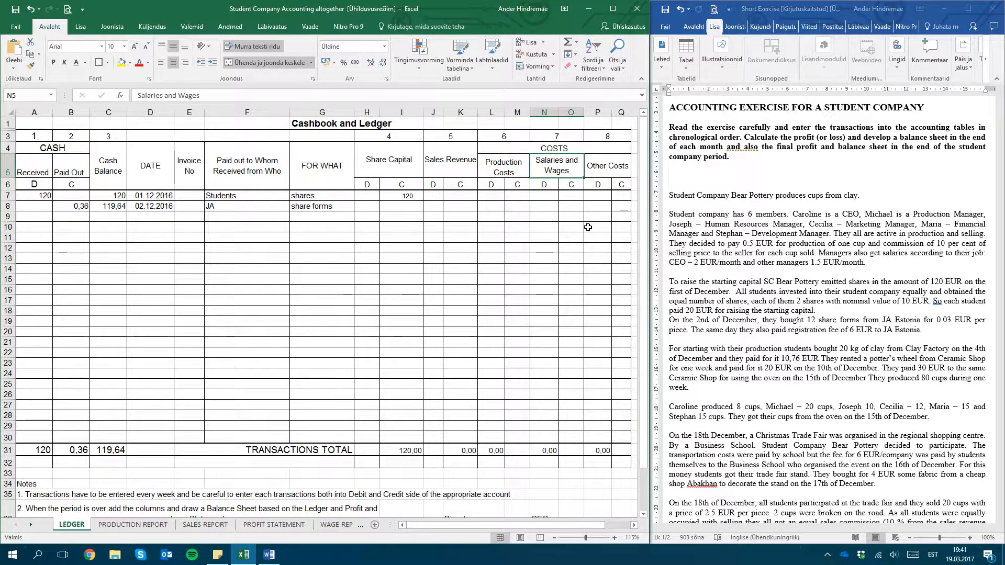
pyautogui.press('Down')
pyautogui.press('Right')
pyautogui.press('Up')
pyautogui.press('Down')
pyautogui.press('Down')
pyautogui.press('Down')
pyautogui.press('Left')
pyautogui.press('Left')
pyautogui.press('Left')
pyautogui.press('Left')
pyautogui.press('Left')
pyautogui.press('Left')
pyautogui.press('Left')
pyautogui.press('Left')
pyautogui.press('Left')
pyautogui.press('Left')
pyautogui.press('Left')
pyautogui.press('Left')
pyautogui.press('Left')
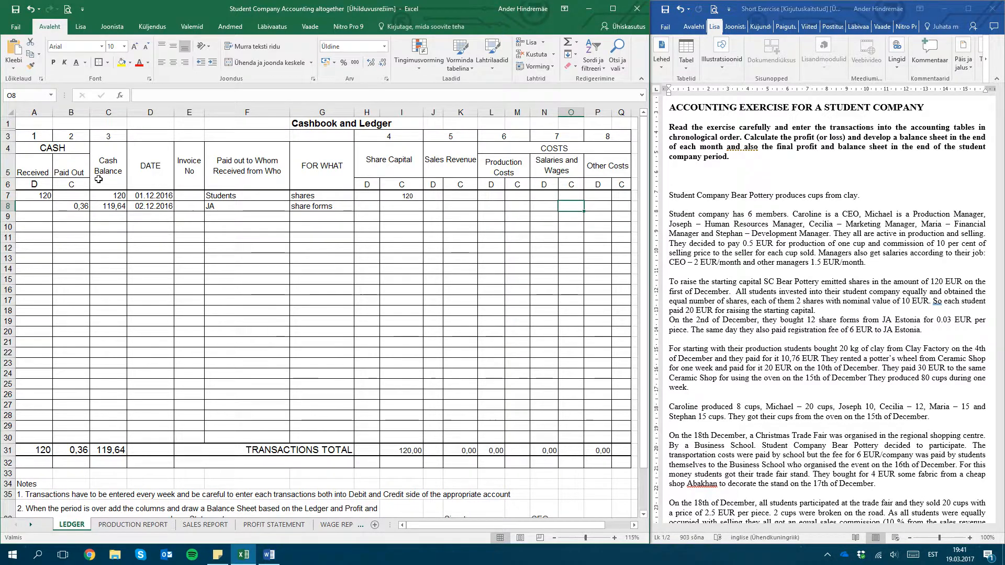
pyautogui.press('Up')
pyautogui.press('Up')
# Enter 0,36 on the debit side of Other Costs in the second ledger row
pyautogui.click(605, 184)
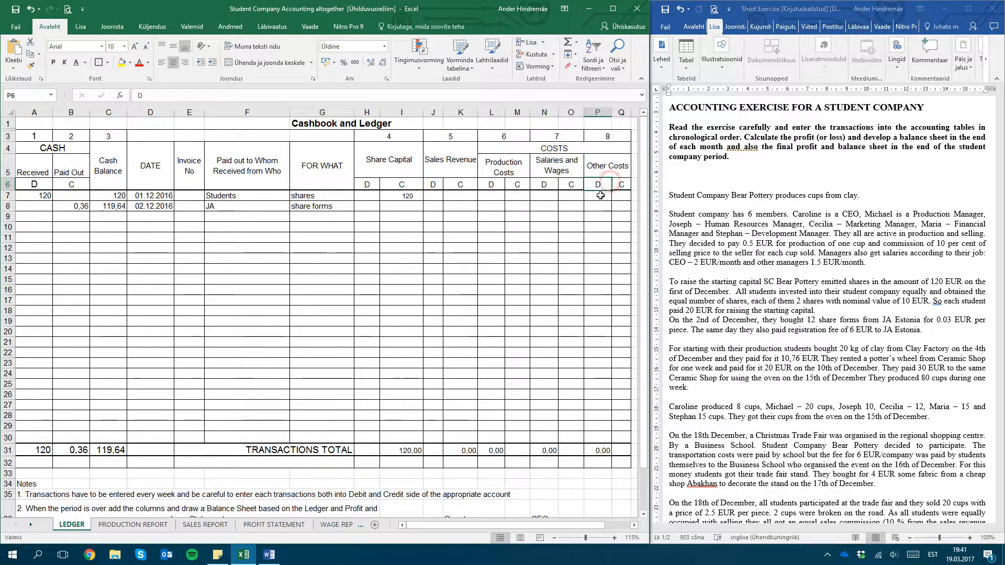
pyautogui.click(600, 204)
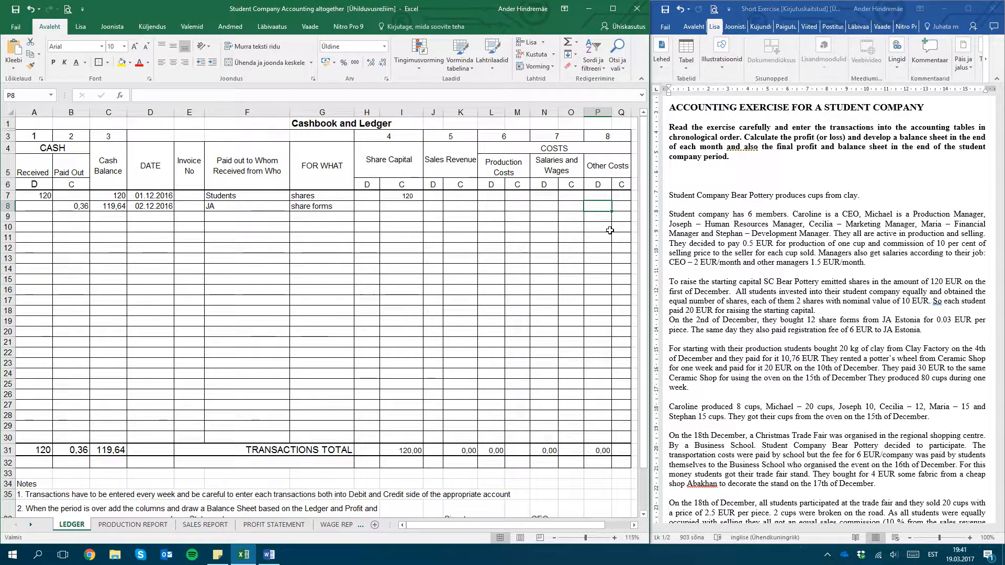
pyautogui.write('0,3')
pyautogui.press('Return')
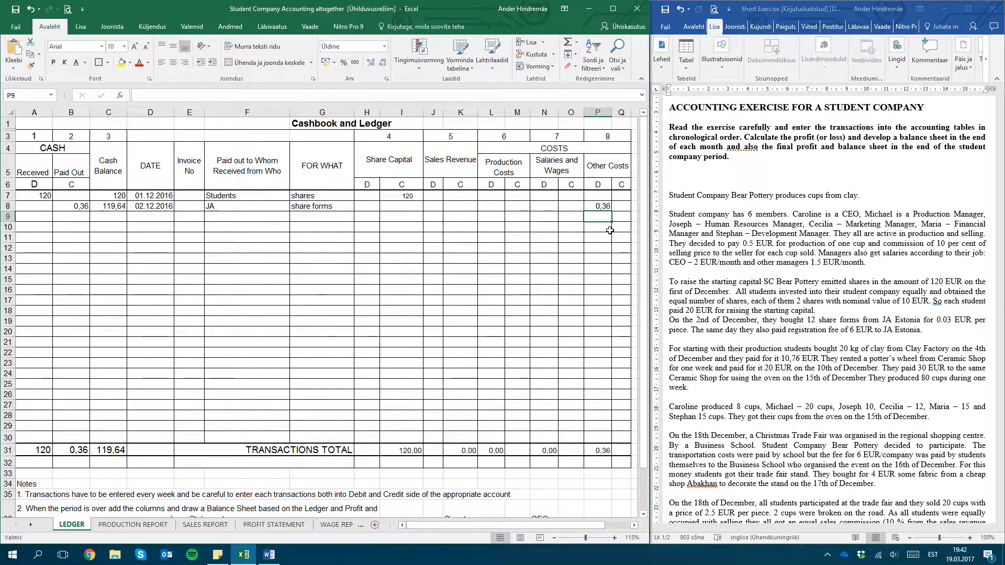
# Enter 6 as cash paid out and 113,64 as the cash balance in the third ledger row
pyautogui.click(65, 217)
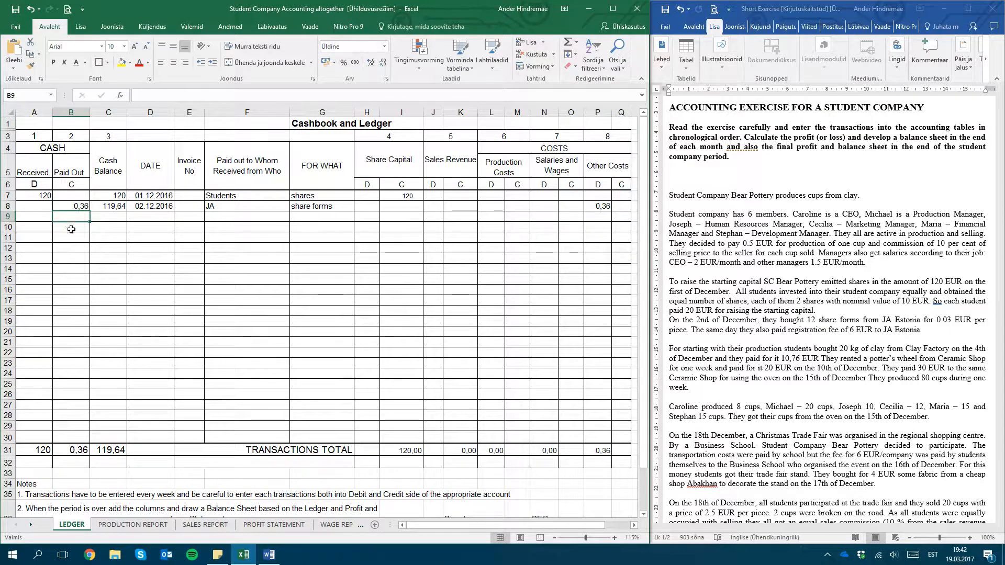
pyautogui.write('6')
pyautogui.press('Tab')
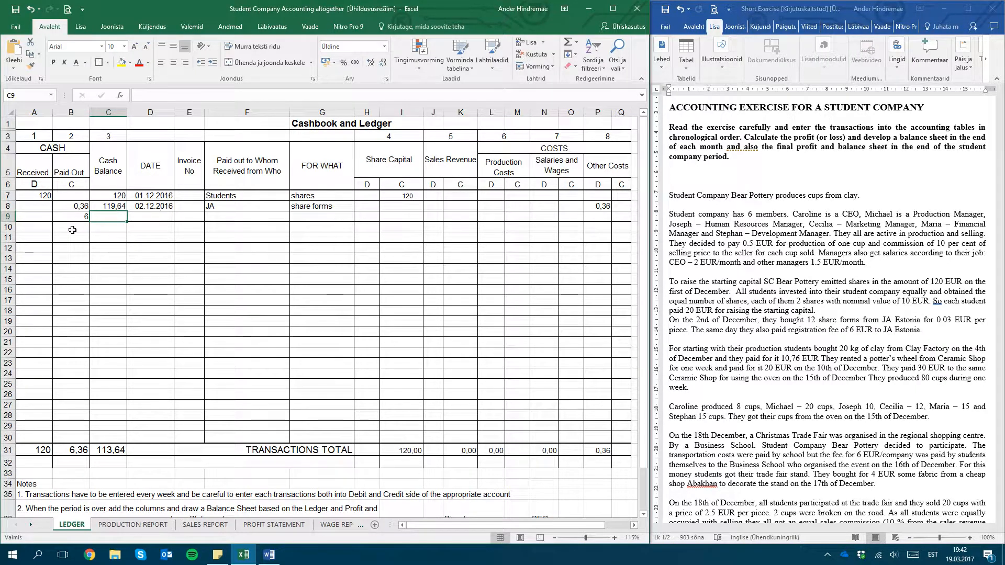
pyautogui.write('113,')
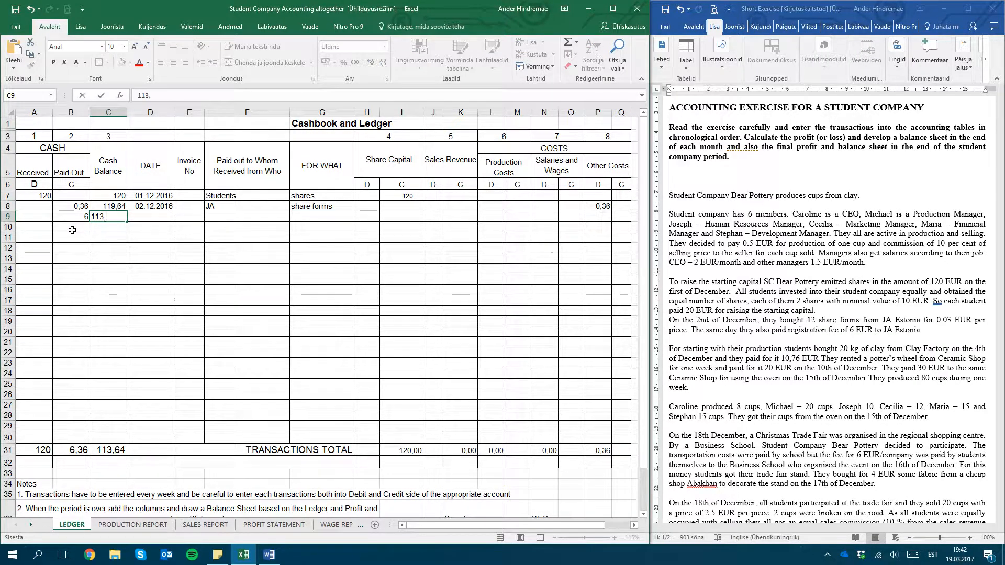
pyautogui.write('64')
pyautogui.press('Tab')
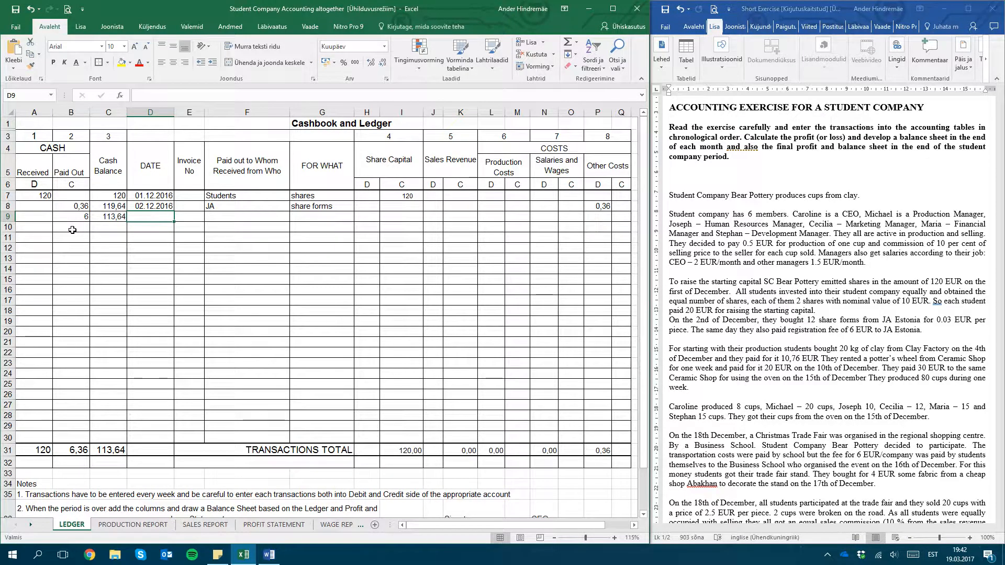
# Enter 02.12.2016 as the date and JA as the payee in the third ledger row
pyautogui.write('0')
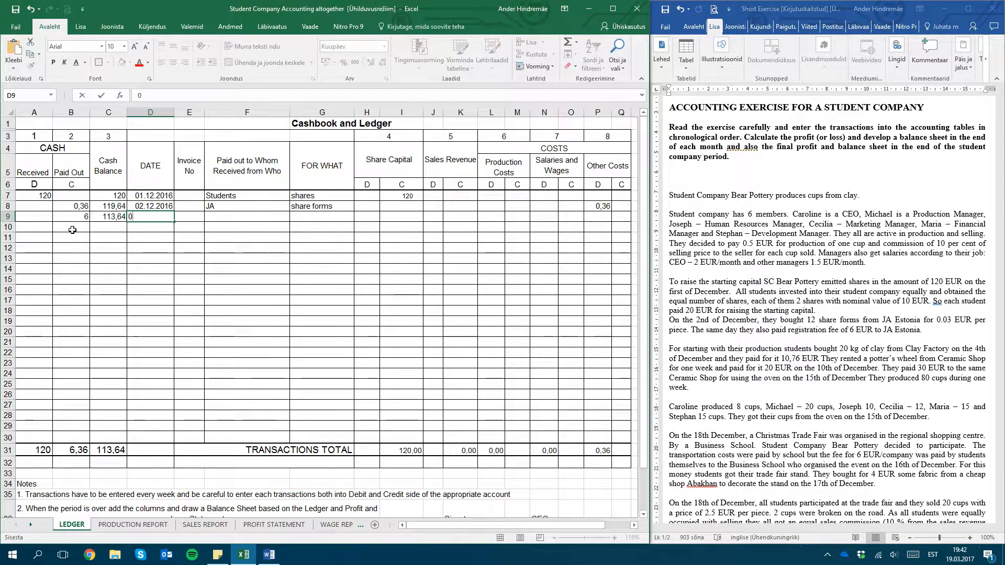
pyautogui.write('2.12.2016')
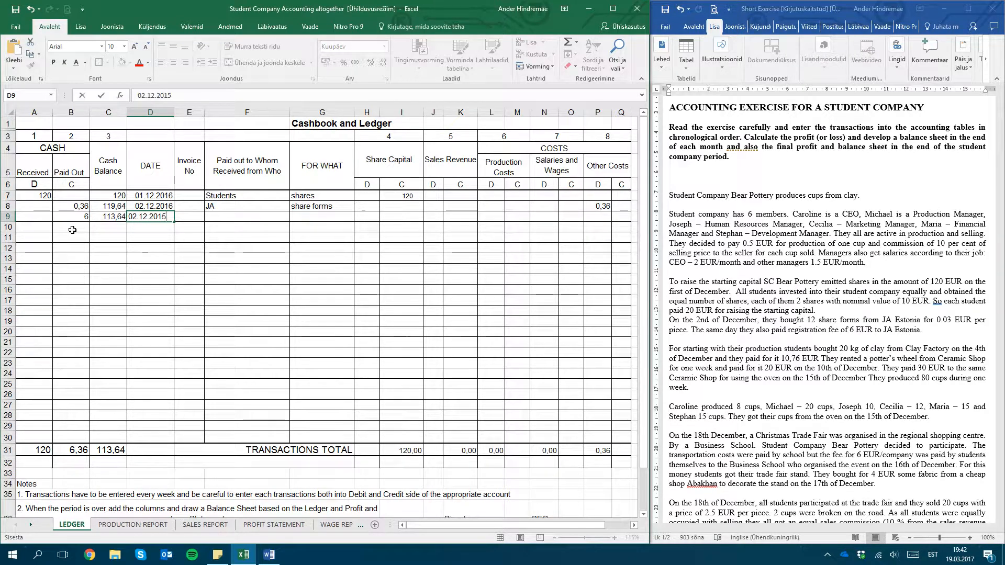
pyautogui.press('Tab')
pyautogui.press('Tab')
pyautogui.write('JA')
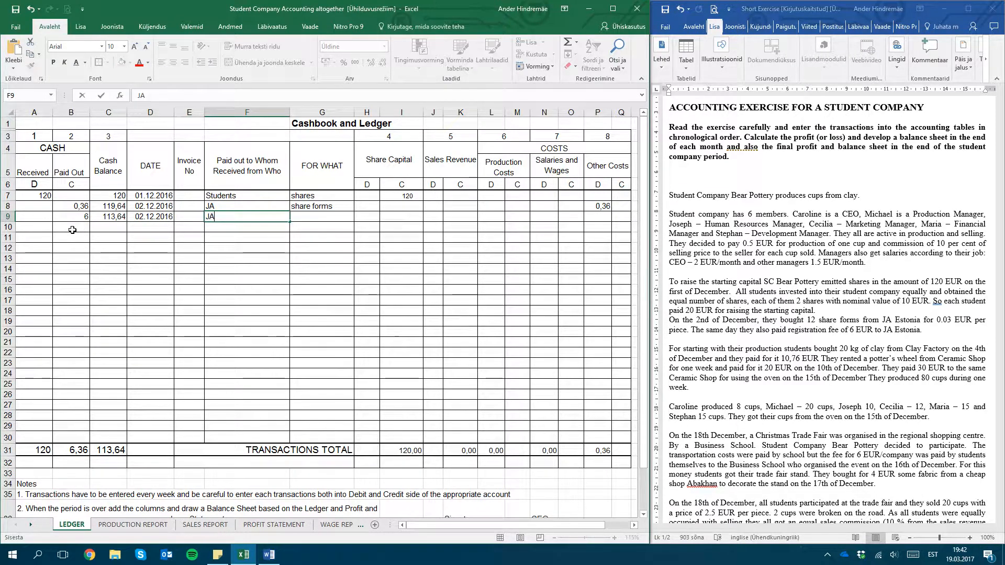
pyautogui.press('Tab')
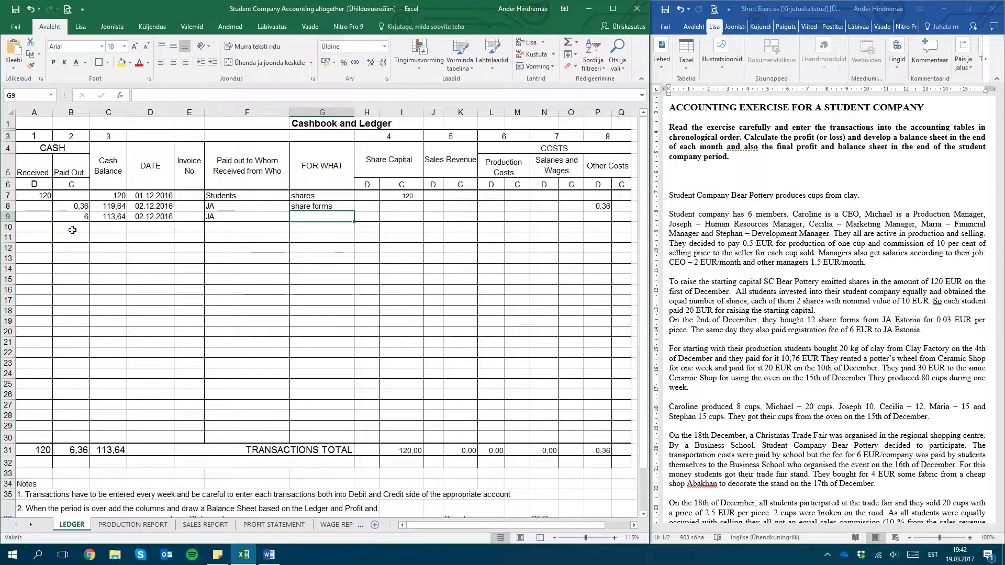
# Enter company reg. as the purpose and 6 on the debit side of Other Costs in the third ledger row
pyautogui.write('c')
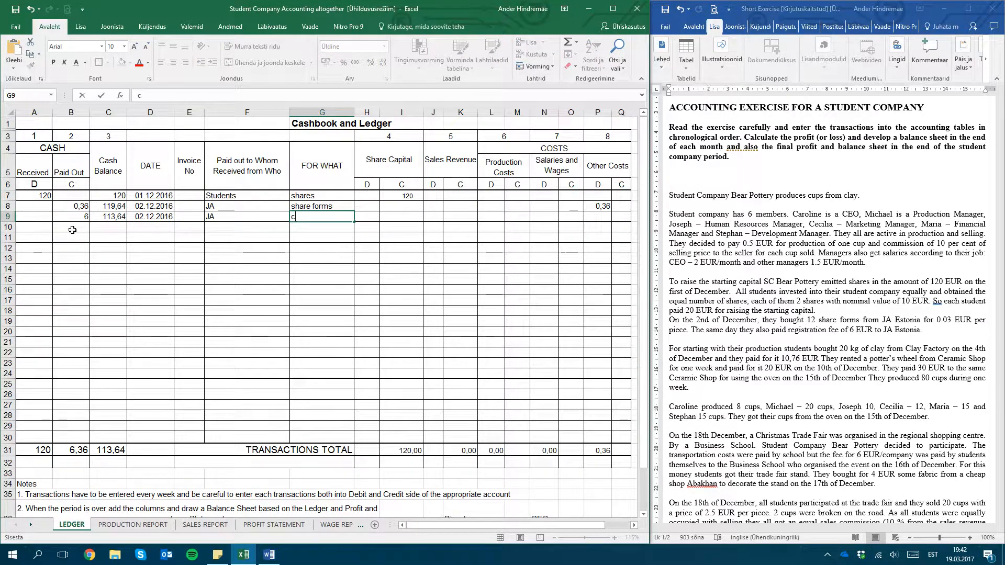
pyautogui.write('ompany reg.')
pyautogui.hotkey('ctrl', 'Return')
pyautogui.press('Tab')
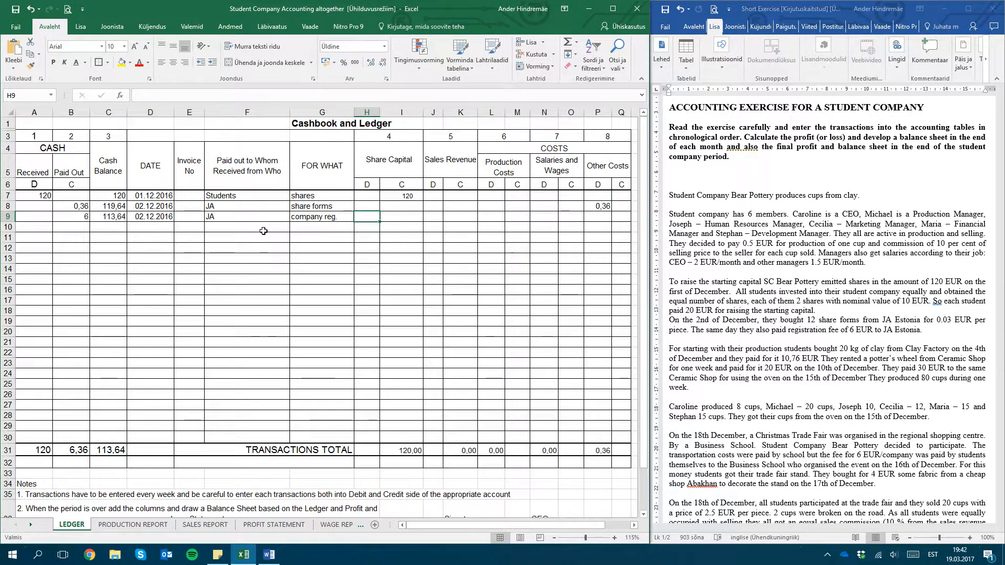
pyautogui.click(74, 184)
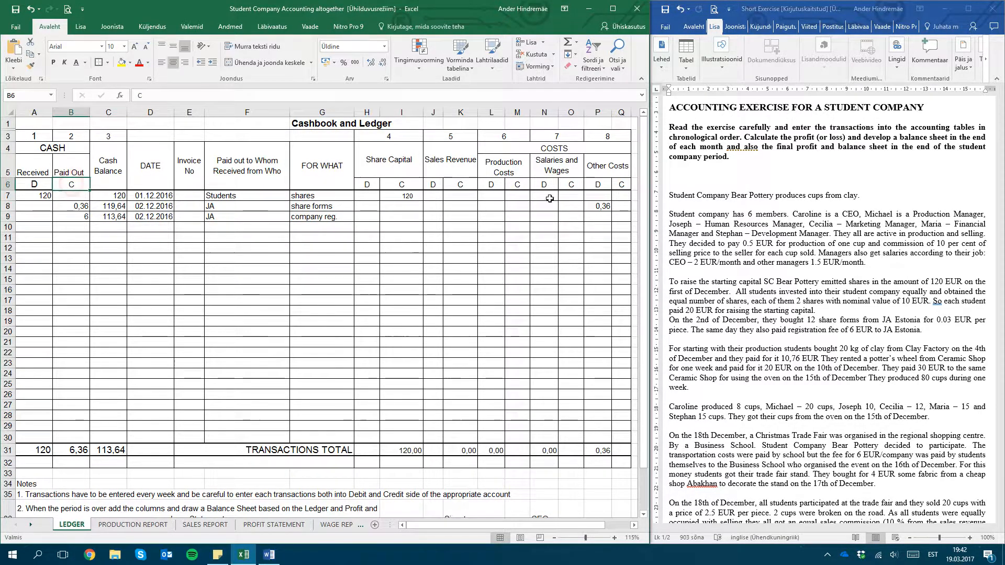
pyautogui.click(598, 216)
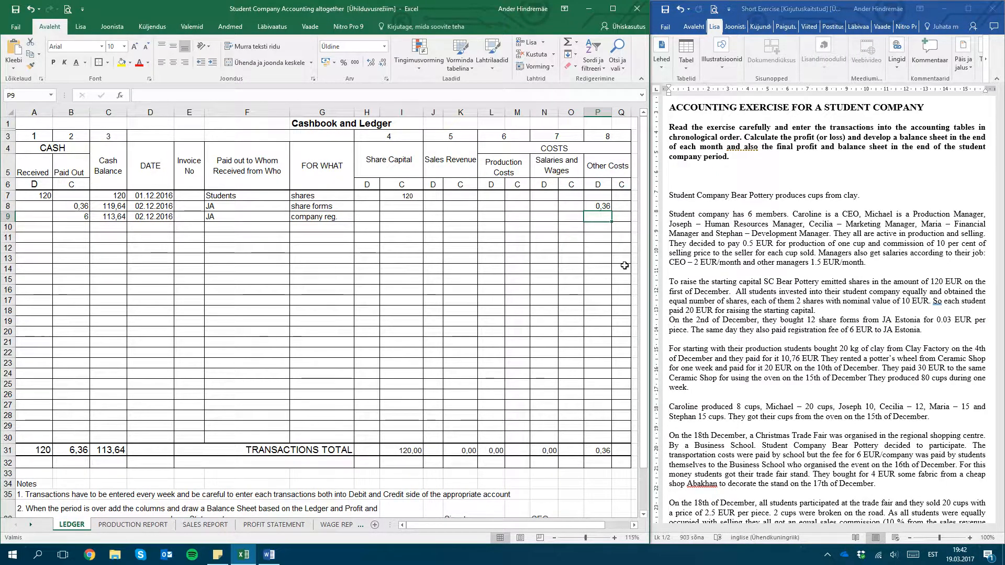
pyautogui.write('6')
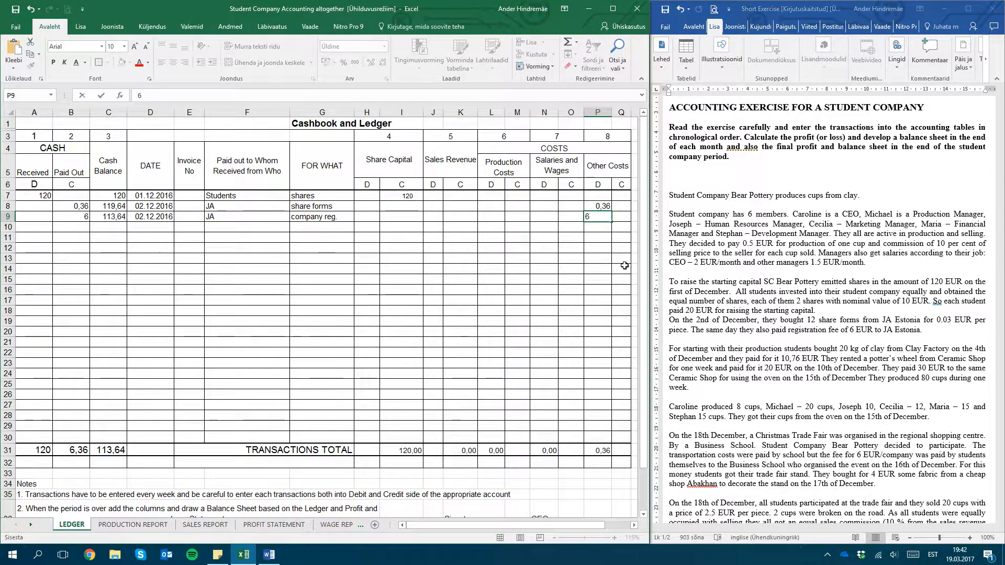
pyautogui.press('Return')
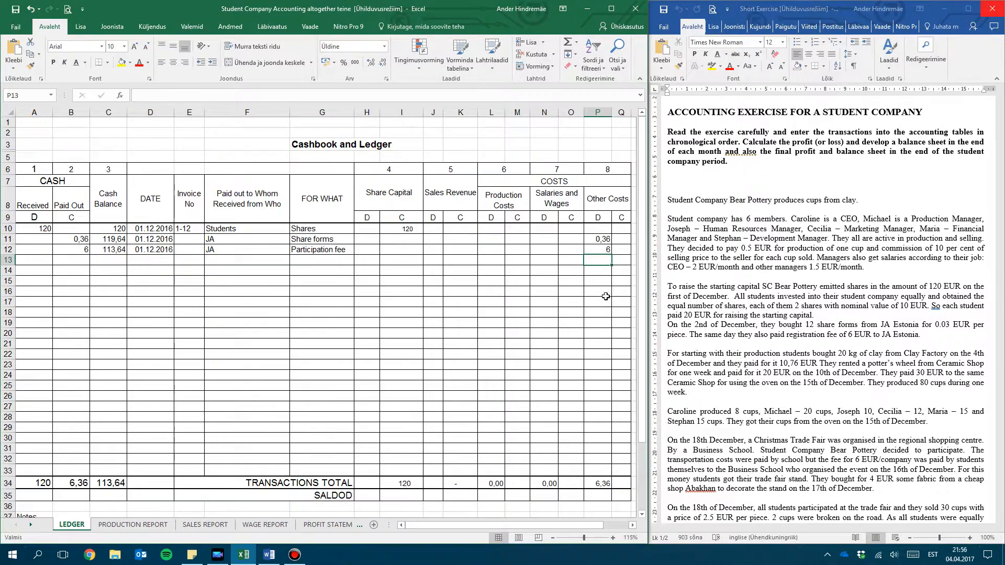
# Record the clay purchase from the exercise in row 13 with 10,76 as cash paid out and 102,88 as the cash balance
pyautogui.scroll(-5, 731, 372)
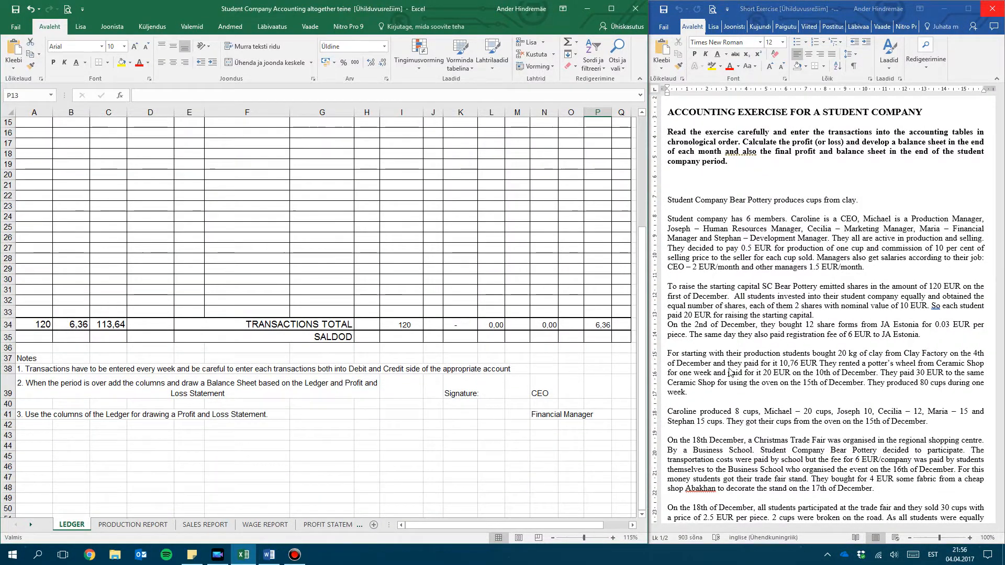
pyautogui.scroll(5, 731, 373)
pyautogui.click(731, 373)
pyautogui.scroll(-5, 730, 373)
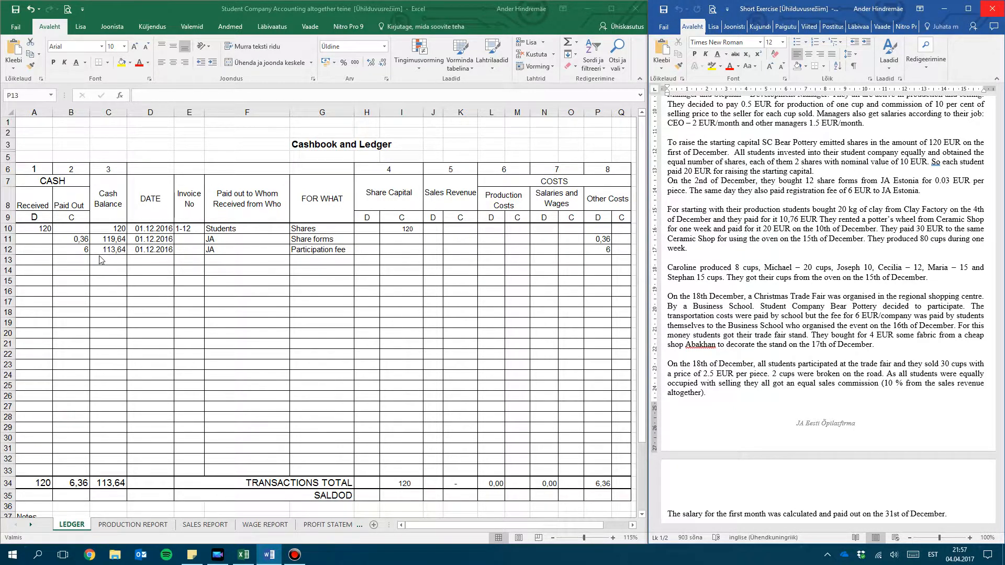
pyautogui.click(74, 261)
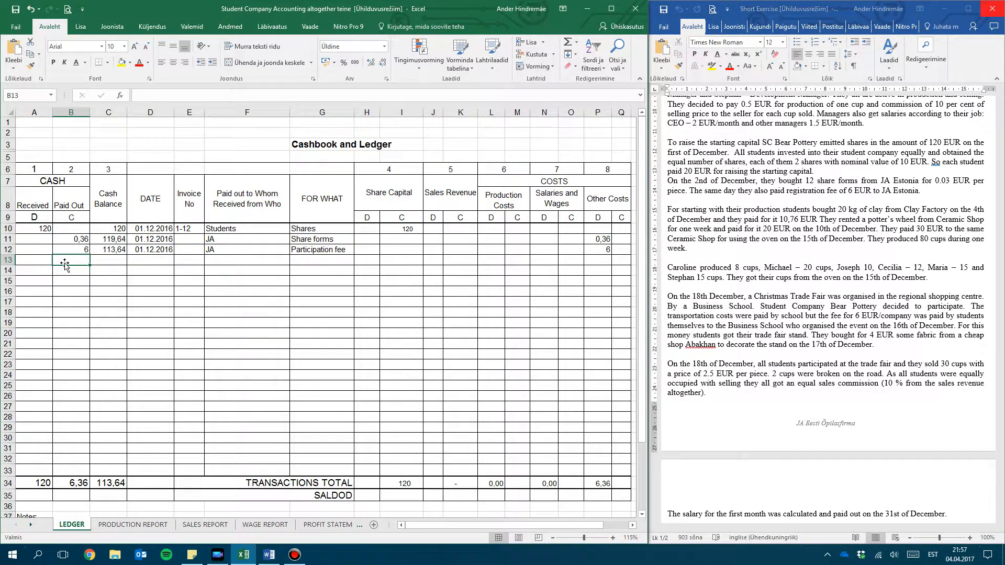
pyautogui.write('10,76')
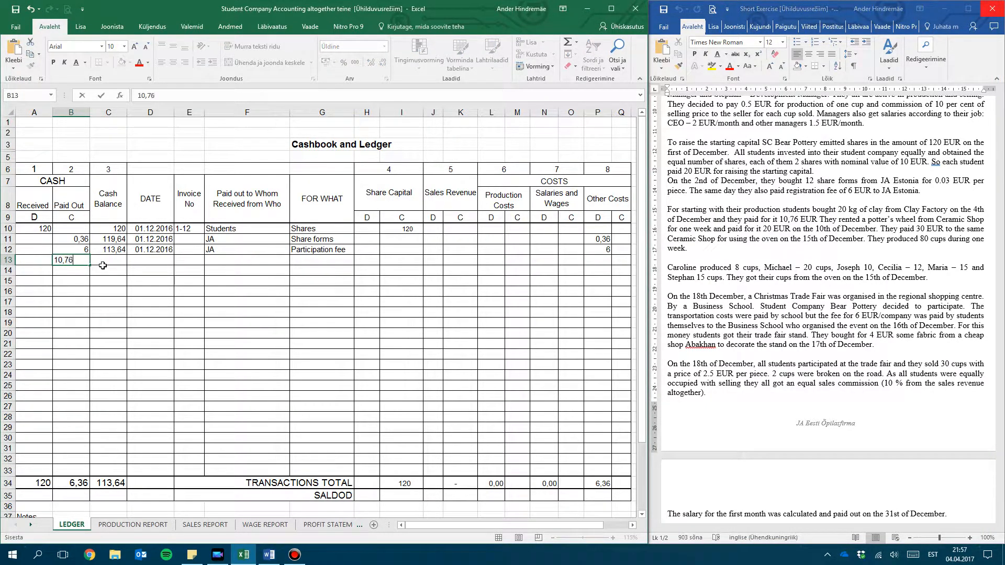
pyautogui.press('Tab')
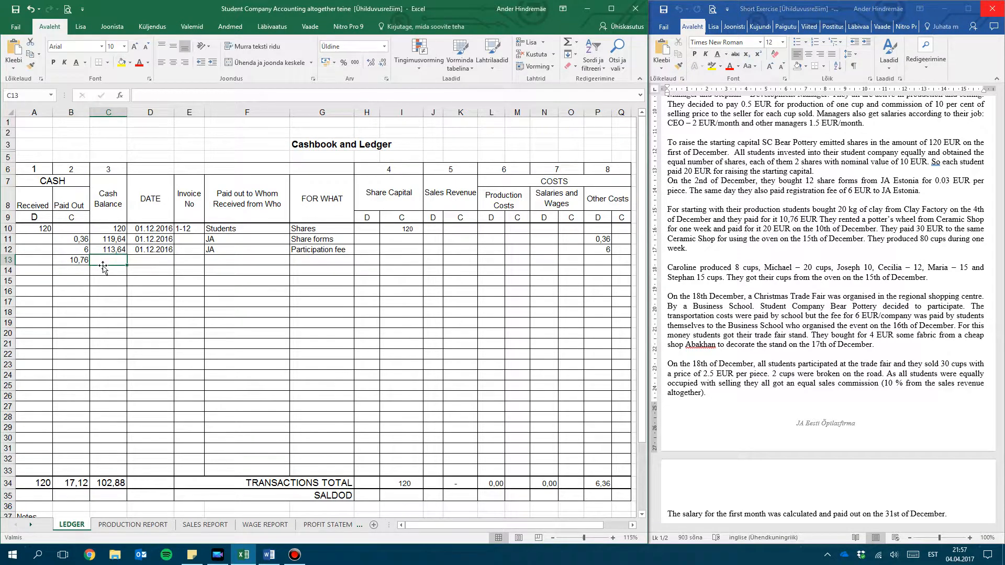
pyautogui.write('102,88')
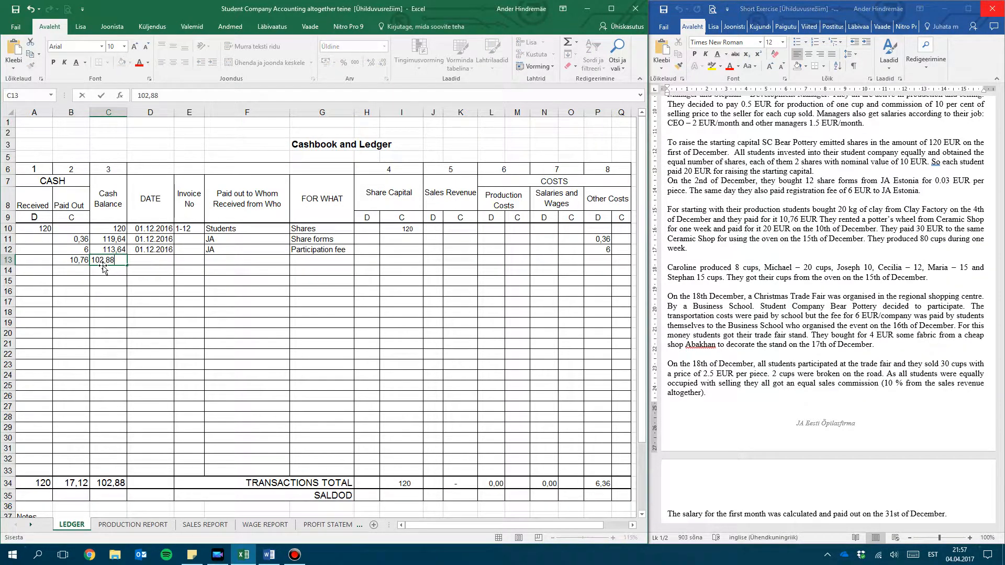
pyautogui.press('Tab')
# Fill in row 13 with the date 04.12.2016, the payee Clay Factory and the purpose Clay
pyautogui.write('0')
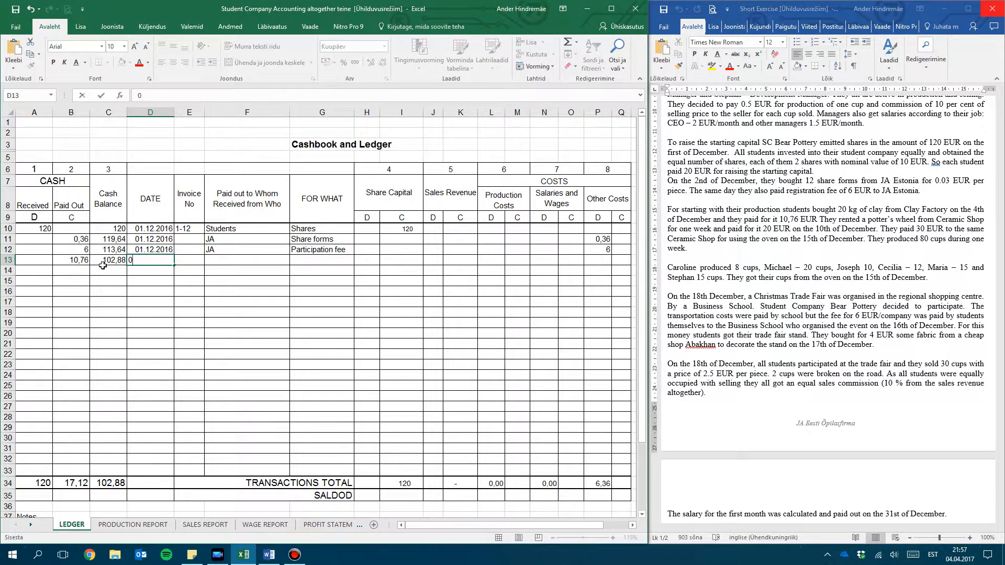
pyautogui.write('4.12.2016')
pyautogui.press('Tab')
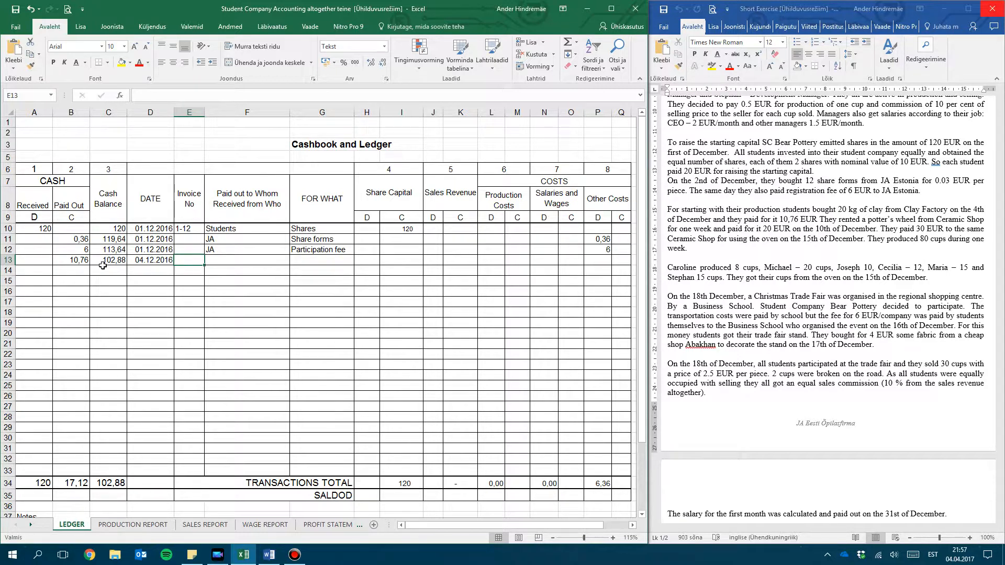
pyautogui.press('Tab')
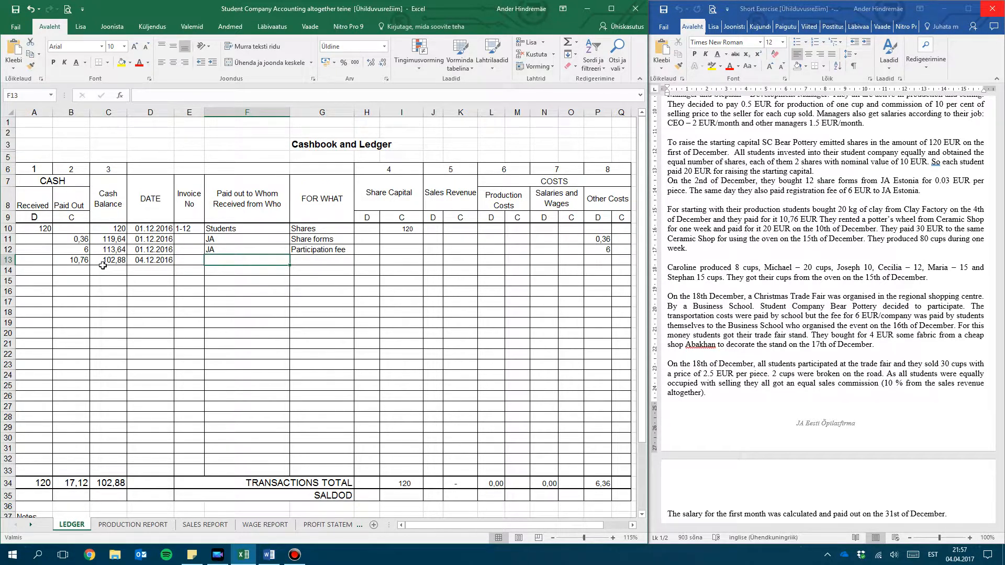
pyautogui.write('Clay F')
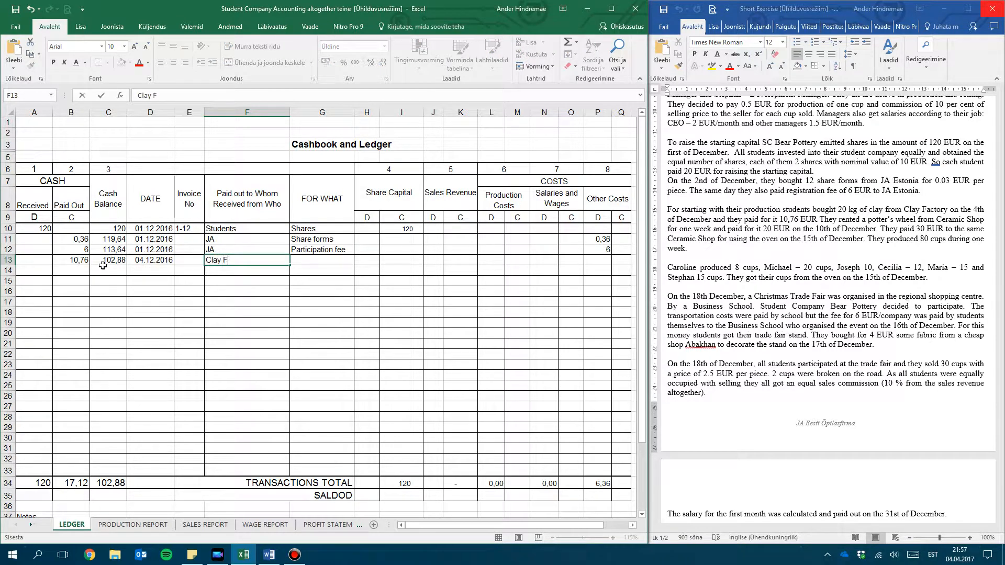
pyautogui.write('actory')
pyautogui.press('Tab')
pyautogui.write('Cla')
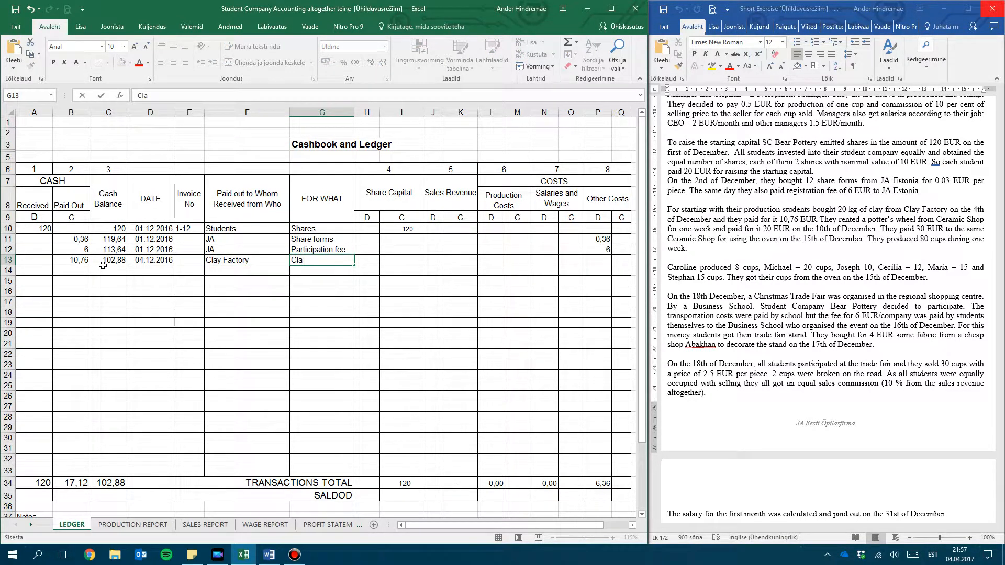
pyautogui.click(228, 273)
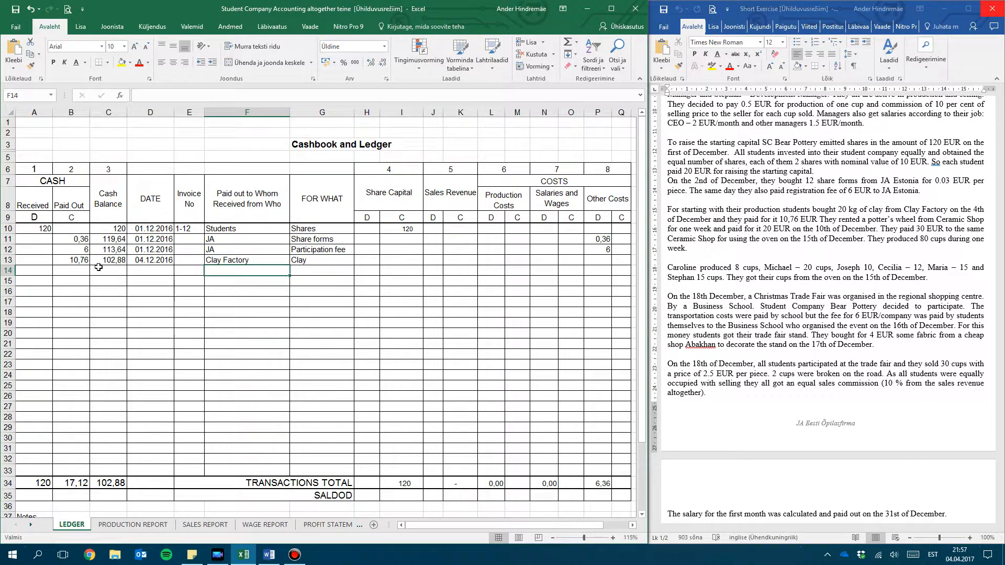
# Enter 10,76 on the debit side of Production Costs for the clay purchase
pyautogui.click(73, 269)
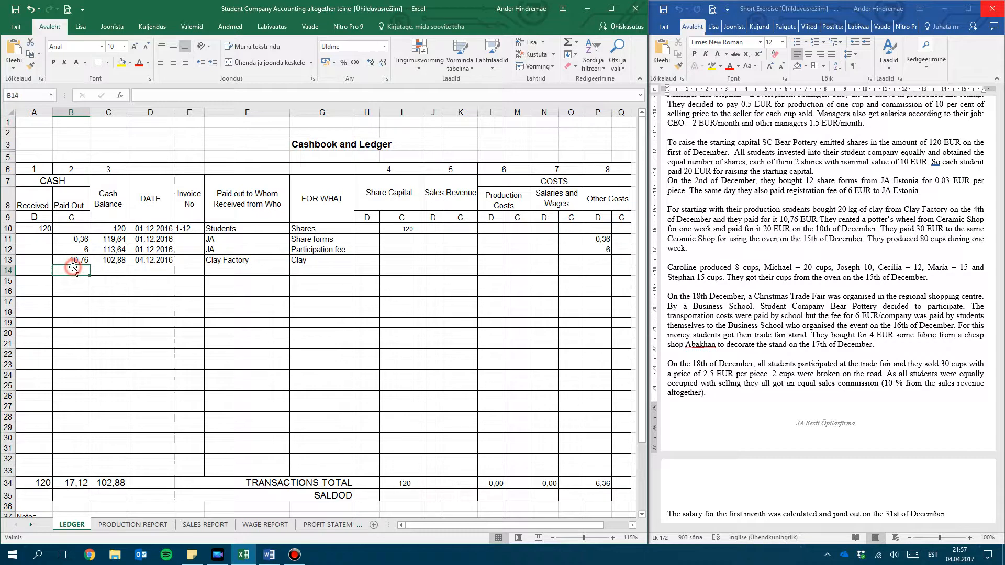
pyautogui.click(494, 262)
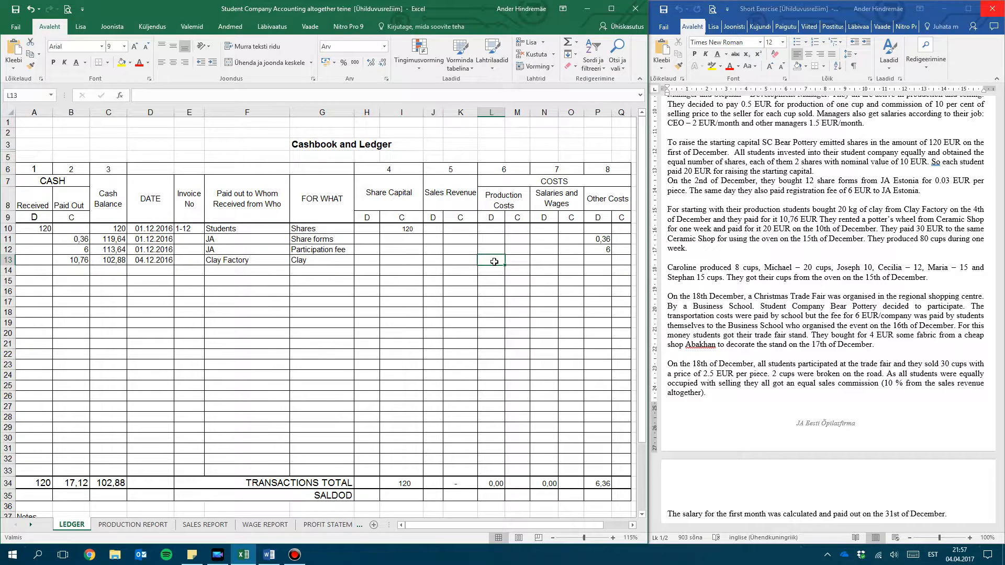
pyautogui.write('10,76')
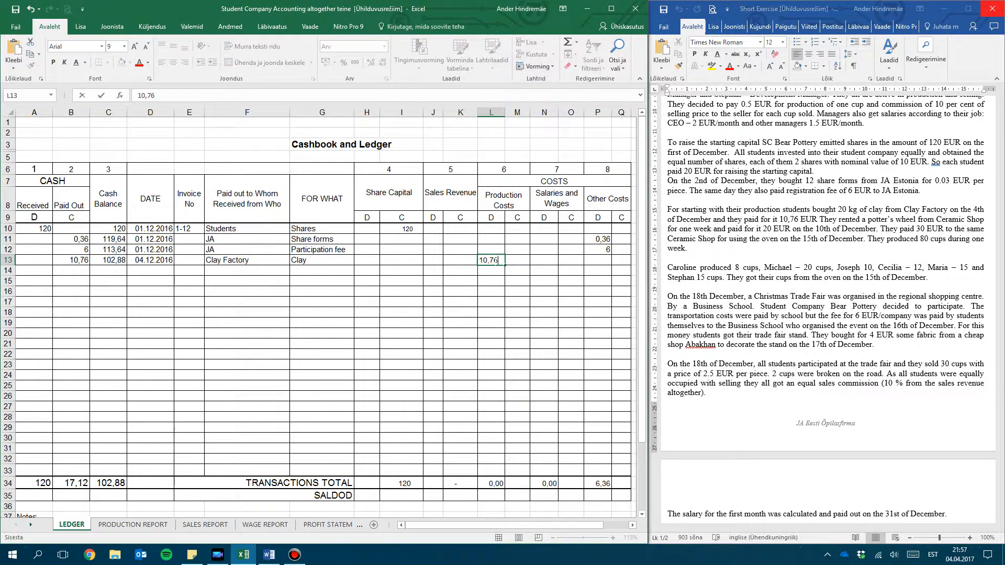
pyautogui.press('Return')
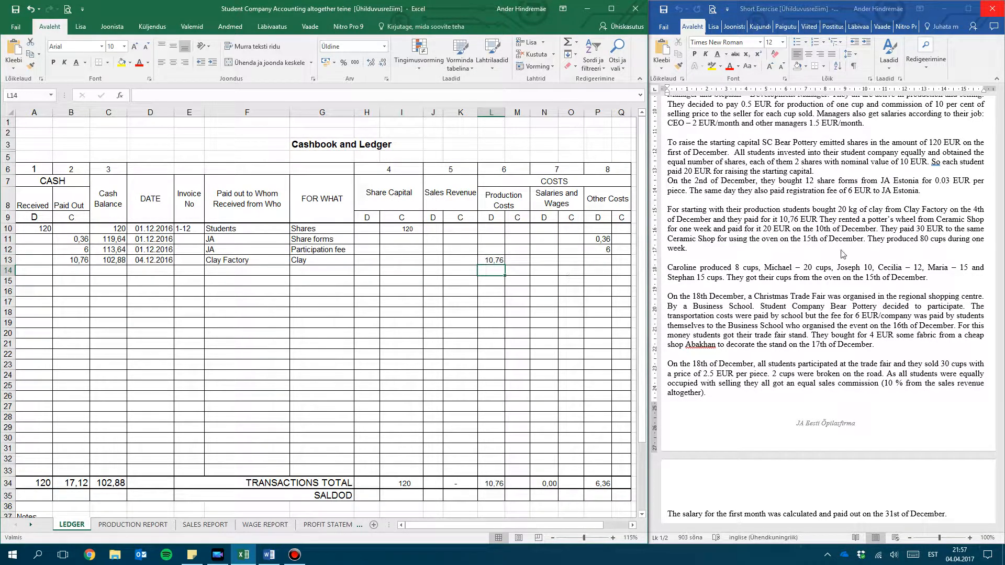
# Enter the potter's wheel rent in row 14 with 20 as cash paid out and 82,88 as the cash balance
pyautogui.click(850, 225)
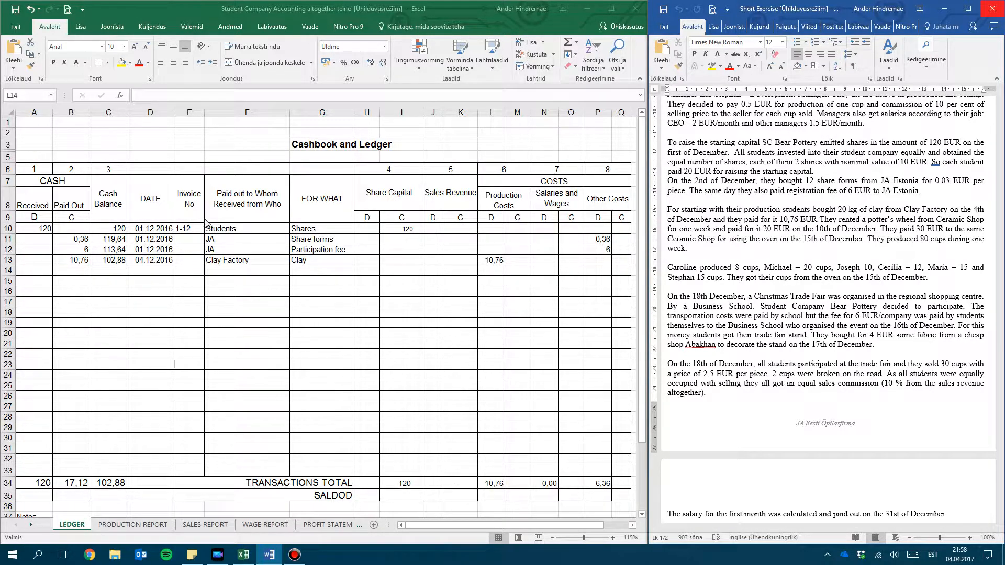
pyautogui.click(75, 271)
pyautogui.write('20')
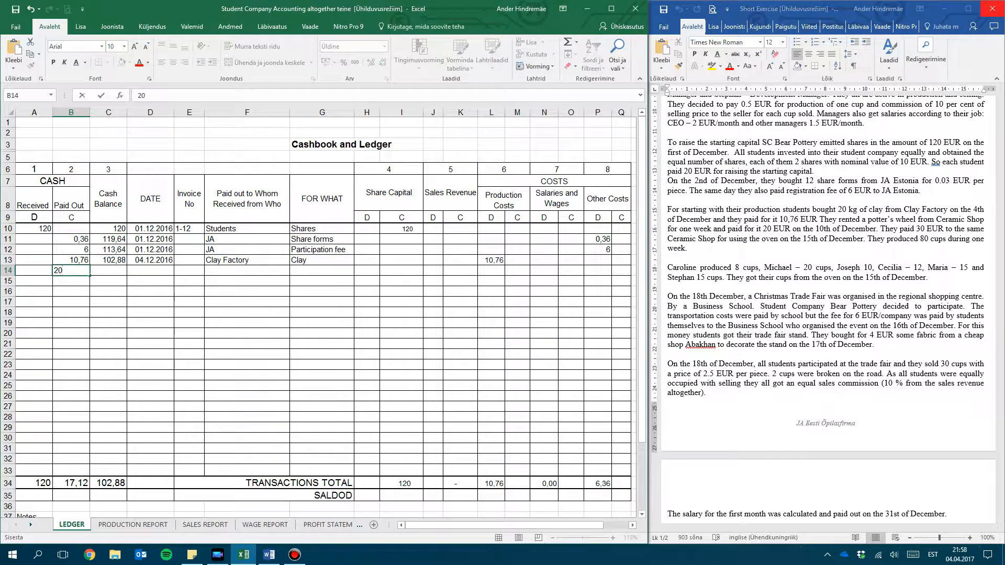
pyautogui.press('Tab')
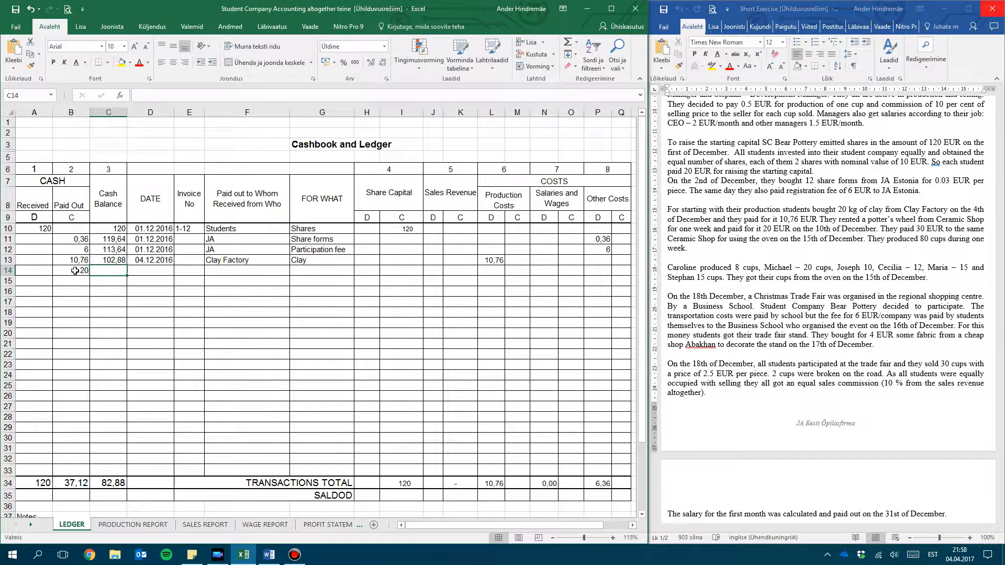
pyautogui.write('82,88')
pyautogui.press('Tab')
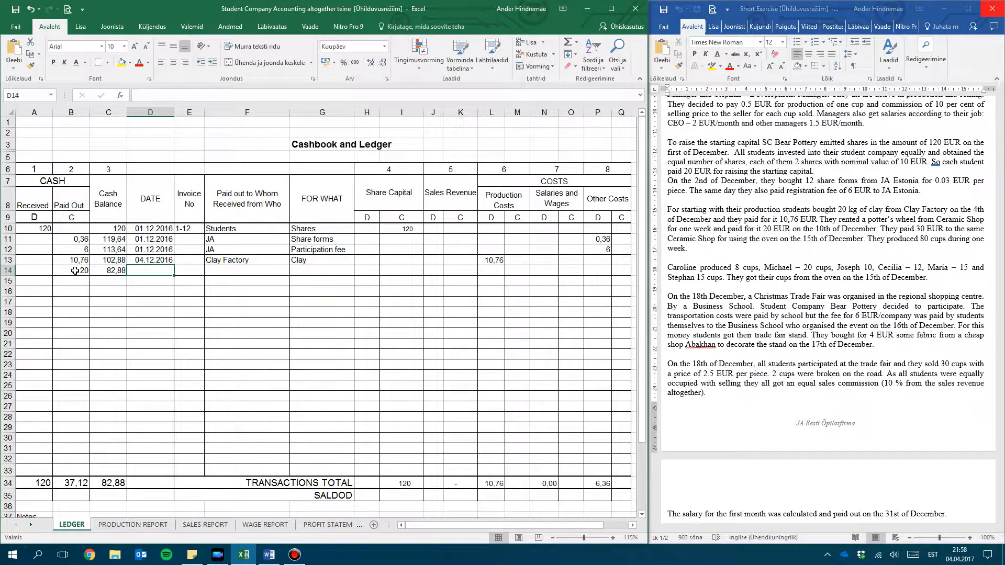
# Enter 10.12.2016 as the date and Ceramic Shop as the payee in row 14
pyautogui.write('10.12')
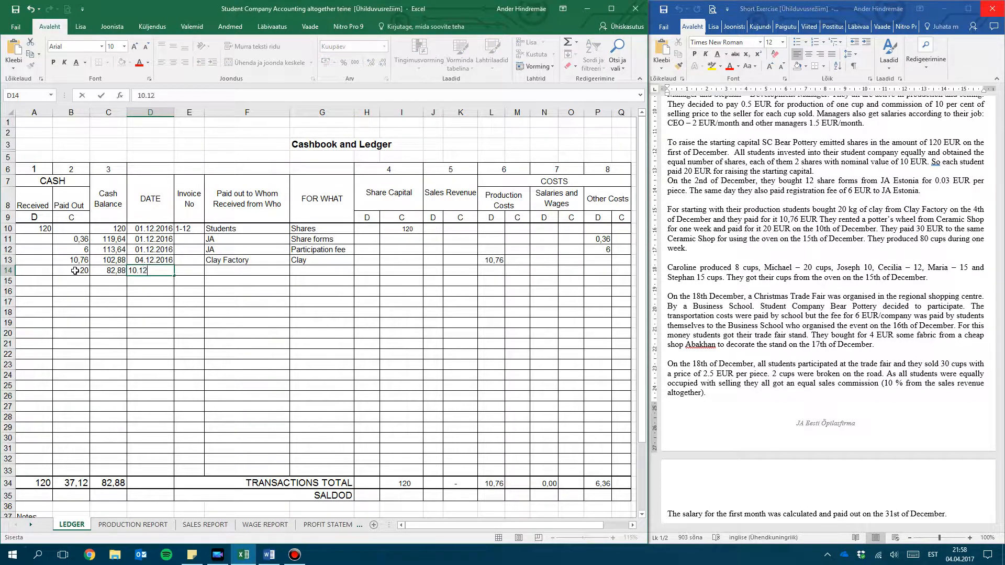
pyautogui.write('.2016')
pyautogui.press('Tab')
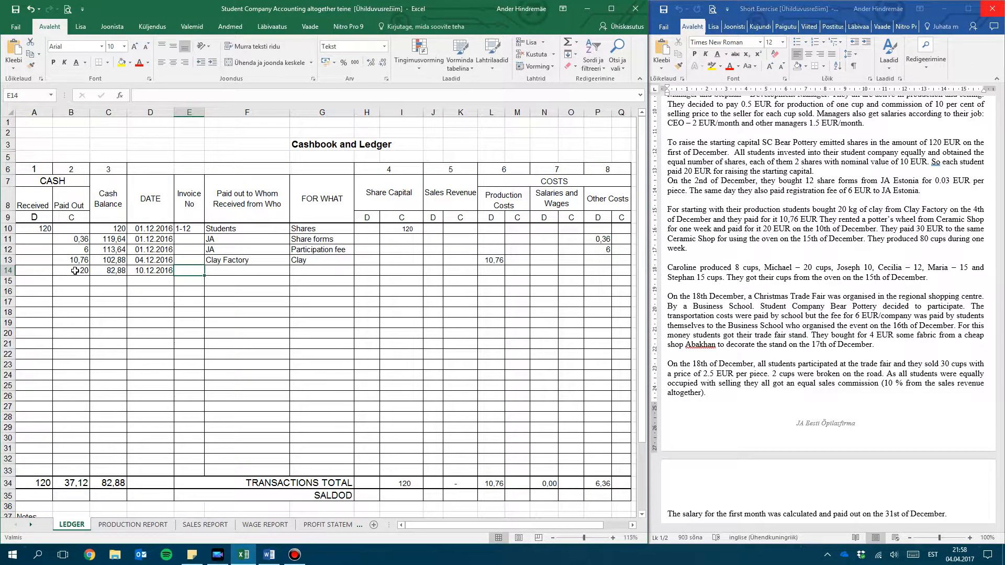
pyautogui.press('Tab')
pyautogui.write('Ceram')
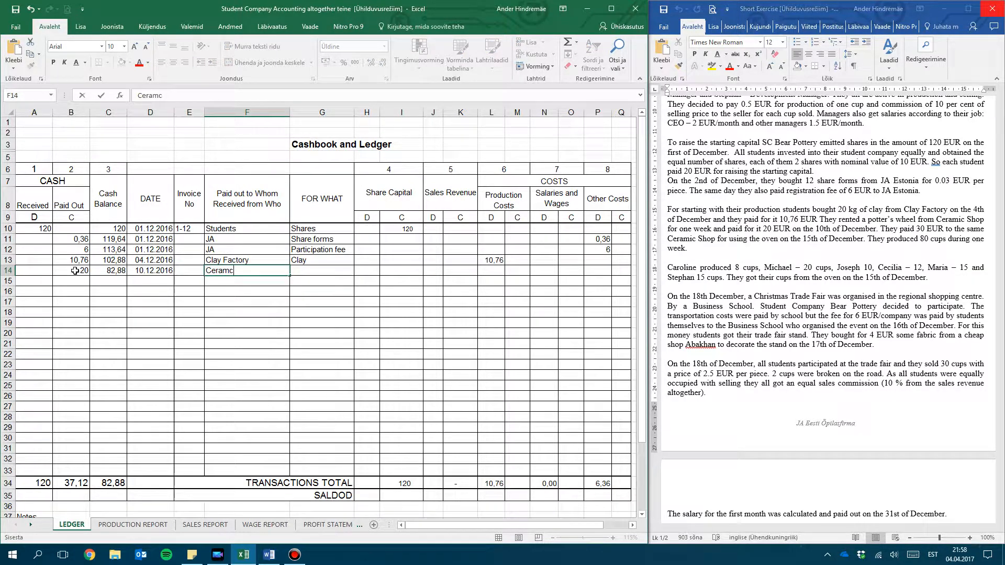
pyautogui.write('ic Shp')
pyautogui.press('Tab')
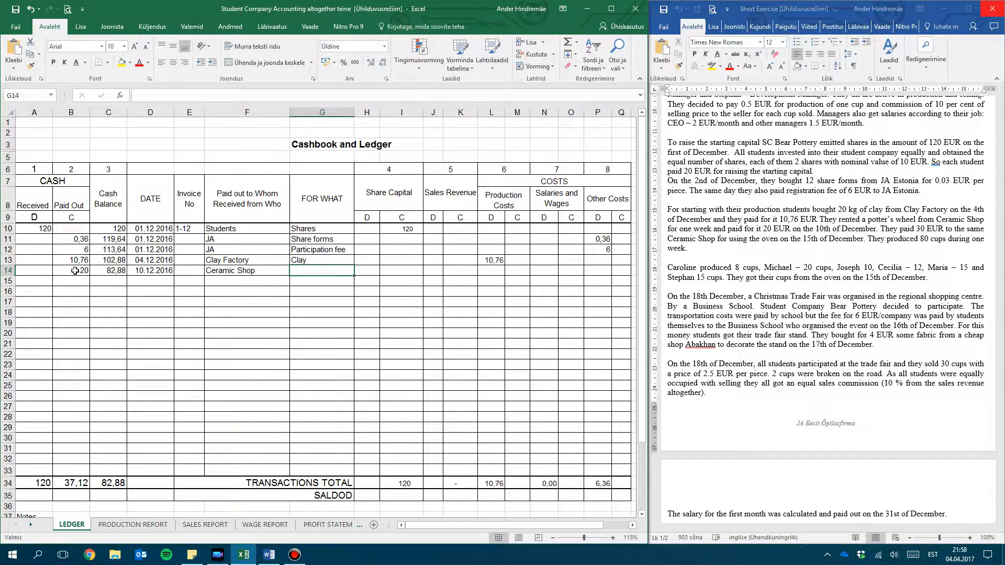
# Enter Rent of the machine as the purpose and 20 on the debit side of Production Costs in row 14
pyautogui.write('Rent of the machine')
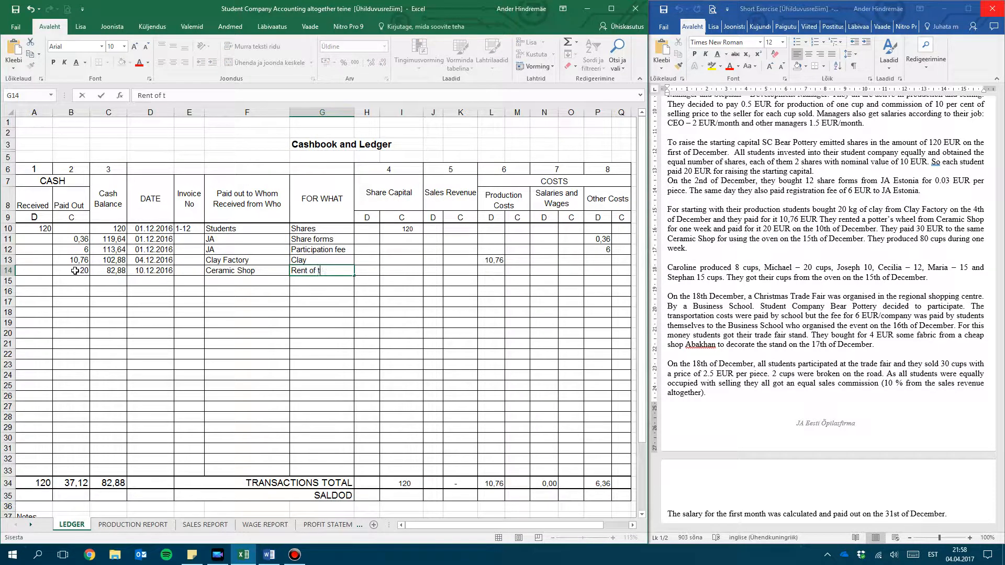
pyautogui.press('Tab')
pyautogui.press('Tab')
pyautogui.press('Tab')
pyautogui.press('Tab')
pyautogui.press('Tab')
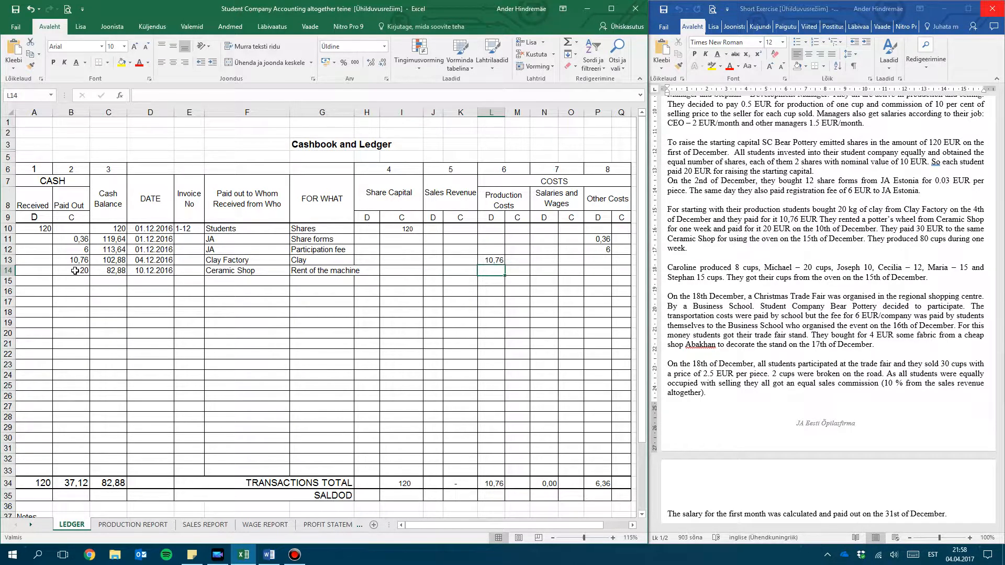
pyautogui.write('20')
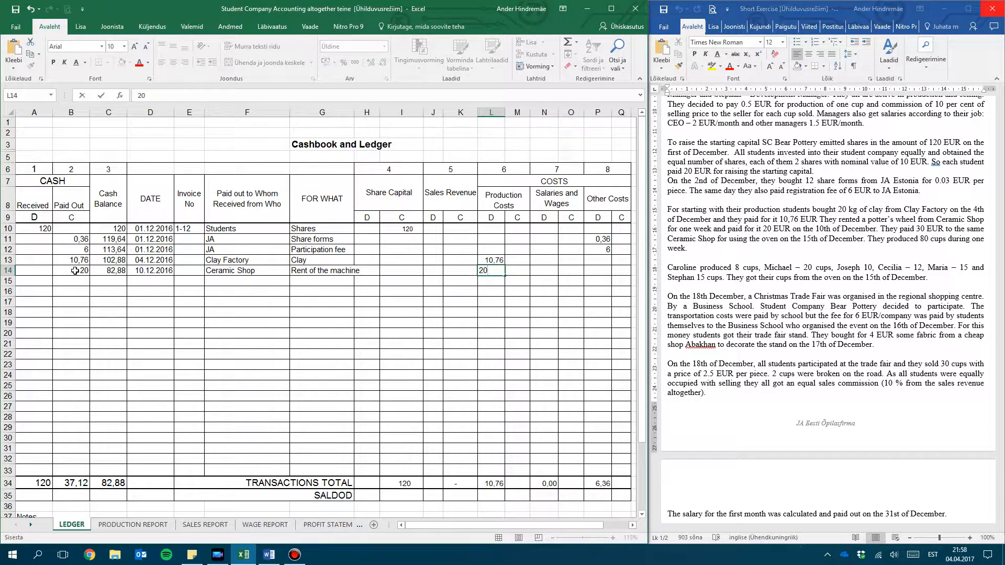
pyautogui.press('Return')
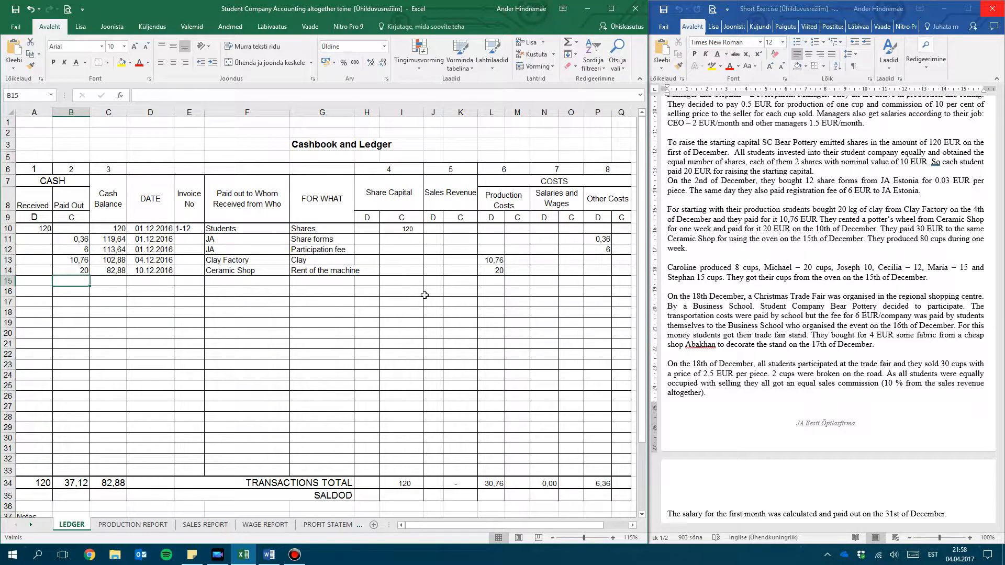
# Enter the oven payment in row 15 with 30 as cash paid out and 52,88 as the cash balance
pyautogui.write('30')
pyautogui.press('Tab')
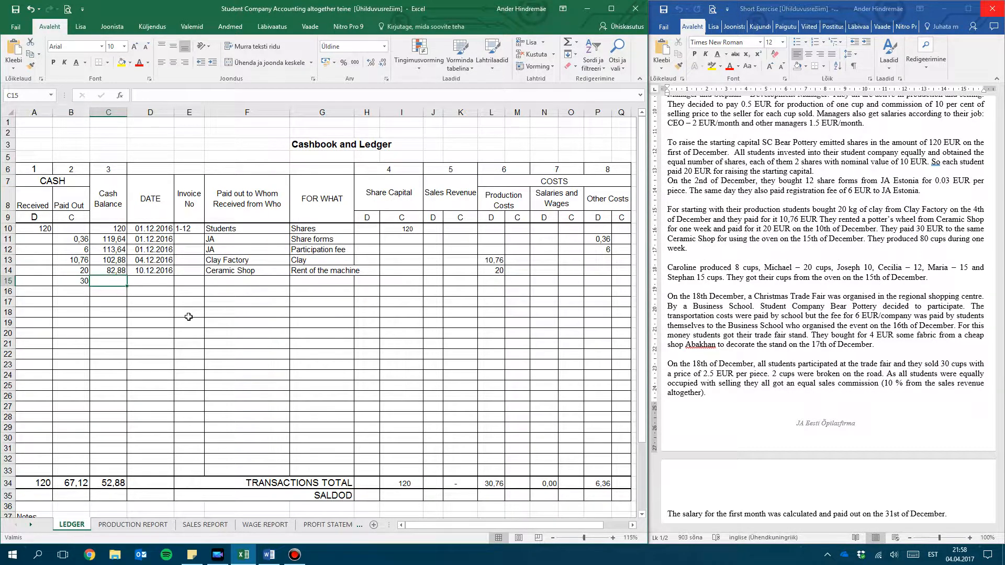
pyautogui.write('=')
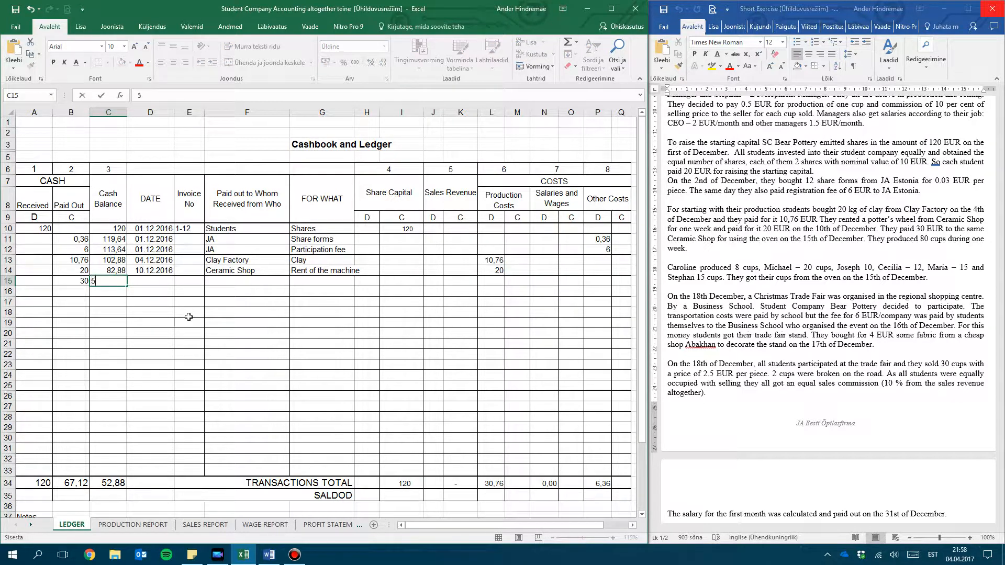
pyautogui.write('2.88')
pyautogui.press('Tab')
# Enter 15.12.2016 as the date and Ceramic Shop as the payee in row 15
pyautogui.write('15.20')
pyautogui.press('BackSpace')
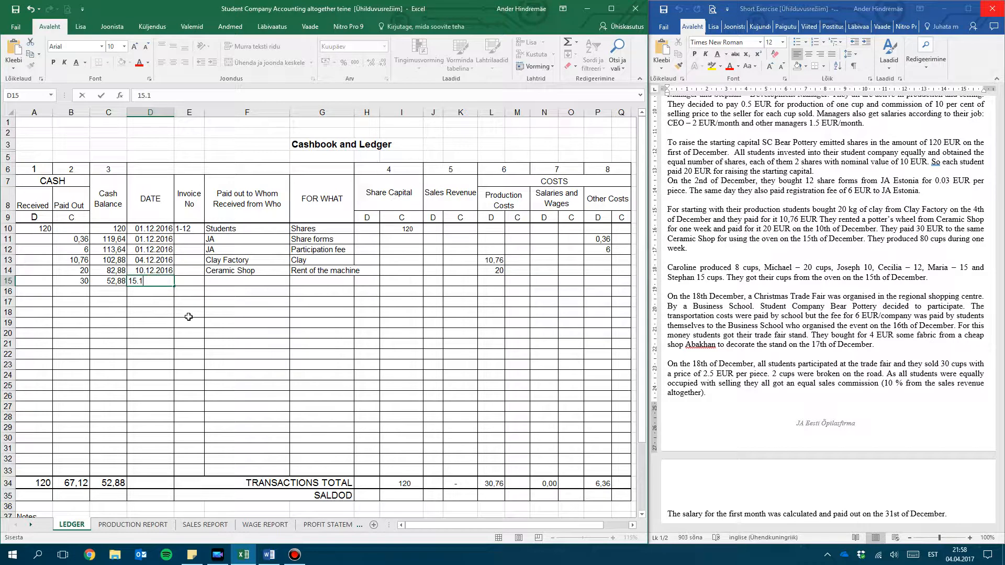
pyautogui.write('016')
pyautogui.press('Tab')
pyautogui.press('Tab')
pyautogui.write('Ceramic Shop')
pyautogui.press('Tab')
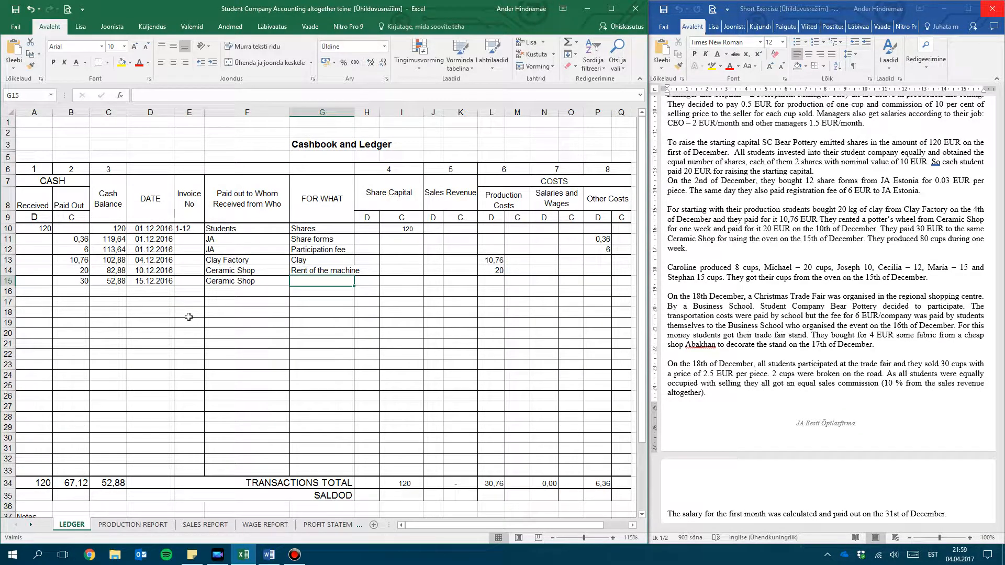
# Enter Rent of the owen as the purpose and 30 on the debit side of Production Costs in row 15
pyautogui.write('Rent')
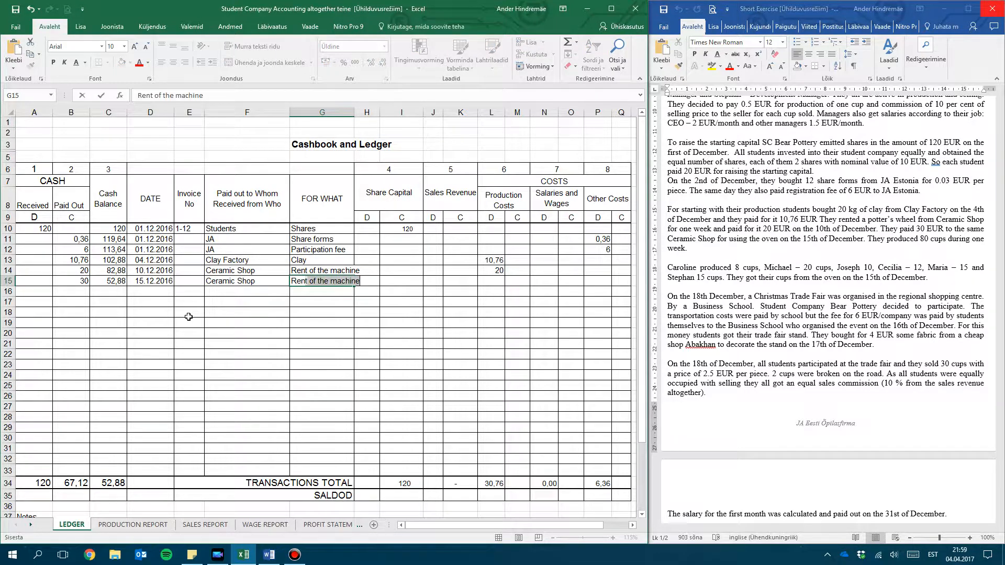
pyautogui.write(' of the owe')
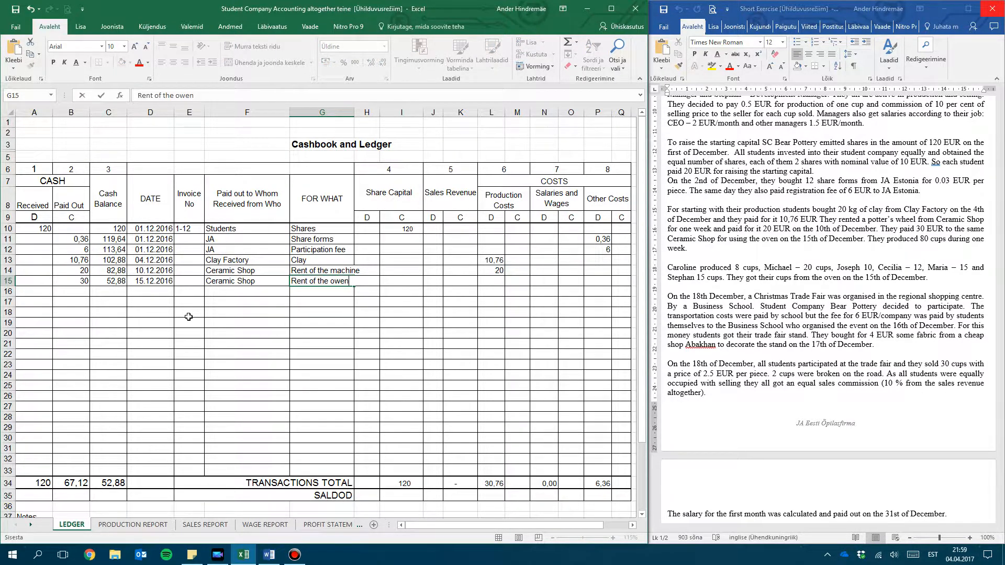
pyautogui.press('Tab')
pyautogui.press('Tab')
pyautogui.press('Tab')
pyautogui.press('Tab')
pyautogui.press('Tab')
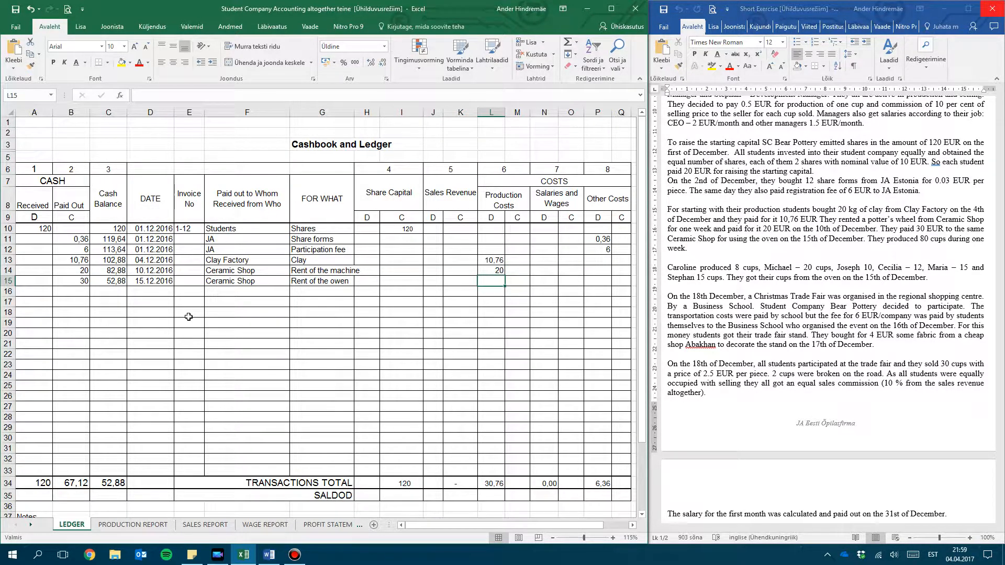
pyautogui.write('30')
pyautogui.press('Return')
pyautogui.click(74, 217)
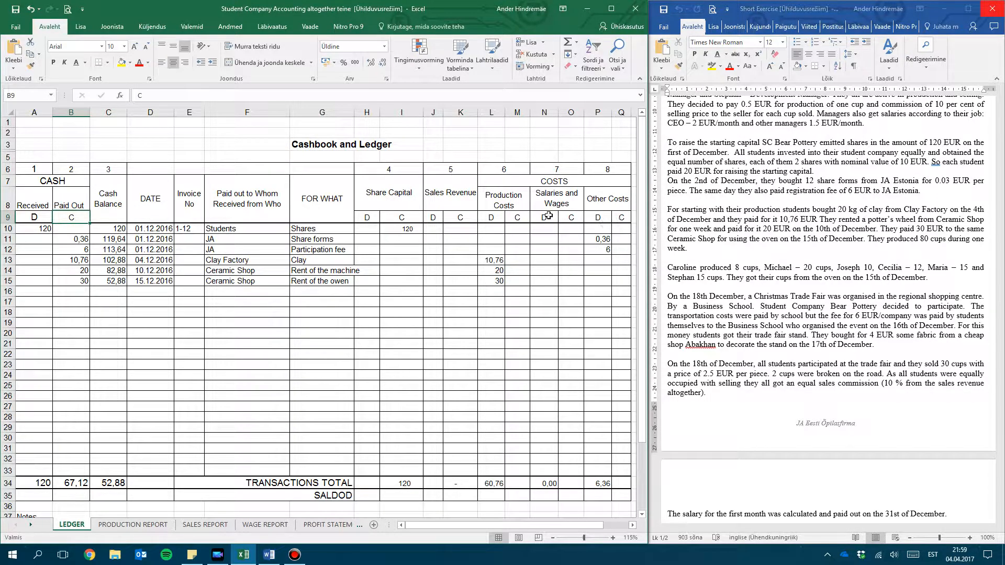
pyautogui.click(490, 217)
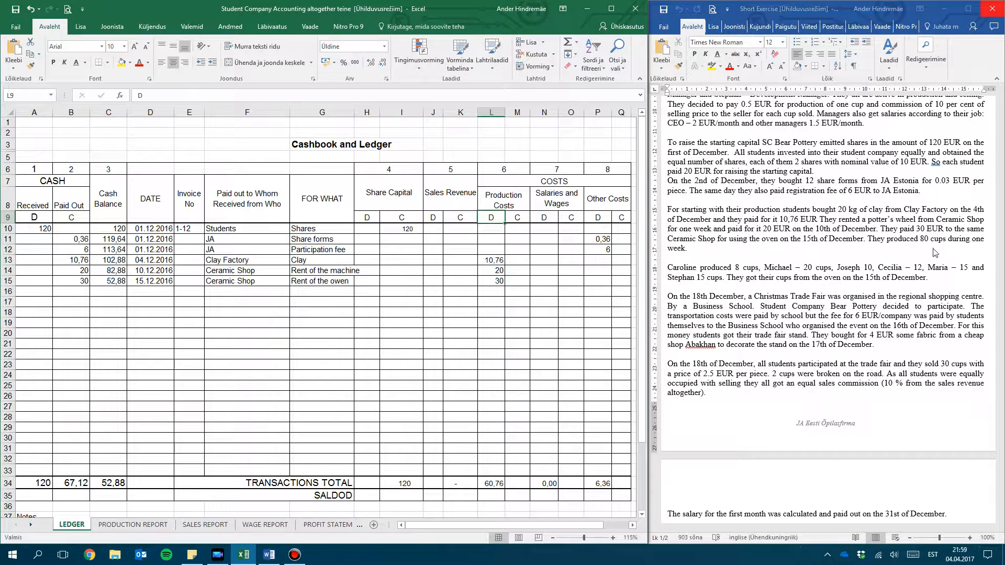
# Examine the exercise text on total cups produced, each student's output and the date the cups came from the oven
pyautogui.click(875, 255)
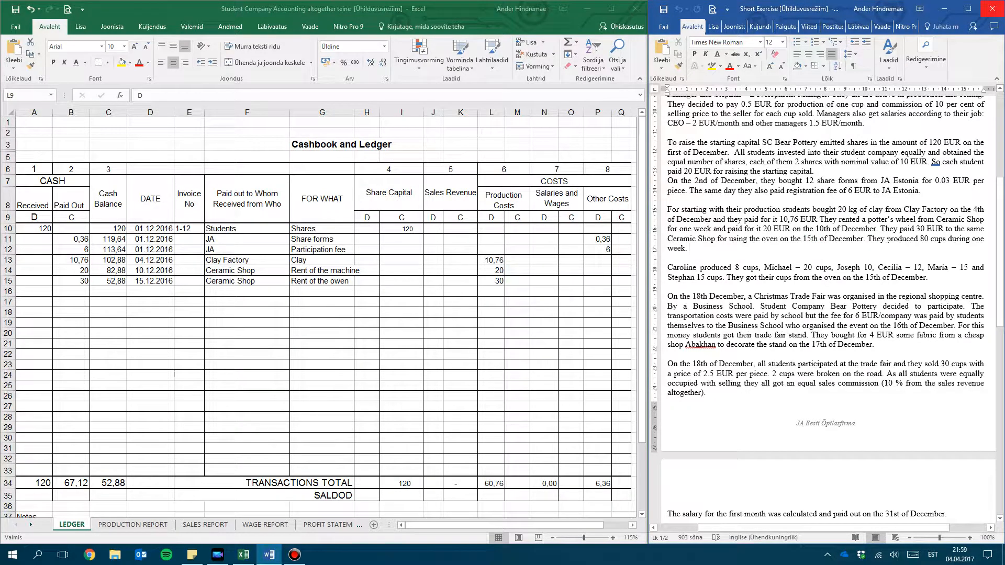
pyautogui.moveTo(867, 238); pyautogui.dragTo(970, 239)
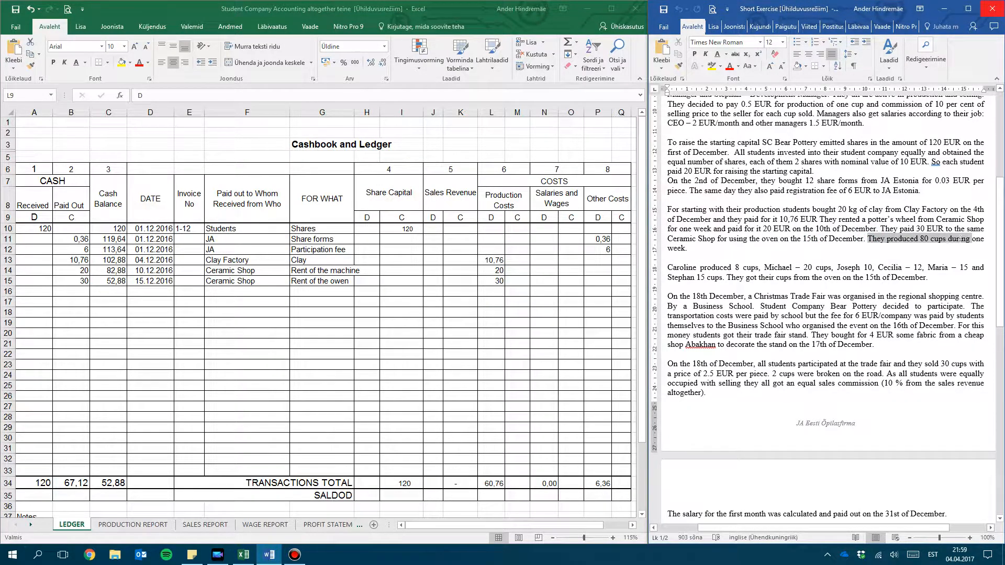
pyautogui.click(687, 266)
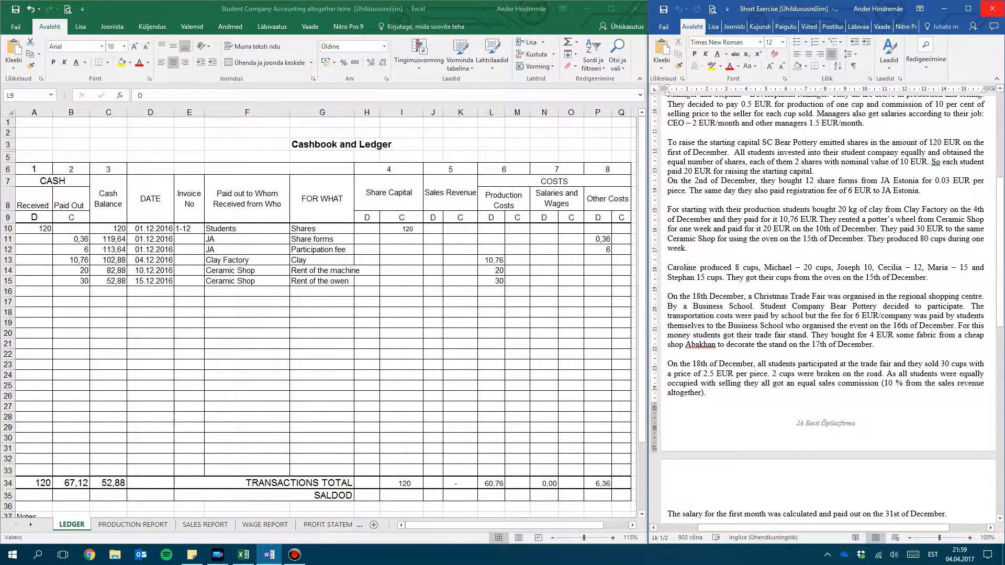
pyautogui.click(675, 270)
pyautogui.click(745, 268)
pyautogui.click(796, 264)
pyautogui.click(870, 266)
pyautogui.click(945, 269)
pyautogui.click(708, 279)
pyautogui.moveTo(723, 278); pyautogui.dragTo(911, 283)
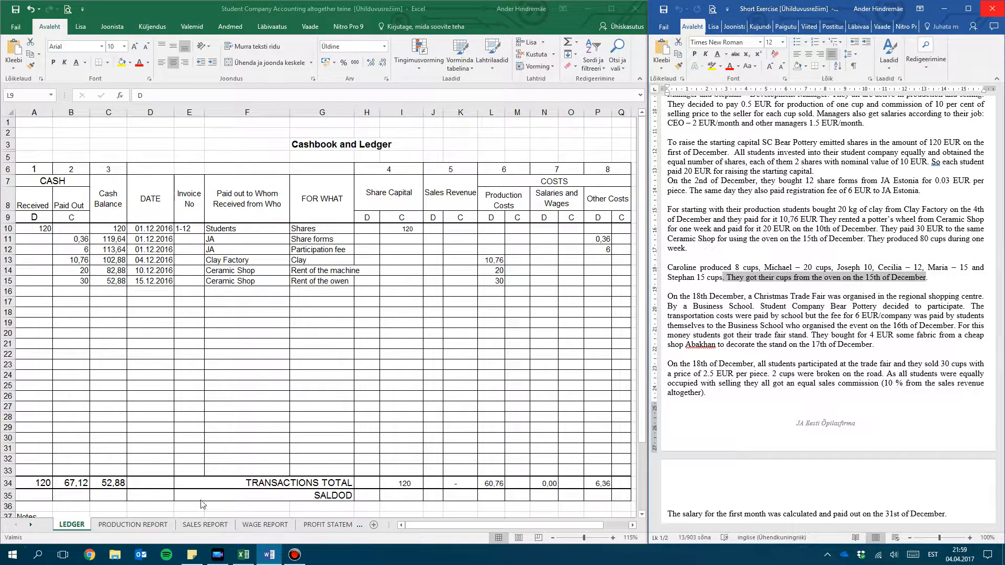
# Open the PRODUCTION REPORT sheet, check the student name list and select the first student's units produced cell
pyautogui.click(138, 524)
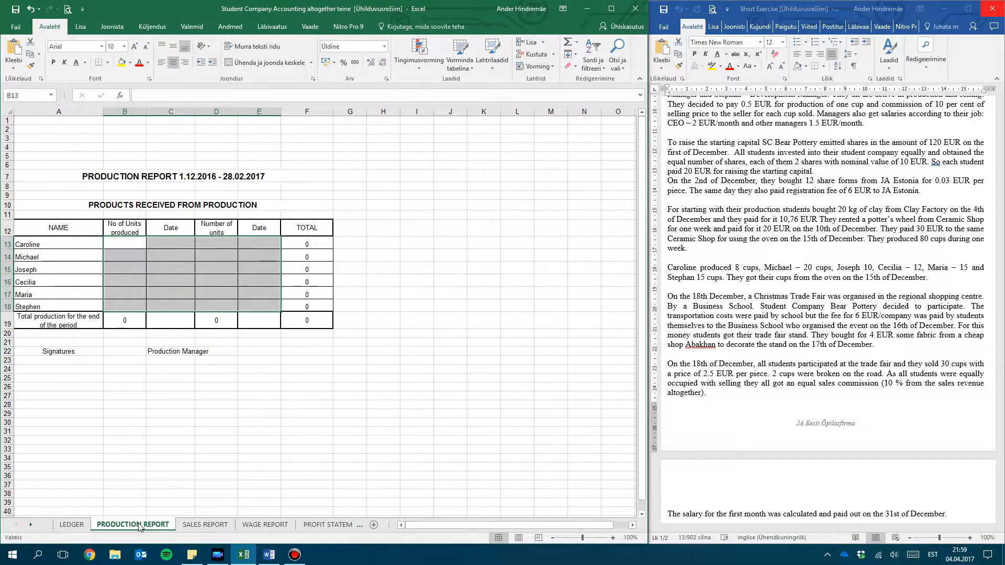
pyautogui.click(135, 269)
pyautogui.click(127, 246)
pyautogui.click(63, 246)
pyautogui.moveTo(65, 272); pyautogui.dragTo(63, 311)
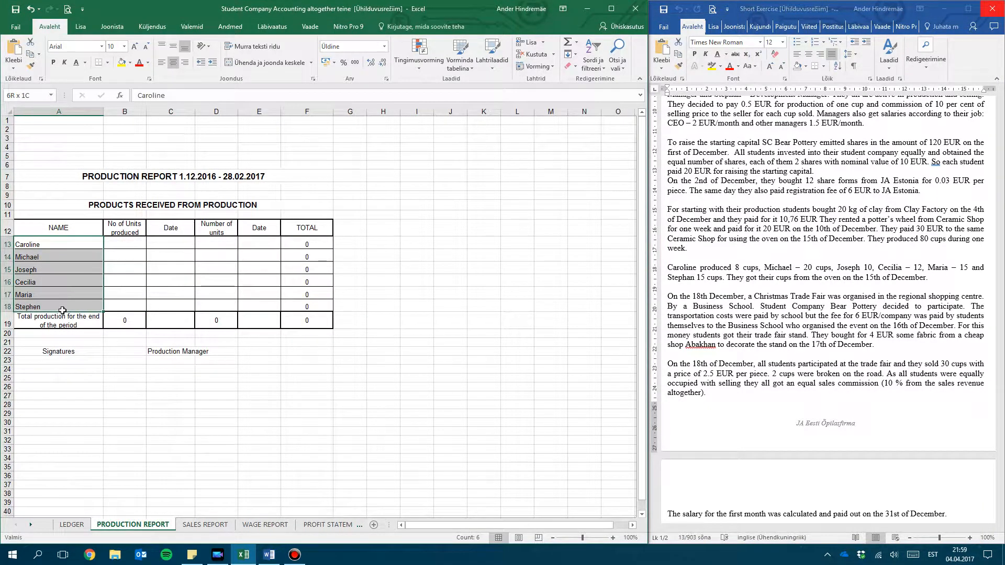
pyautogui.click(77, 245)
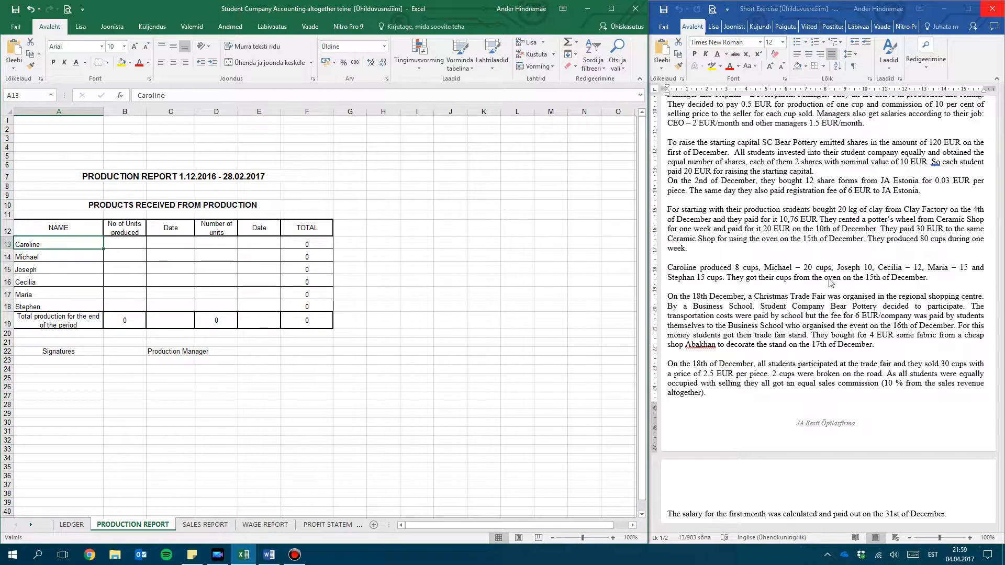
pyautogui.click(115, 244)
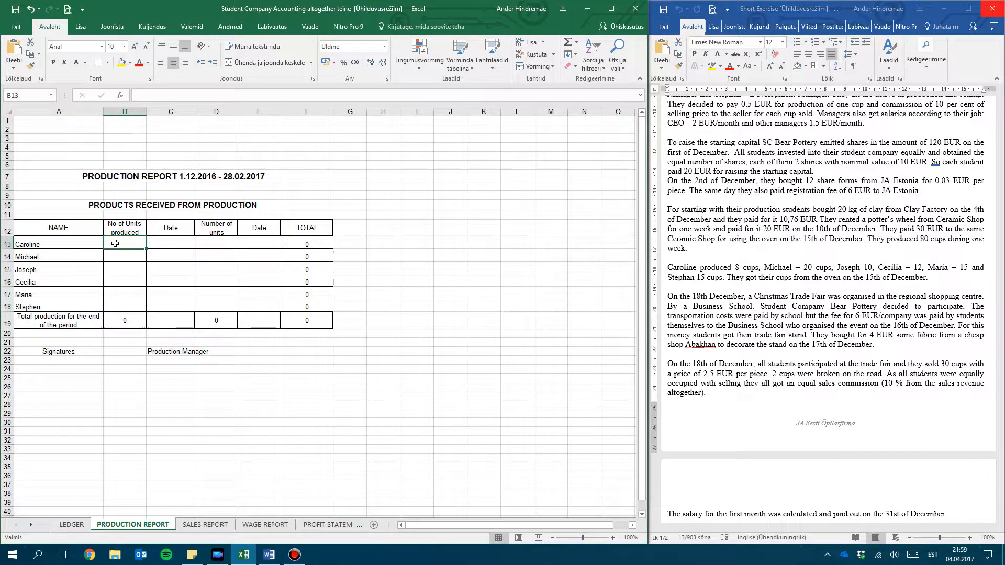
pyautogui.write('20')
pyautogui.press('Return')
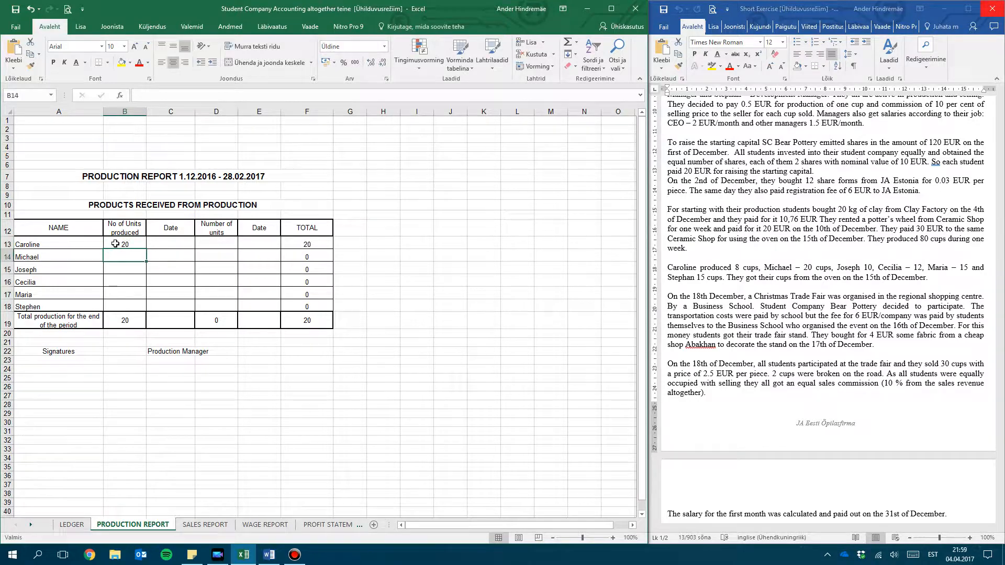
pyautogui.hotkey('ctrl', 'z')
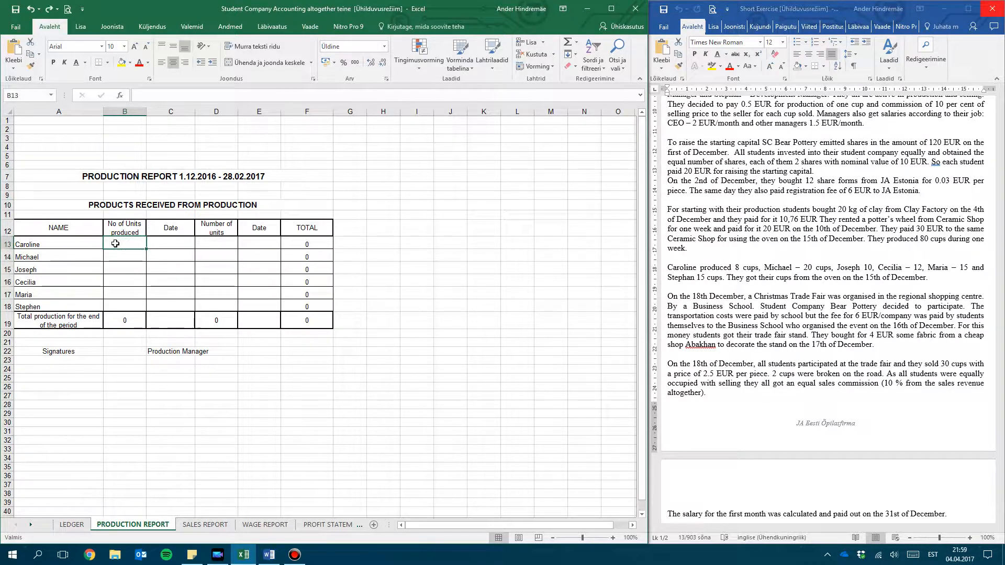
# Enter 8, 20, 10, 12, 15 and 15 as the units produced for the six students in rows 13 to 18
pyautogui.write('8')
pyautogui.press('Return')
pyautogui.write('20')
pyautogui.press('Return')
pyautogui.write('10')
pyautogui.press('Return')
pyautogui.write('12')
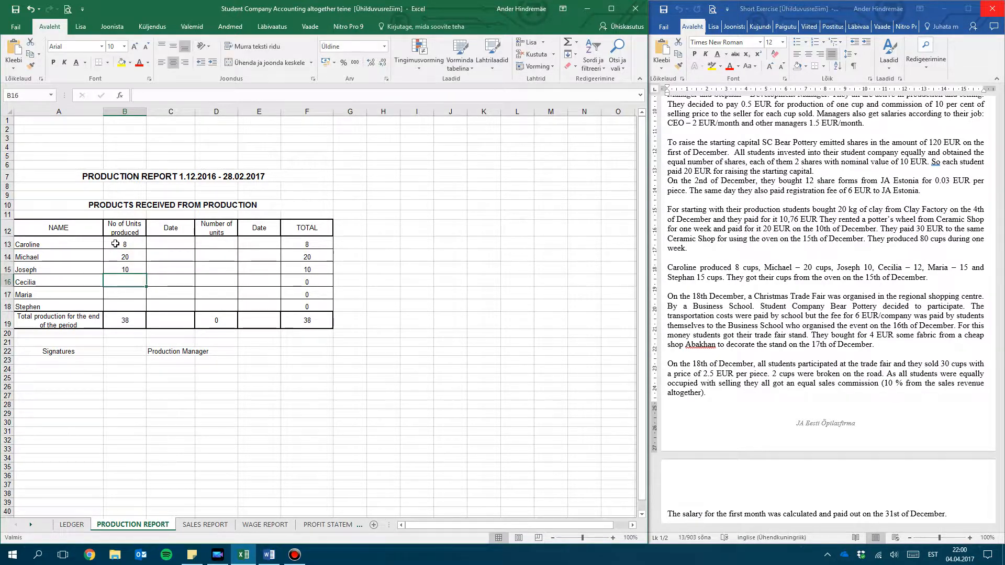
pyautogui.press('Return')
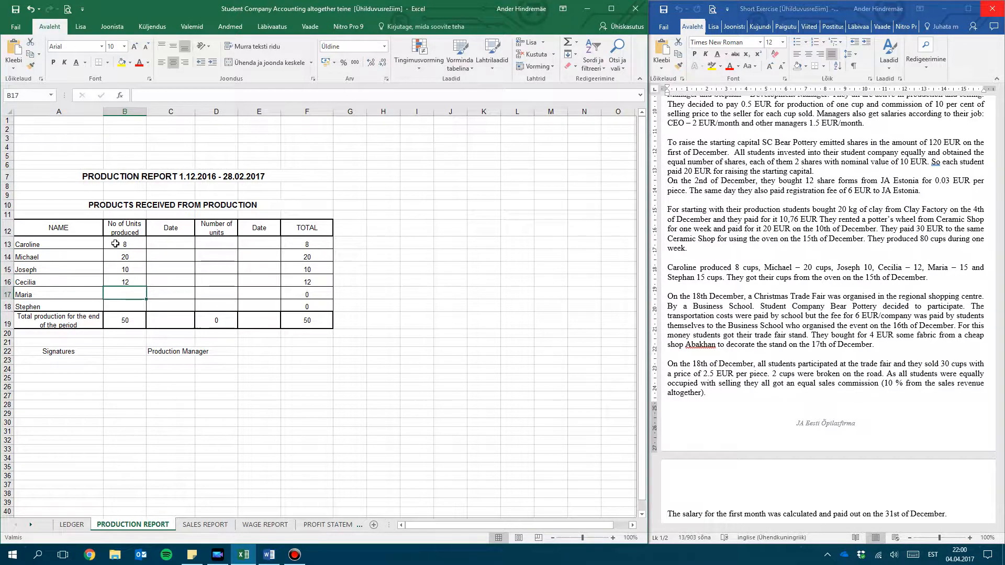
pyautogui.write('15')
pyautogui.press('Return')
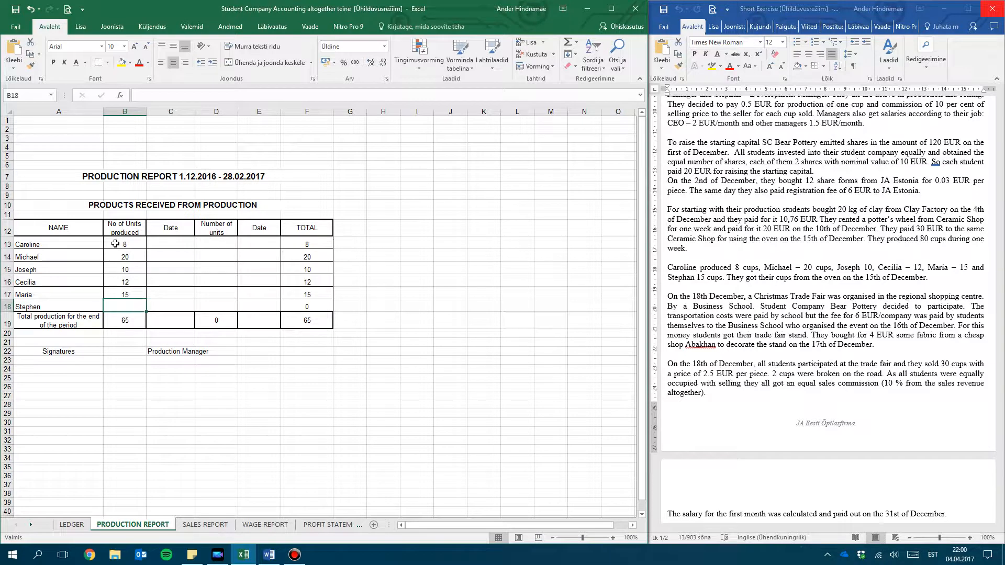
pyautogui.write('15')
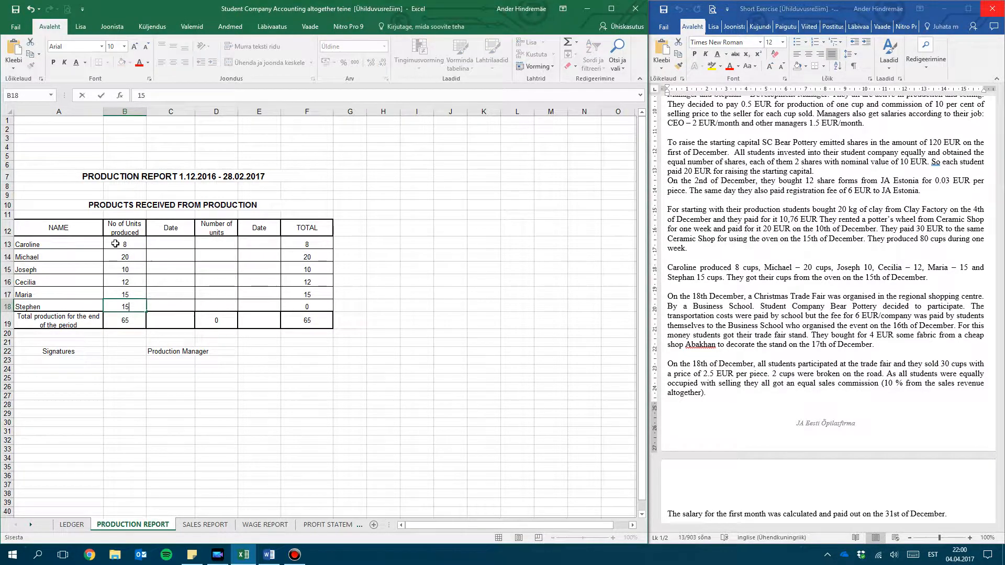
pyautogui.press('Return')
# Enter 15.12.2016 in the first Date column for the first two students and fill it down through row 18
pyautogui.click(168, 245)
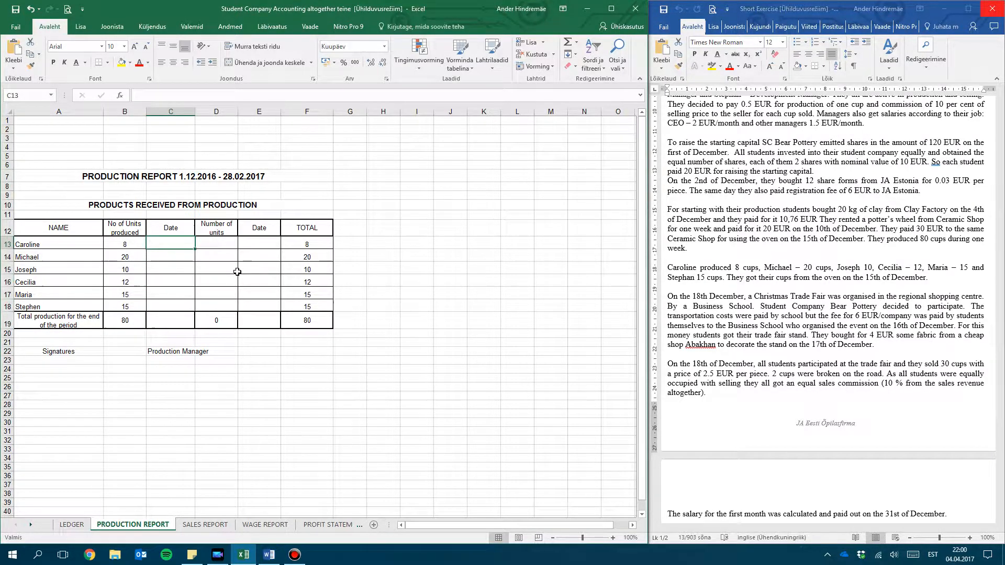
pyautogui.write('1')
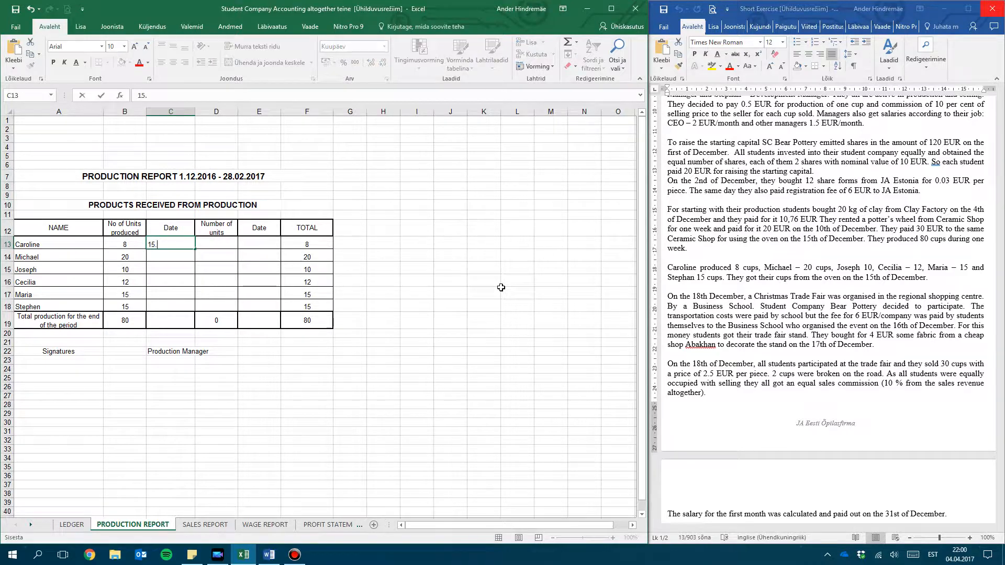
pyautogui.write('5.0')
pyautogui.press('BackSpace')
pyautogui.write('12.2016')
pyautogui.press('Return')
pyautogui.write('15.1')
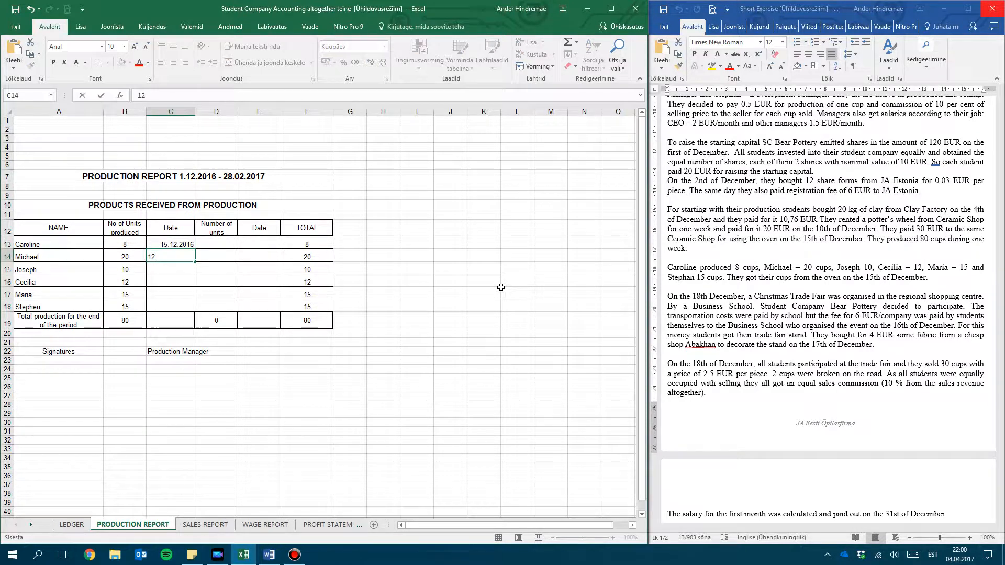
pyautogui.write('2.2016')
pyautogui.press('Return')
pyautogui.moveTo(166, 246); pyautogui.dragTo(193, 307)
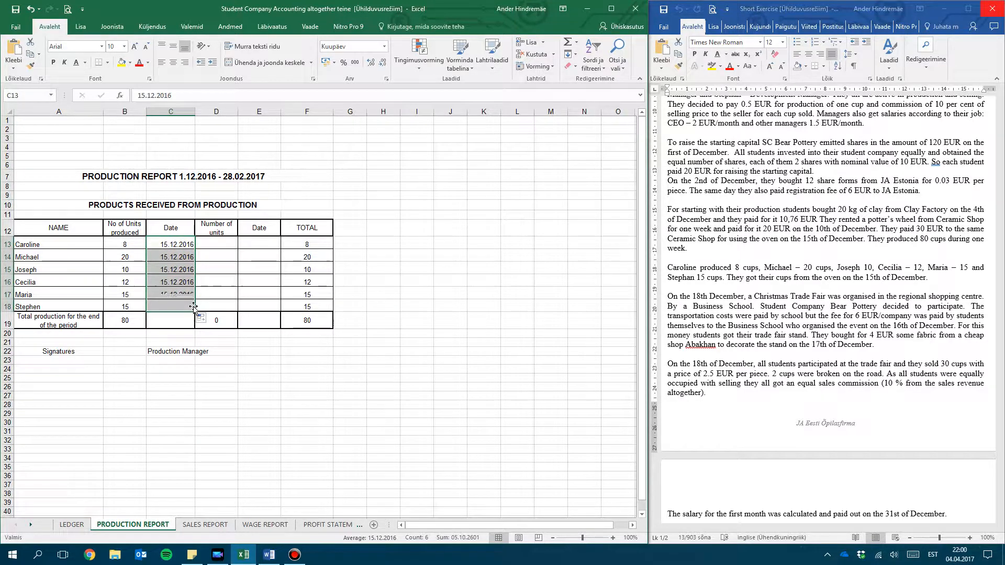
# Compare the production report's total units with the cup count in the exercise and recheck the oven date sentence
pyautogui.click(179, 329)
pyautogui.click(125, 321)
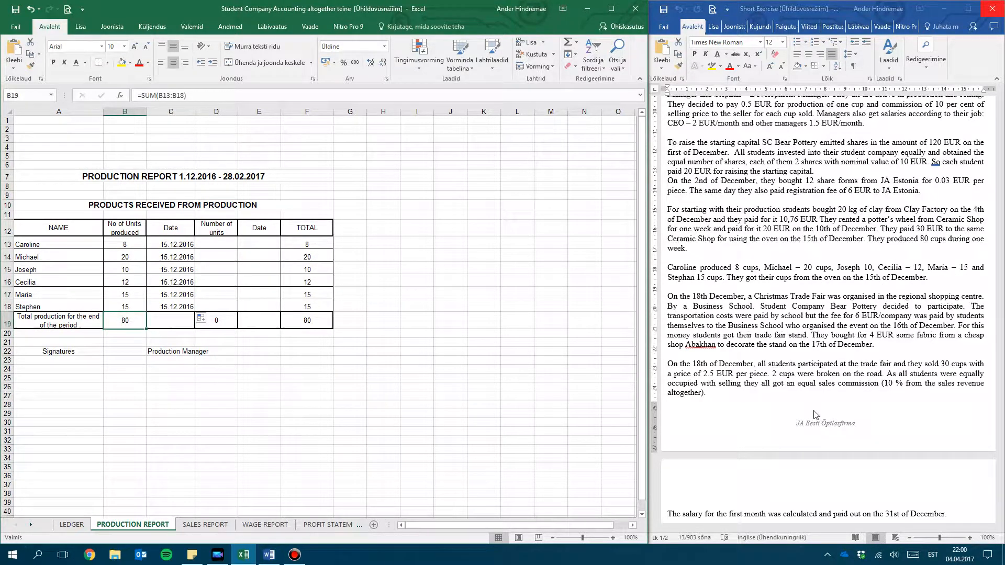
pyautogui.click(924, 244)
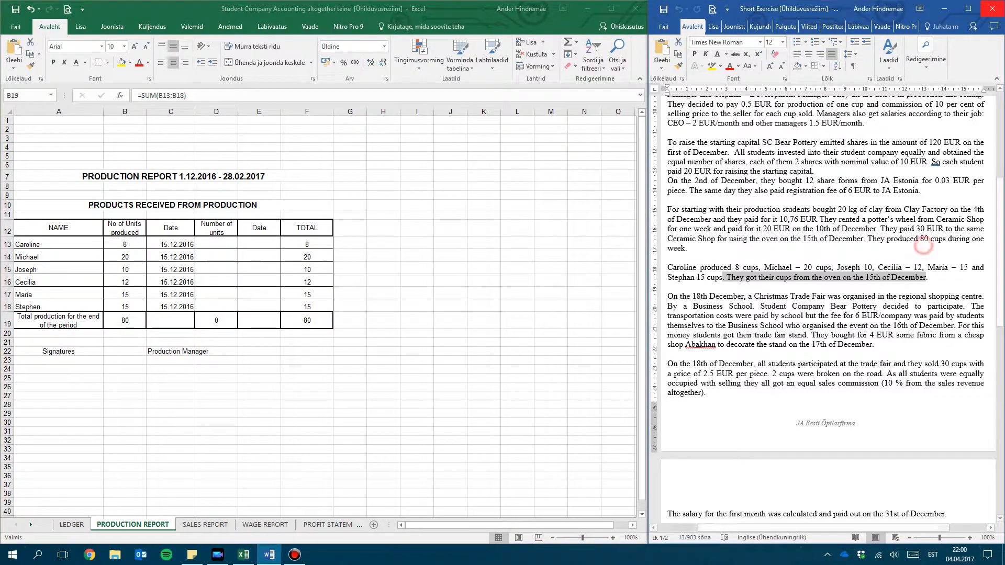
pyautogui.click(133, 319)
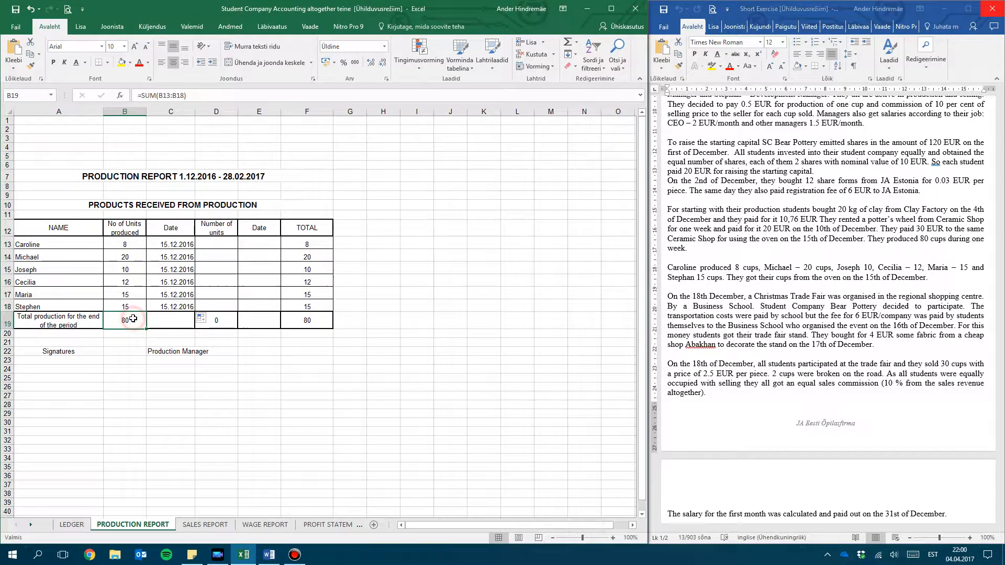
pyautogui.moveTo(926, 277); pyautogui.dragTo(724, 277)
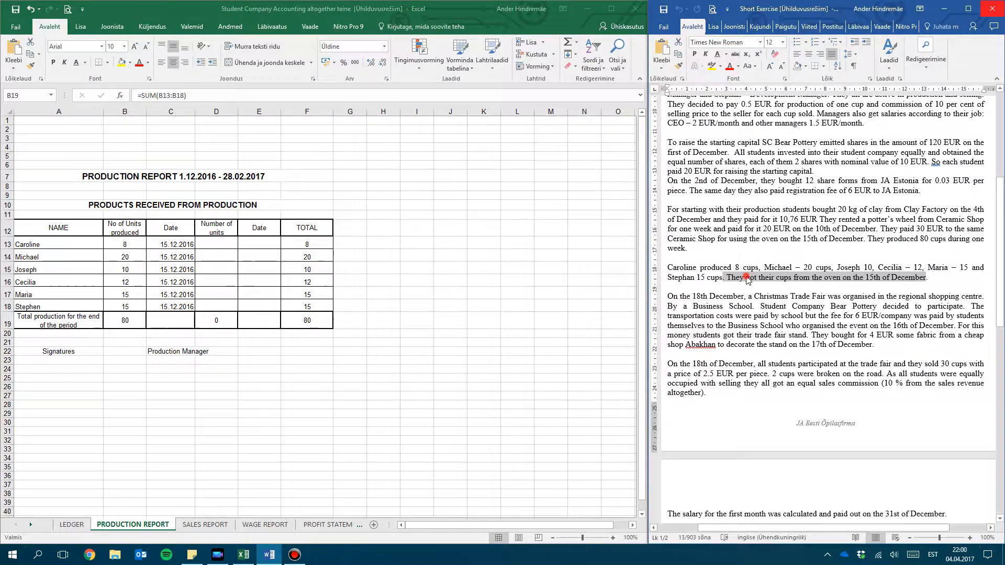
# In row 16 of the LEDGER sheet, enter 6 as Paid Out and 46,88 as the Cash Balance for the trade fair fee
pyautogui.click(738, 296)
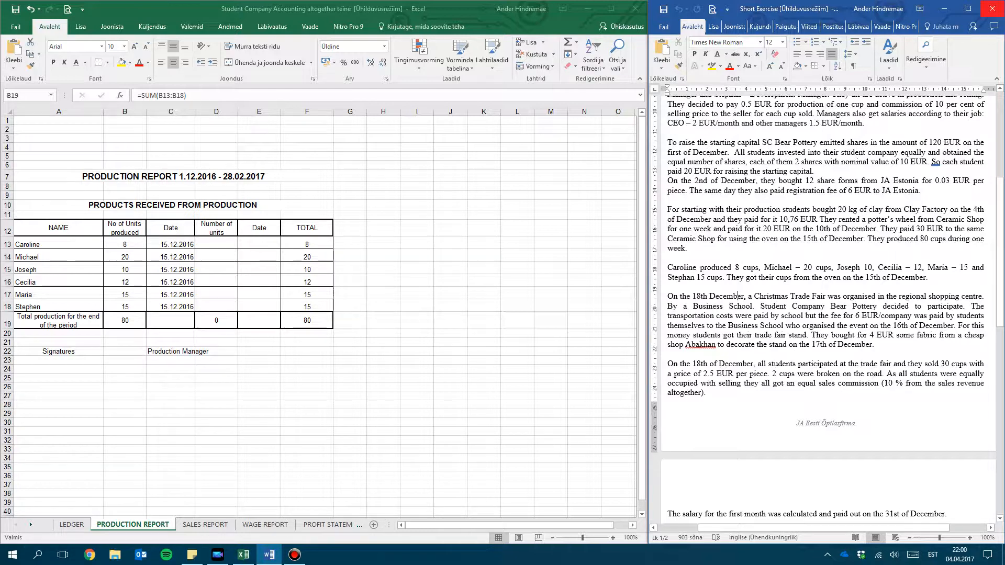
pyautogui.scroll(-1, 826, 308)
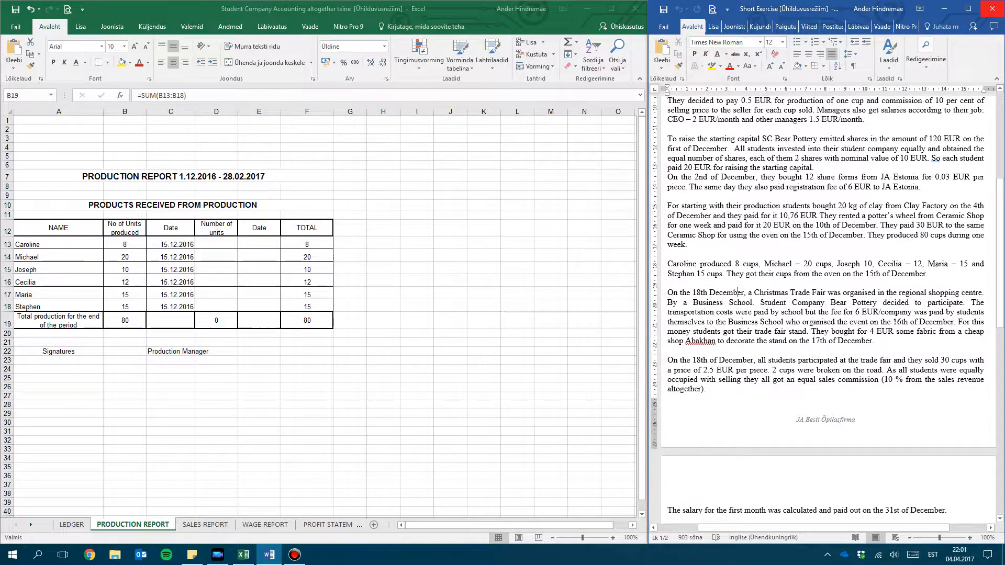
pyautogui.click(66, 525)
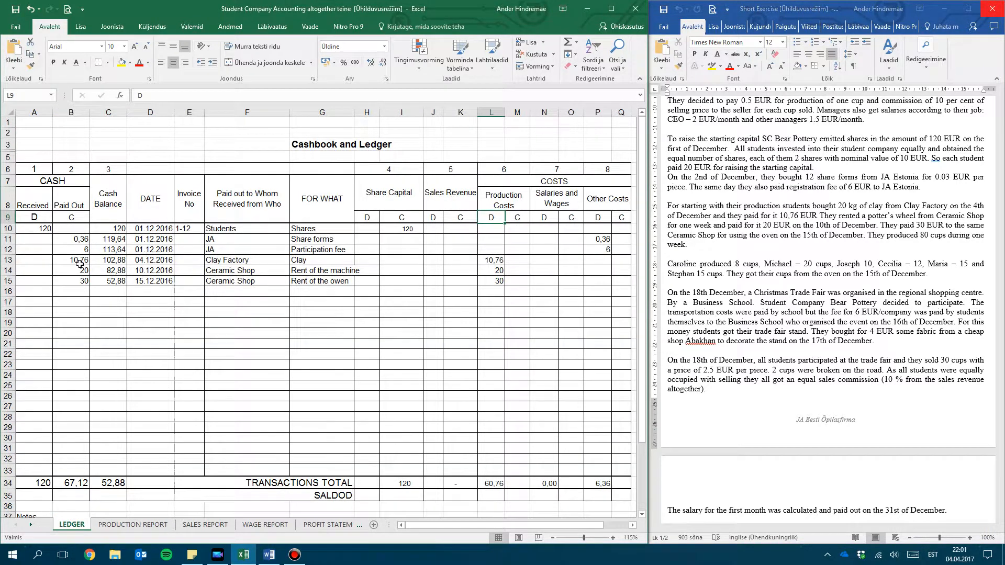
pyautogui.click(80, 293)
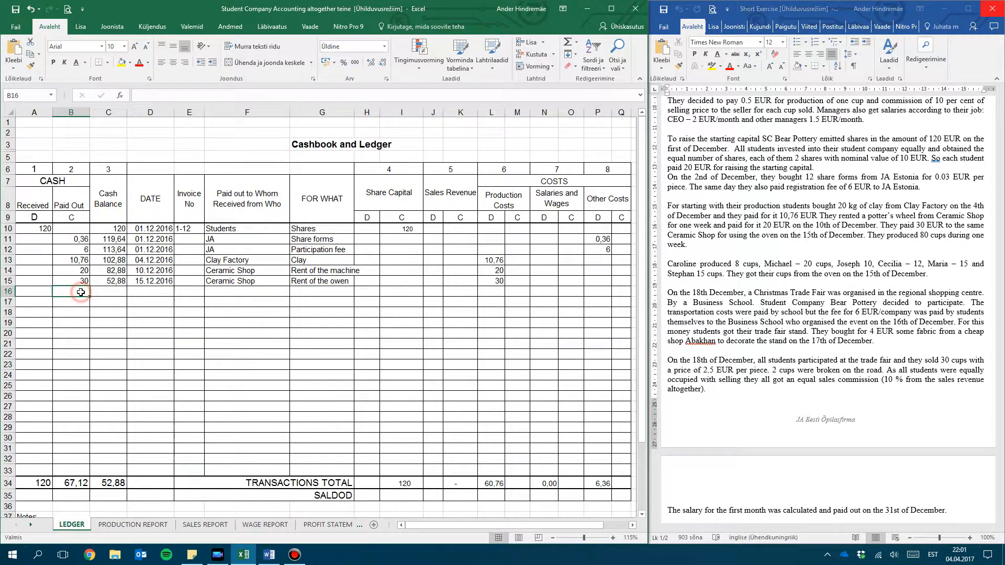
pyautogui.write('6')
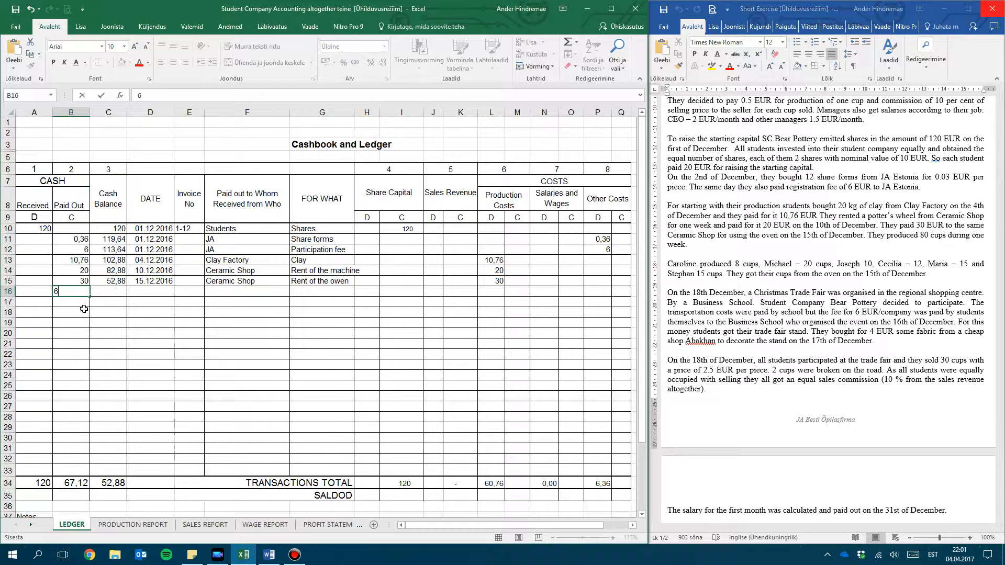
pyautogui.press('Tab')
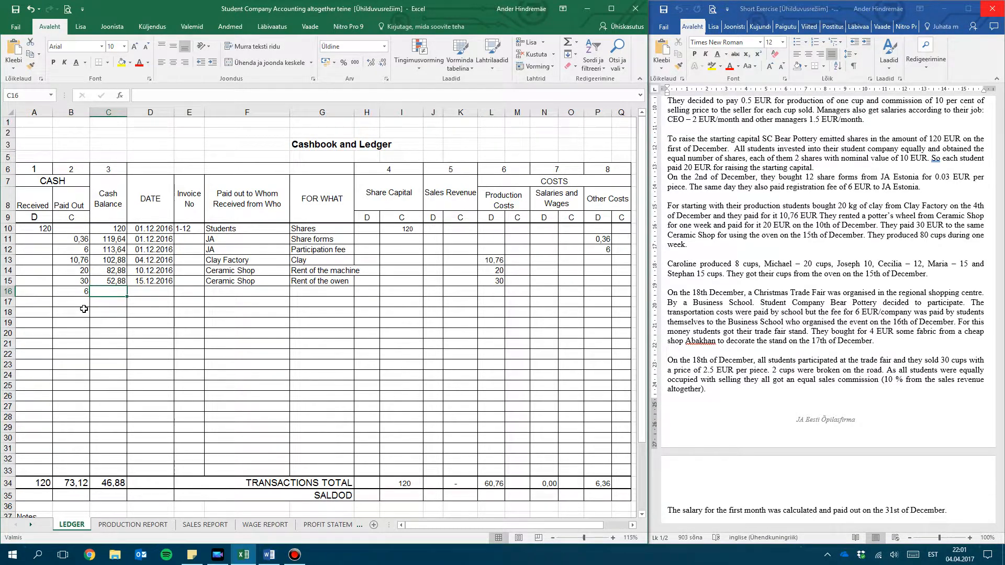
pyautogui.write('46')
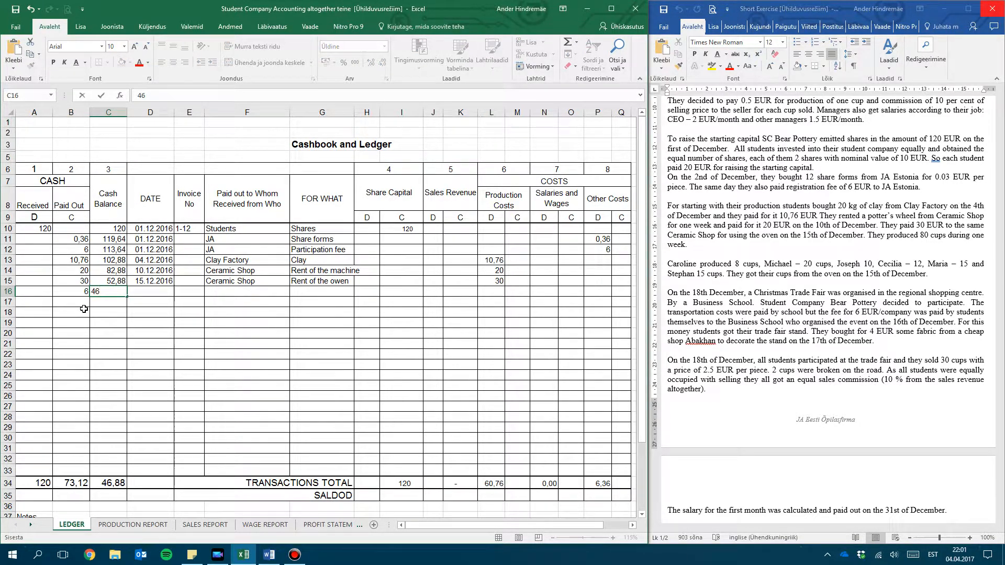
pyautogui.write(',88')
pyautogui.press('Tab')
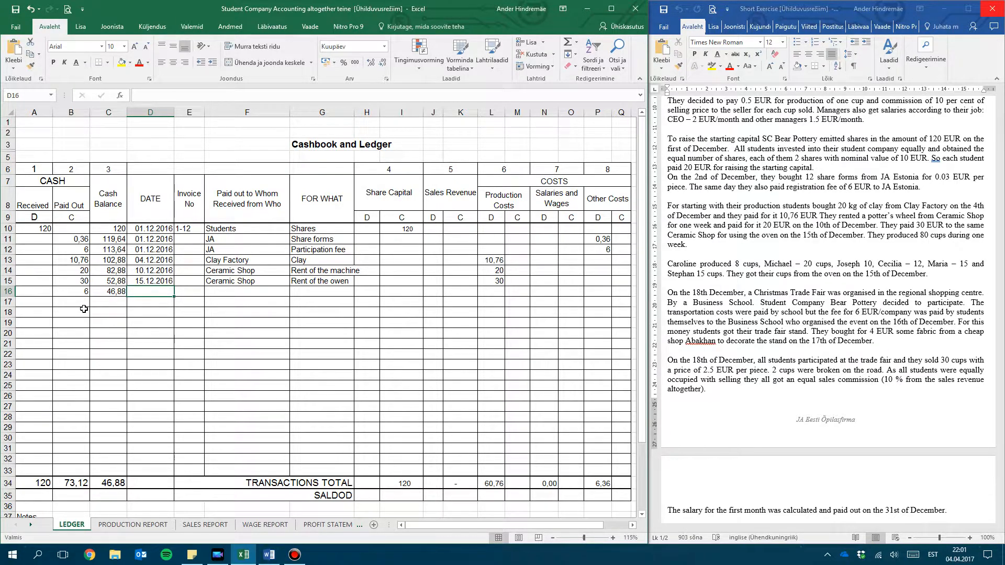
# Date the row 16 payment 16.12.2016, with City College as the payee and Participation fee as the purpose
pyautogui.write('18')
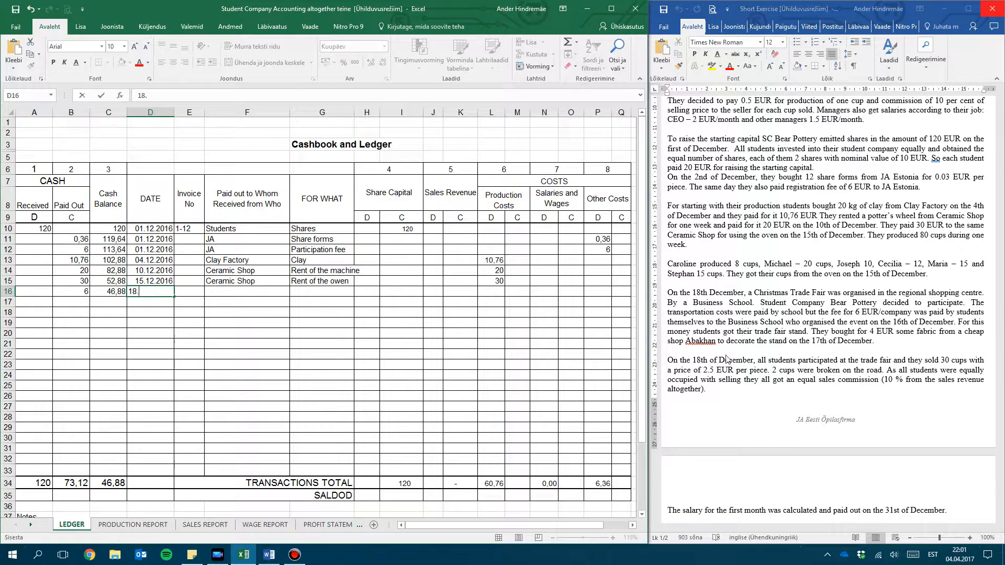
pyautogui.write('.12.201')
pyautogui.press('Tab')
pyautogui.press('Tab')
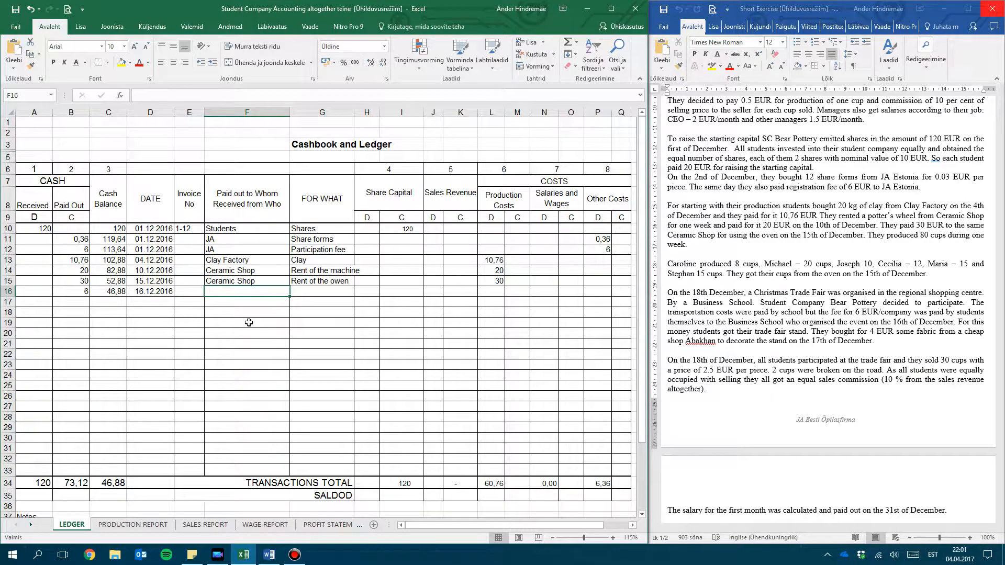
pyautogui.write('City COlleg')
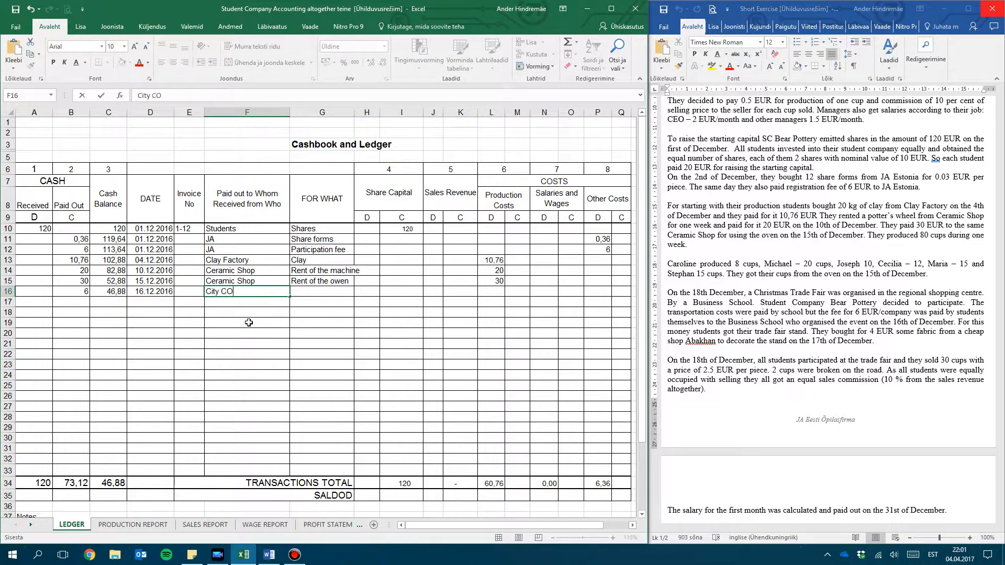
pyautogui.press('BackSpace')
pyautogui.press('BackSpace')
pyautogui.press('BackSpace')
pyautogui.press('BackSpace')
pyautogui.write('lege')
pyautogui.press('Tab')
pyautogui.write('P')
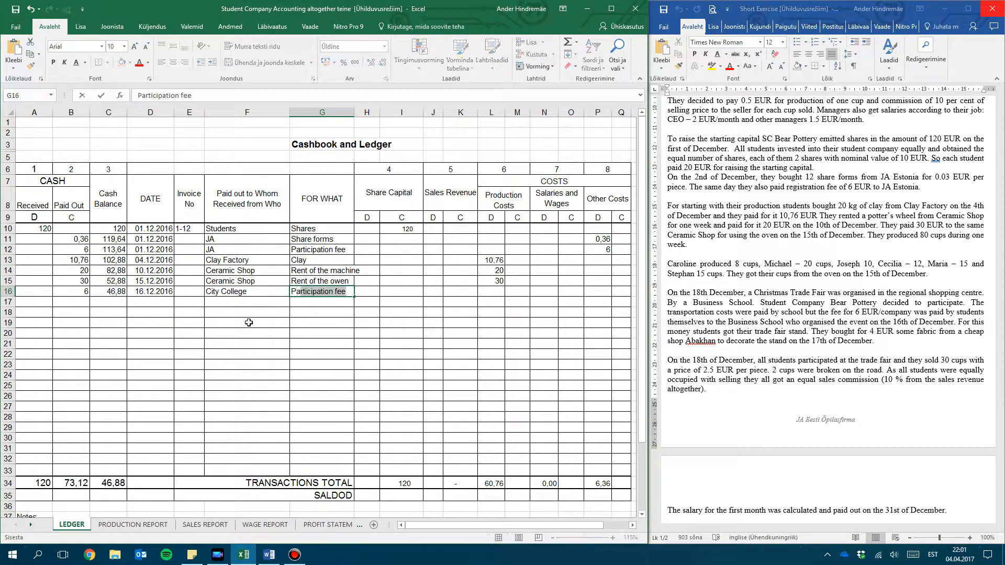
pyautogui.press('Tab')
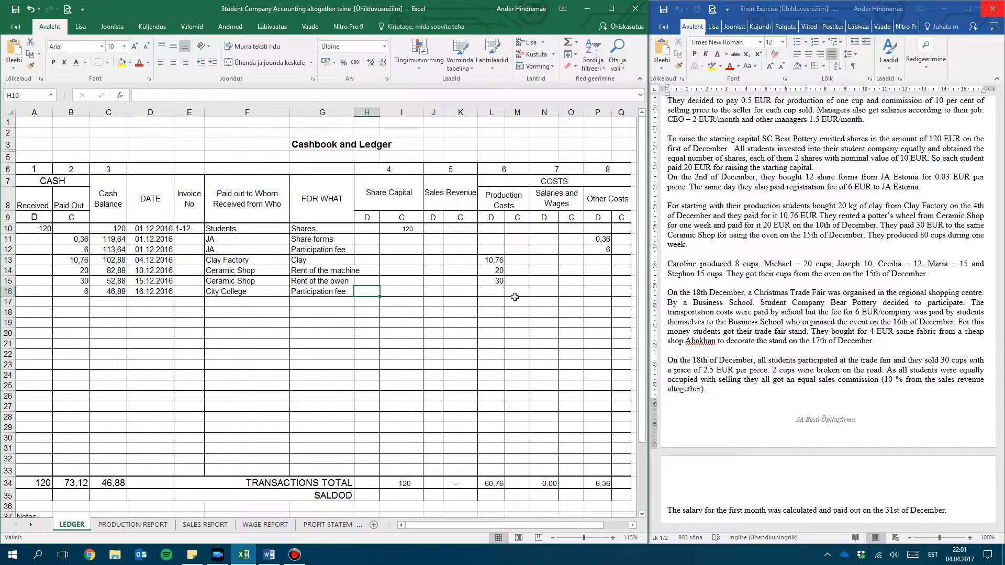
# Compare the cost category headings and enter 6 as the Other Costs debit for the participation fee in row 16
pyautogui.click(81, 292)
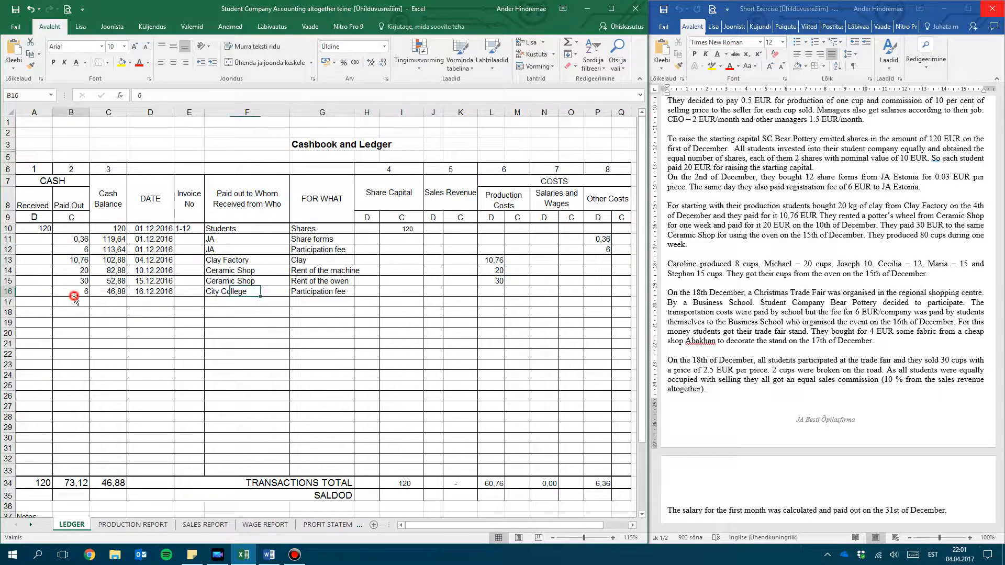
pyautogui.click(493, 202)
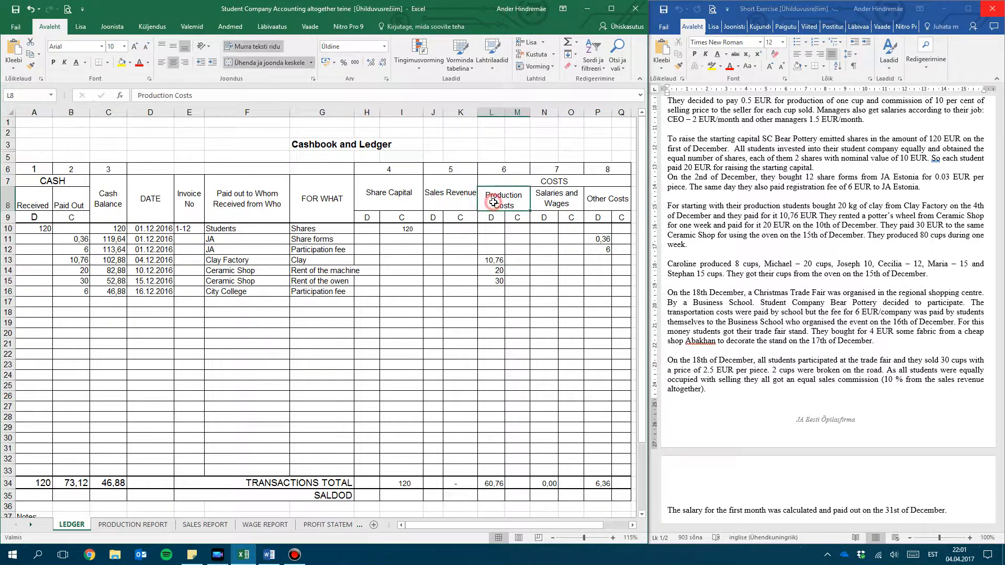
pyautogui.click(552, 199)
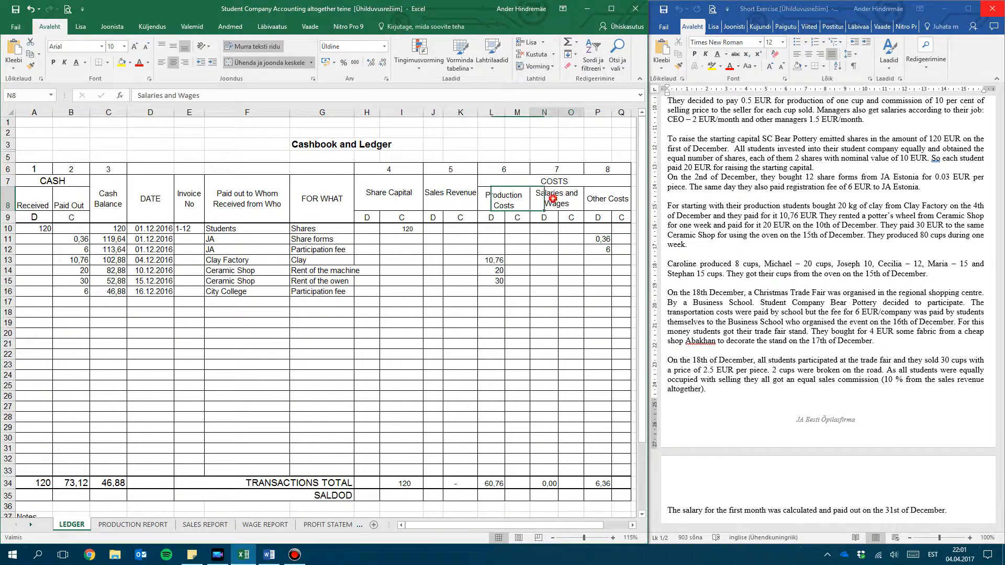
pyautogui.click(614, 205)
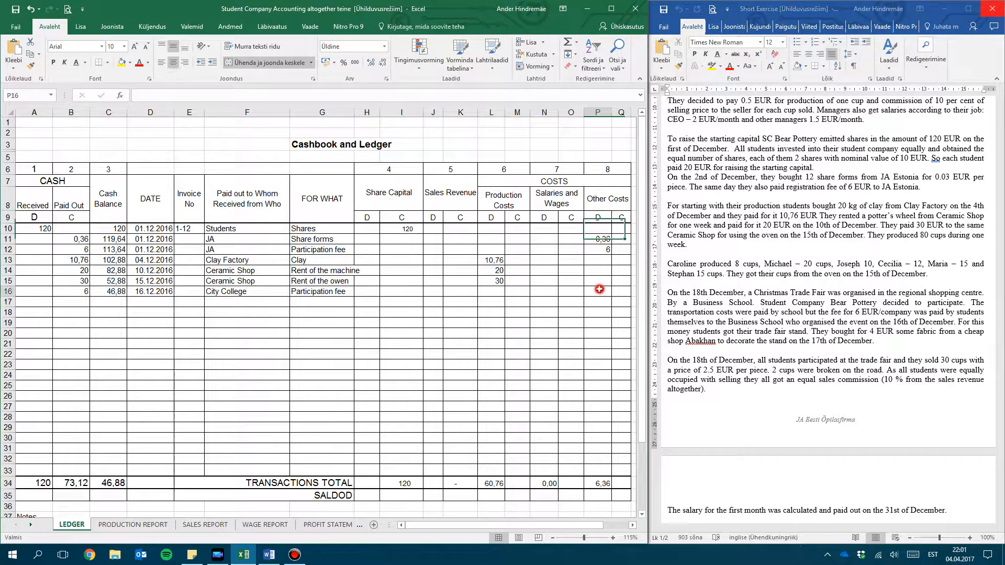
pyautogui.click(600, 289)
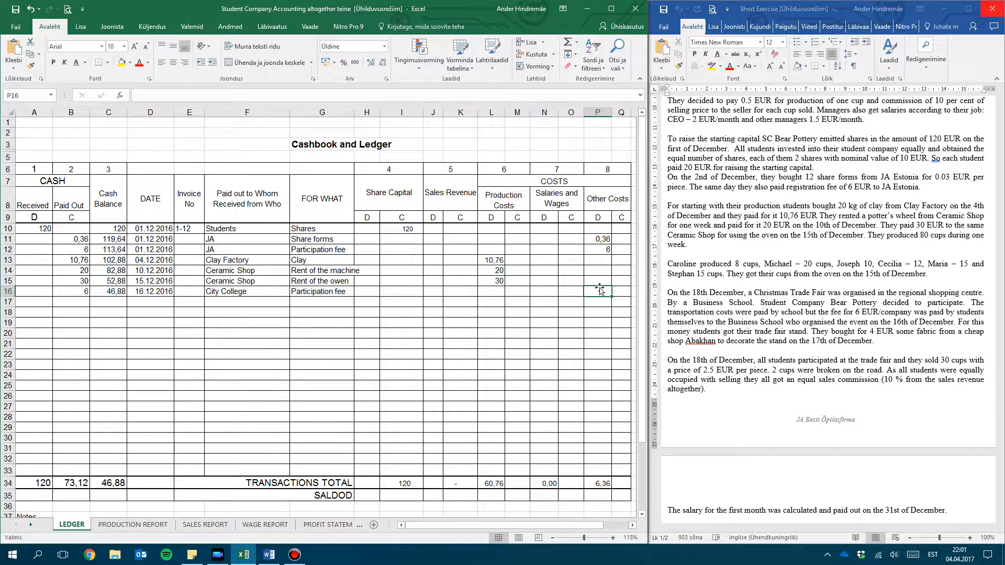
pyautogui.write('6')
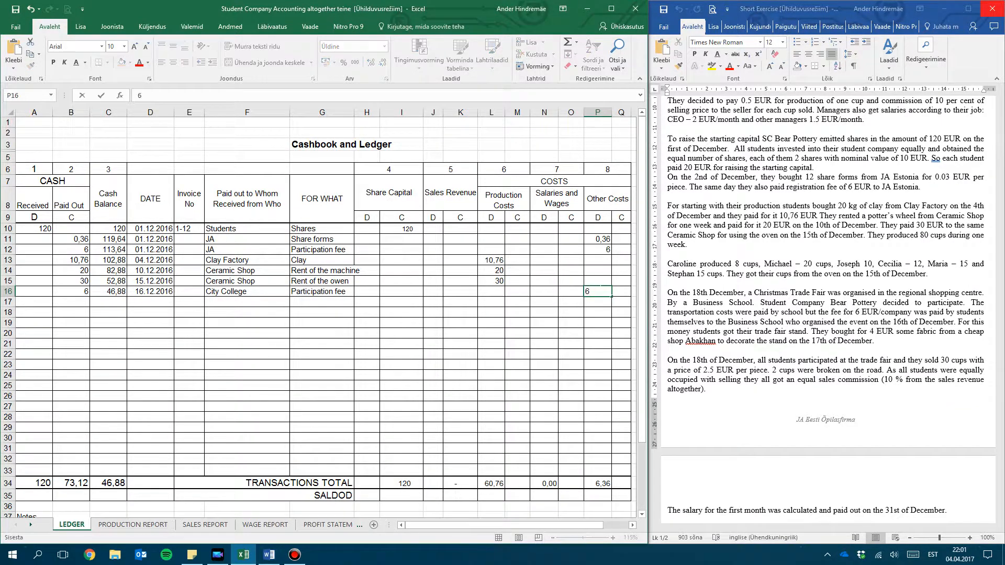
pyautogui.press('Return')
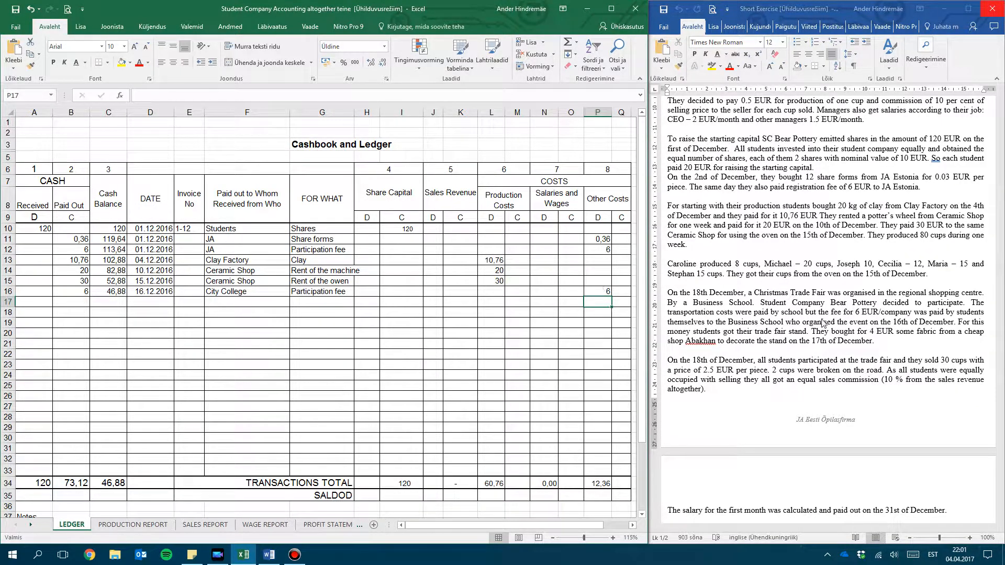
# Enter the stand decoration purchase in ledger row 17 with 4 as Paid Out and 42,88 as the Cash Balance
pyautogui.click(697, 348)
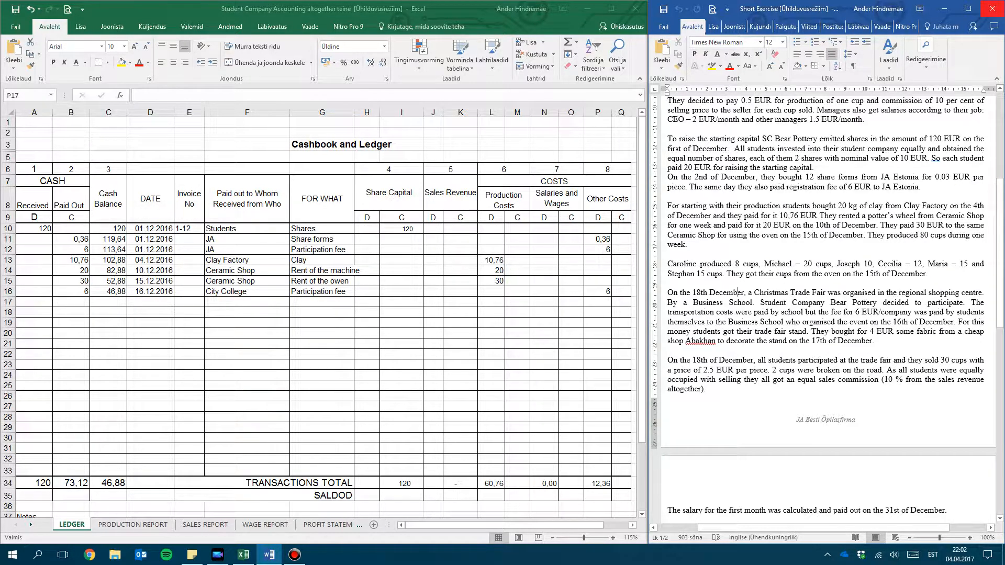
pyautogui.click(75, 304)
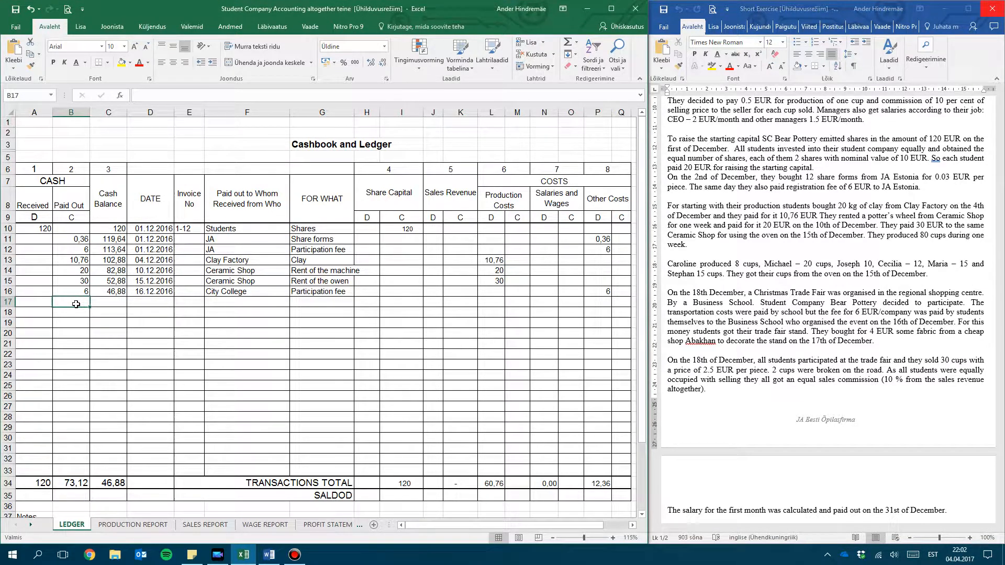
pyautogui.write('4')
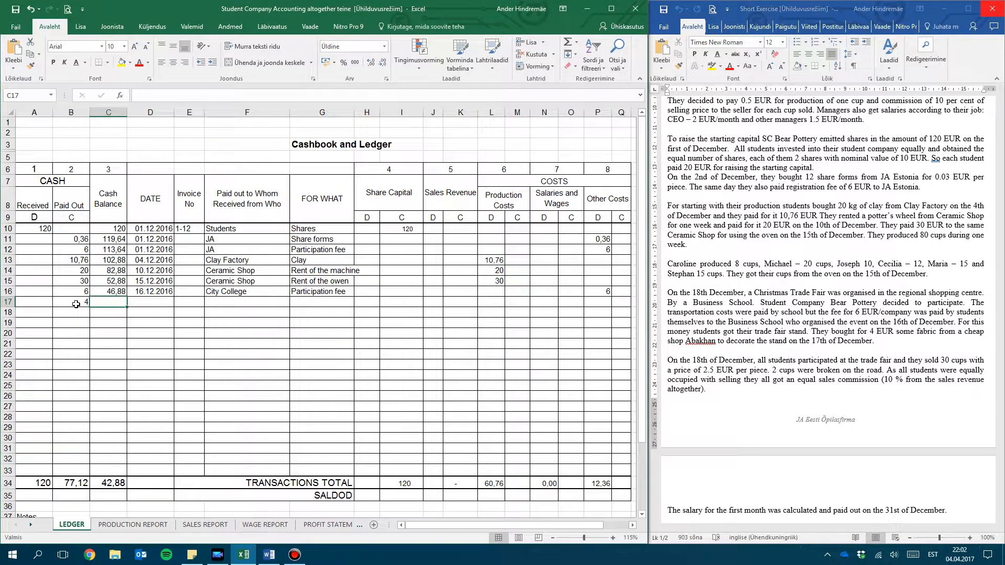
pyautogui.write('42,88')
pyautogui.press('Tab')
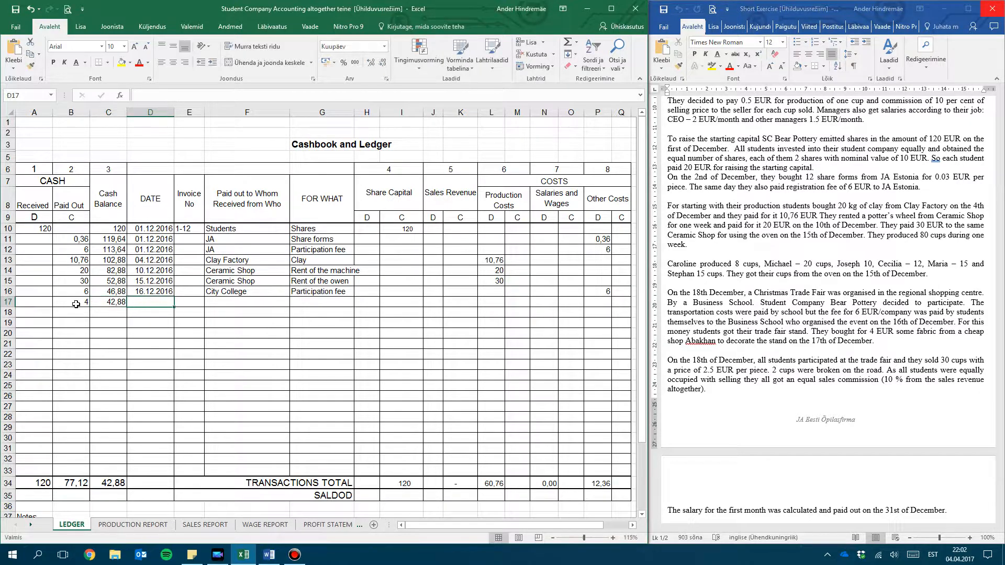
# Date the row 17 payment 17.12.2016, with Abakhan as the payee and Fabric as the purpose
pyautogui.write('17.12.201')
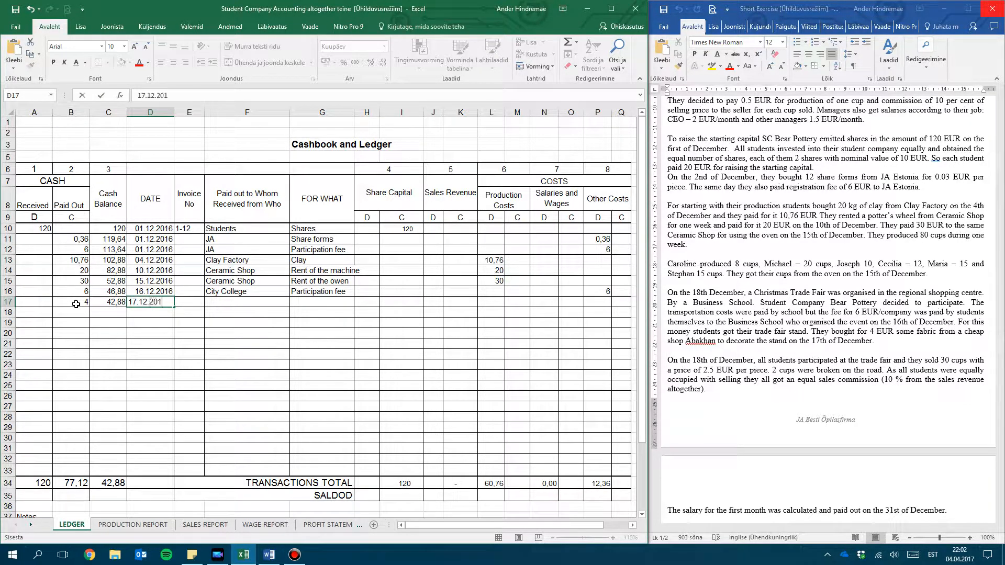
pyautogui.write('6')
pyautogui.press('Tab')
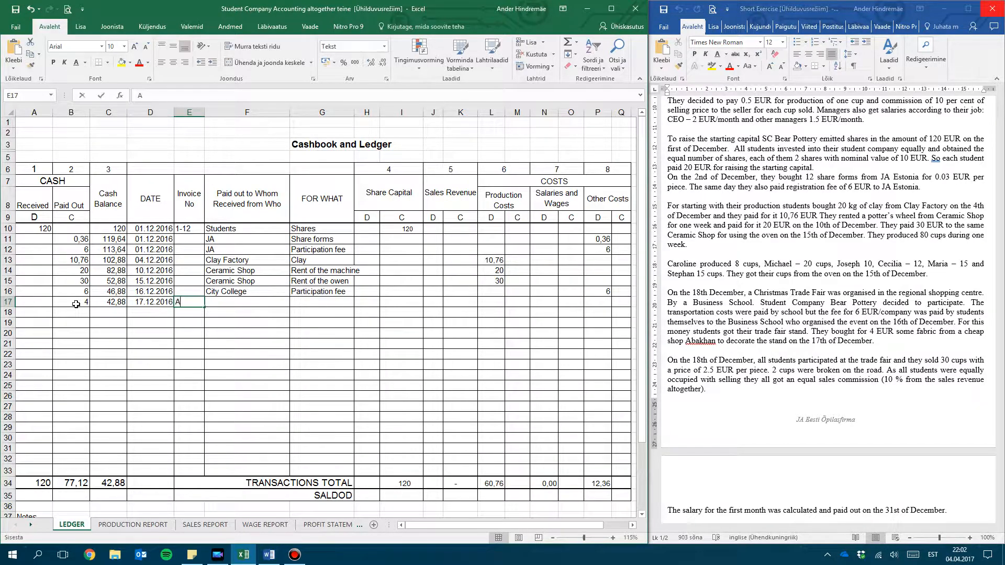
pyautogui.press('Tab')
pyautogui.write('Abakhan')
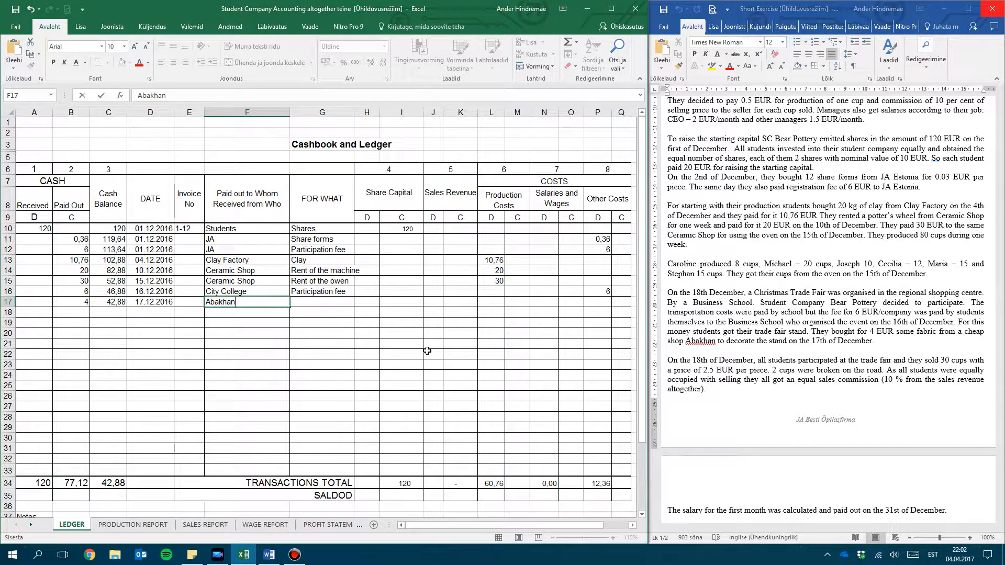
pyautogui.press('Tab')
pyautogui.write('Fabric')
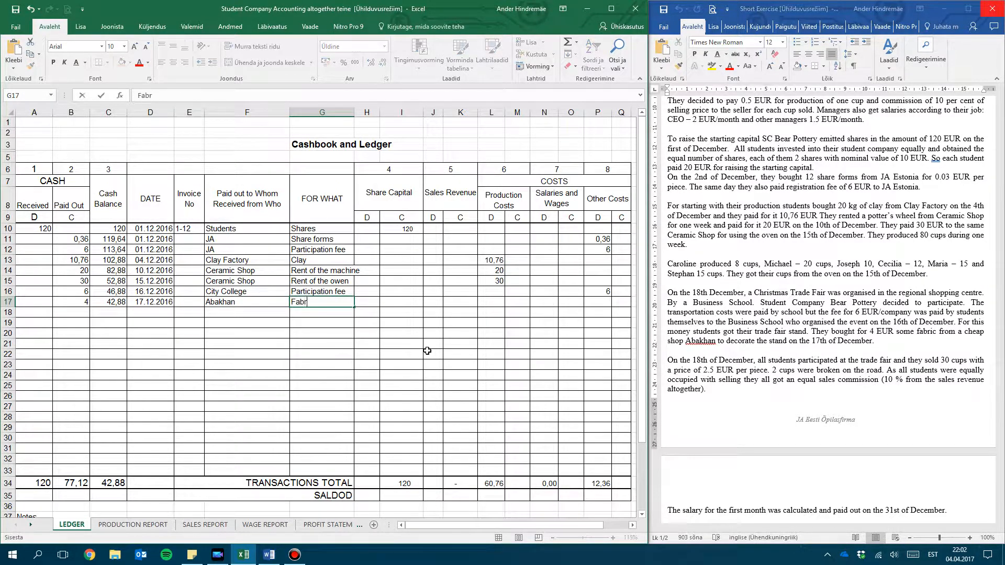
# Enter 4 as the Other Costs debit for the fabric purchase in row 17
pyautogui.press('Tab')
pyautogui.press('Tab')
pyautogui.press('Tab')
pyautogui.press('Tab')
pyautogui.press('Tab')
pyautogui.press('Tab')
pyautogui.press('Tab')
pyautogui.press('Tab')
pyautogui.press('Tab')
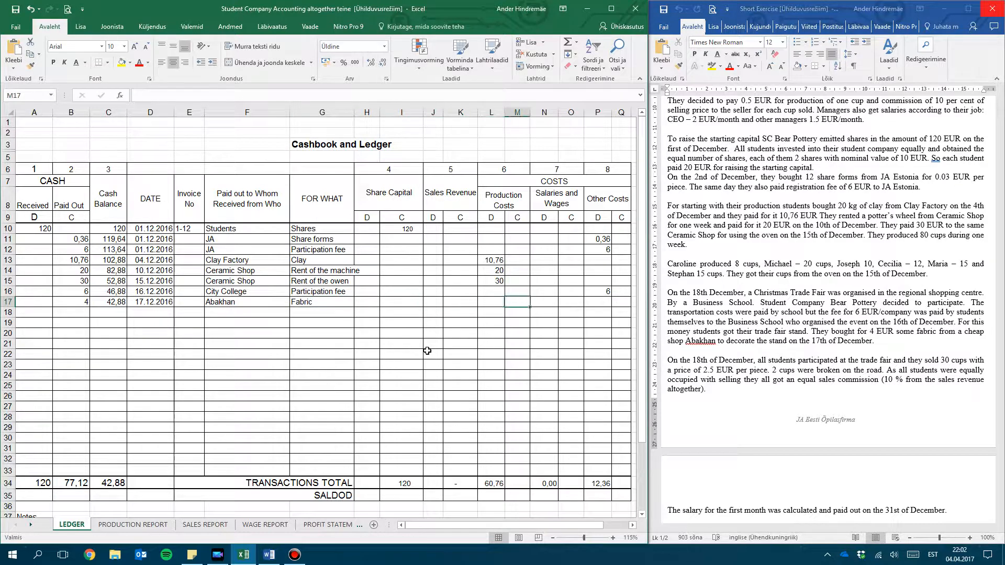
pyautogui.write('4')
pyautogui.press('Return')
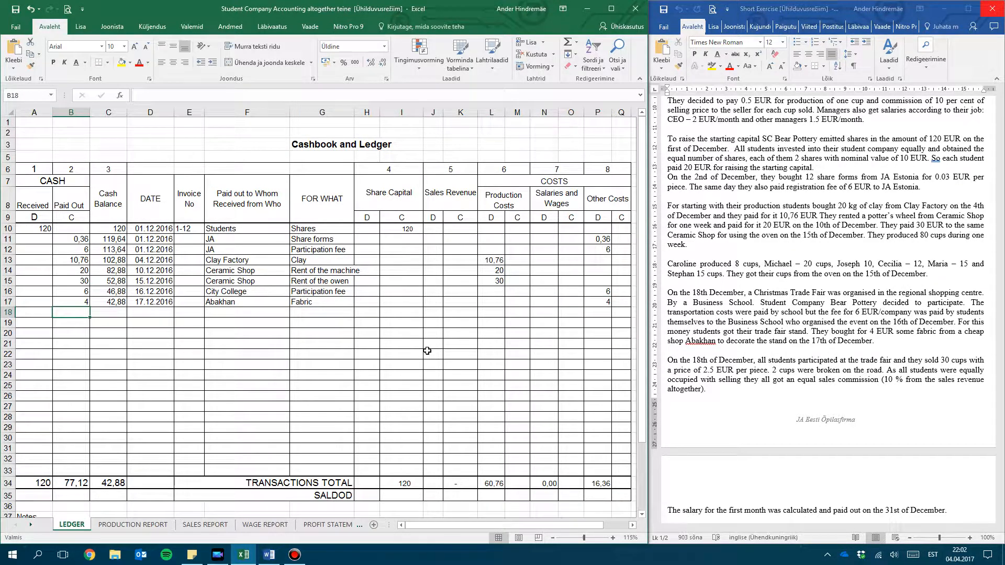
# Read the trade fair sales paragraph in the exercise, and open the SALES REPORT sheet to check its selling person column
pyautogui.click(886, 381)
pyautogui.scroll(-3, 886, 381)
pyautogui.scroll(-1, 738, 179)
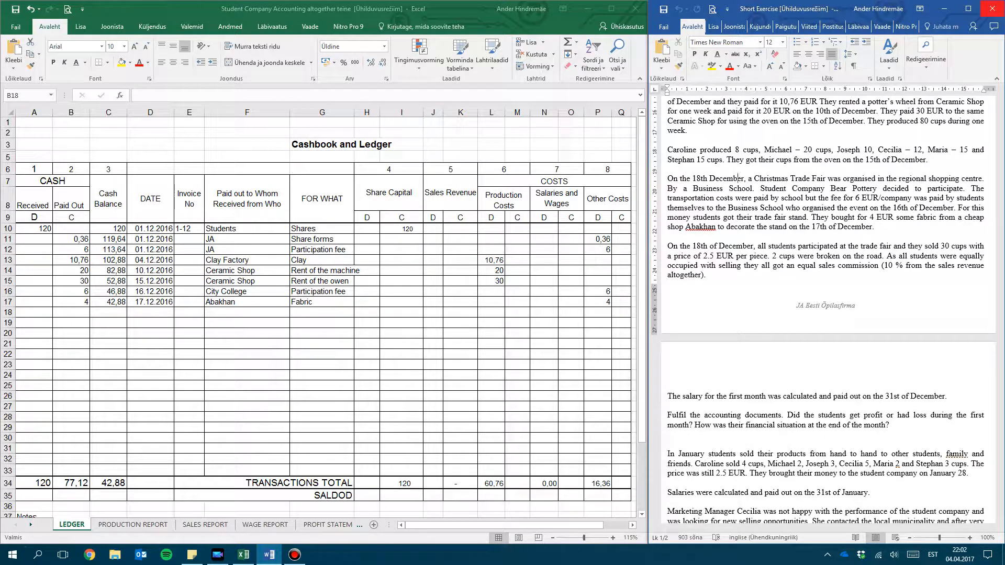
pyautogui.scroll(-1, 738, 178)
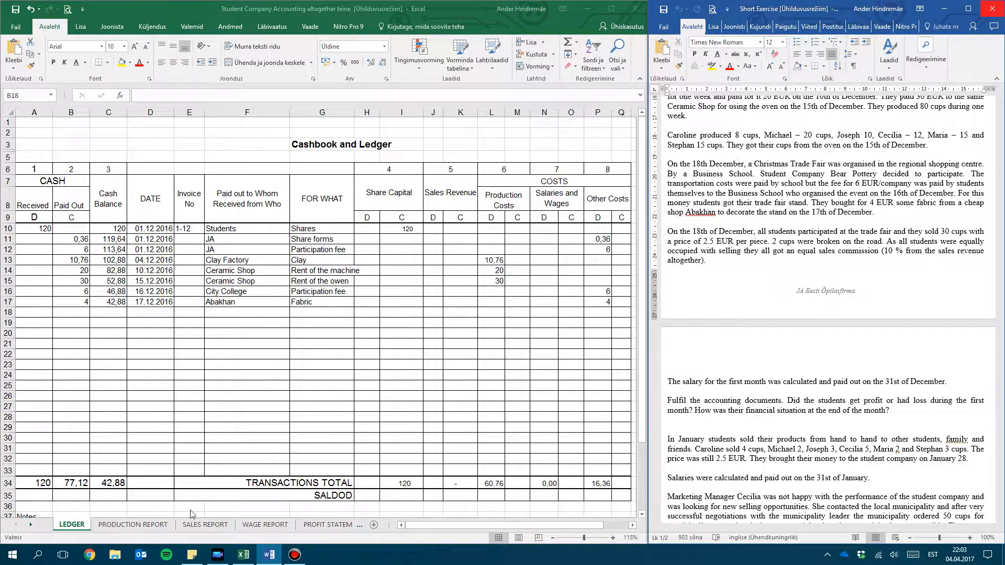
pyautogui.click(207, 526)
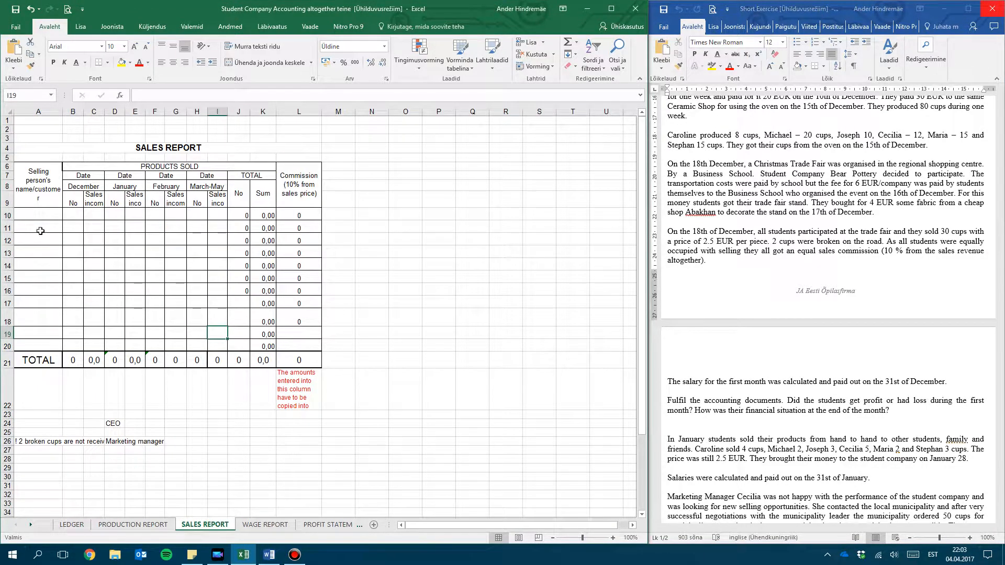
pyautogui.click(45, 218)
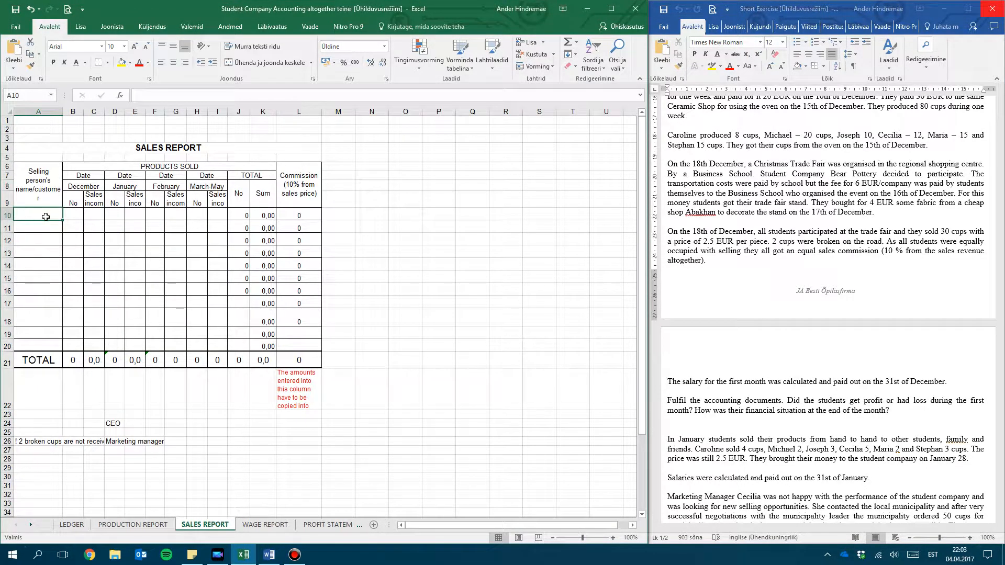
pyautogui.click(36, 180)
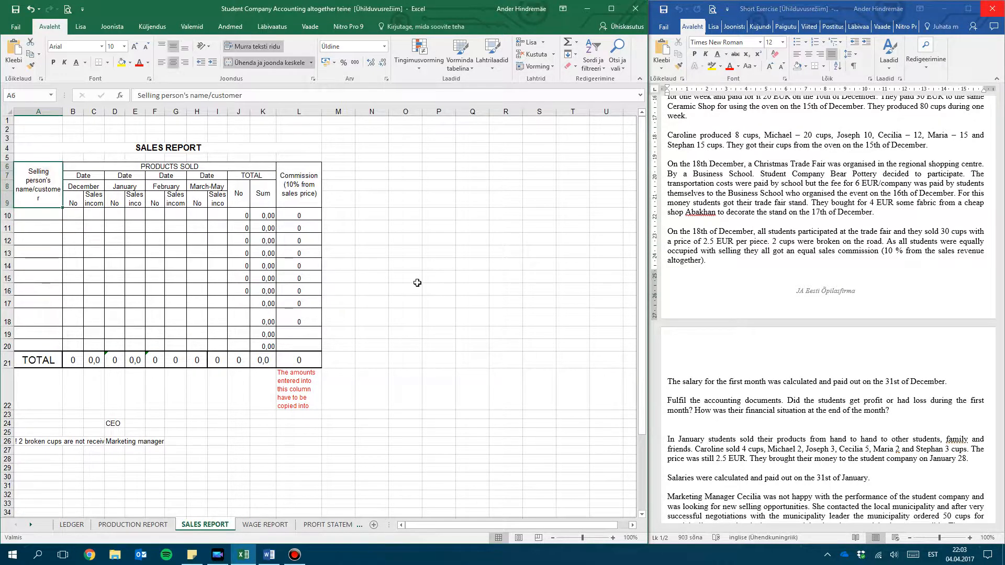
# Enter Local trade fair in row 10 of the sales report with 30 products sold and 75 sales income for December
pyautogui.click(34, 216)
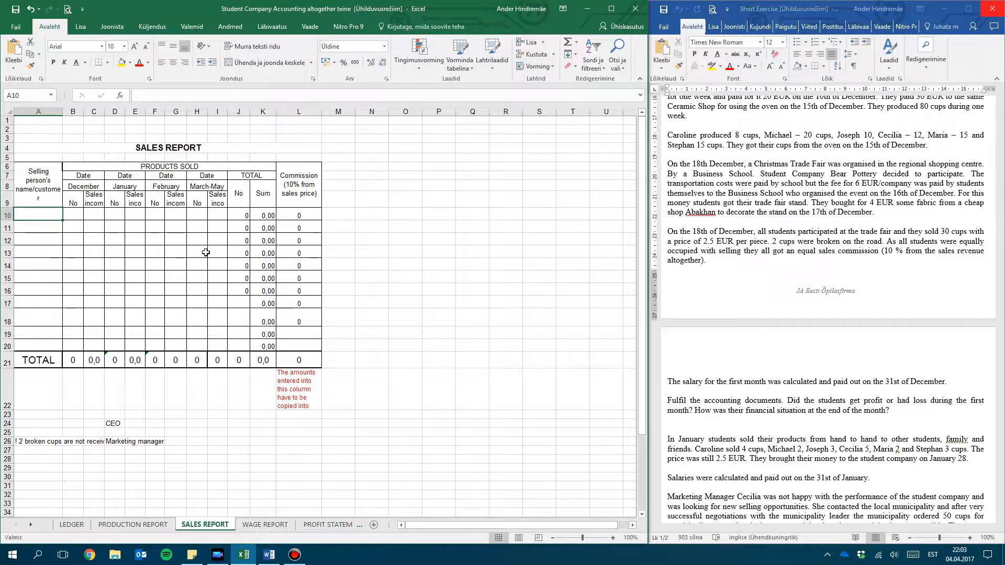
pyautogui.write('Local trade fair')
pyautogui.press('Tab')
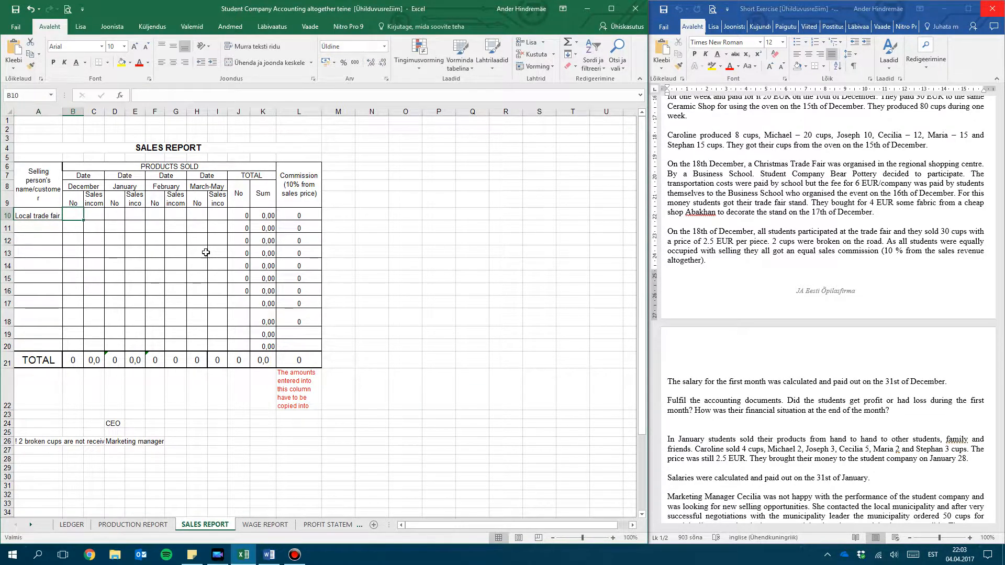
pyautogui.write('3')
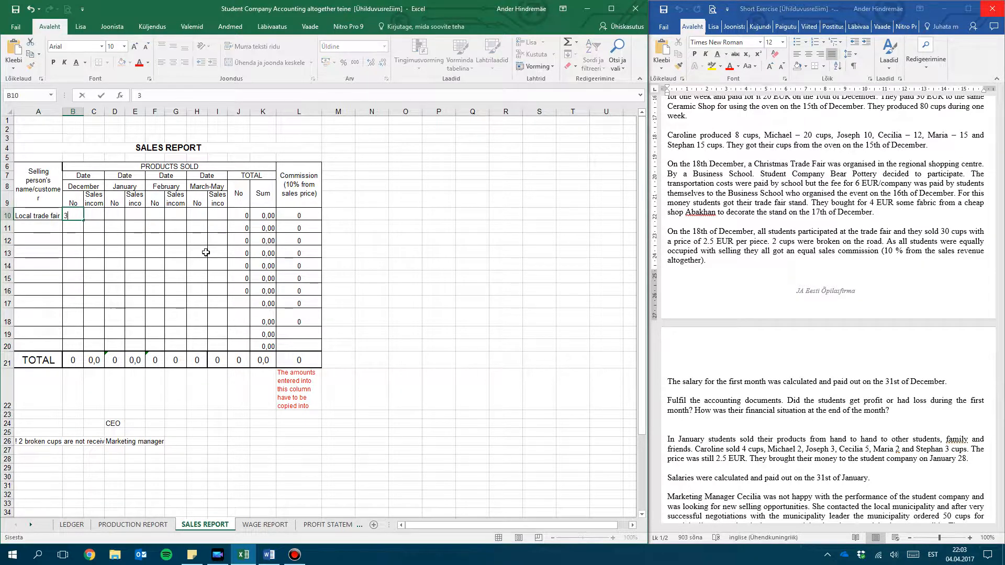
pyautogui.write('0')
pyautogui.press('Tab')
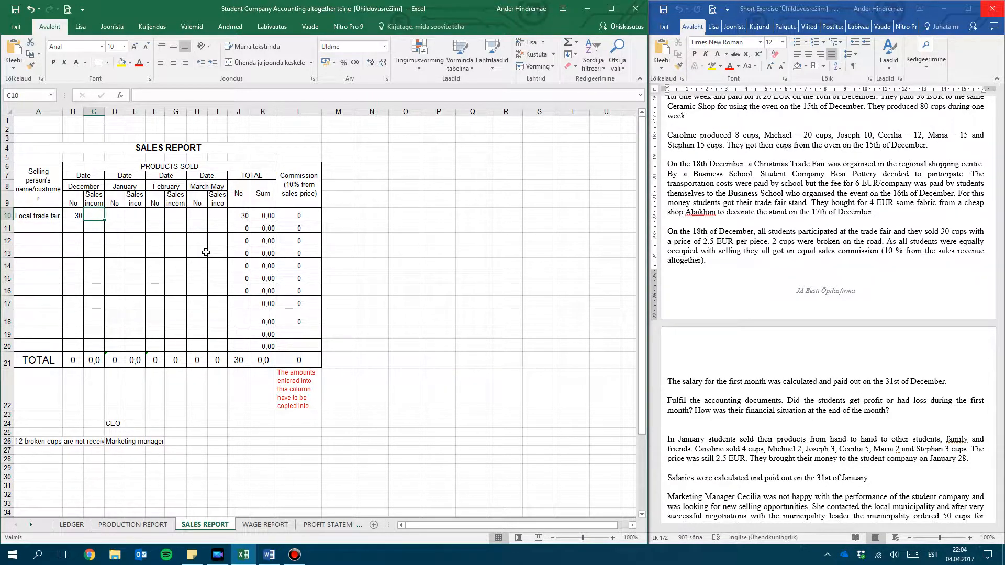
pyautogui.write('75€')
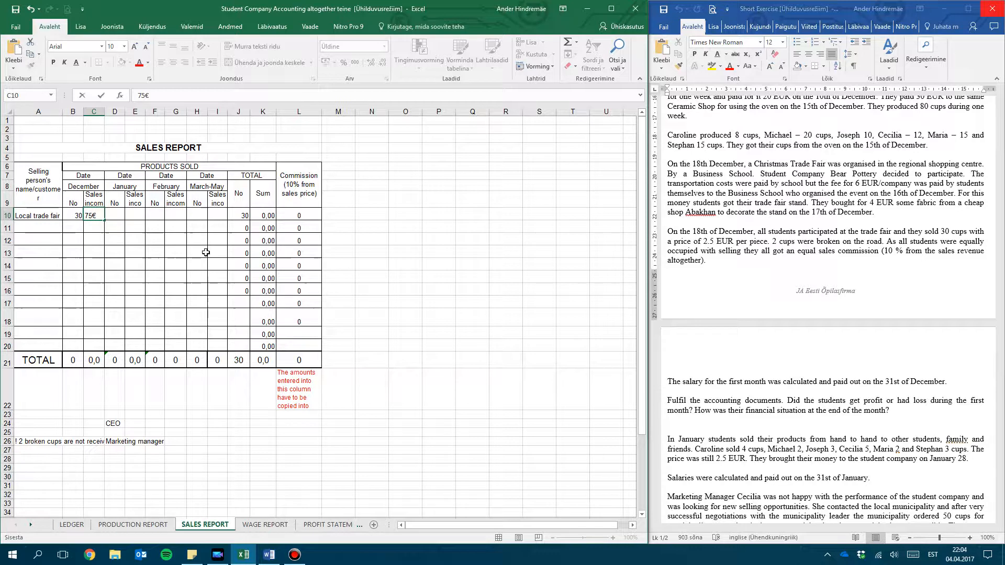
pyautogui.press('Return')
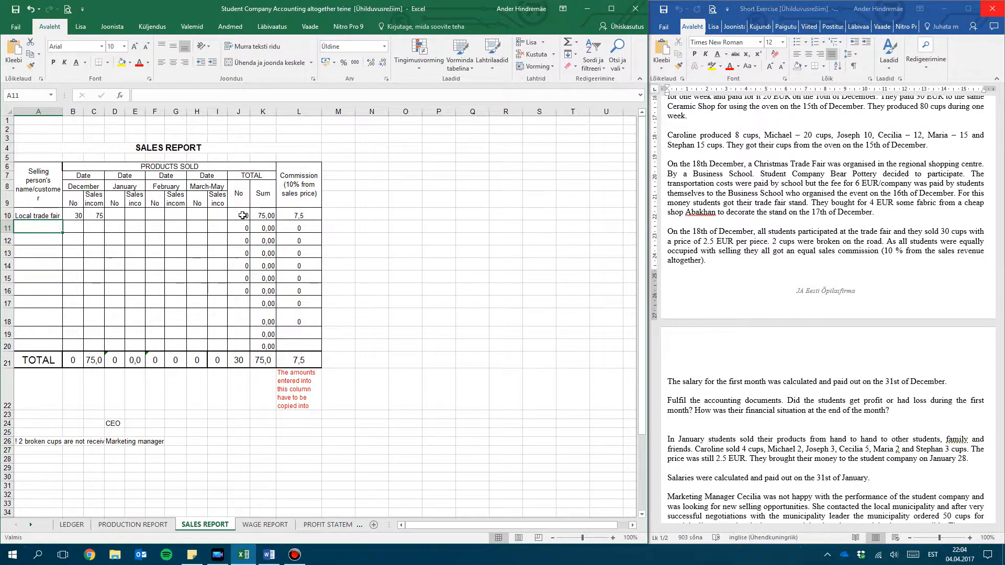
# Check the total sum and the 10% commission formula for the Local trade fair row
pyautogui.click(309, 216)
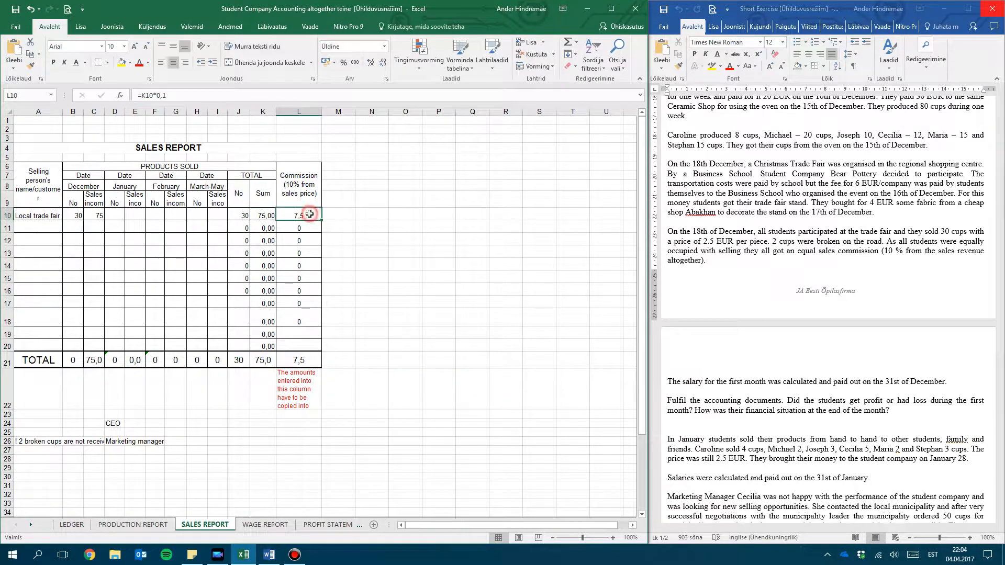
pyautogui.click(261, 215)
pyautogui.click(315, 217)
# Record the trade fair income in row 18 of the LEDGER sheet with 75 as Received and 117,88 as the Cash Balance
pyautogui.click(71, 525)
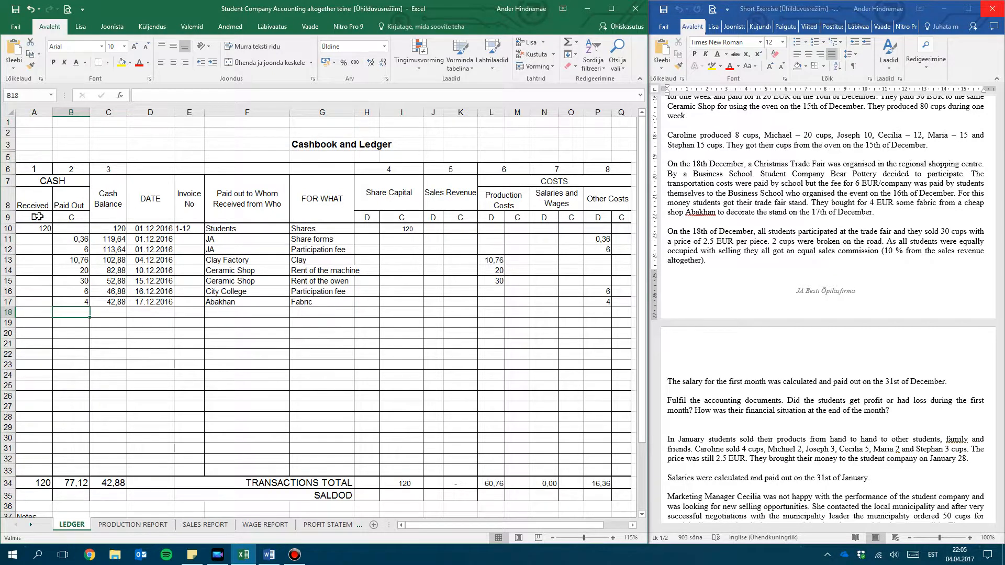
pyautogui.click(38, 311)
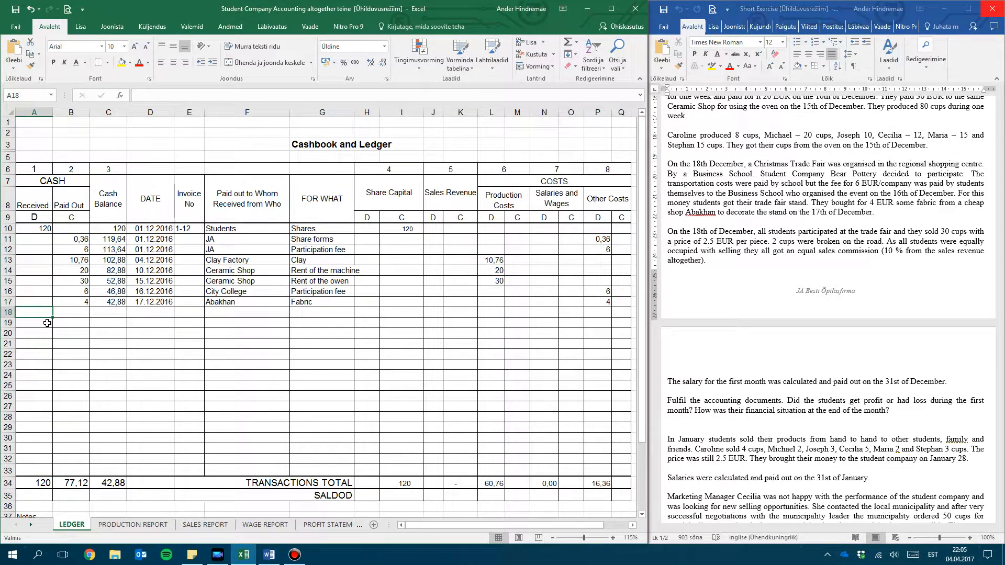
pyautogui.write('7')
pyautogui.press('Tab')
pyautogui.press('Tab')
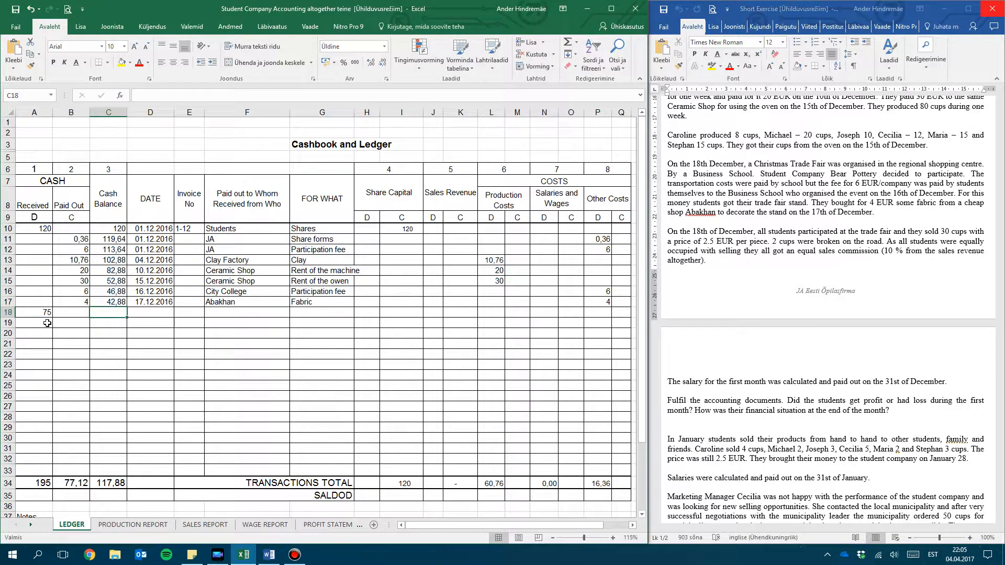
pyautogui.write('117,')
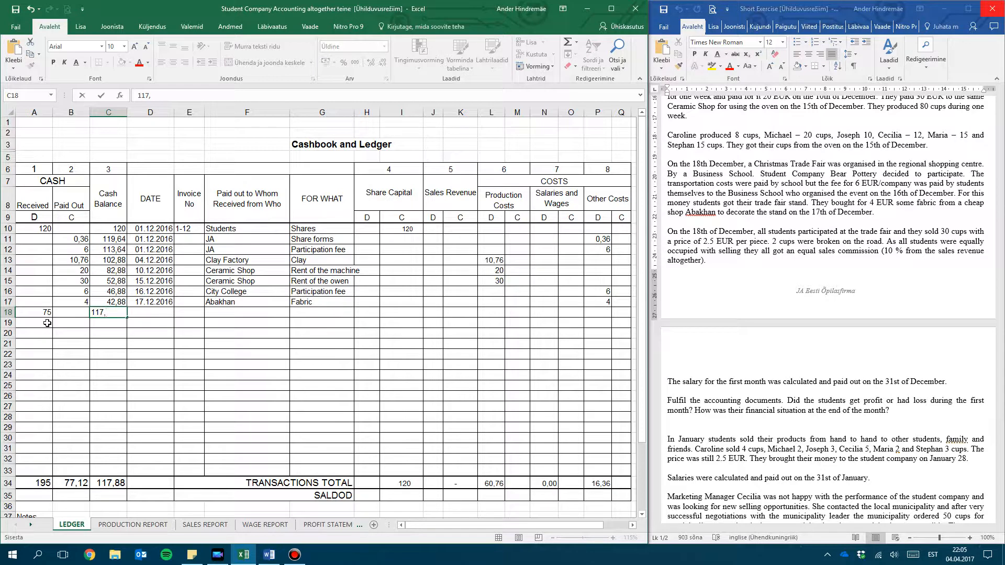
pyautogui.write('88')
pyautogui.press('Tab')
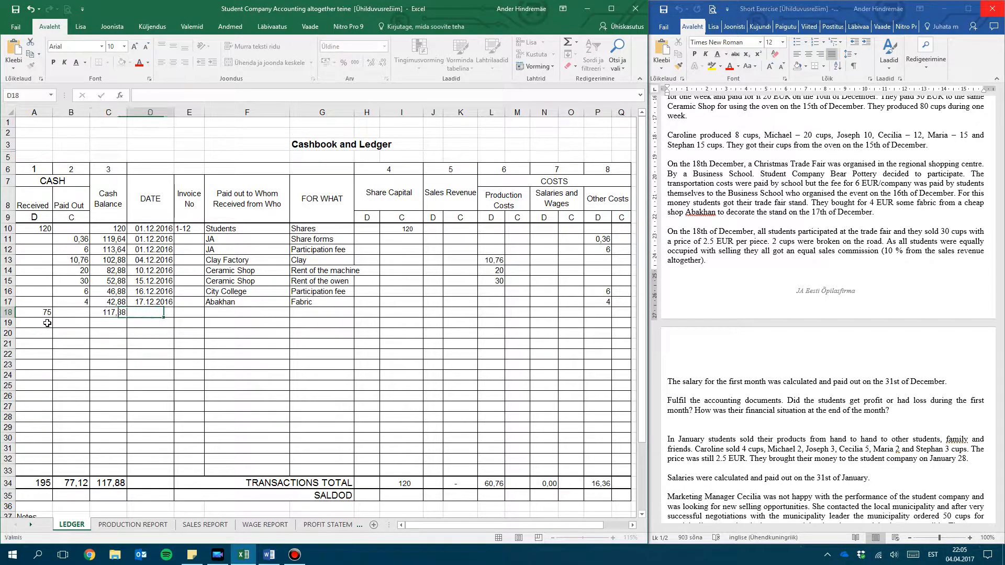
# Date the row 18 receipt 18.12.2016, with Customers as the source and Sales revenue as the purpose
pyautogui.write('18.12.2016')
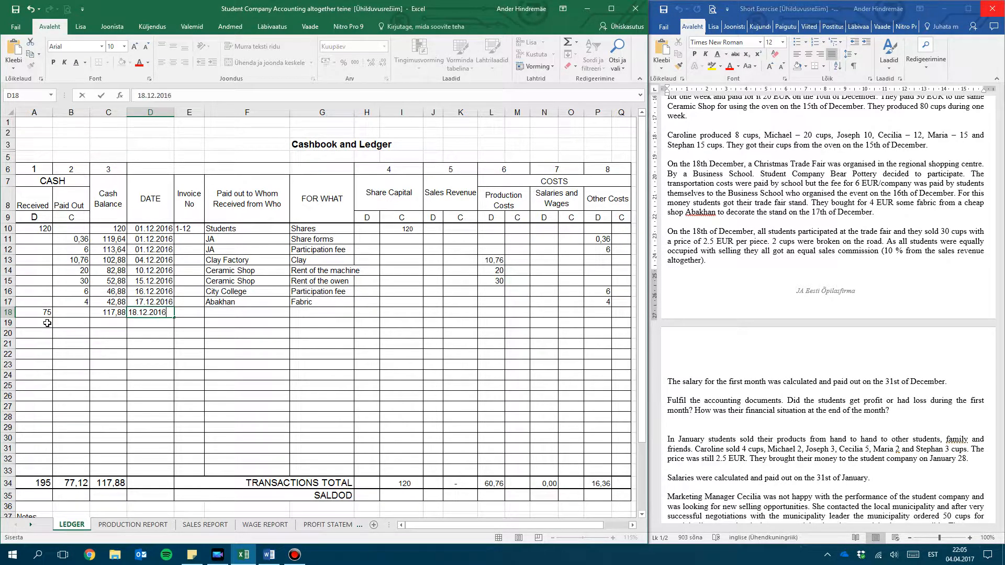
pyautogui.press('Tab')
pyautogui.press('Tab')
pyautogui.write('Customers')
pyautogui.press('Tab')
pyautogui.write('Sales revenue')
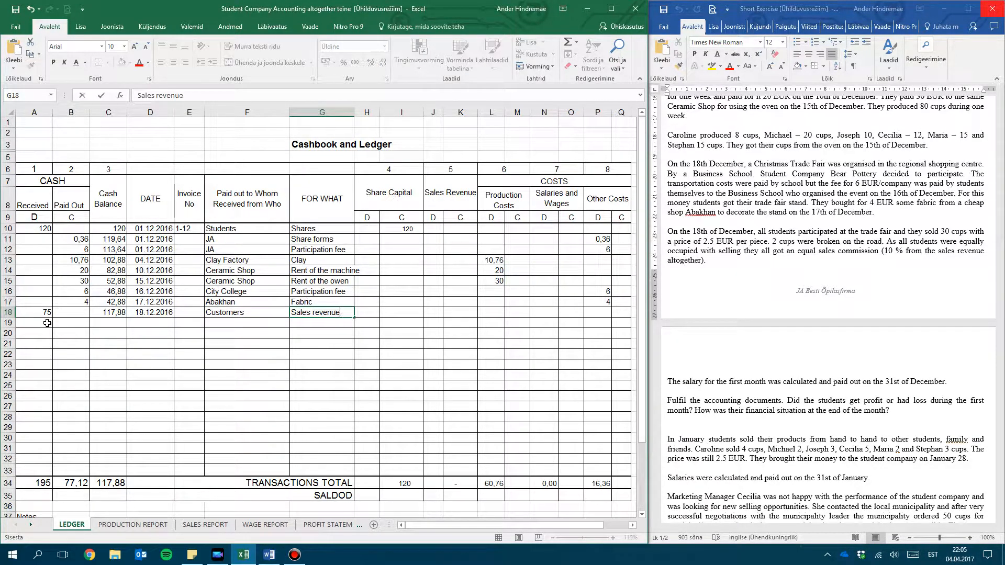
pyautogui.press('Tab')
pyautogui.press('Tab')
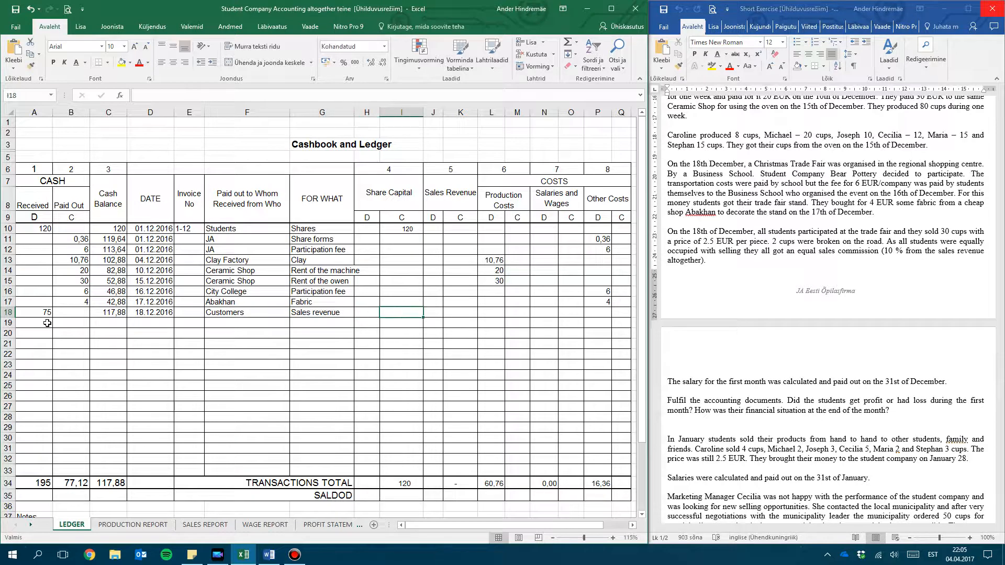
# Enter 75 as the Sales Revenue credit for the customers' receipt in row 18
pyautogui.click(455, 203)
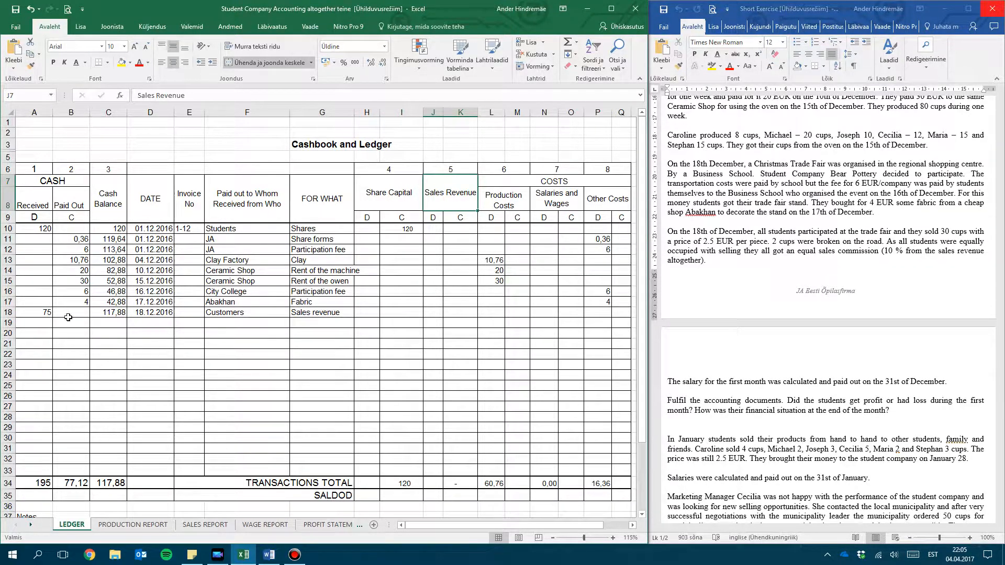
pyautogui.click(37, 313)
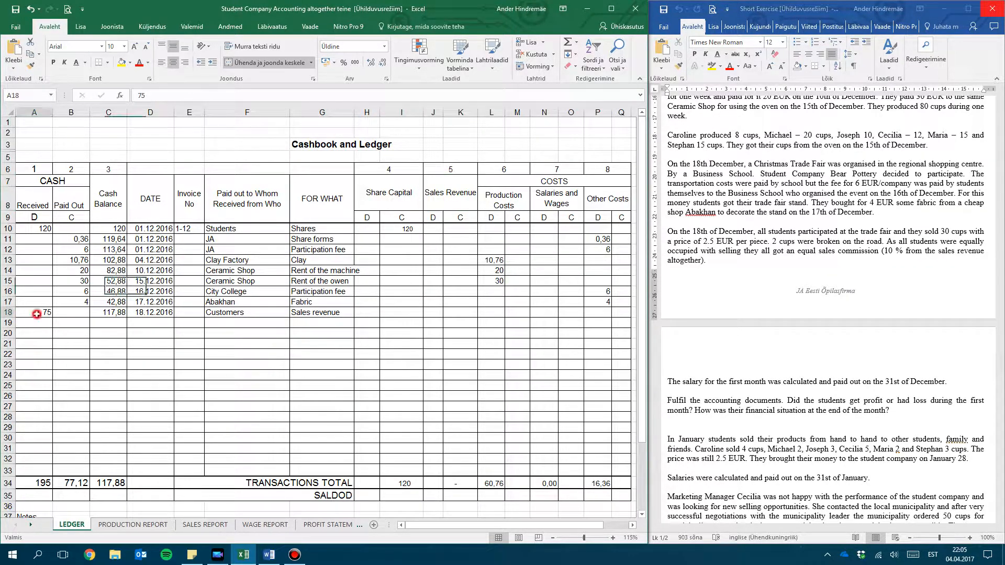
pyautogui.click(460, 311)
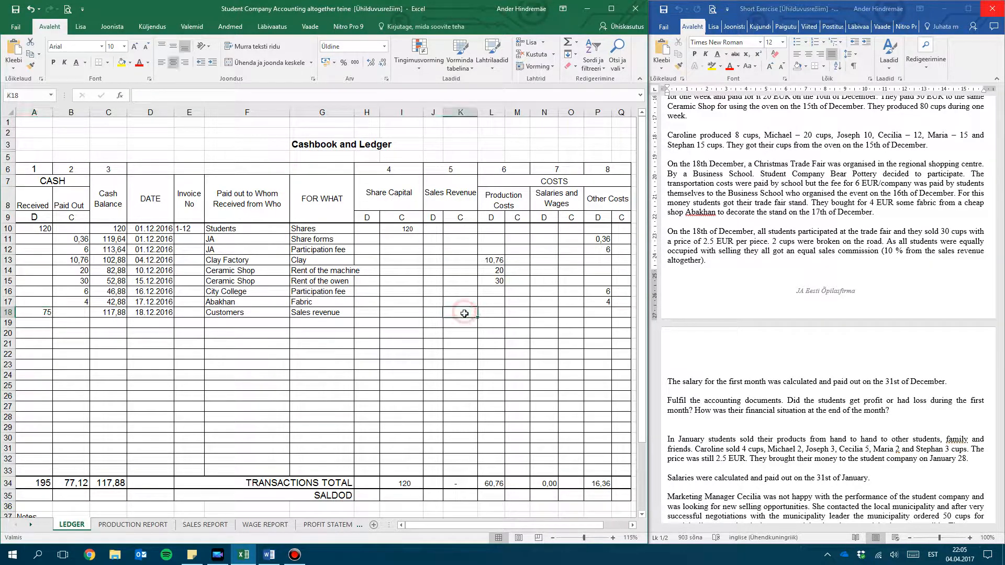
pyautogui.write('75')
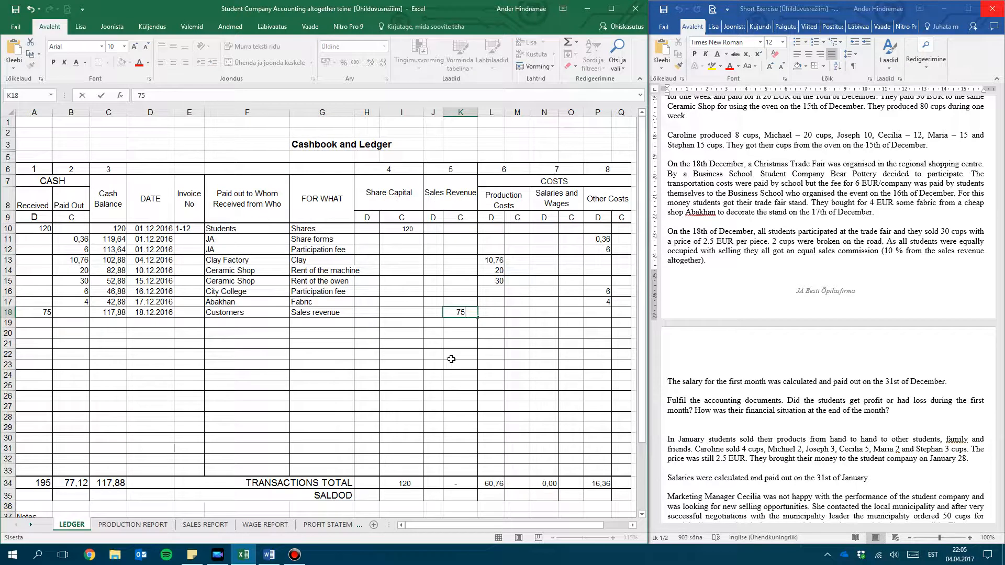
pyautogui.press('Return')
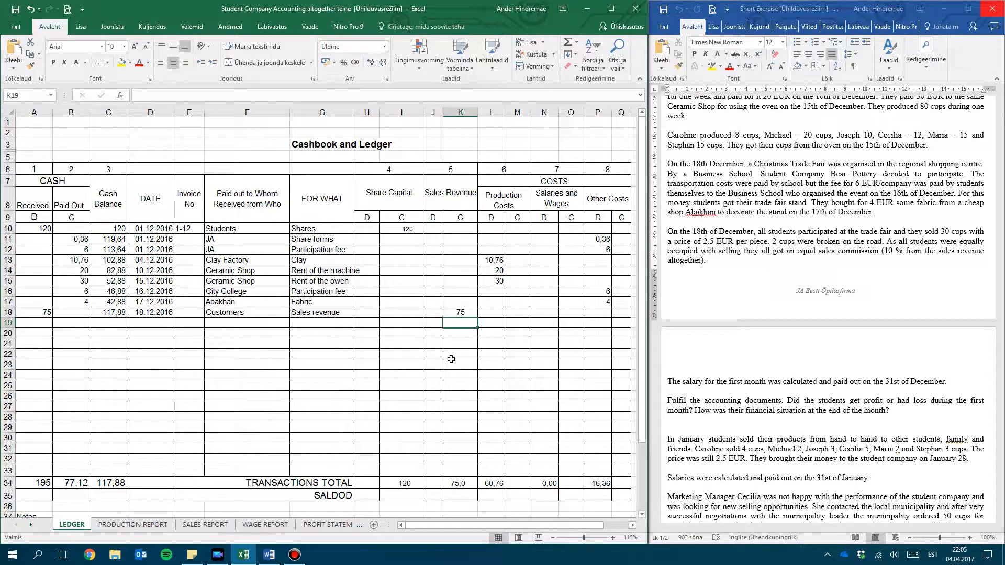
# Read the exercise sentence about the broken cups, and review the Production Costs debits for the clay, machine and oven in the ledger
pyautogui.click(805, 244)
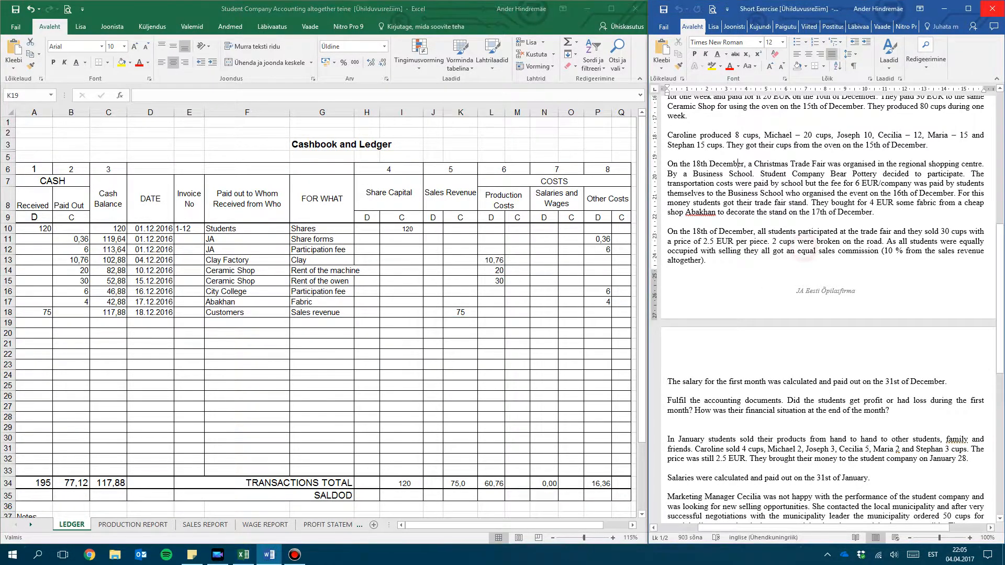
pyautogui.moveTo(773, 241); pyautogui.dragTo(886, 243)
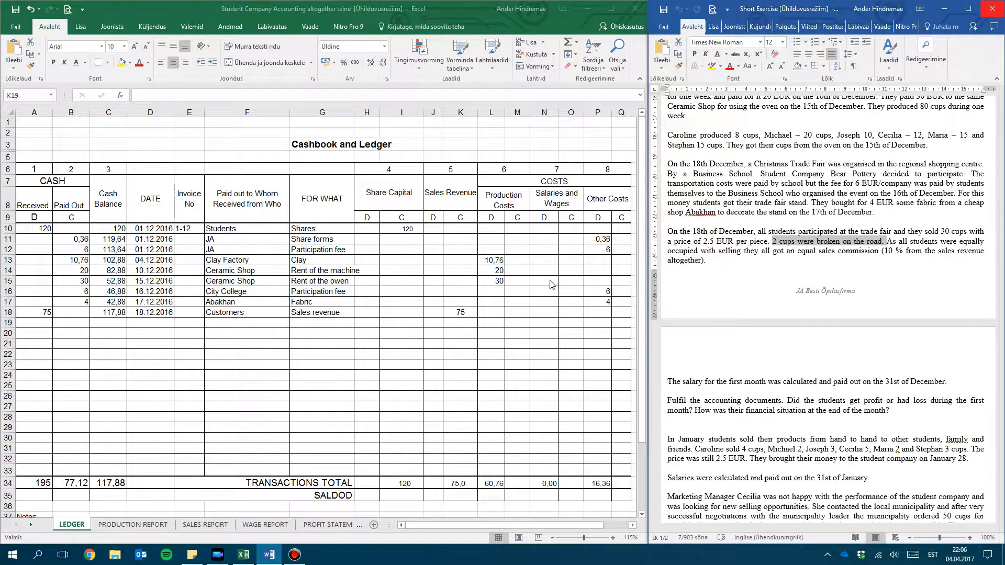
pyautogui.click(495, 265)
pyautogui.moveTo(494, 265); pyautogui.dragTo(497, 286)
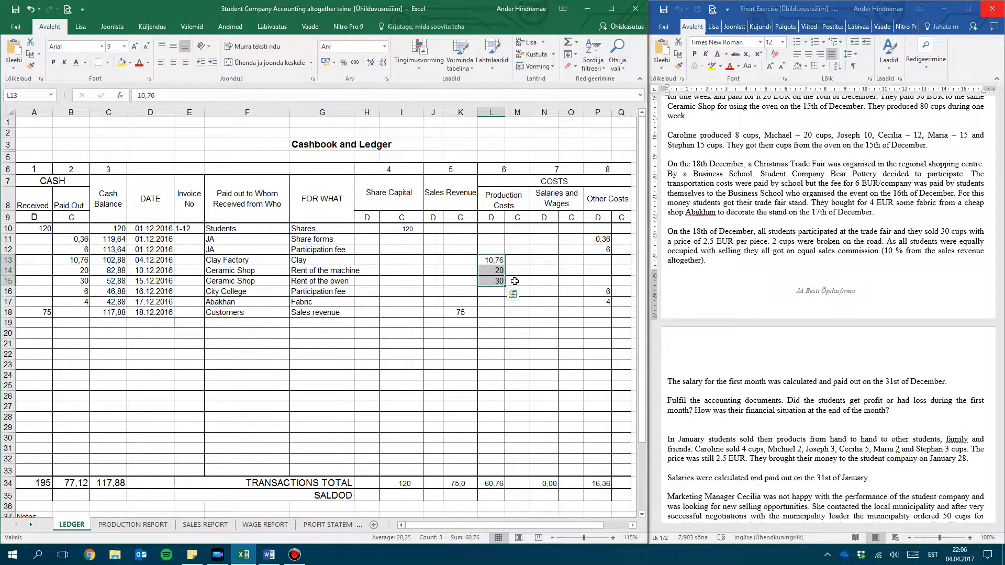
# Read the exercise sentence about when the first month's salary was calculated and paid out
pyautogui.click(797, 396)
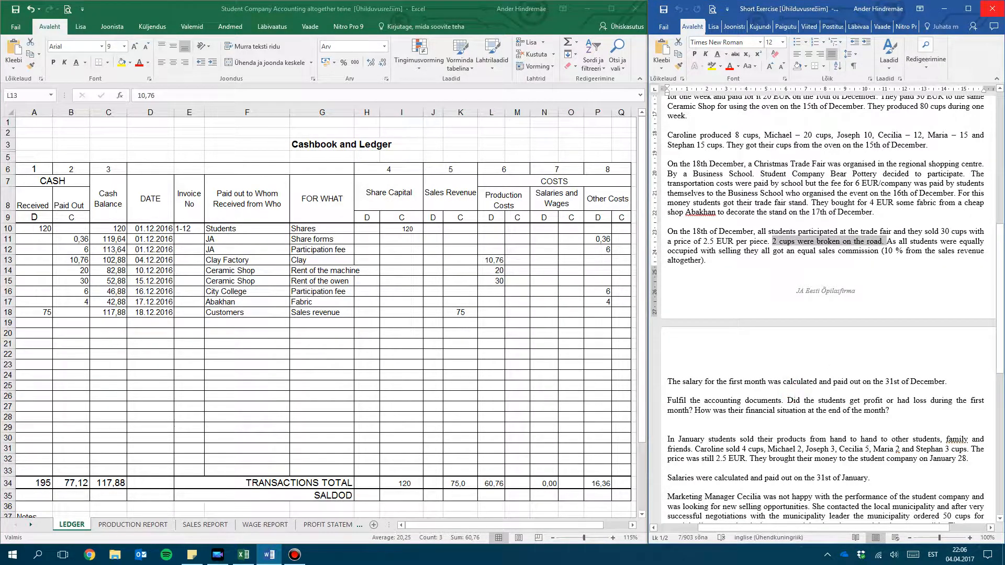
pyautogui.scroll(-1, 796, 396)
pyautogui.scroll(-2, 797, 396)
pyautogui.click(756, 339)
pyautogui.click(744, 305)
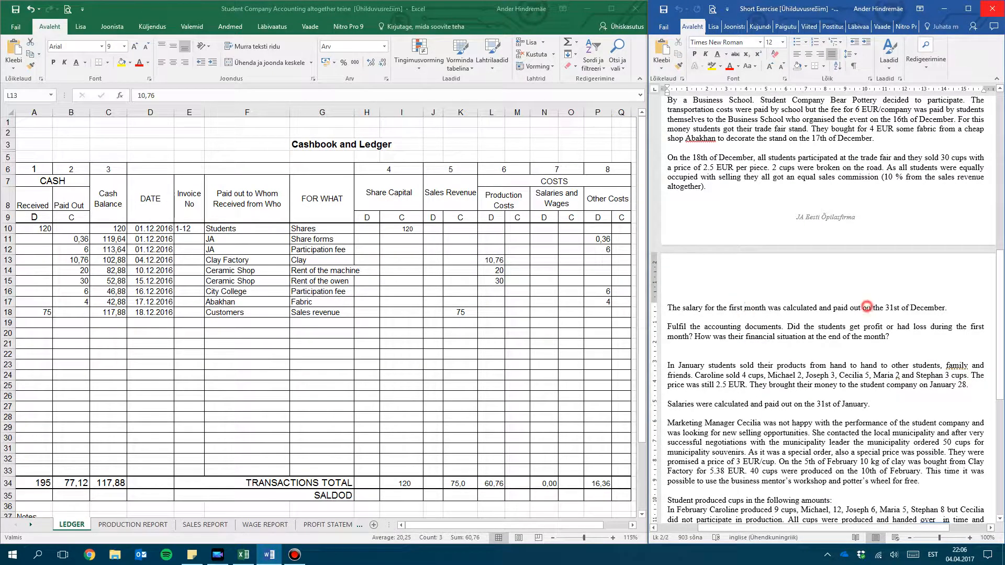
pyautogui.click(928, 308)
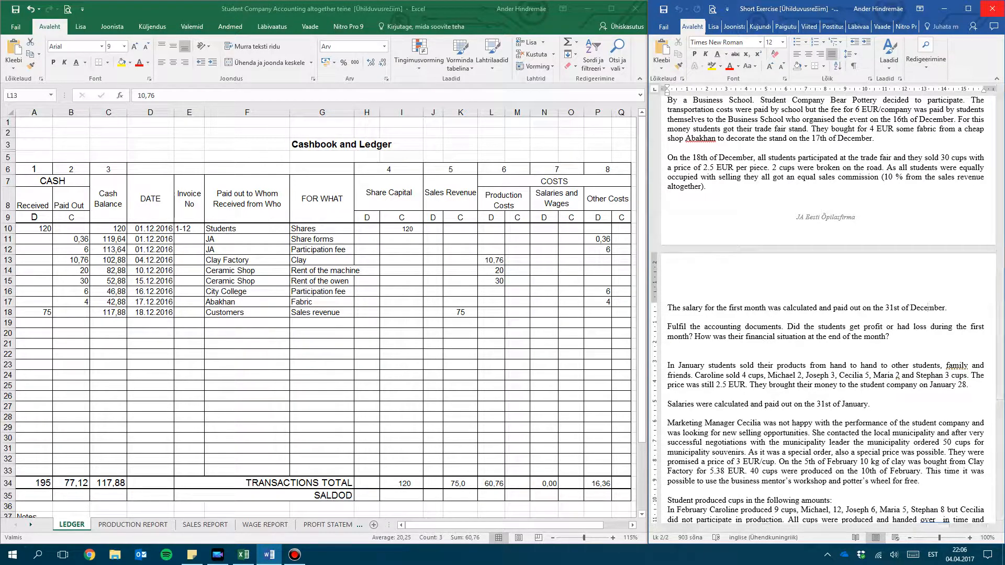
# Review the Salary, Bonus and Piece pay columns of the December 2016 paylist on the WAGE REPORT sheet
pyautogui.click(319, 522)
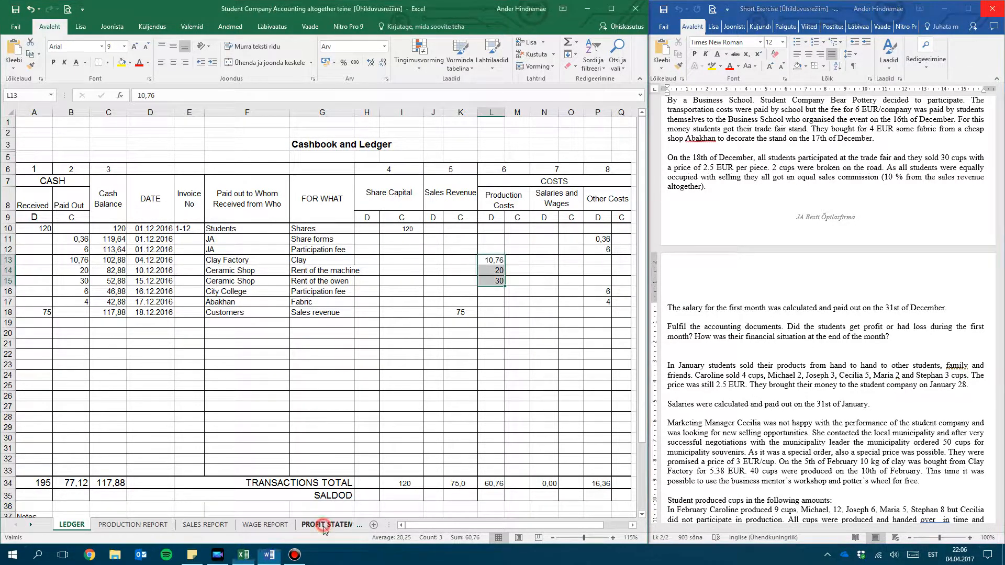
pyautogui.click(30, 525)
pyautogui.click(29, 525)
pyautogui.click(30, 525)
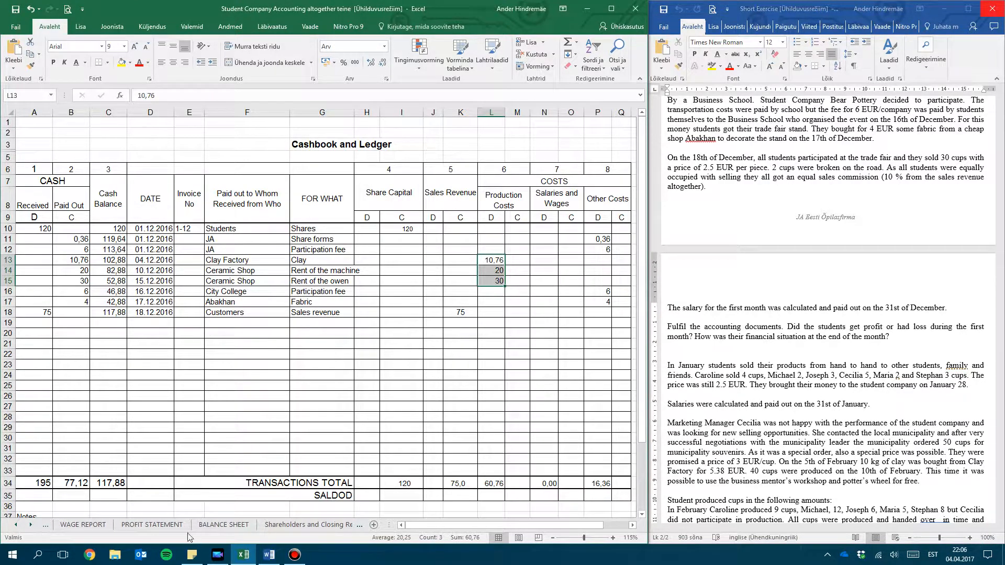
pyautogui.click(83, 524)
pyautogui.click(191, 194)
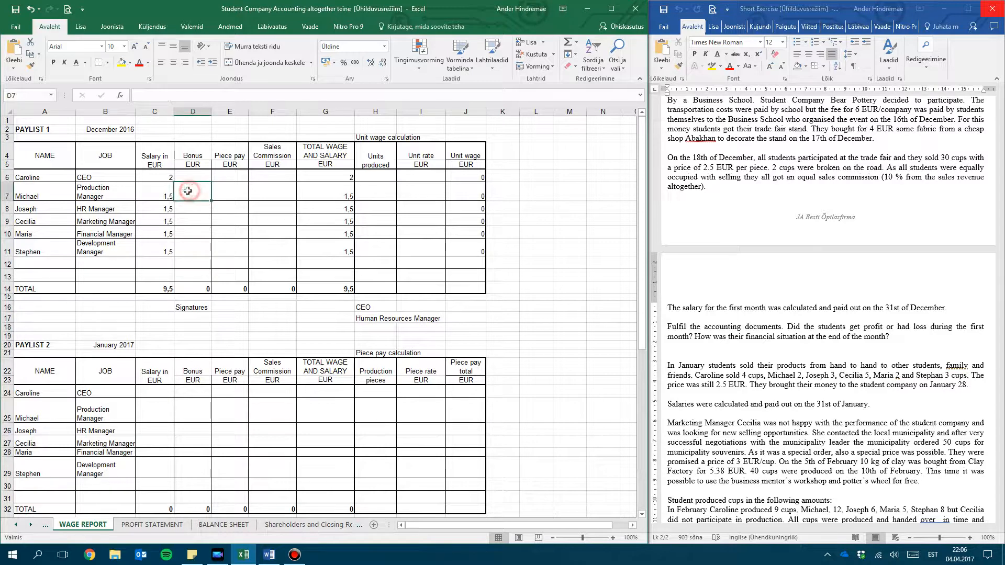
pyautogui.moveTo(163, 172); pyautogui.dragTo(153, 240)
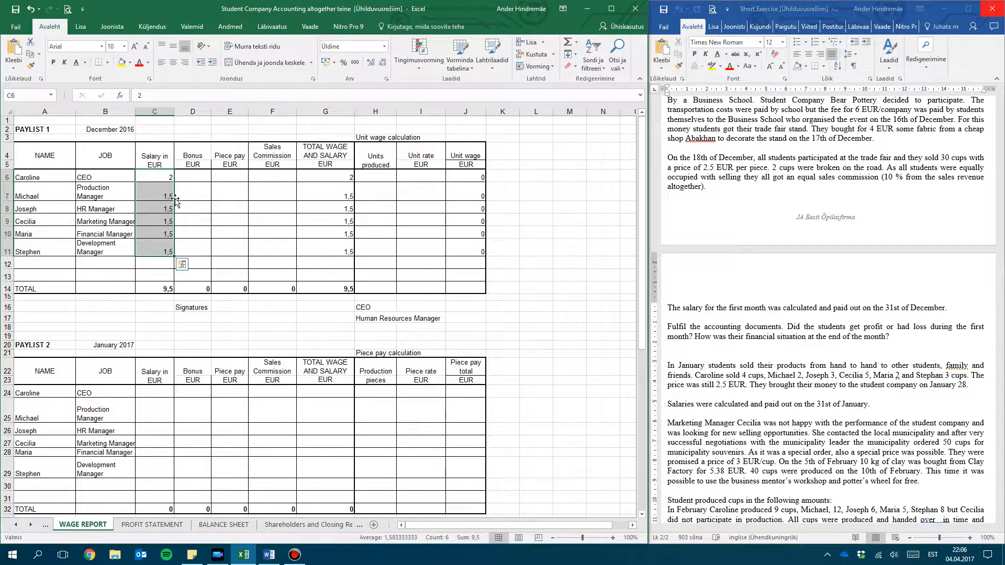
pyautogui.click(174, 172)
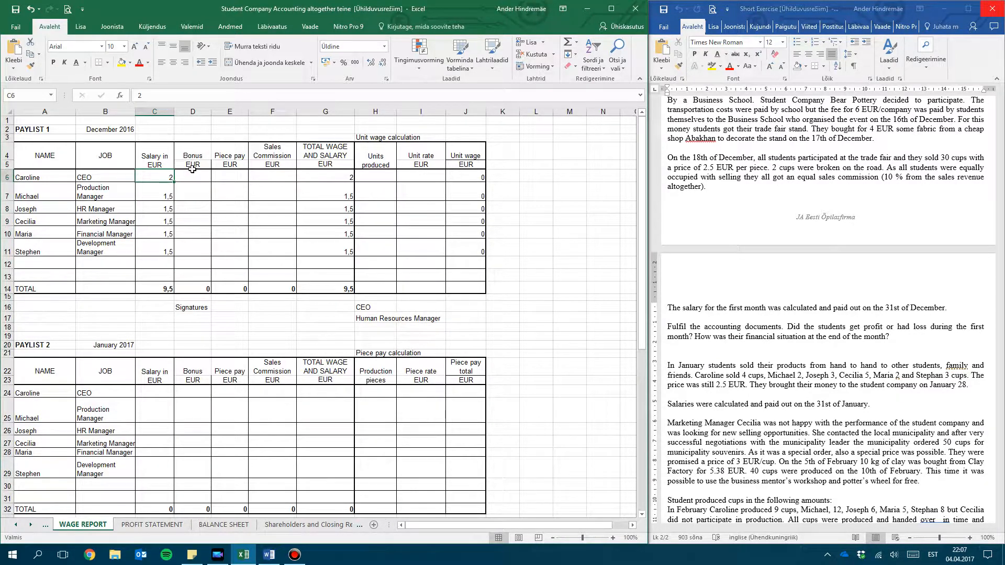
pyautogui.click(191, 177)
pyautogui.moveTo(191, 177); pyautogui.dragTo(183, 249)
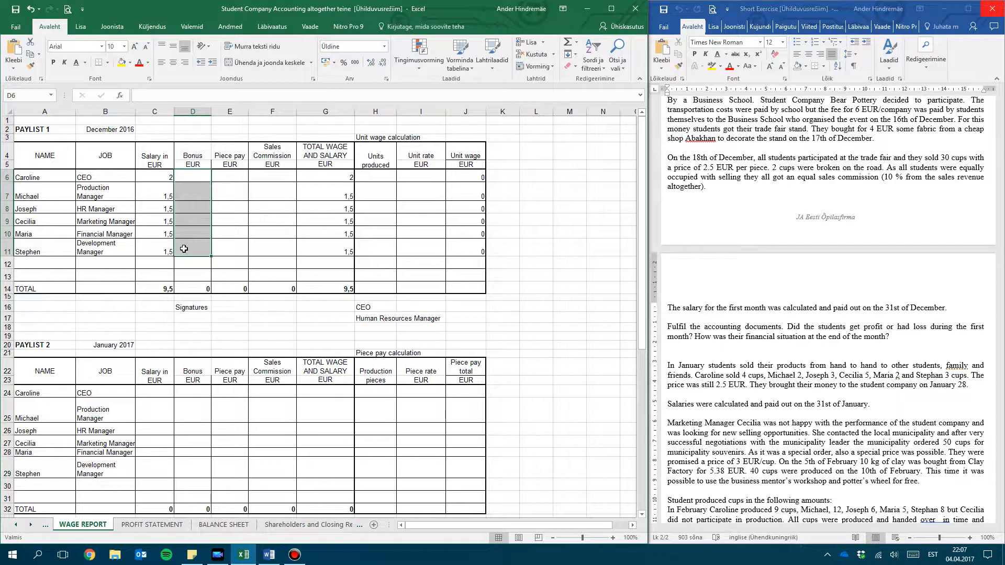
pyautogui.click(242, 178)
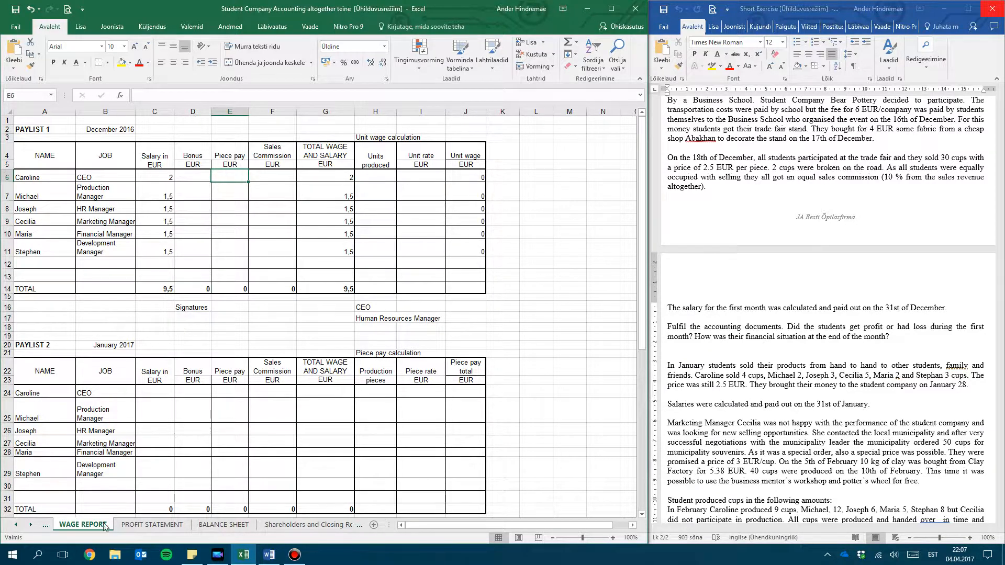
# Copy the six students' units produced, B13:B18, from the PRODUCTION REPORT sheet
pyautogui.click(16, 525)
pyautogui.click(15, 524)
pyautogui.click(16, 525)
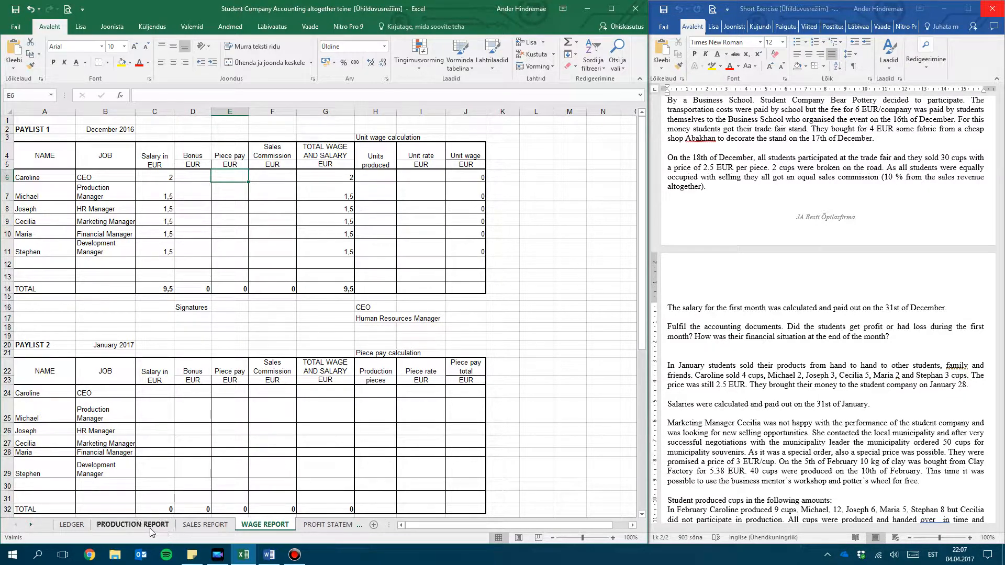
pyautogui.click(133, 525)
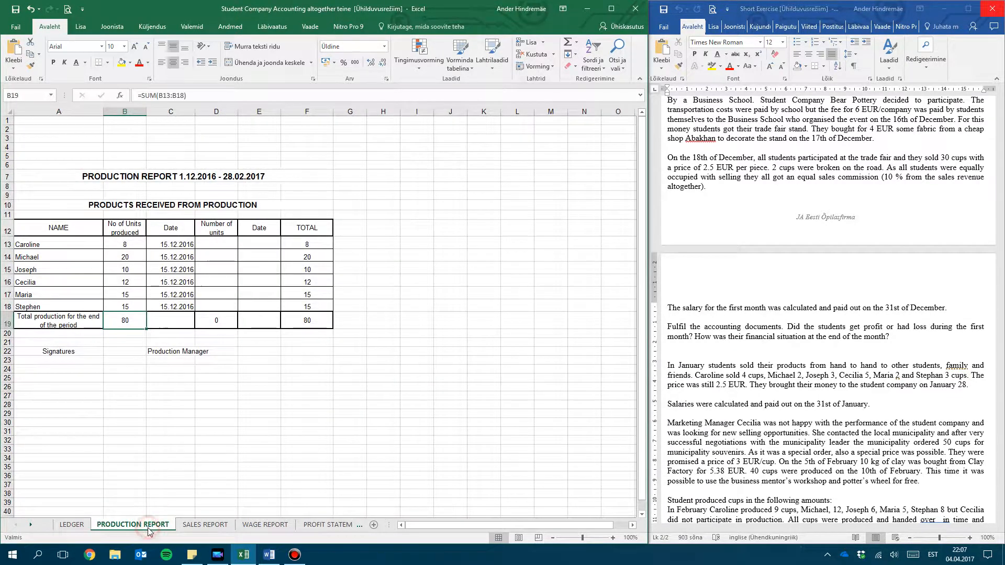
pyautogui.click(130, 245)
pyautogui.moveTo(129, 294); pyautogui.dragTo(128, 306)
pyautogui.hotkey('ctrl', 'c')
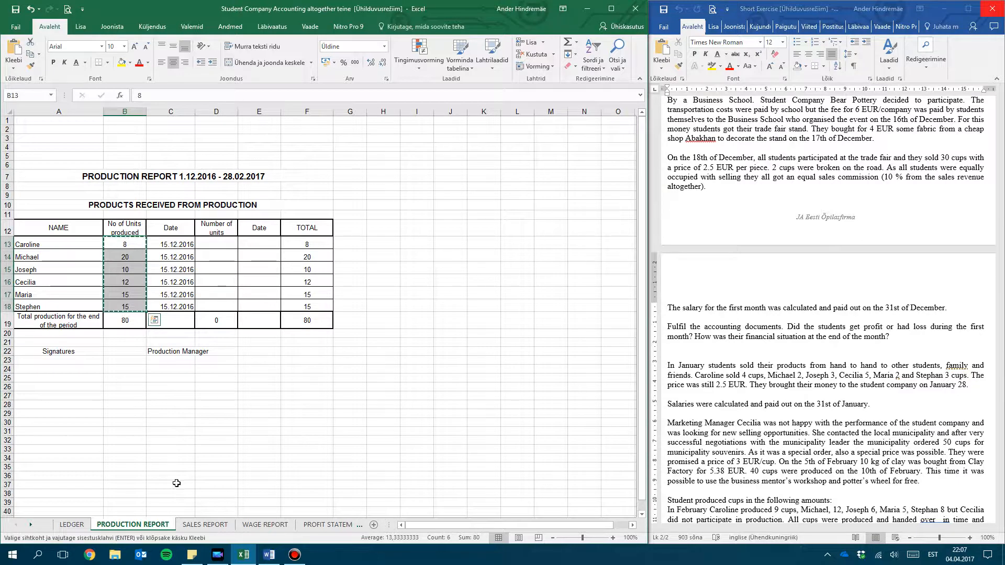
# Paste the copied production quantities into the Units produced column of the December paylist, starting at H6 on the WAGE REPORT sheet
pyautogui.click(32, 525)
pyautogui.click(31, 525)
pyautogui.click(31, 525)
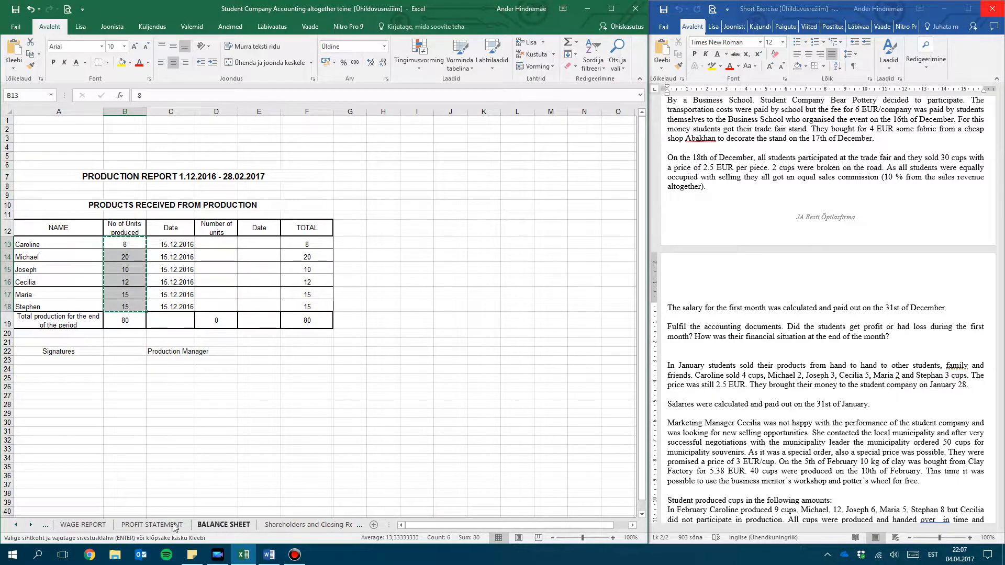
pyautogui.click(95, 529)
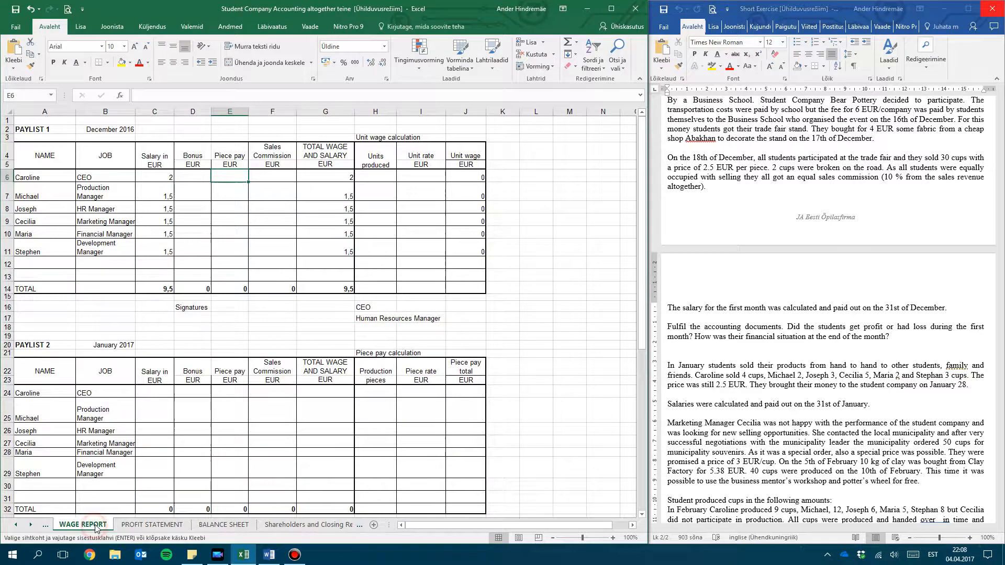
pyautogui.click(385, 157)
pyautogui.moveTo(455, 259); pyautogui.dragTo(462, 286)
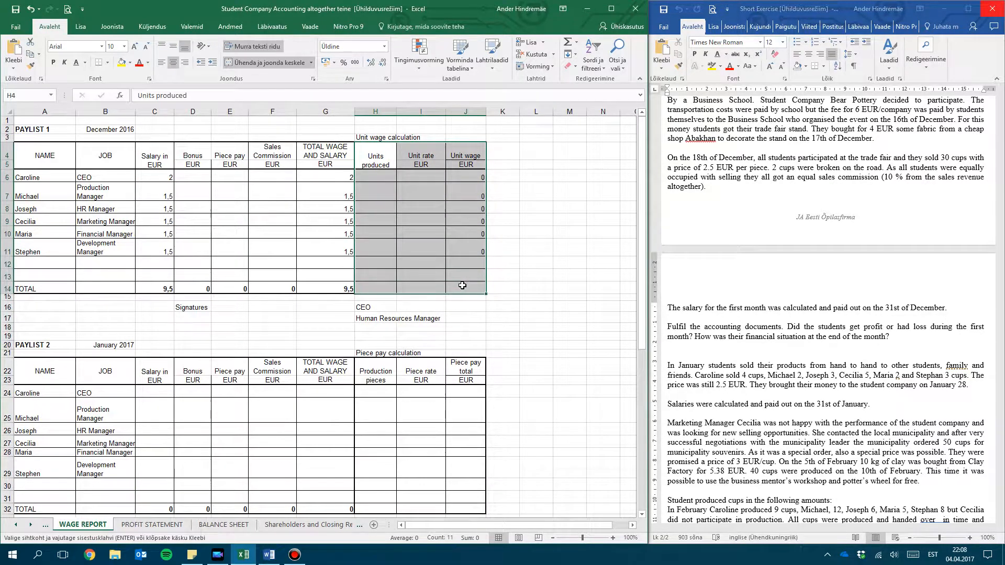
pyautogui.click(462, 285)
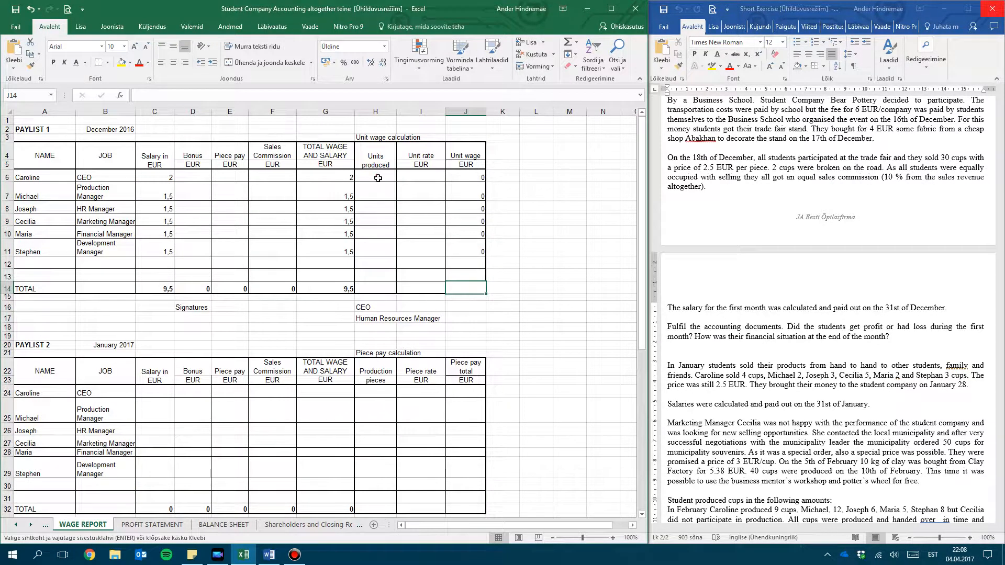
pyautogui.click(378, 178)
pyautogui.hotkey('ctrl', 'v')
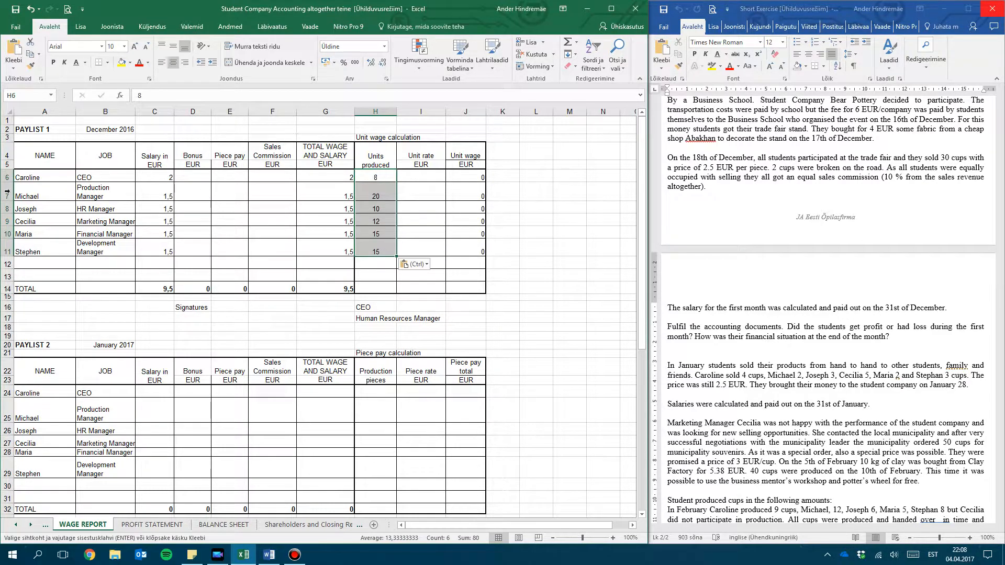
# Set the Unit rate to 0,5 EUR for all six students in the December paylist, I6:I11
pyautogui.moveTo(21, 178); pyautogui.dragTo(24, 251)
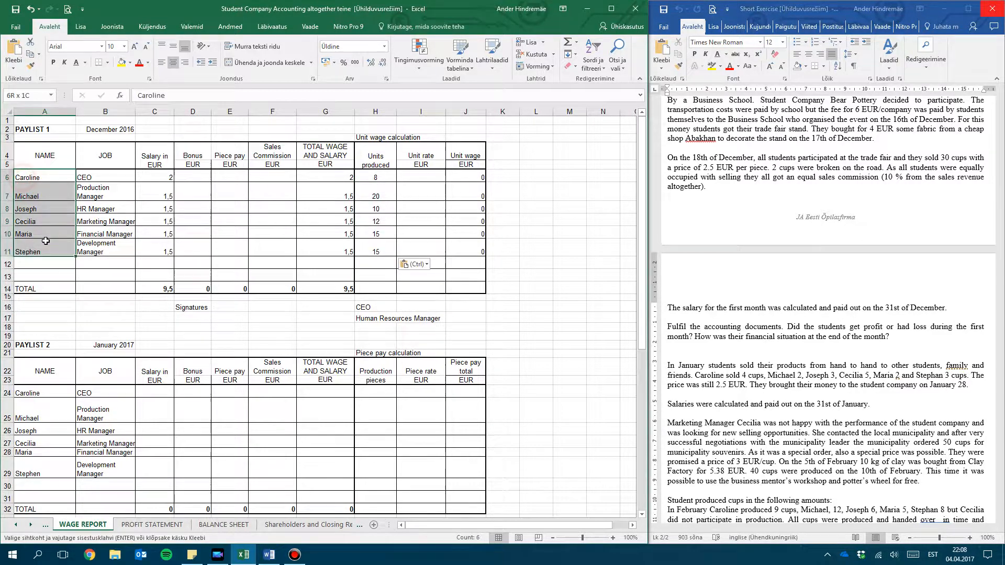
pyautogui.click(429, 186)
pyautogui.click(428, 178)
pyautogui.write('0,5')
pyautogui.press('Return')
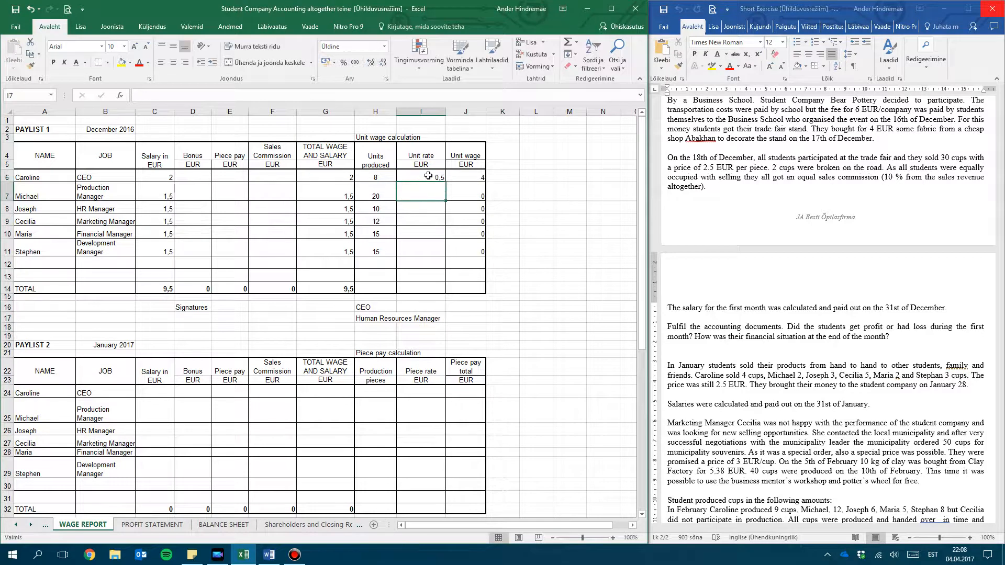
pyautogui.click(435, 178)
pyautogui.moveTo(446, 183); pyautogui.dragTo(442, 256)
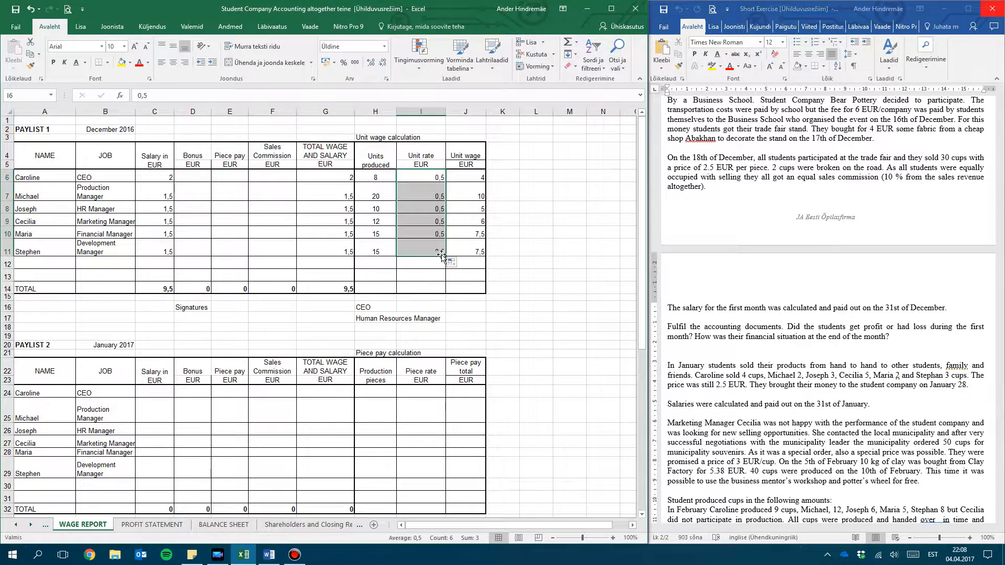
# Check the Unit wage formulas of the December paylist against the units produced
pyautogui.click(492, 207)
pyautogui.moveTo(480, 174); pyautogui.dragTo(476, 257)
pyautogui.click(475, 175)
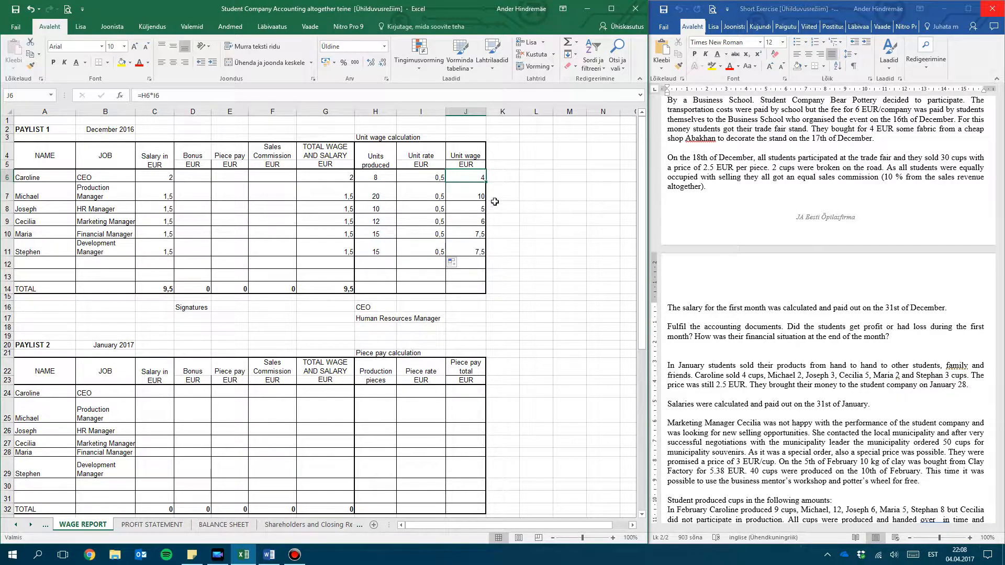
pyautogui.click(470, 194)
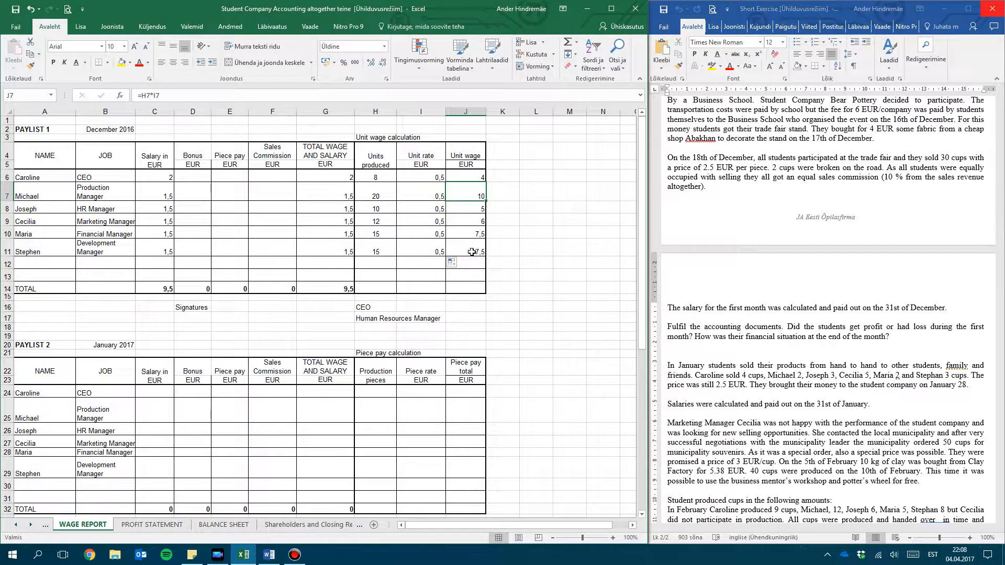
pyautogui.click(385, 192)
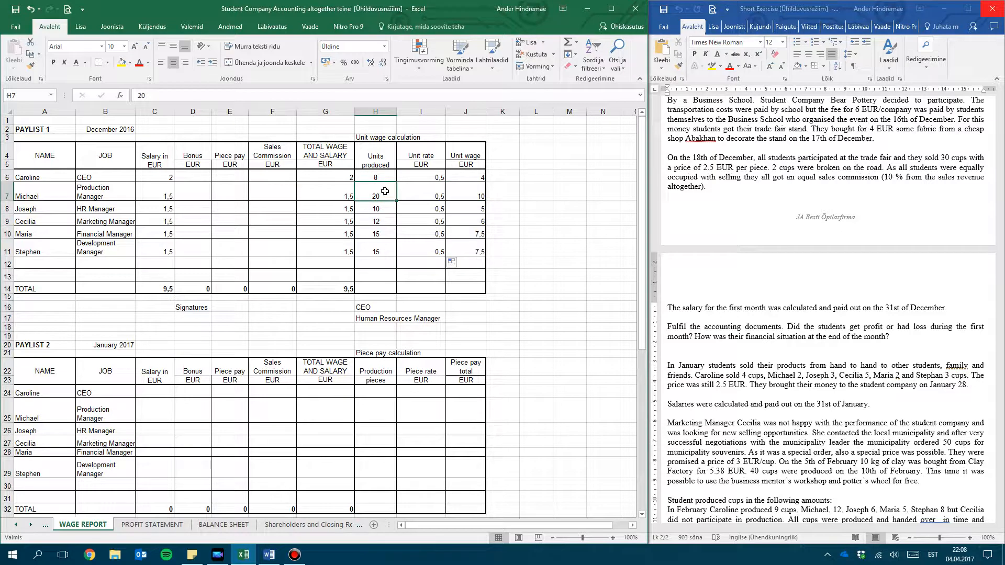
# Try to copy the unit wages from J6:J11 into the December Piece pay column
pyautogui.moveTo(475, 173); pyautogui.dragTo(470, 246)
pyautogui.hotkey('ctrl', 'c')
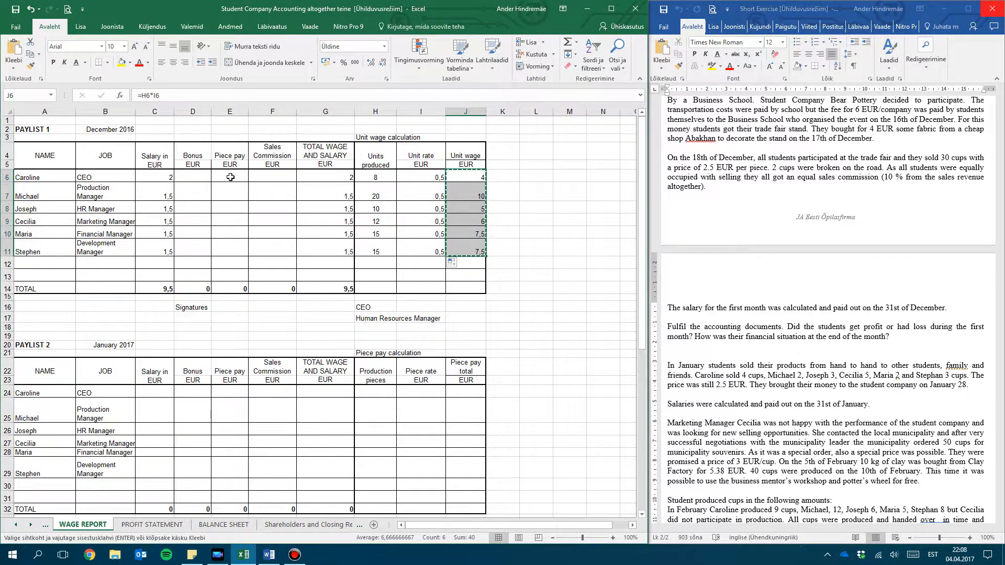
pyautogui.click(231, 176)
pyautogui.hotkey('ctrl', 'v')
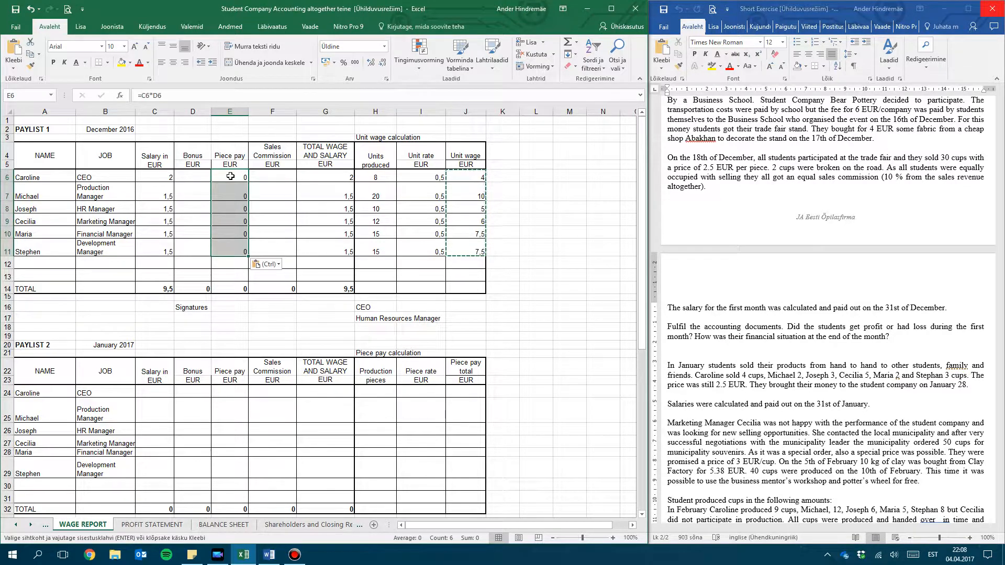
pyautogui.hotkey('ctrl', 'z')
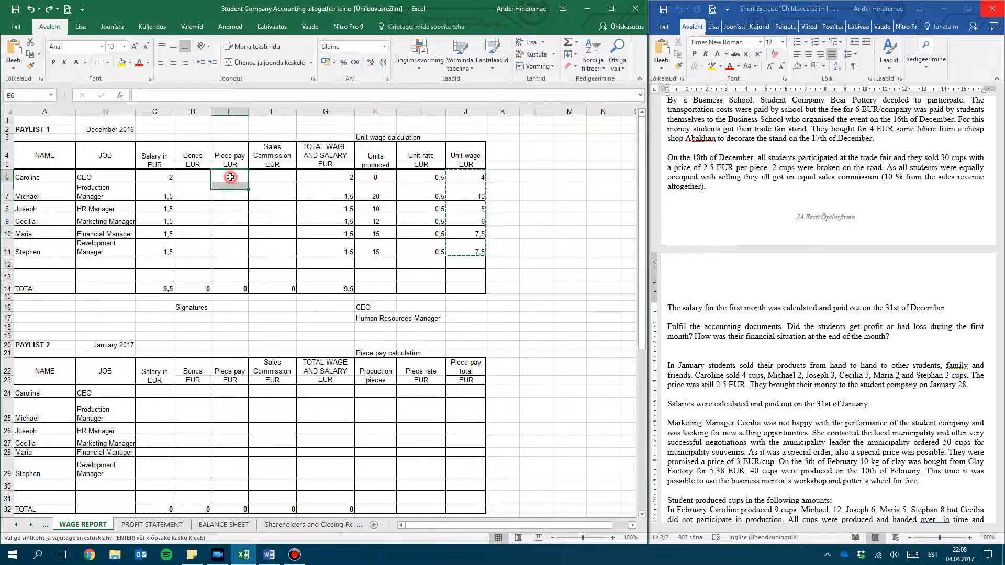
# Enter the December Piece pay amounts 4, 10, 5, 6, 7,5 and 7,5 in cells E6 to E11
pyautogui.write('4')
pyautogui.press('Return')
pyautogui.write('10')
pyautogui.press('Return')
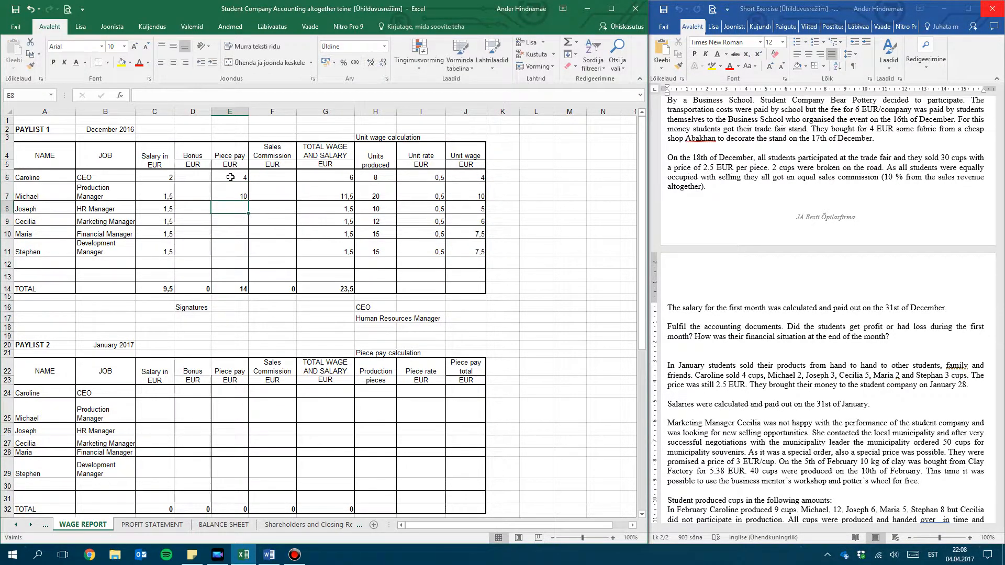
pyautogui.write('5')
pyautogui.press('Return')
pyautogui.write('6')
pyautogui.press('Return')
pyautogui.write('7,5')
pyautogui.press('Return')
pyautogui.press('Return')
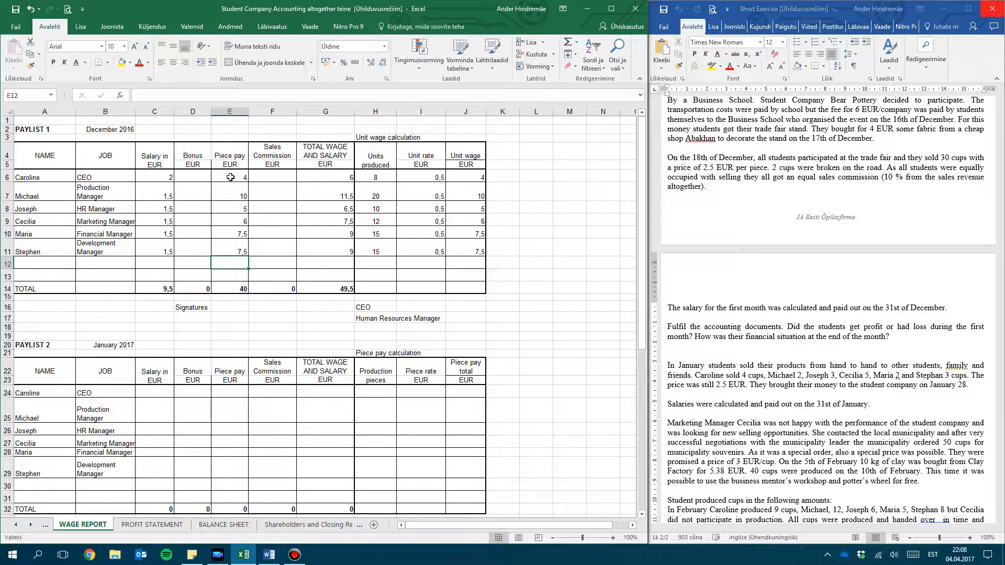
# Set the December Sales Commission to 1,25 EUR for all six students in F6:F11
pyautogui.click(285, 177)
pyautogui.write('1,')
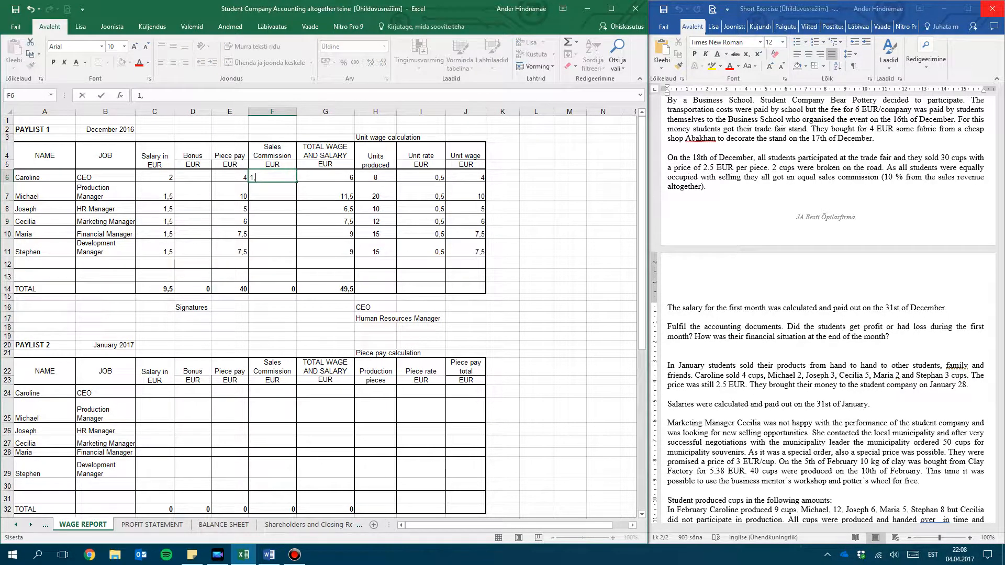
pyautogui.write('25')
pyautogui.press('Return')
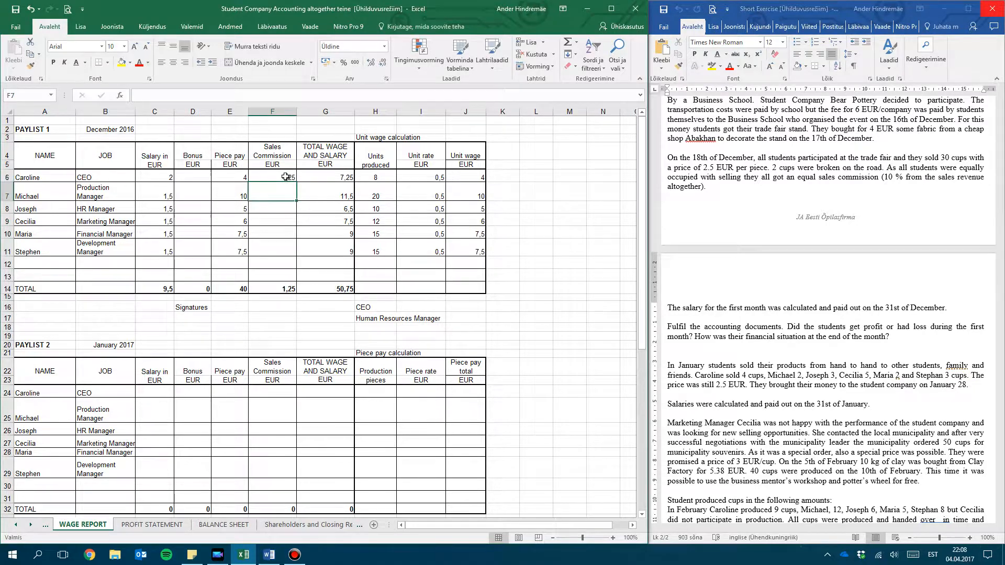
pyautogui.click(290, 177)
pyautogui.moveTo(297, 182); pyautogui.dragTo(288, 257)
# Check the trade fair commission on the SALES REPORT sheet against the paylist, and return to the WAGE REPORT sheet
pyautogui.click(20, 525)
pyautogui.click(20, 525)
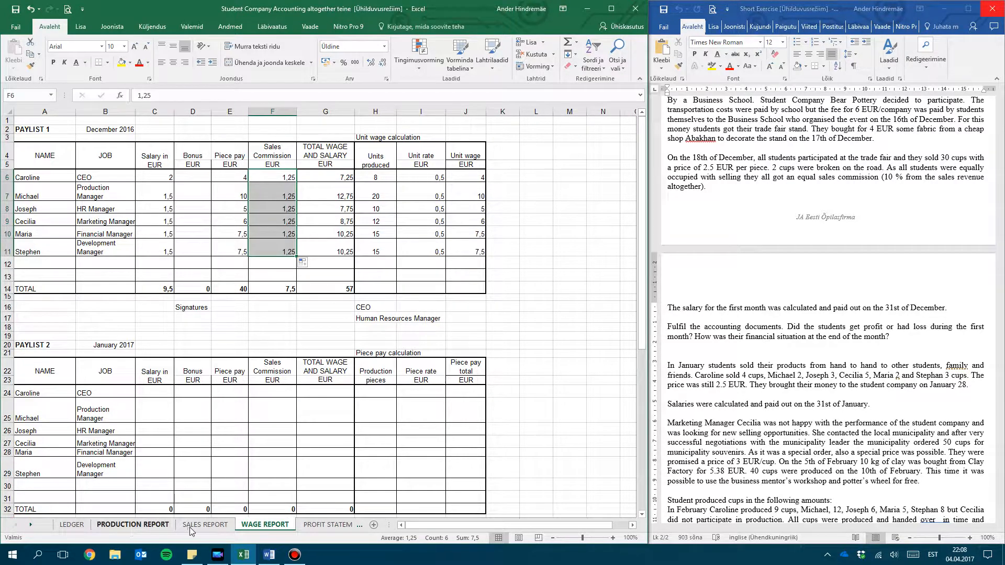
pyautogui.click(205, 525)
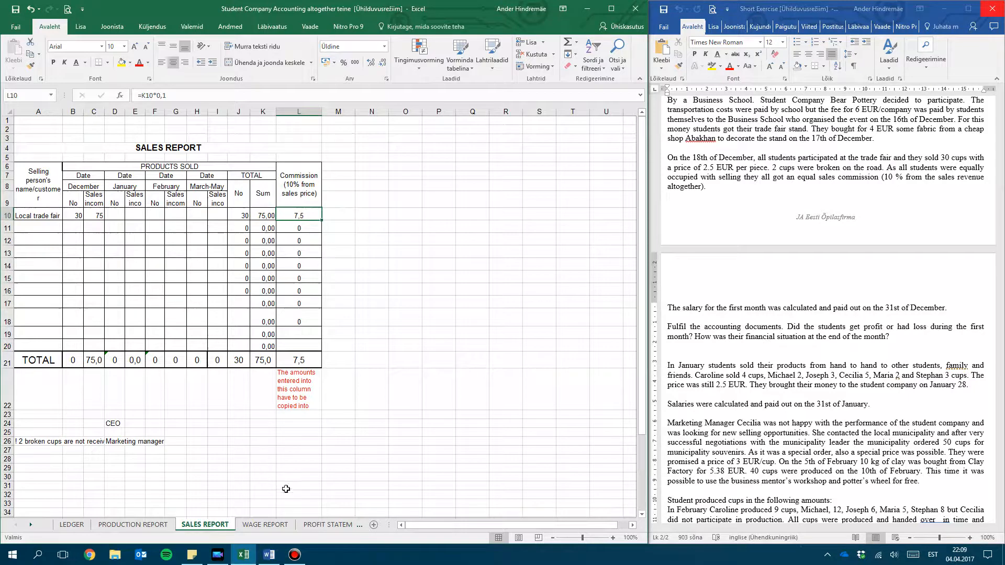
pyautogui.click(30, 525)
pyautogui.click(30, 525)
pyautogui.click(30, 525)
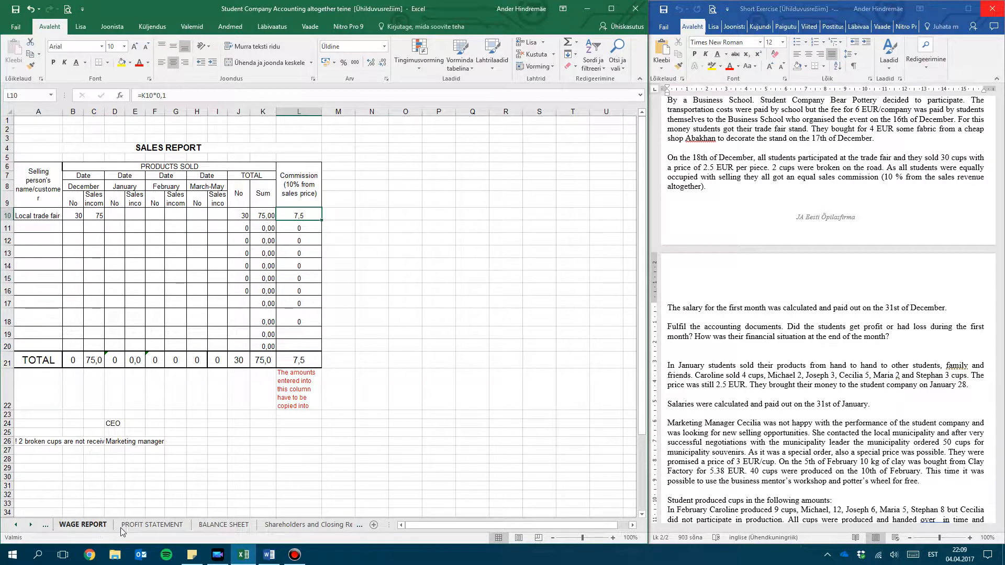
pyautogui.click(82, 525)
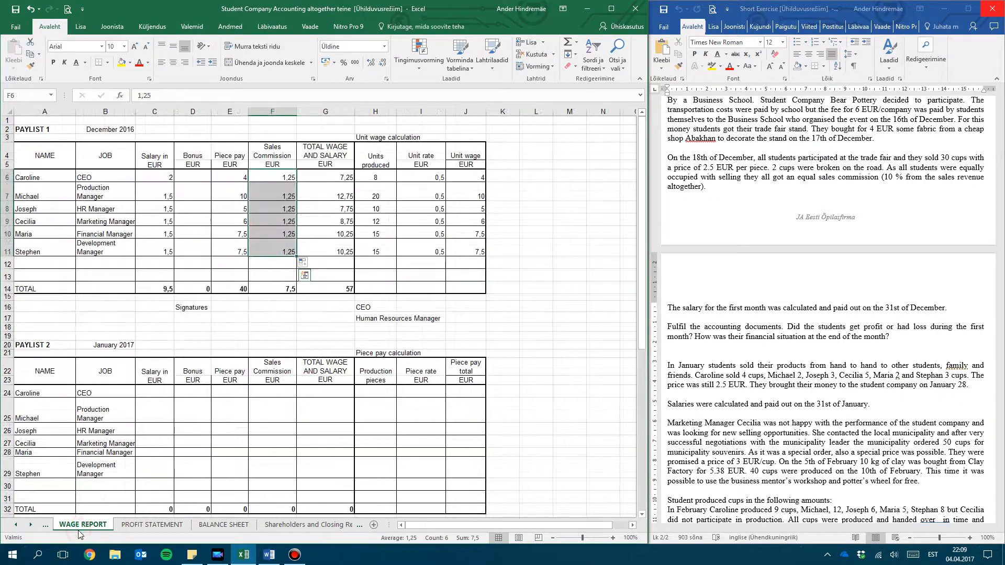
# Check the December wage total, and record 57 paid out with a cash balance of 60,88 in row 19 of the LEDGER sheet
pyautogui.click(216, 362)
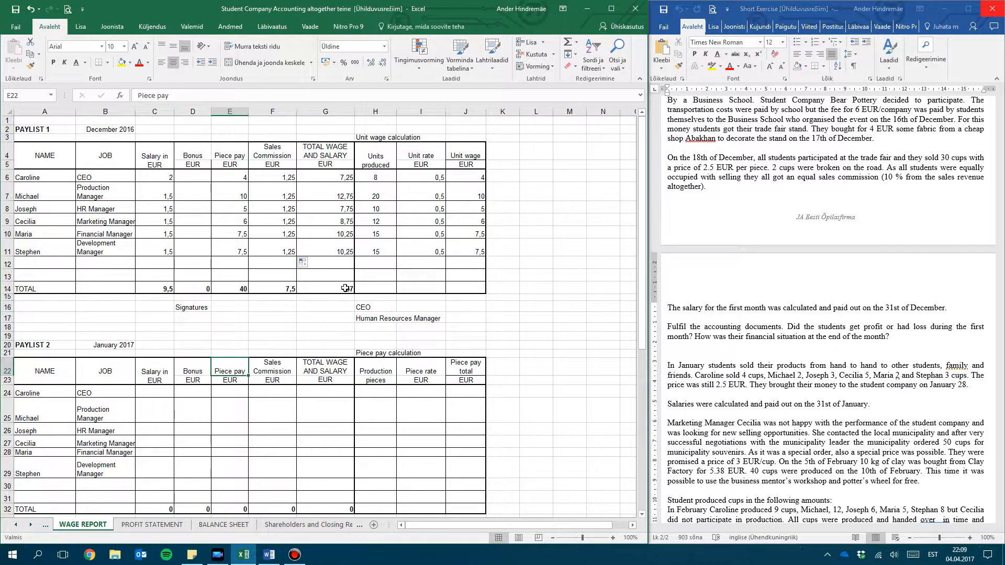
pyautogui.click(345, 288)
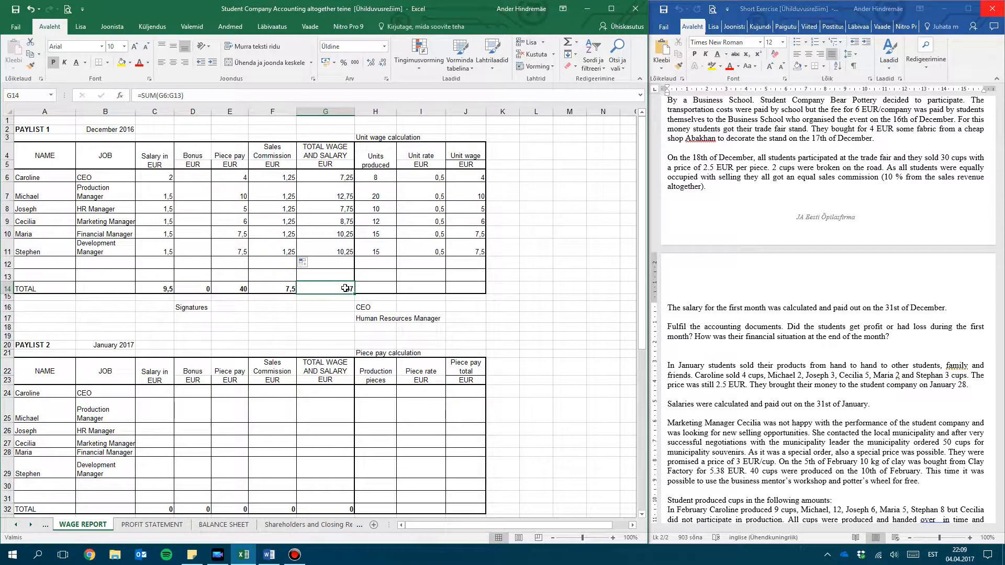
pyautogui.click(15, 524)
pyautogui.click(15, 524)
pyautogui.click(15, 525)
pyautogui.click(72, 525)
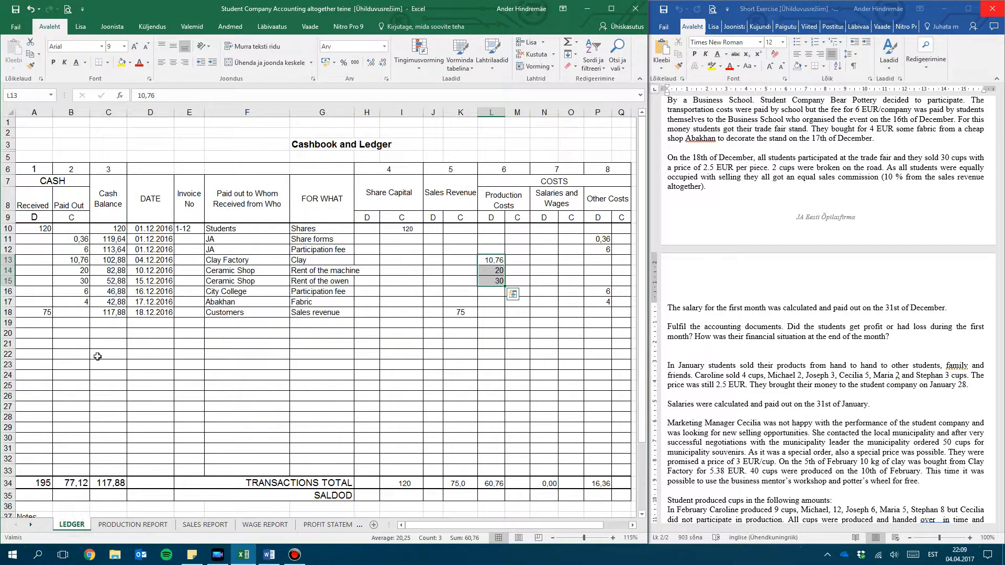
pyautogui.click(67, 322)
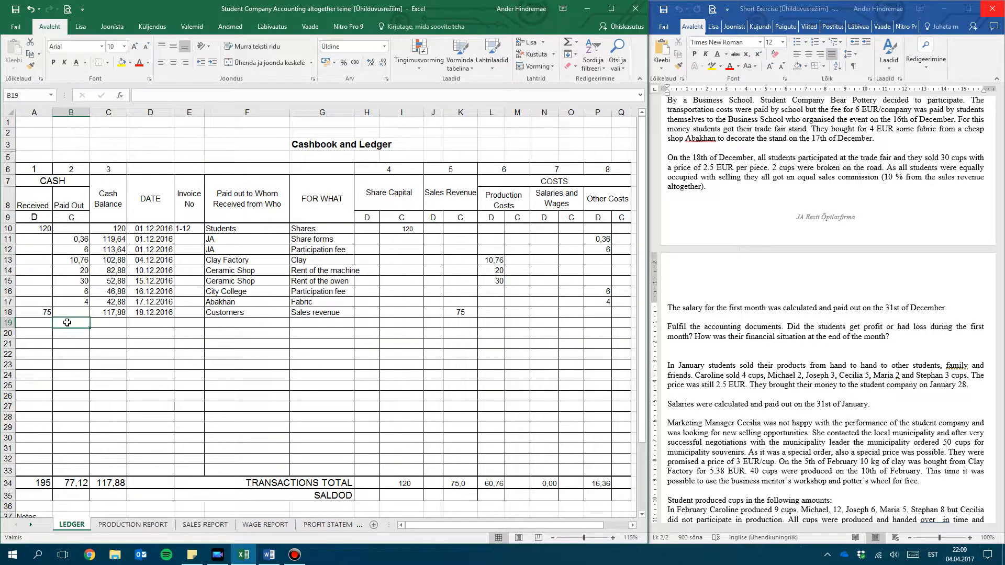
pyautogui.write('57')
pyautogui.press('Tab')
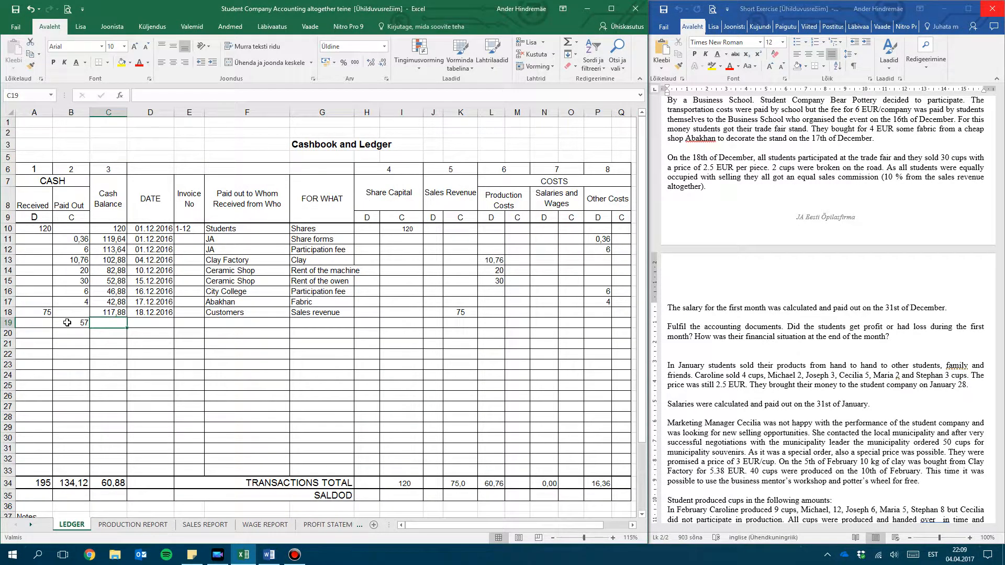
pyautogui.write('60,,88')
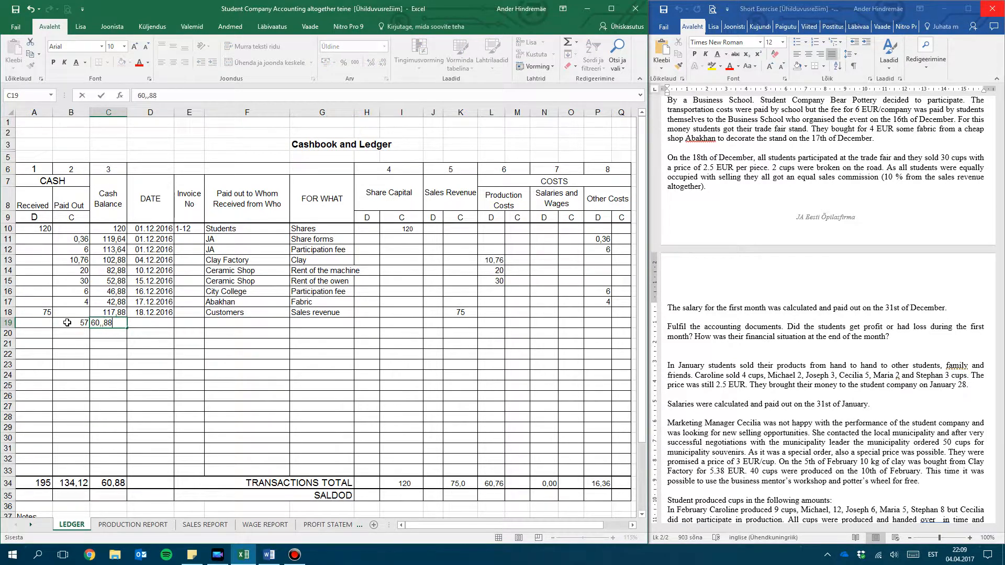
pyautogui.write('8')
pyautogui.press('Tab')
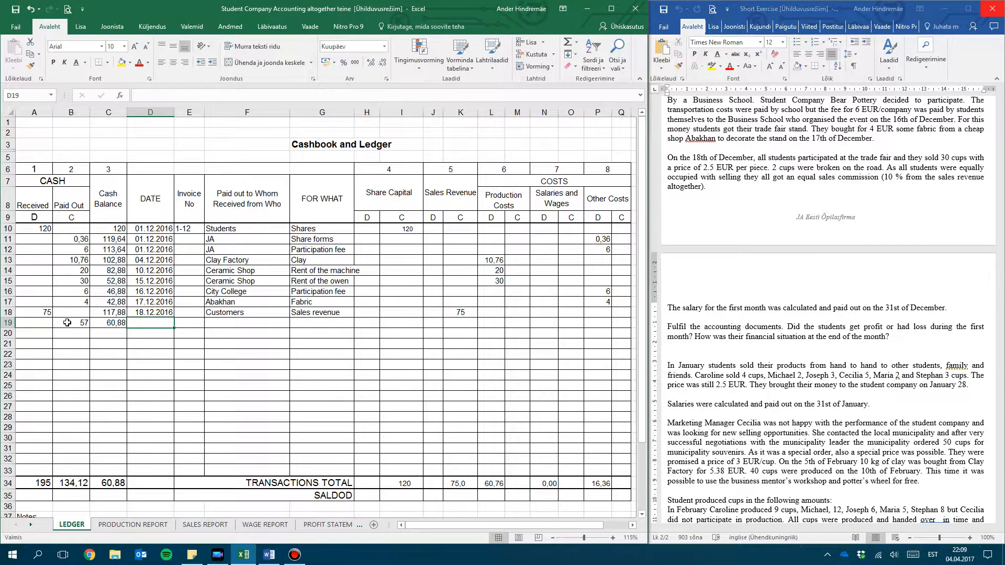
# Date the row 19 payout 31.12.2016 and enter Students as the recipient in F19
pyautogui.write('31')
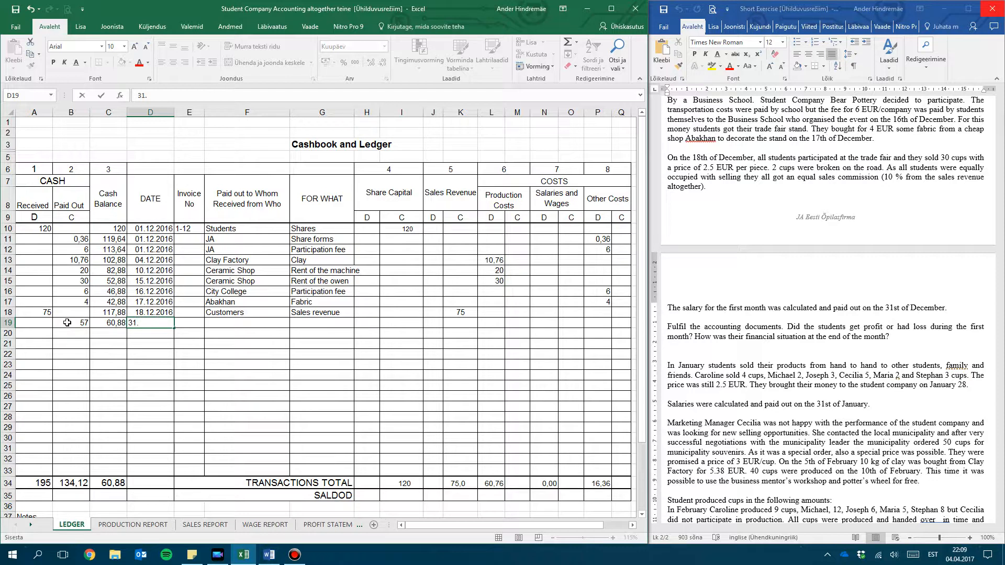
pyautogui.write('.12.2016')
pyautogui.press('Tab')
pyautogui.write('Stud')
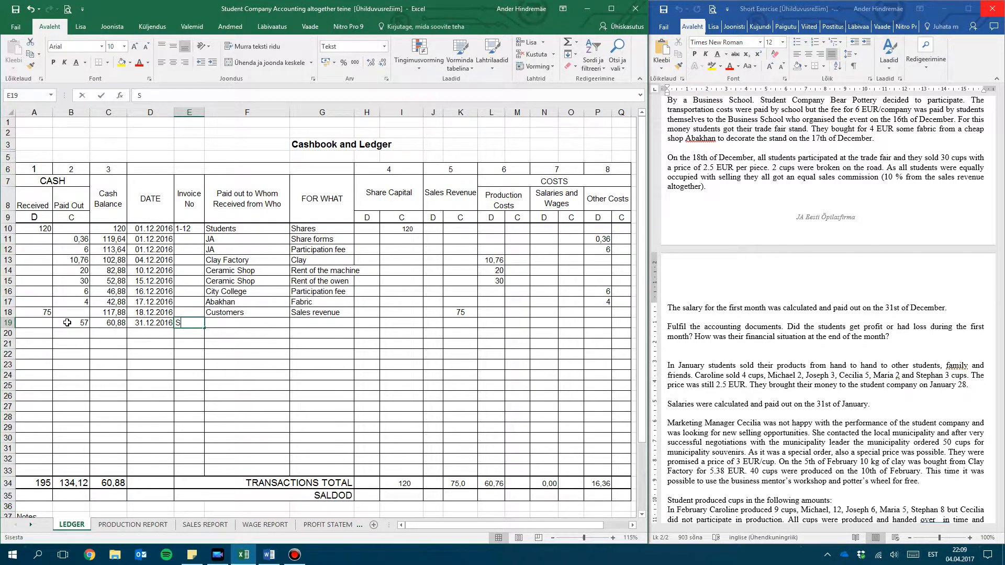
pyautogui.press('BackSpace')
pyautogui.press('BackSpace')
pyautogui.press('BackSpace')
pyautogui.press('BackSpace')
pyautogui.press('BackSpace')
pyautogui.press('Tab')
pyautogui.write('Students')
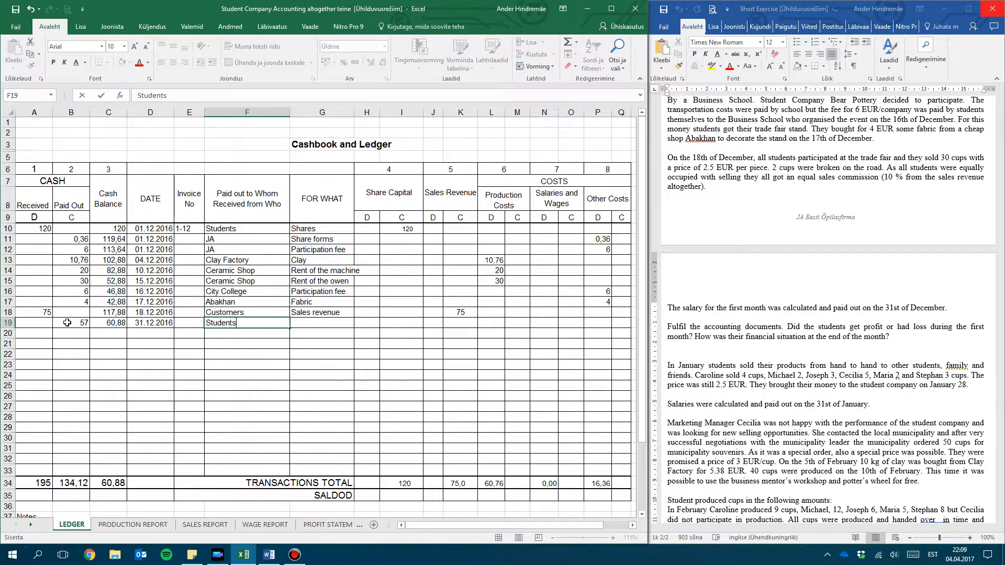
pyautogui.press('Tab')
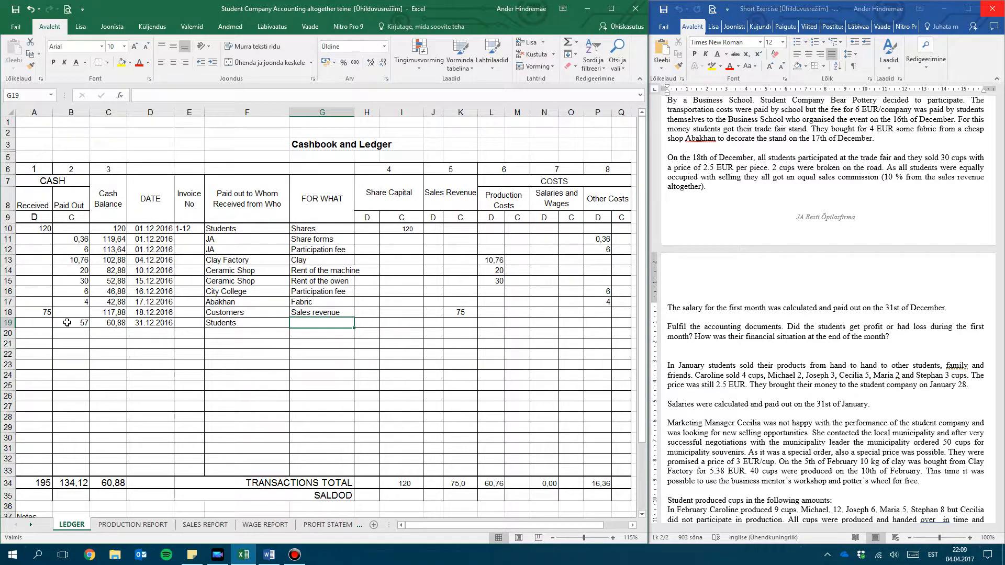
# Enter PL1 as the invoice number and Salaries as the purpose of the 31.12.2016 payout
pyautogui.click(186, 324)
pyautogui.write('PAY')
pyautogui.press('BackSpace')
pyautogui.press('BackSpace')
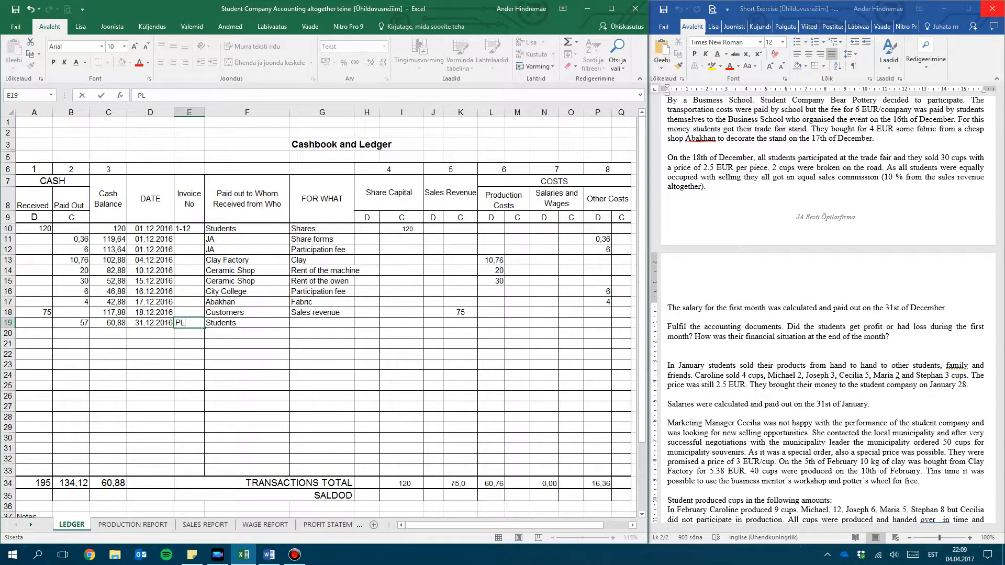
pyautogui.write('L1')
pyautogui.press('Tab')
pyautogui.press('Tab')
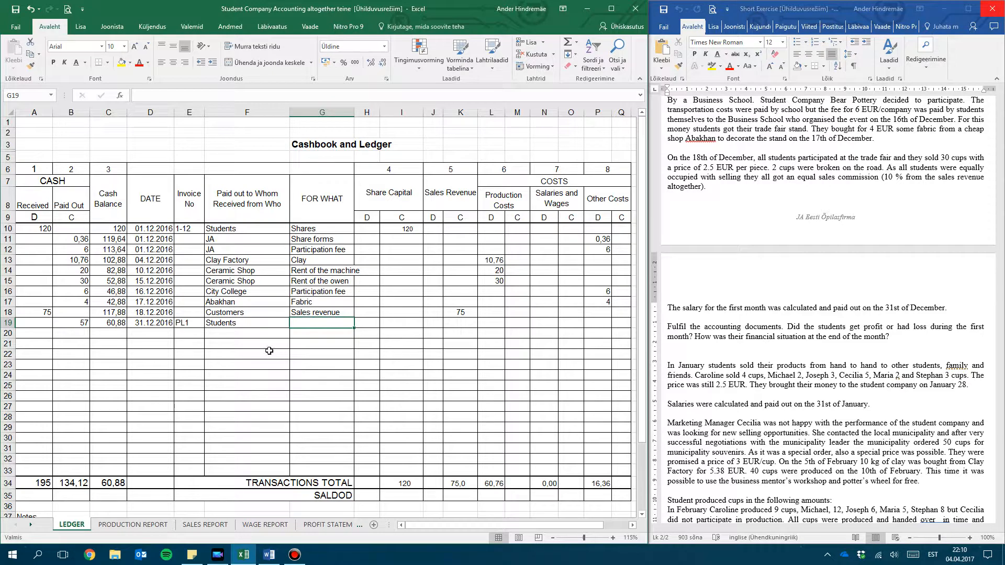
pyautogui.write('Sa')
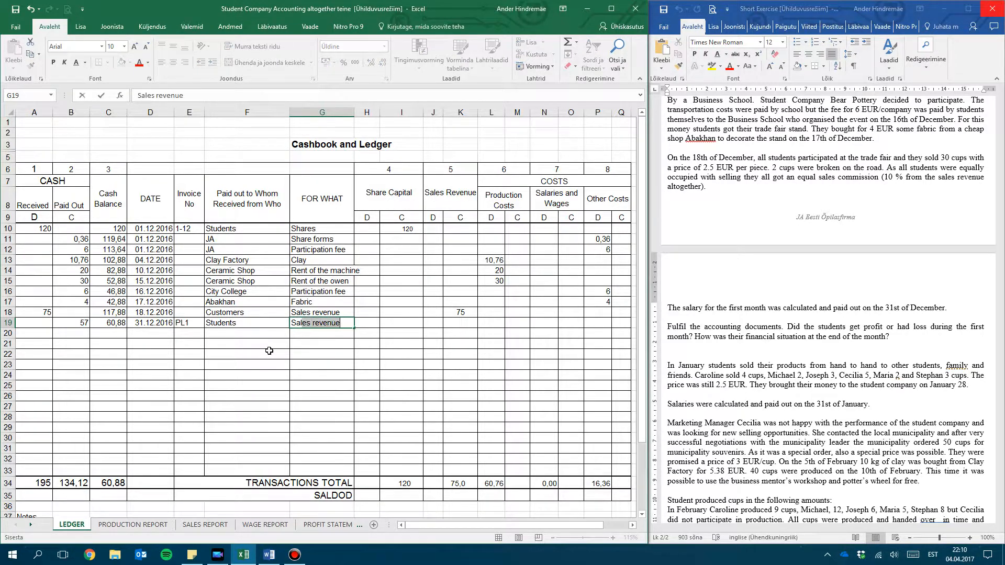
pyautogui.write('laries')
pyautogui.press('Tab')
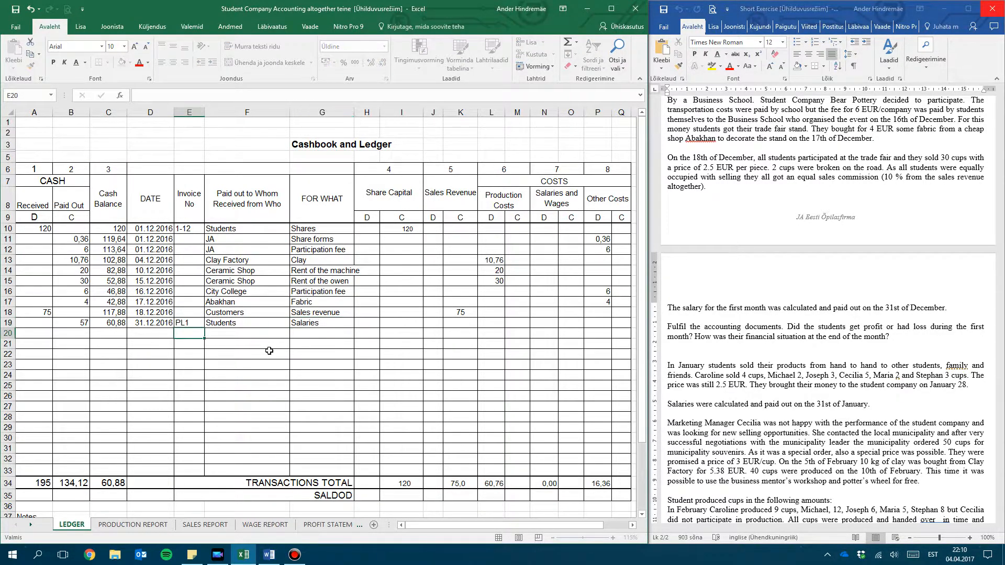
# Post 57 to the debit column of Salaries and Wages in cell N19 of the ledger
pyautogui.click(409, 278)
pyautogui.click(293, 311)
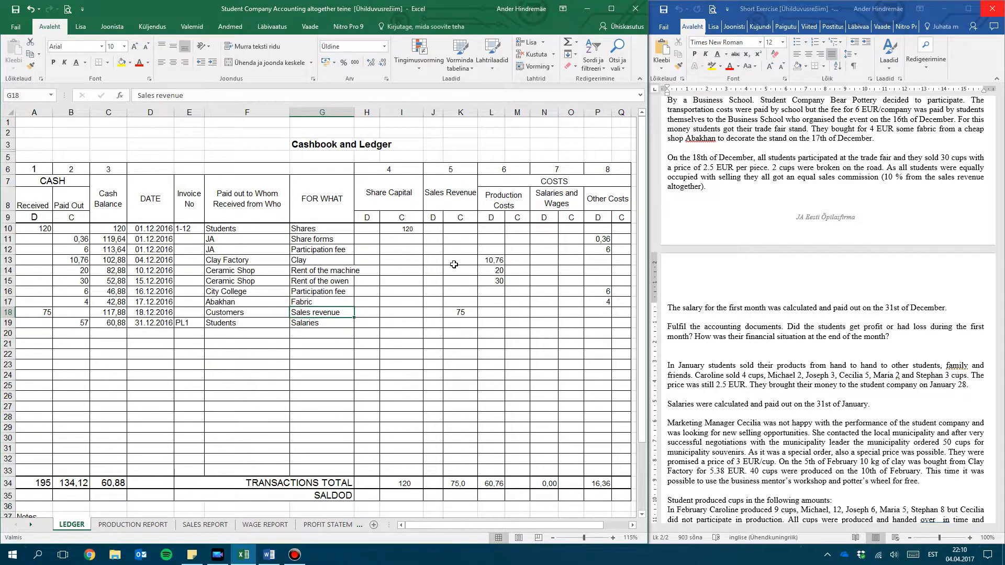
pyautogui.click(553, 189)
pyautogui.moveTo(554, 188); pyautogui.dragTo(548, 305)
pyautogui.click(77, 227)
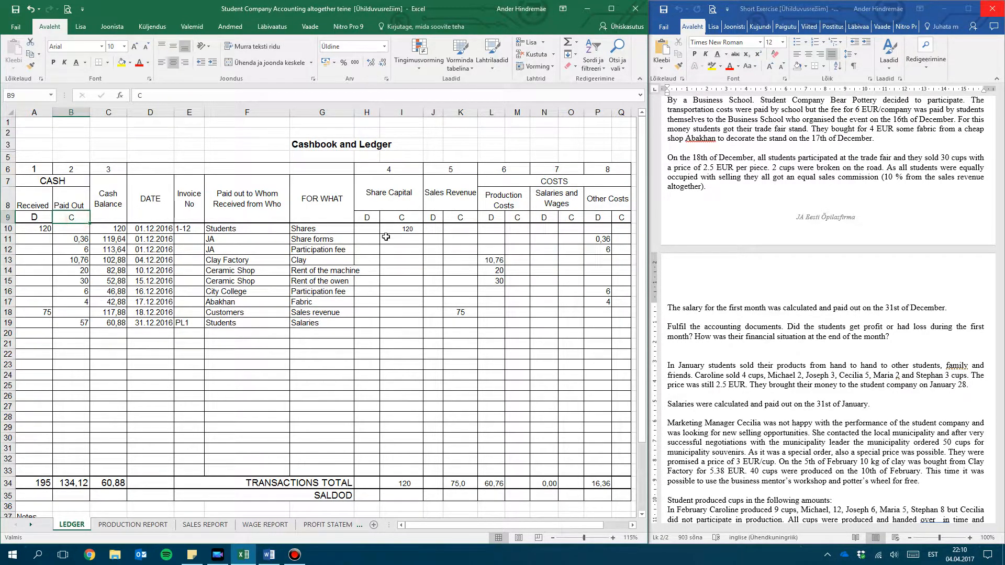
pyautogui.click(546, 216)
pyautogui.click(539, 325)
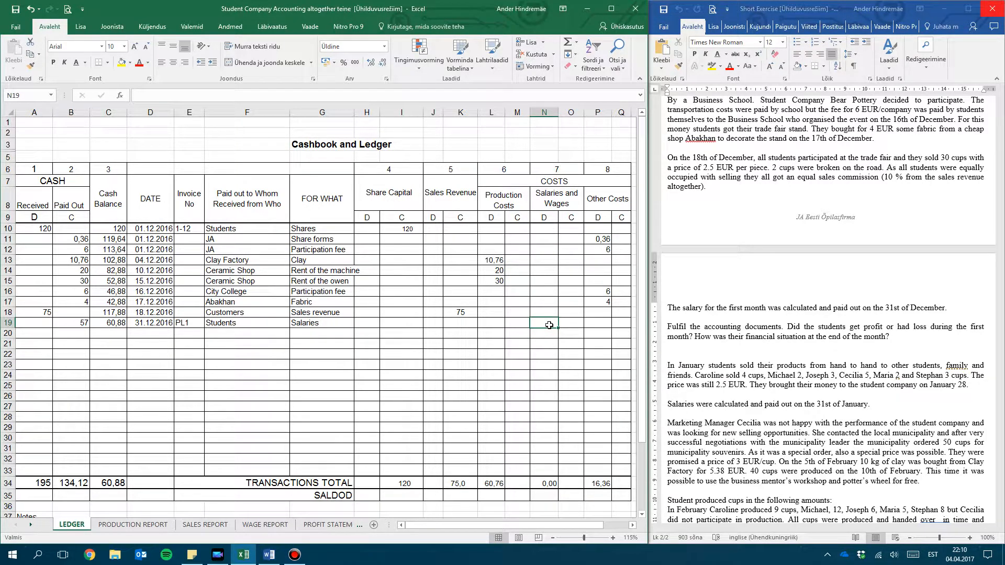
pyautogui.write('57')
pyautogui.press('Return')
# Review the December totals, unit wages, piece pay, commissions and salaries on the WAGE REPORT sheet
pyautogui.click(266, 525)
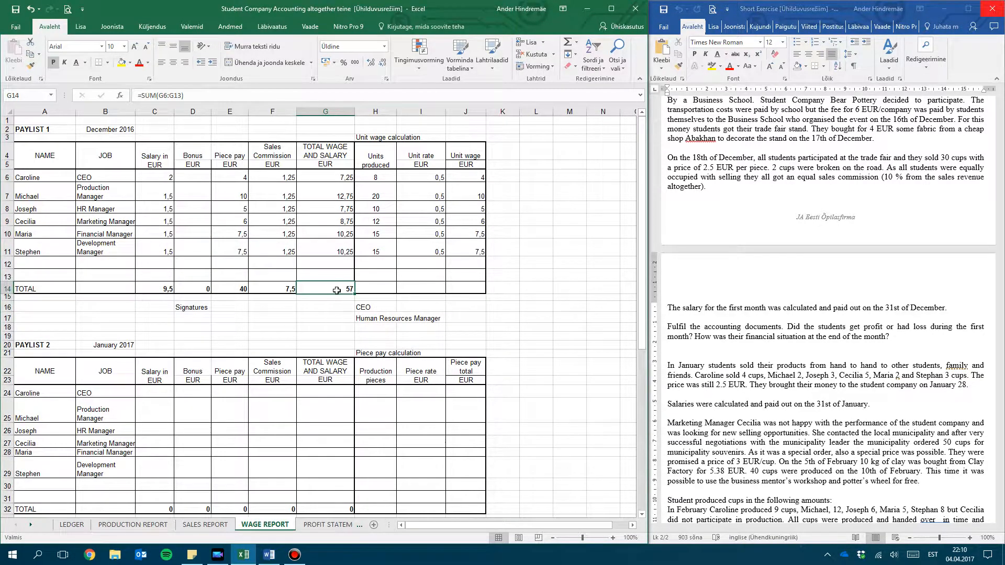
pyautogui.moveTo(337, 178); pyautogui.dragTo(21, 178)
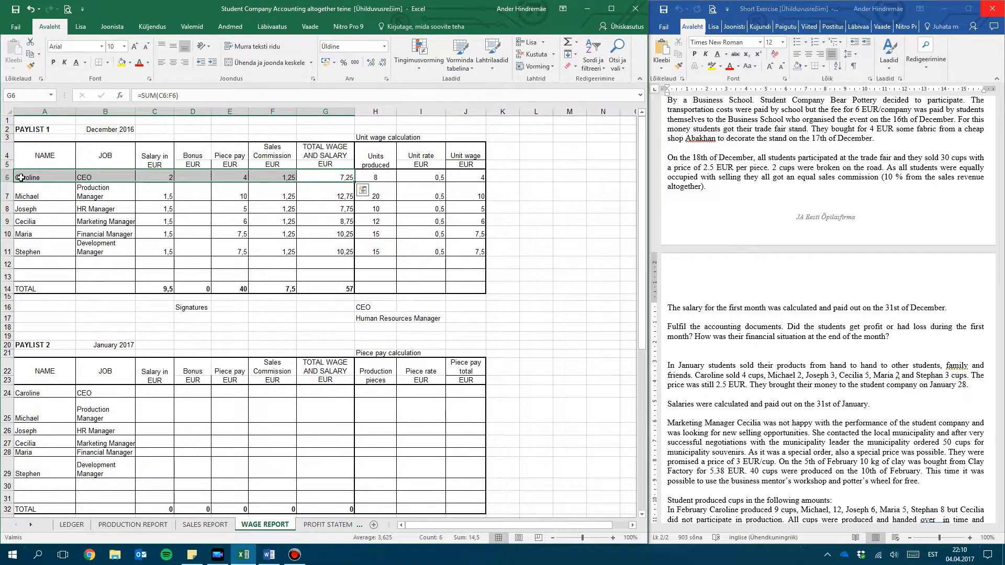
pyautogui.moveTo(338, 192); pyautogui.dragTo(67, 193)
pyautogui.click(461, 188)
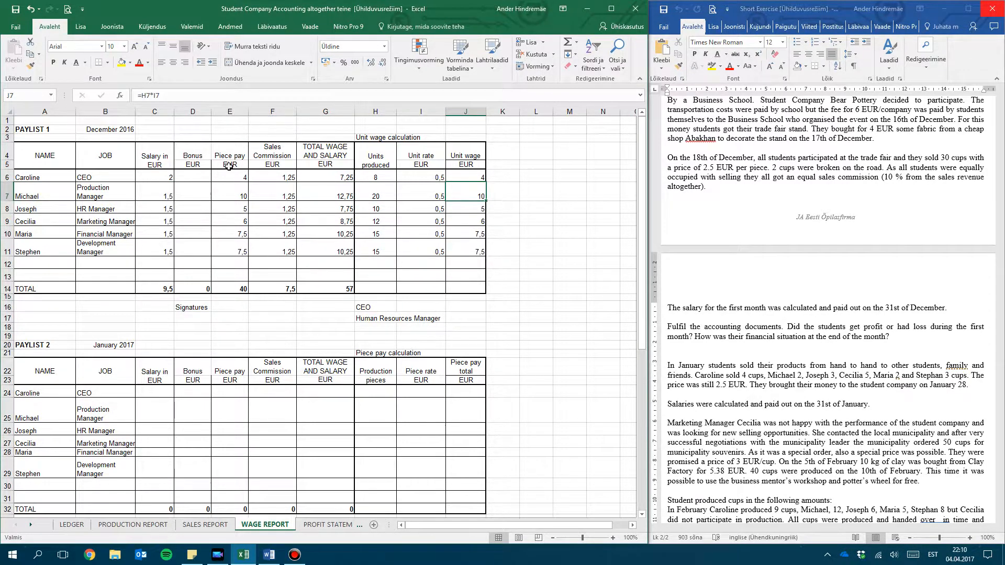
pyautogui.moveTo(223, 174); pyautogui.dragTo(244, 232)
pyautogui.moveTo(261, 194); pyautogui.dragTo(261, 251)
pyautogui.moveTo(156, 173); pyautogui.dragTo(157, 250)
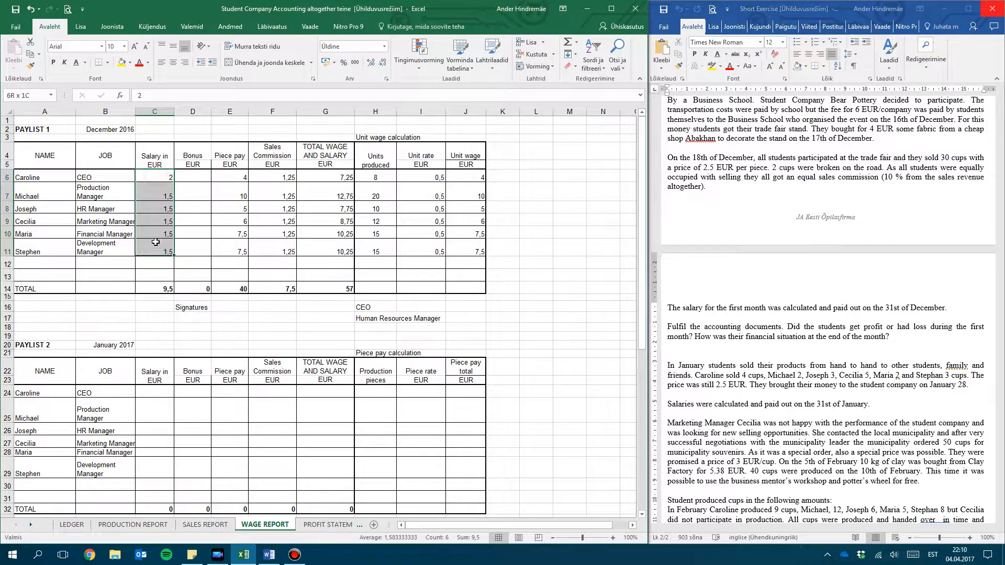
# Read the question about first-month profit or loss in the Word exercise, and examine the December statement on Excel's PROFIT STATEMENT sheet
pyautogui.click(735, 370)
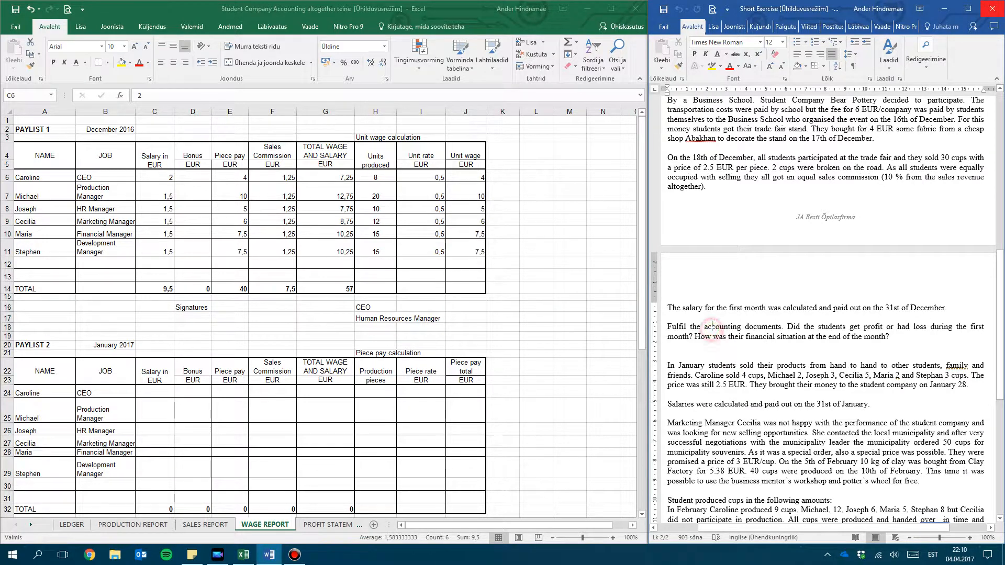
pyautogui.moveTo(669, 326); pyautogui.dragTo(978, 328)
pyautogui.click(905, 335)
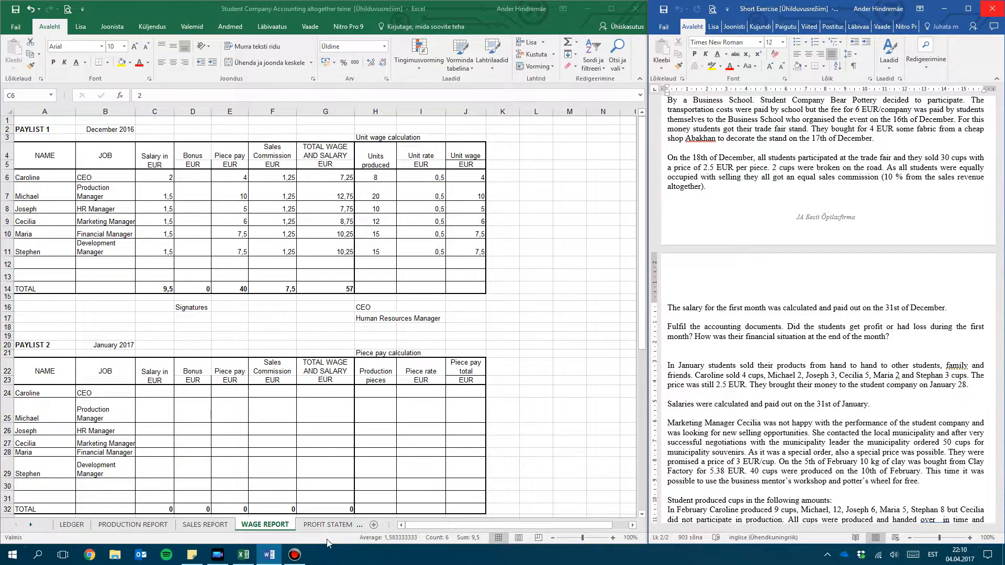
pyautogui.click(322, 526)
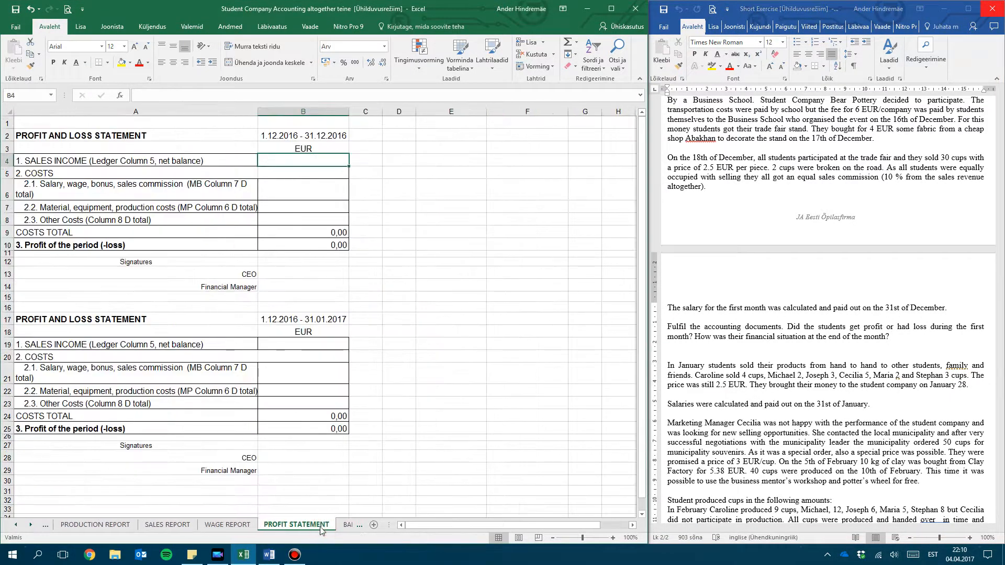
pyautogui.click(282, 275)
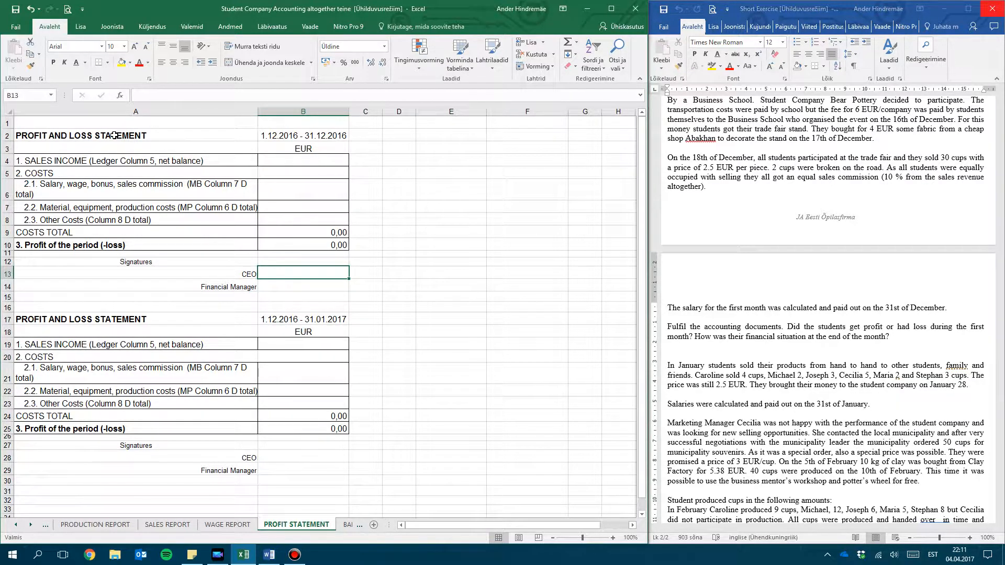
pyautogui.click(123, 160)
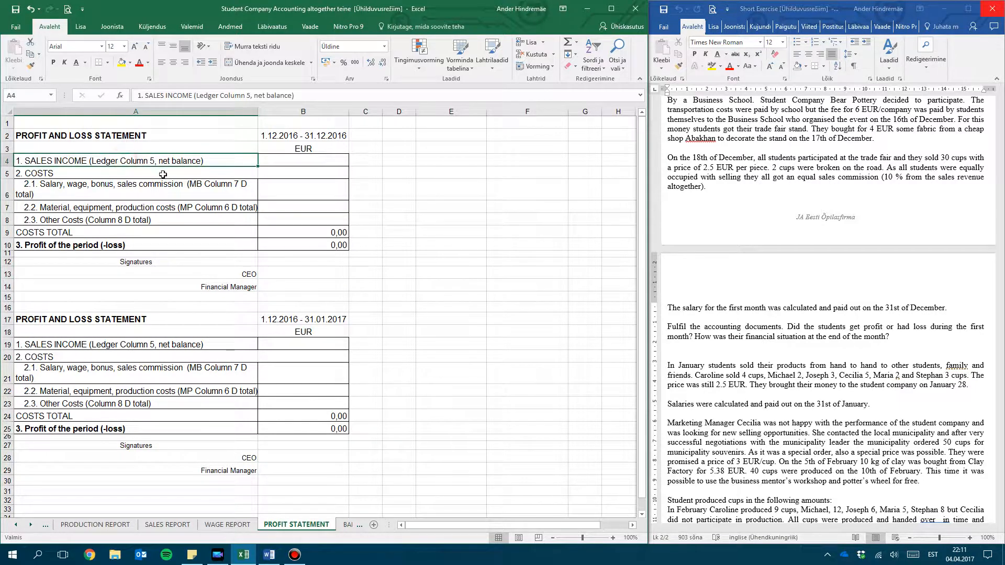
pyautogui.click(280, 172)
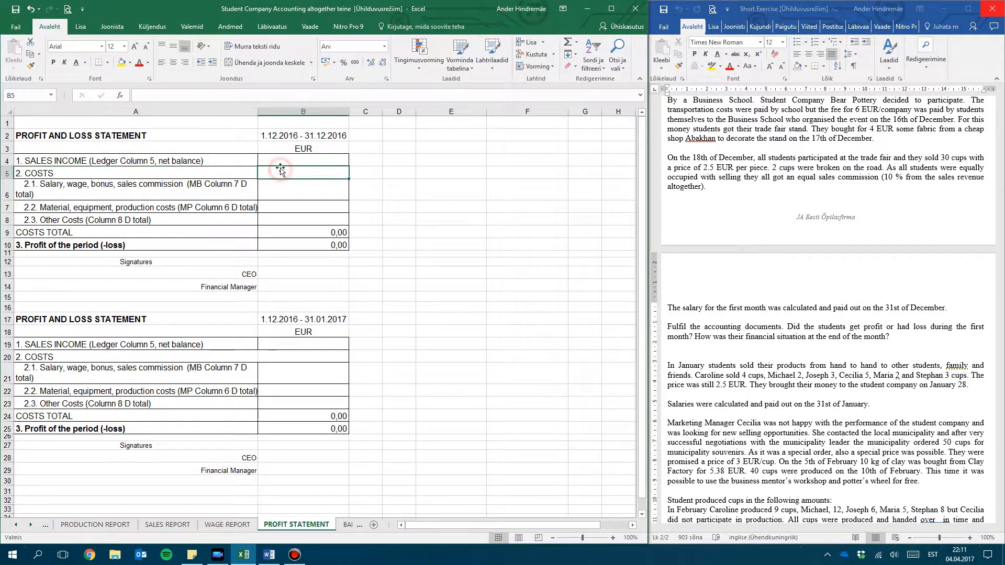
# Look up the Sales Revenue total in the ledger, and enter 75 as the December sales income in B4 of the PROFIT STATEMENT sheet
pyautogui.click(18, 525)
pyautogui.click(71, 524)
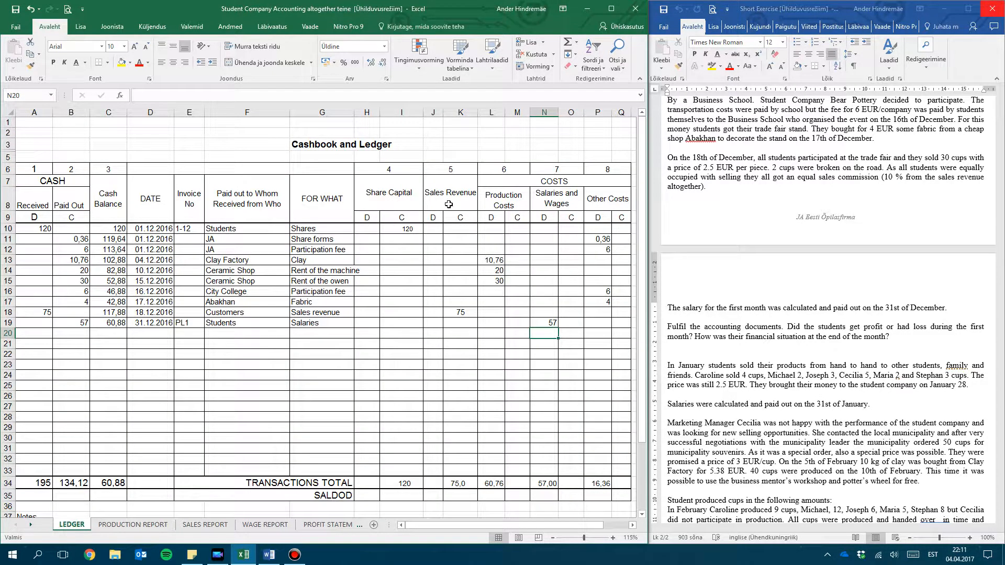
pyautogui.moveTo(452, 201); pyautogui.dragTo(454, 216)
pyautogui.moveTo(456, 345); pyautogui.dragTo(453, 482)
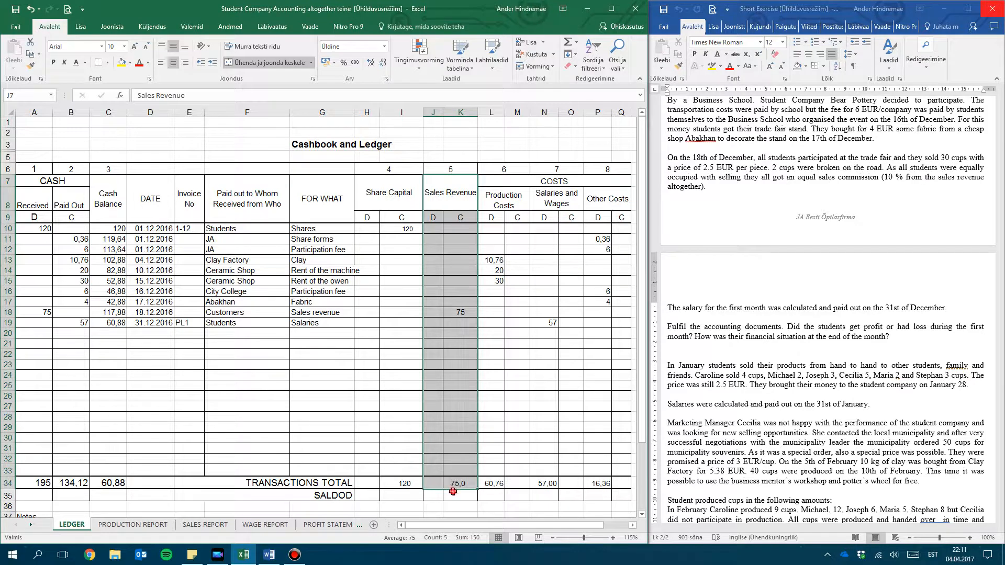
pyautogui.click(454, 492)
pyautogui.click(319, 525)
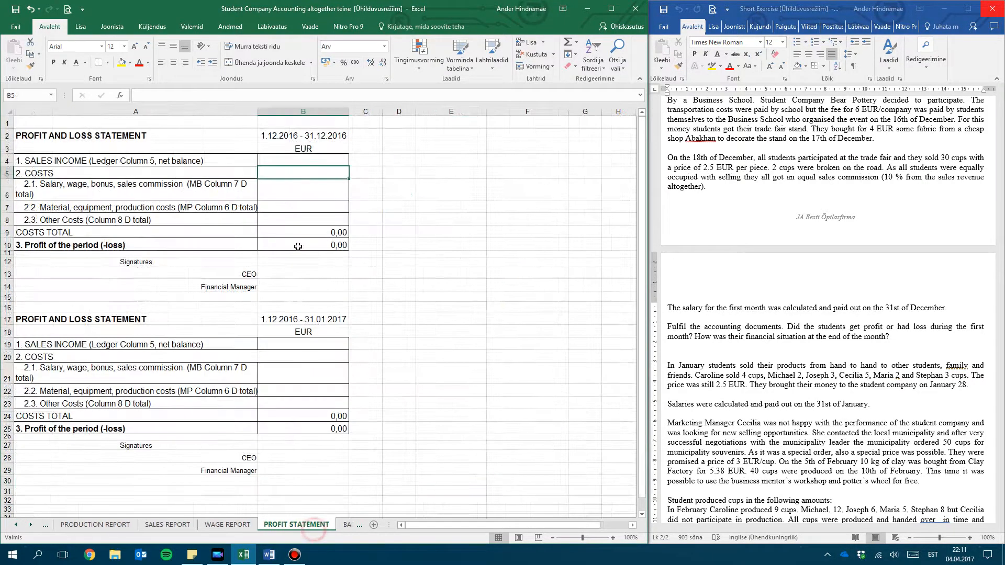
pyautogui.click(304, 162)
pyautogui.write('75')
pyautogui.press('Return')
# Return from the ledger to the PROFIT STATEMENT sheet and enter 57 as the December salary, wage and commission cost in B6
pyautogui.click(82, 524)
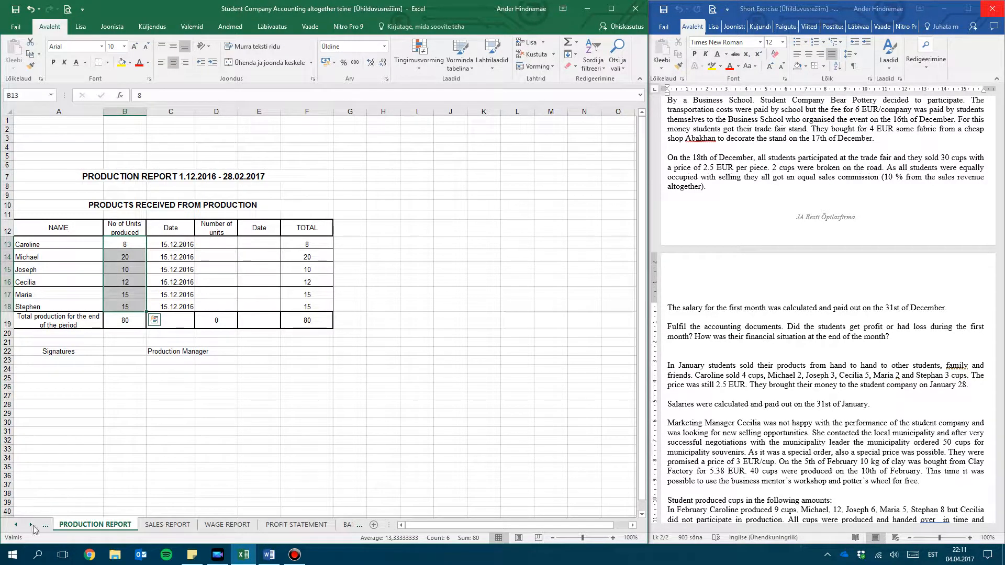
pyautogui.click(16, 525)
pyautogui.click(72, 524)
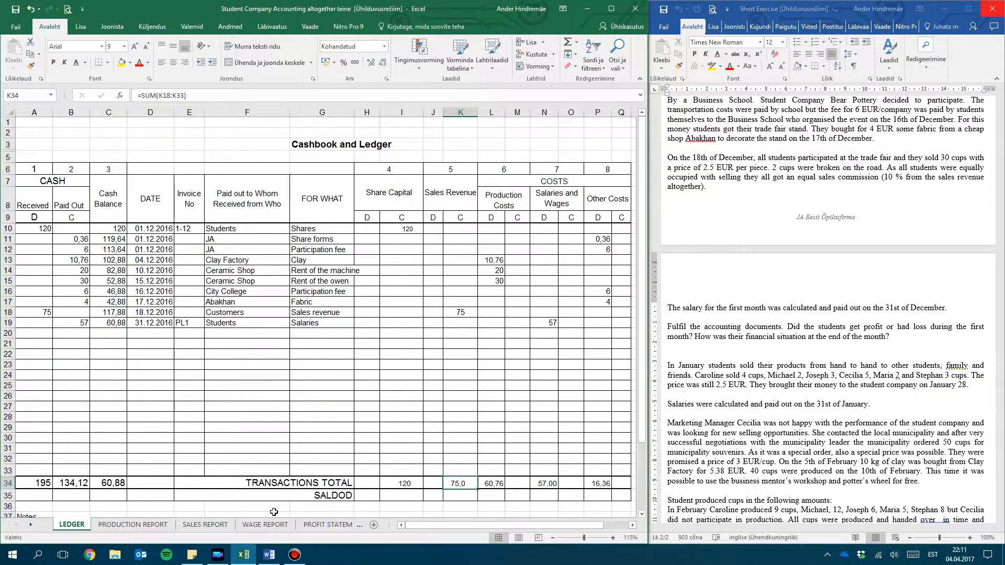
pyautogui.click(328, 525)
pyautogui.click(299, 192)
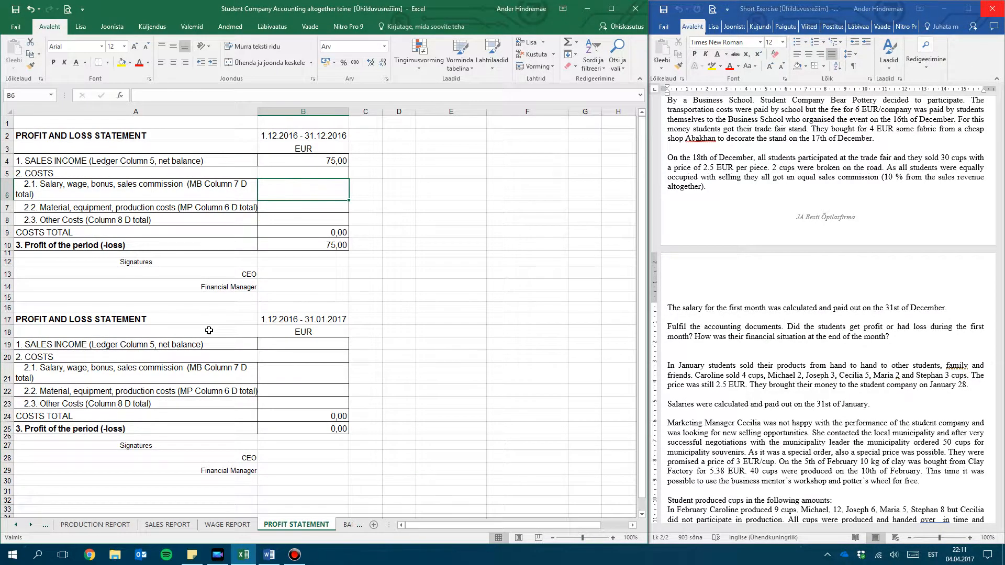
pyautogui.write('57')
pyautogui.press('Return')
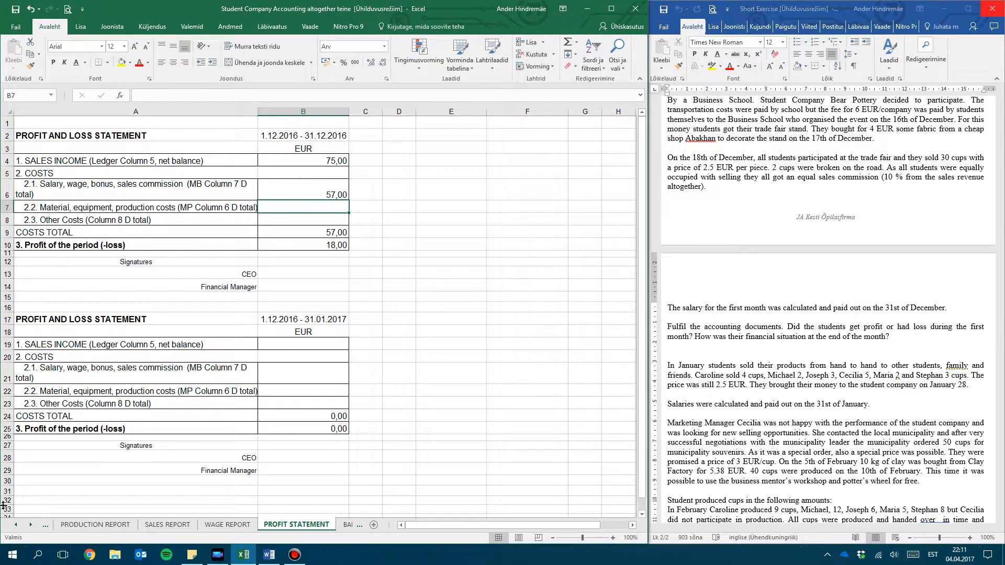
# Check the Salaries and Wages column and its total in N34 of the ledger against the December profit statement
pyautogui.click(16, 524)
pyautogui.click(71, 525)
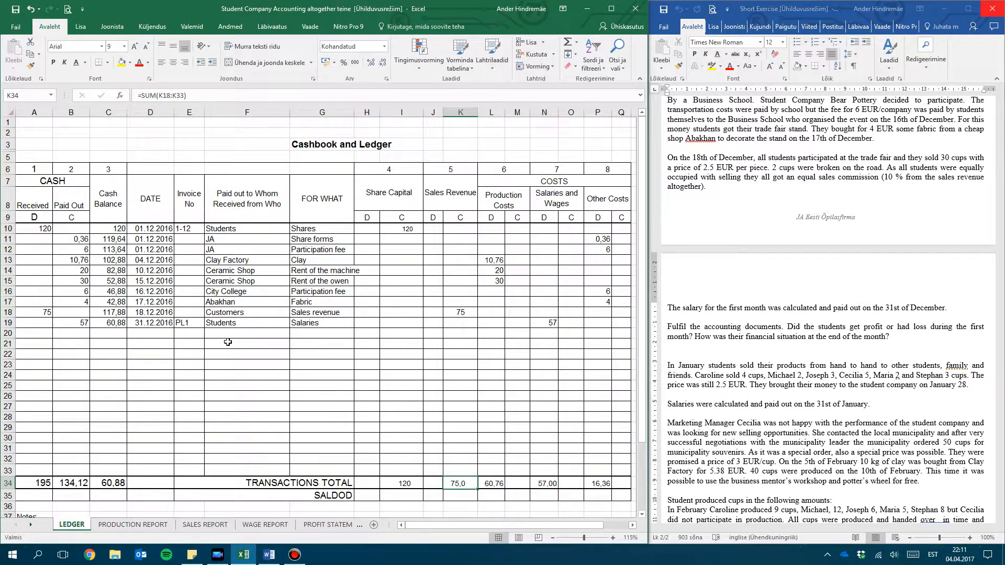
pyautogui.click(565, 198)
pyautogui.moveTo(565, 197); pyautogui.dragTo(547, 487)
pyautogui.click(546, 494)
pyautogui.click(546, 484)
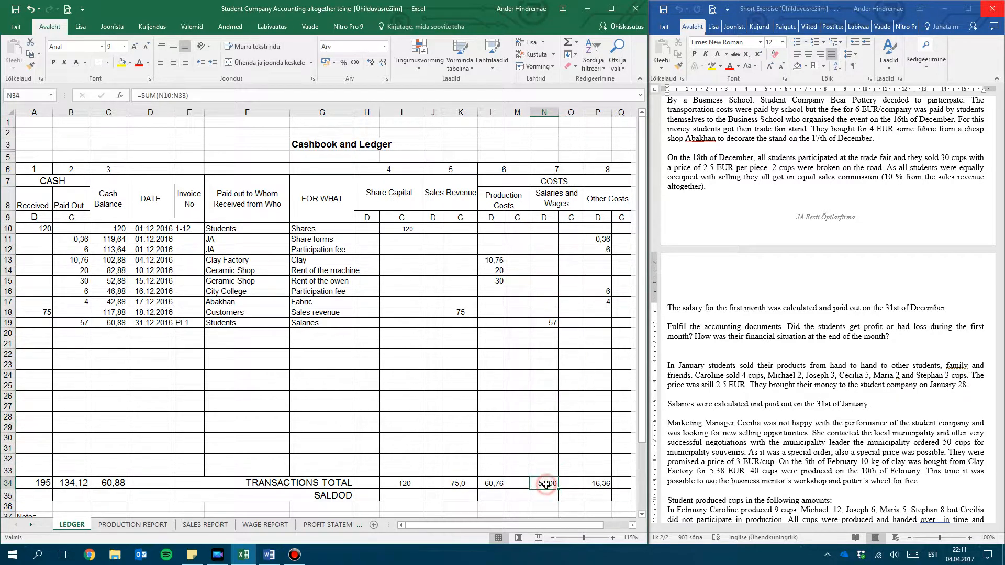
pyautogui.click(319, 525)
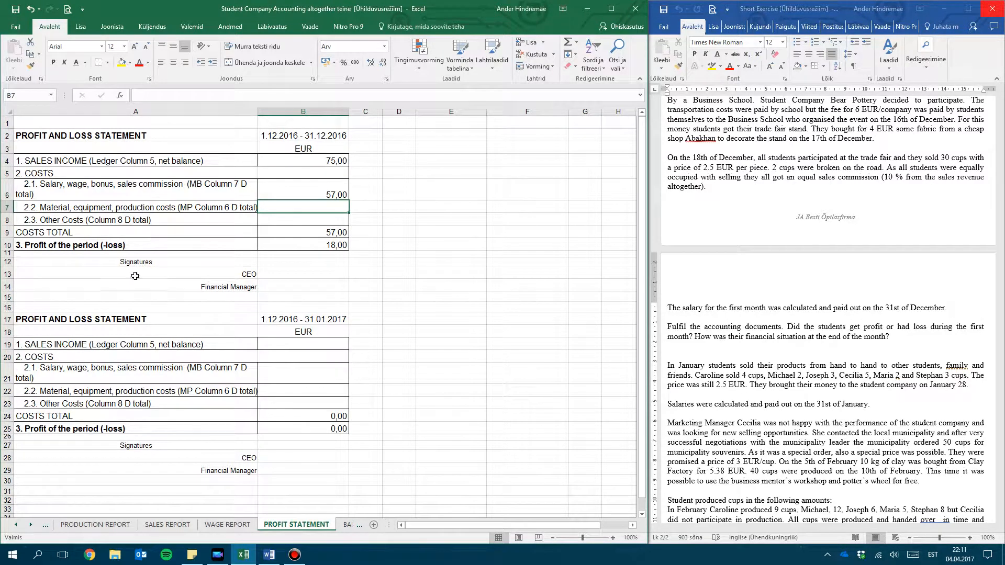
# Look up the Production Costs total in the ledger, and enter 60,76 as the December material and production costs in B7 of PROFIT STATEMENT
pyautogui.click(16, 525)
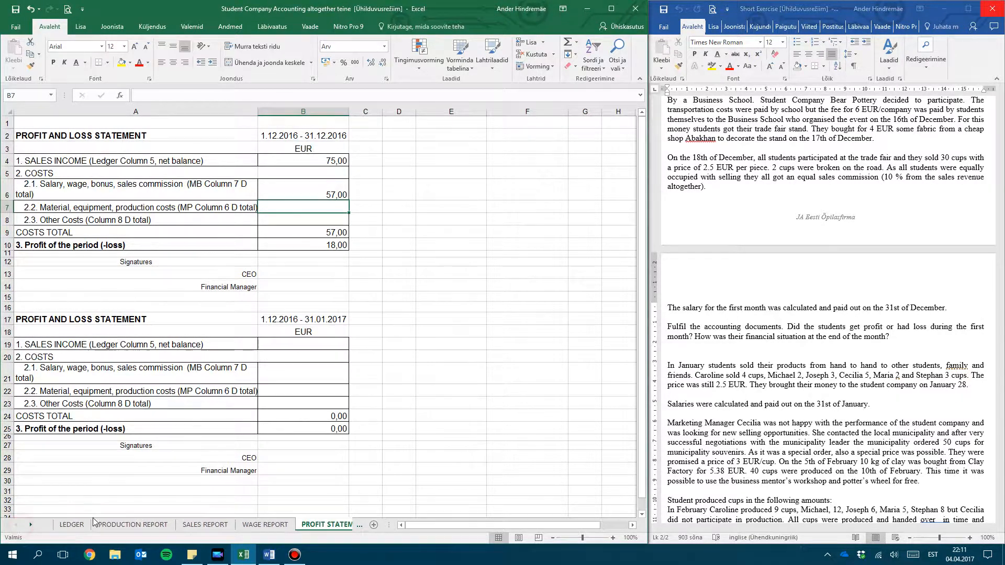
pyautogui.click(71, 524)
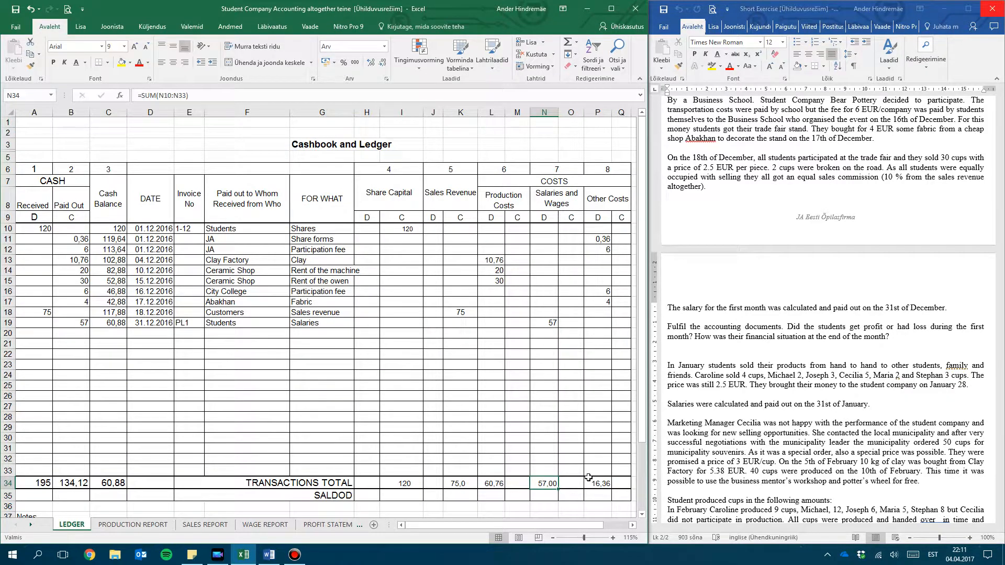
pyautogui.click(486, 485)
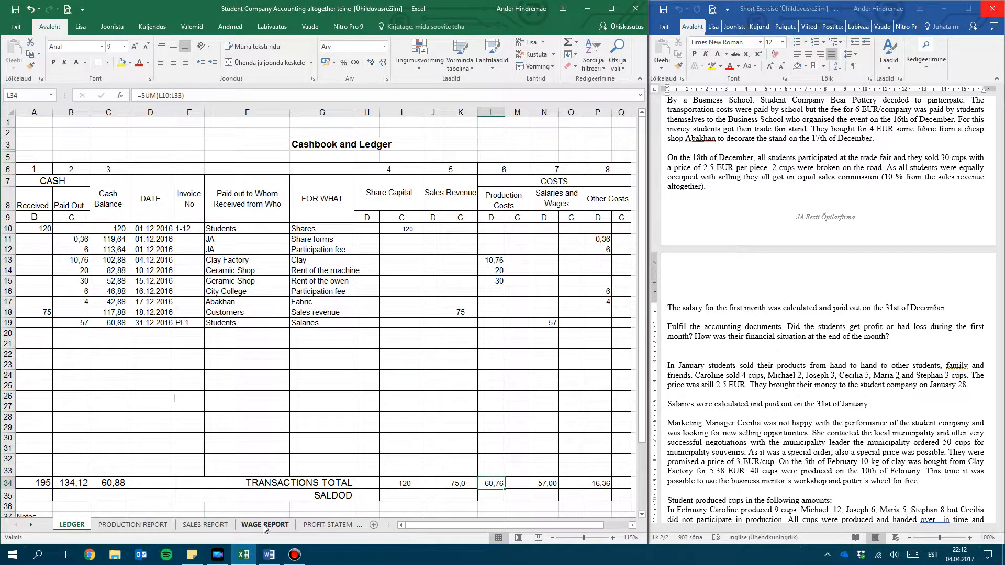
pyautogui.click(326, 524)
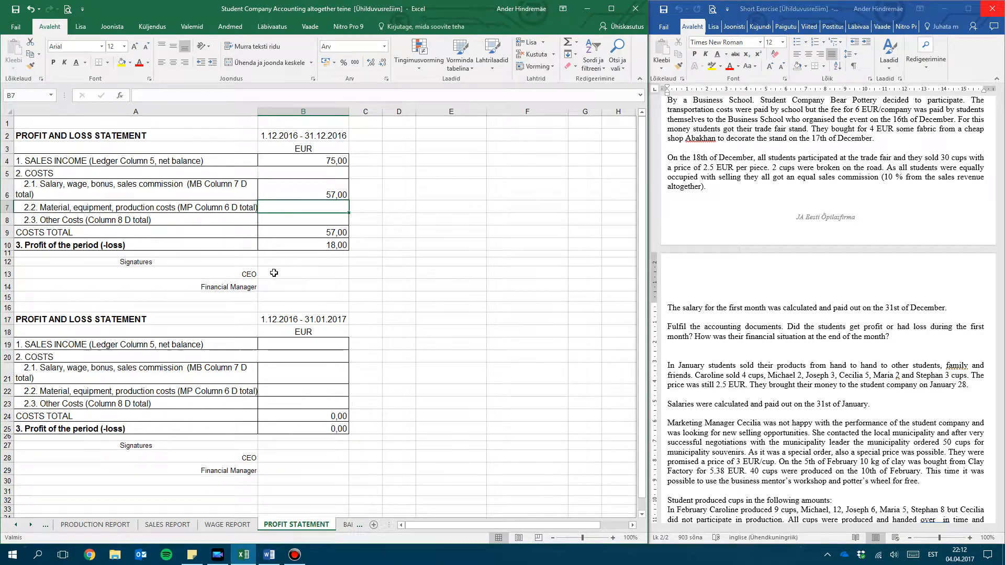
pyautogui.write('60,76')
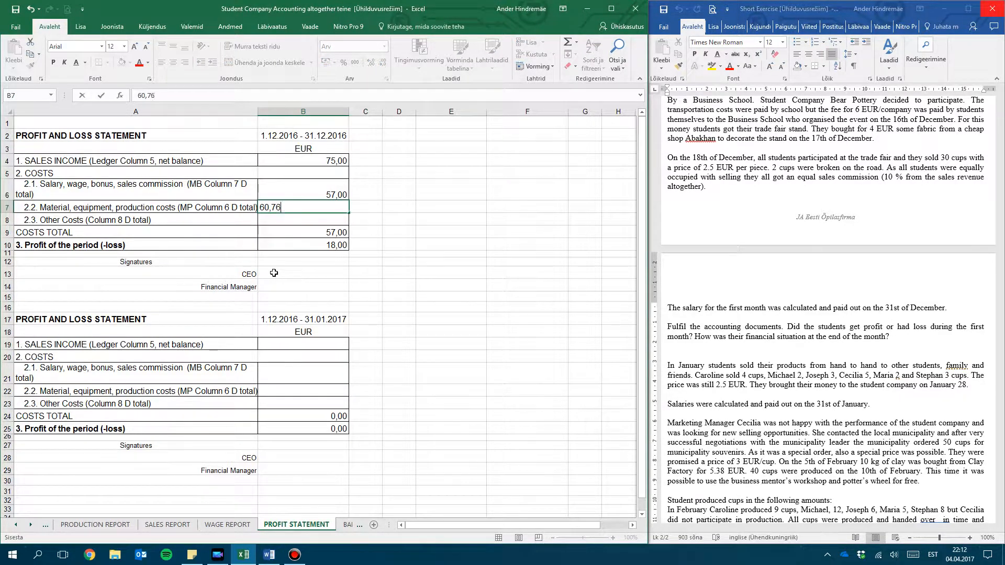
pyautogui.press('Return')
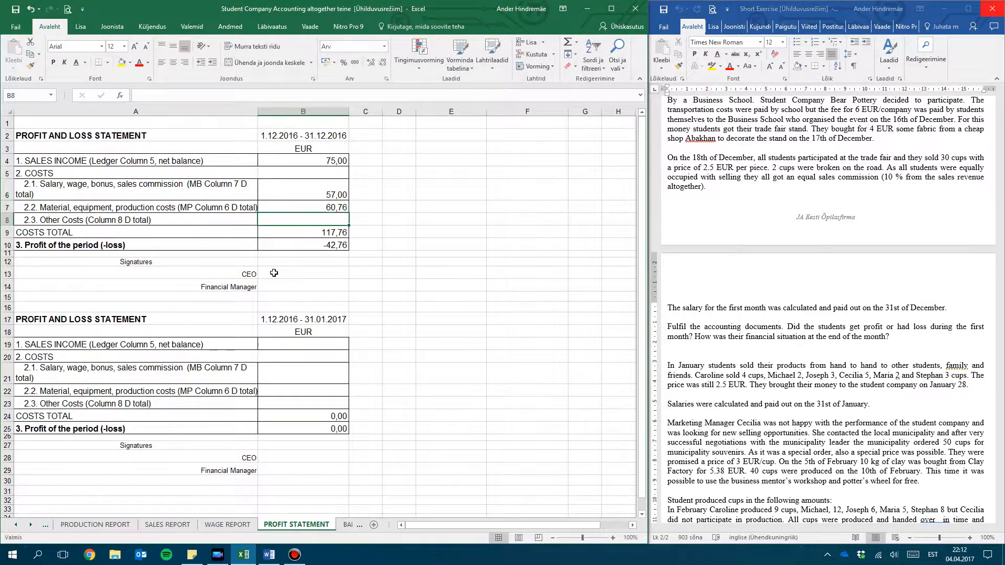
# Look up the Other Costs total in the ledger, and enter 16,36 as the December other costs in B8 of PROFIT STATEMENT
pyautogui.click(76, 524)
pyautogui.click(46, 525)
pyautogui.moveTo(607, 205); pyautogui.dragTo(608, 480)
pyautogui.click(598, 484)
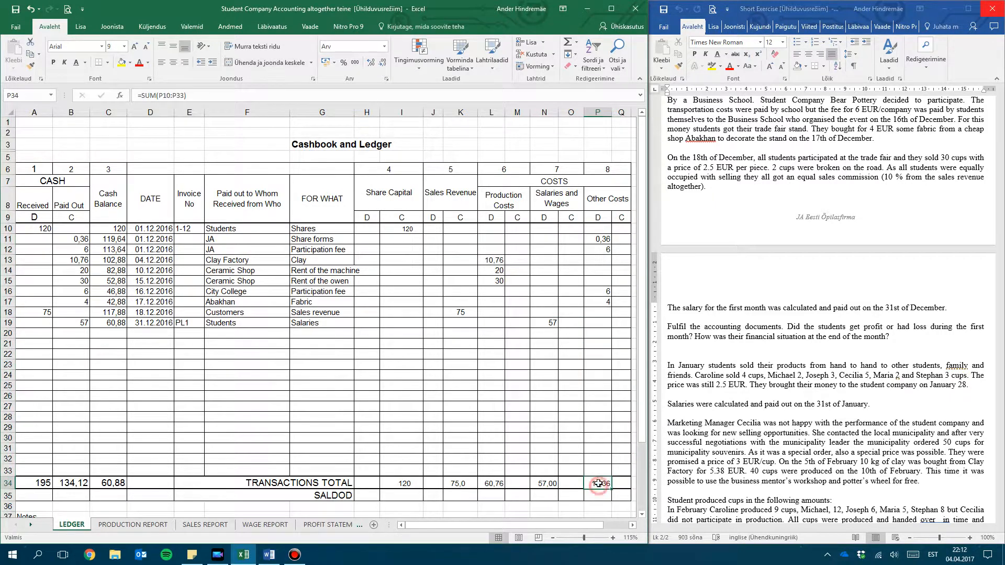
pyautogui.click(317, 526)
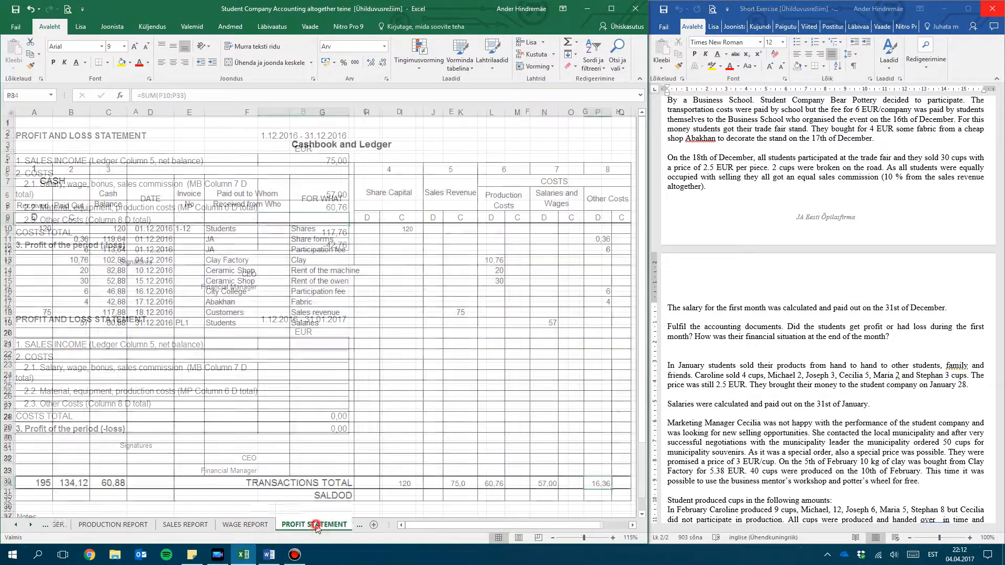
pyautogui.write('16')
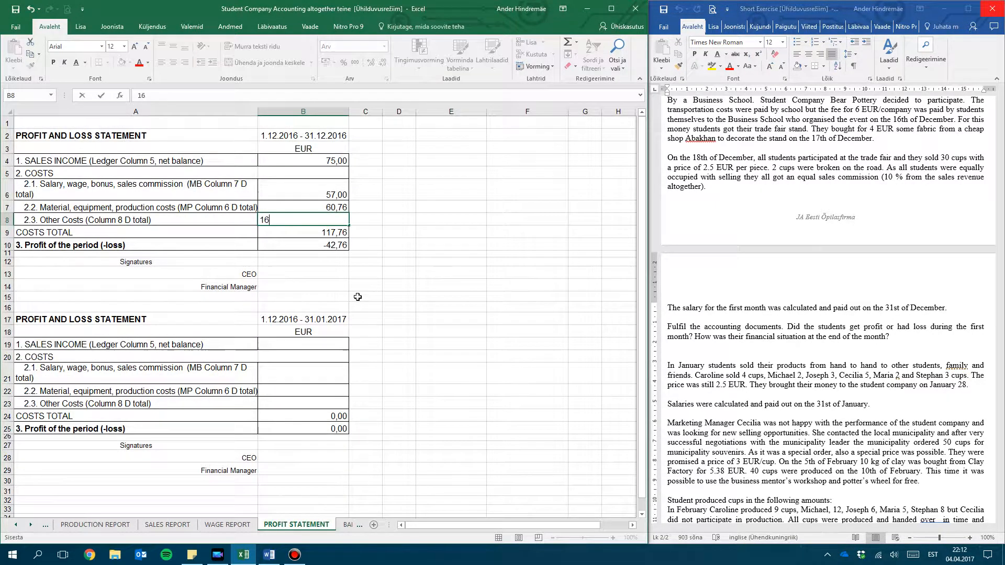
pyautogui.write(',37')
pyautogui.press('BackSpace')
pyautogui.write('6')
pyautogui.press('Return')
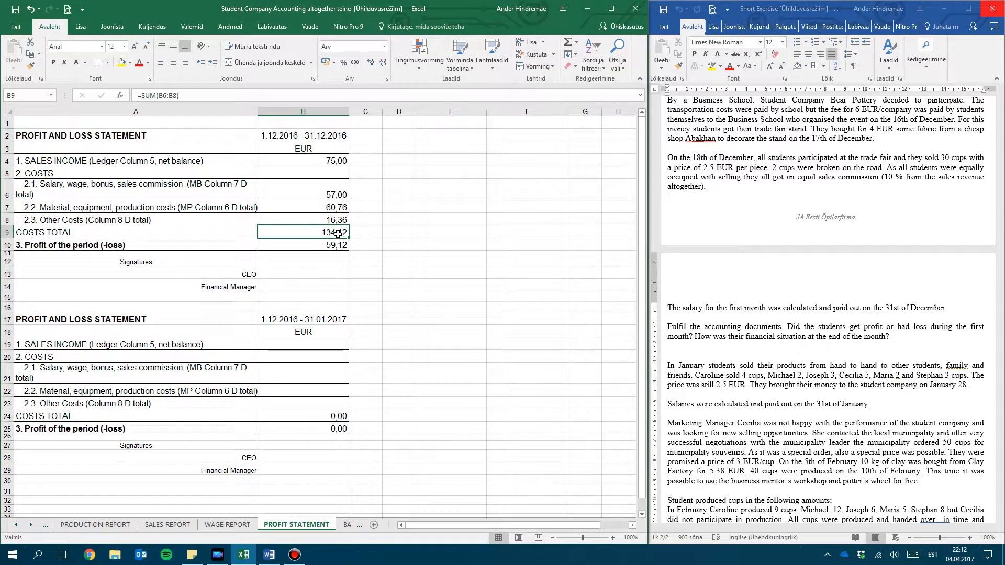
# Review the December sales income, and examine the assets and liabilities sections of the 01.01.2017 statement on the BALANCE SHEET sheet
pyautogui.click(337, 160)
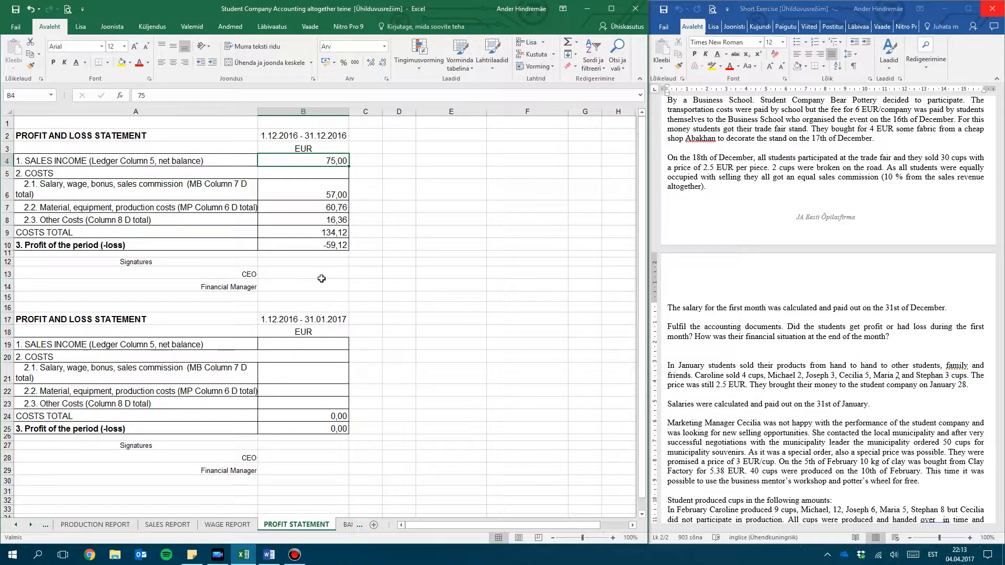
pyautogui.click(346, 526)
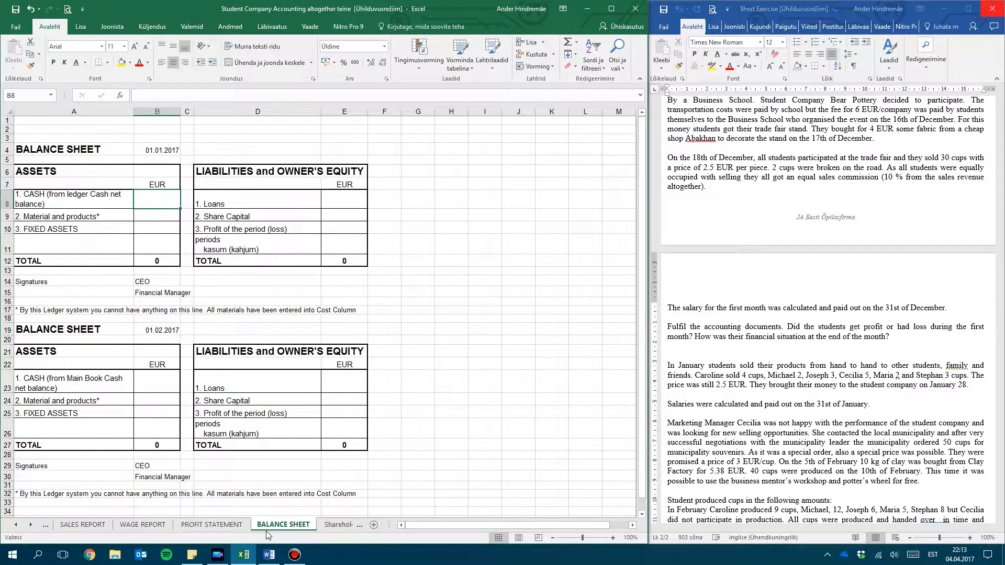
pyautogui.click(97, 177)
pyautogui.moveTo(285, 179); pyautogui.dragTo(285, 175)
pyautogui.click(121, 184)
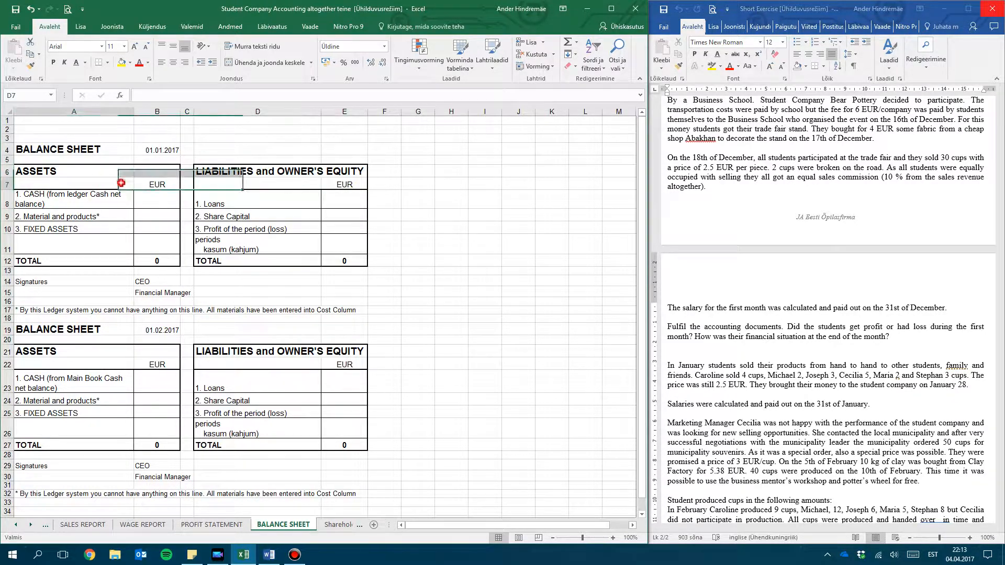
pyautogui.click(132, 225)
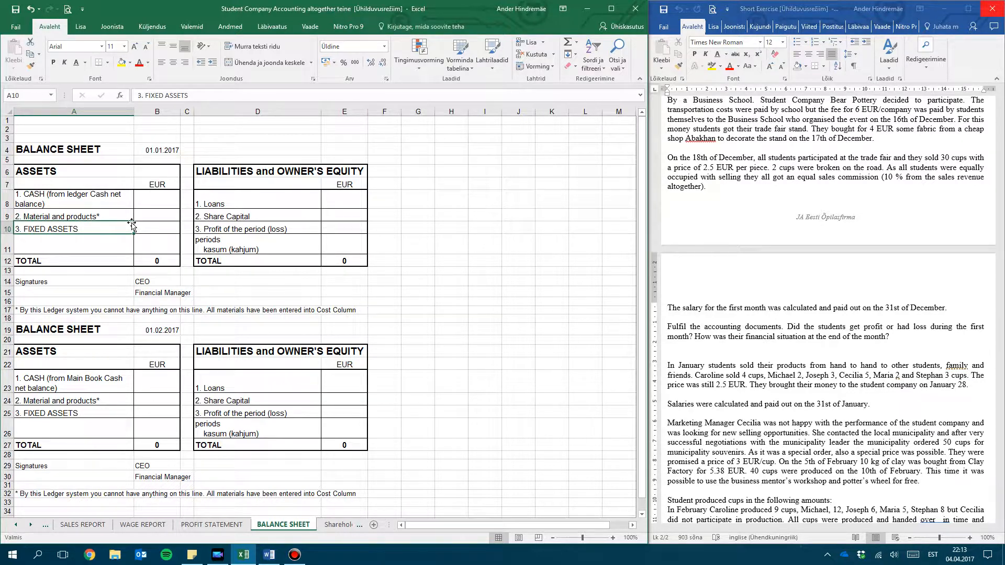
pyautogui.click(39, 176)
pyautogui.moveTo(95, 209); pyautogui.dragTo(150, 259)
pyautogui.click(151, 259)
pyautogui.click(62, 194)
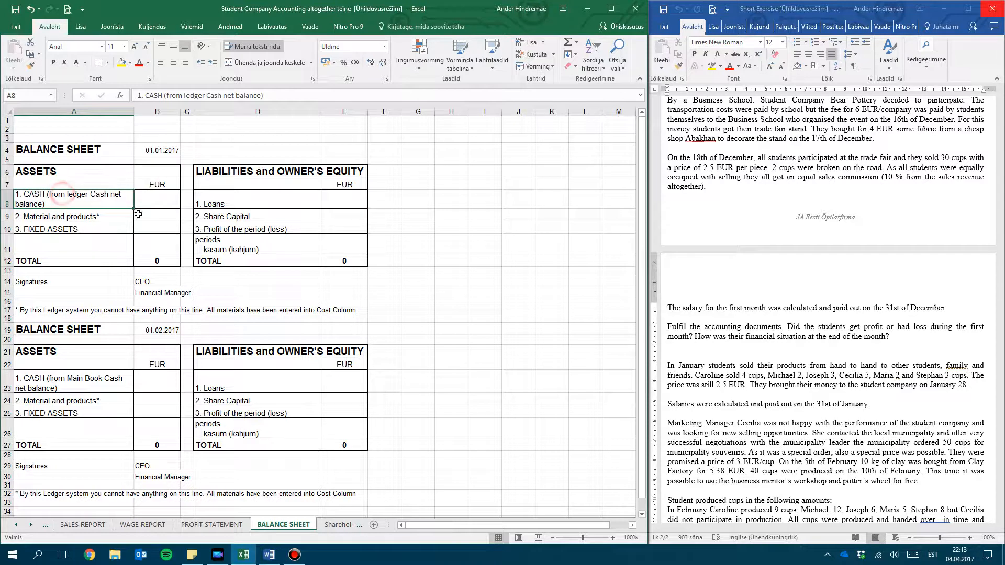
# Look up the cash balance in C34 of the ledger, and enter 60,88 as cash in B8 of the BALANCE SHEET sheet
pyautogui.click(16, 528)
pyautogui.click(17, 527)
pyautogui.click(72, 524)
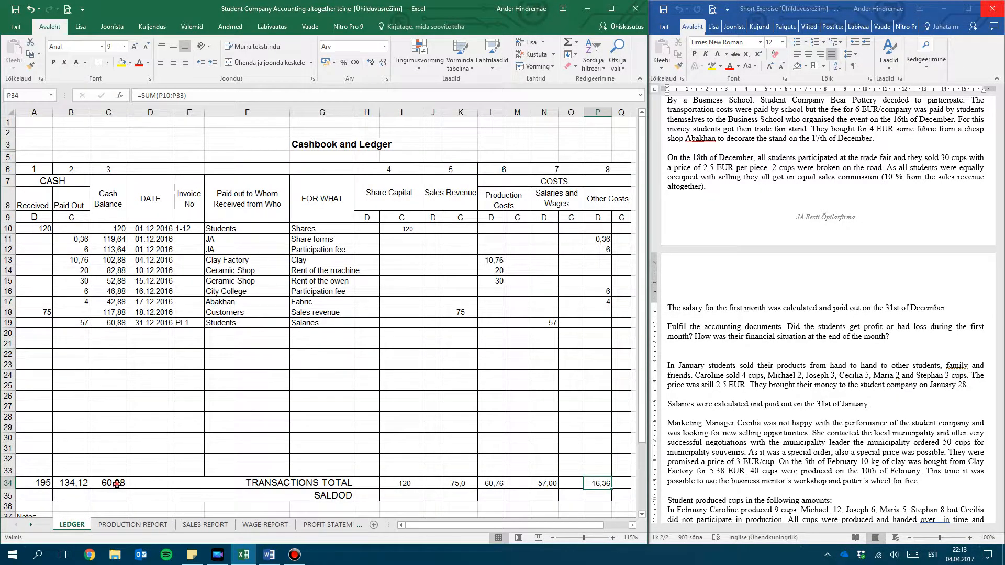
pyautogui.click(116, 485)
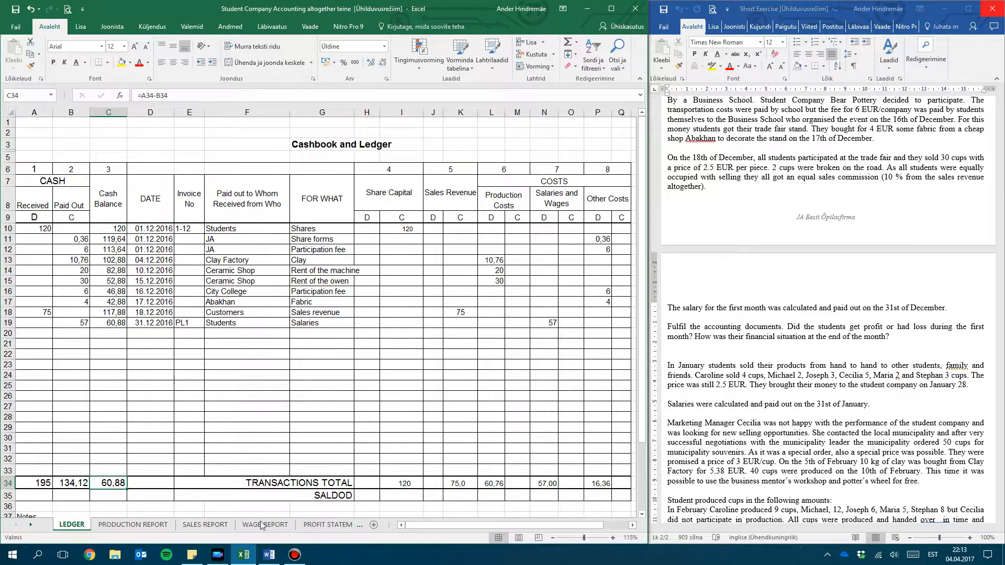
pyautogui.click(30, 525)
pyautogui.click(30, 525)
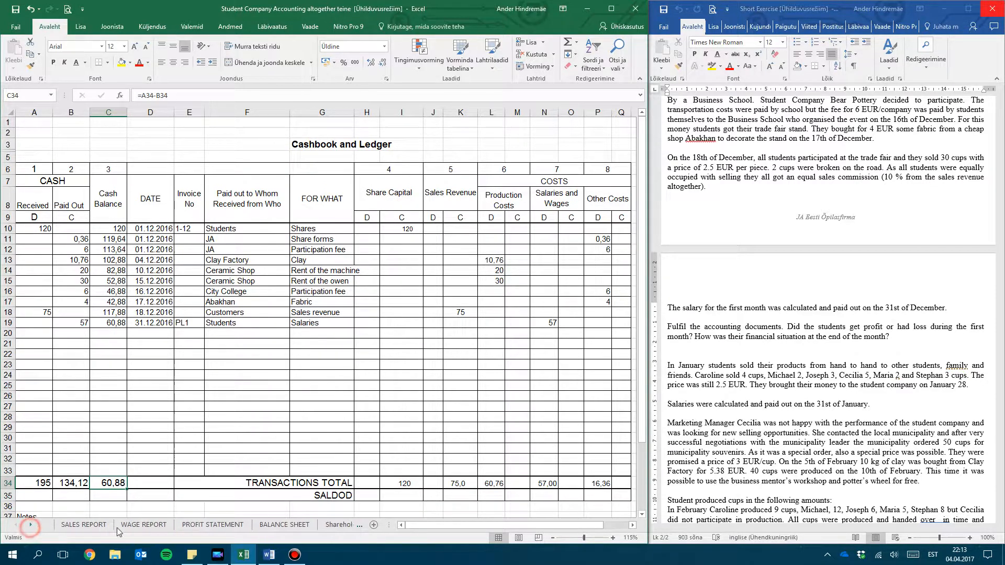
pyautogui.click(284, 525)
pyautogui.click(159, 208)
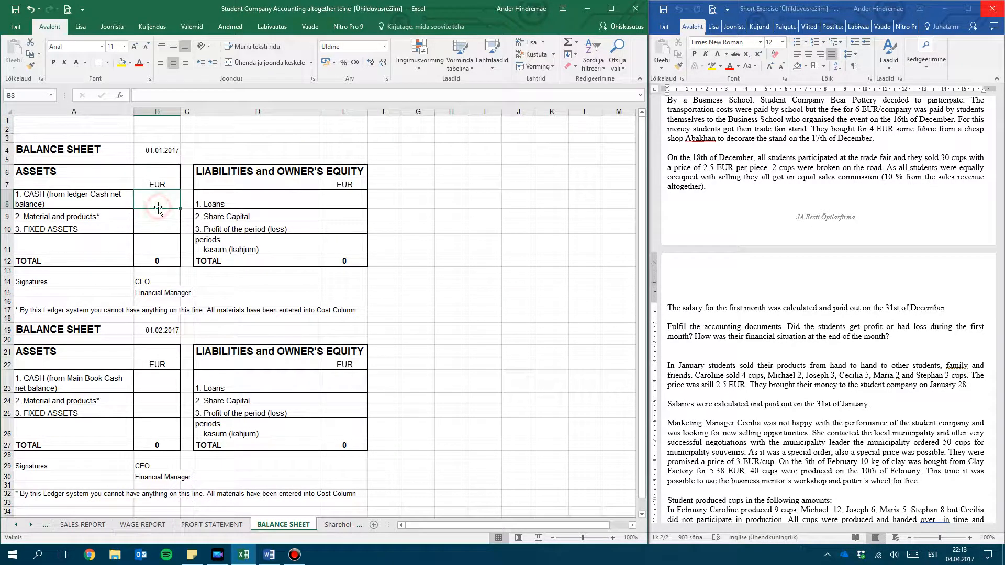
pyautogui.write('60,88')
pyautogui.press('Return')
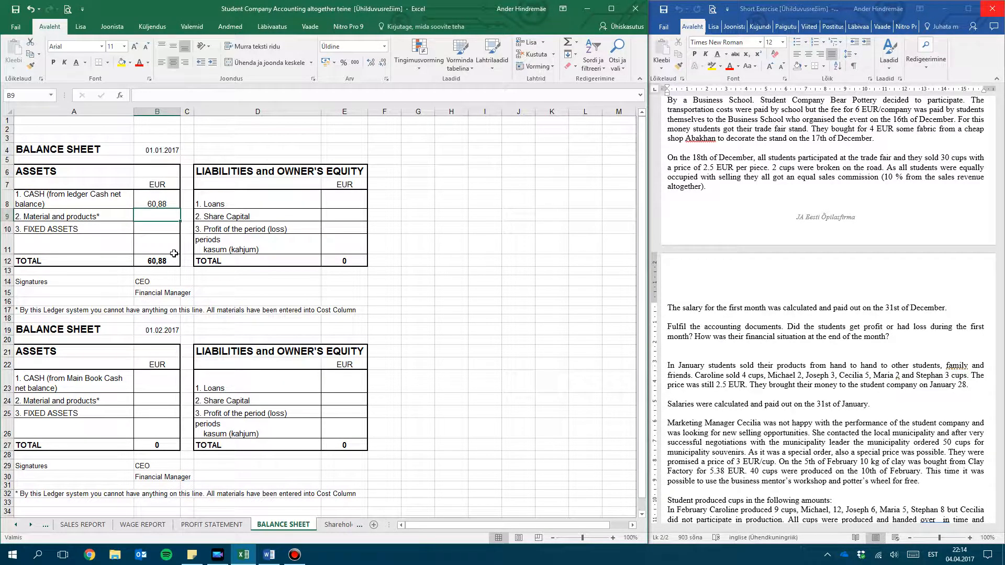
# Enter zero amounts for Material and products in B9 and fixed assets in B10 of the 01.01.2017 balance sheet
pyautogui.write('-')
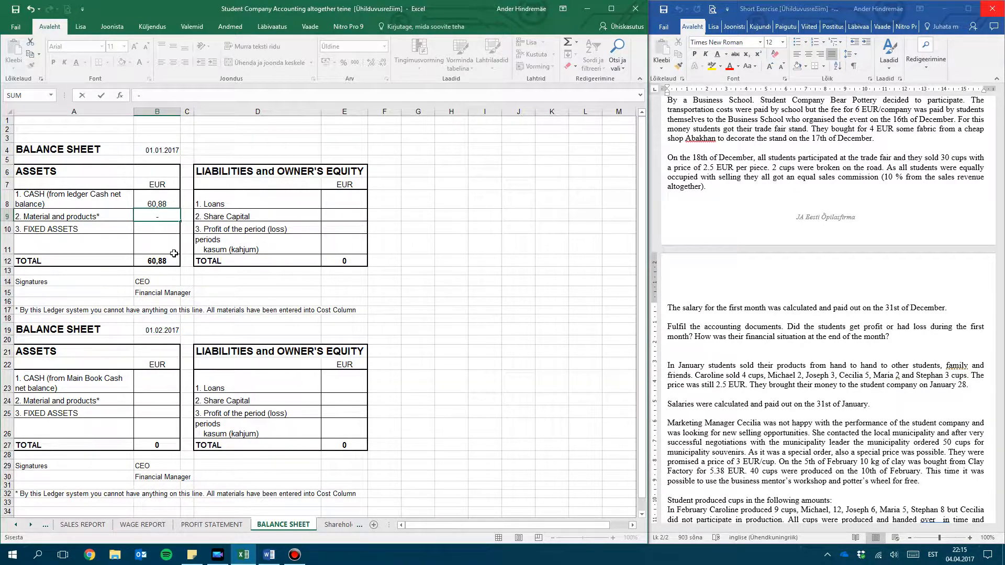
pyautogui.click(146, 204)
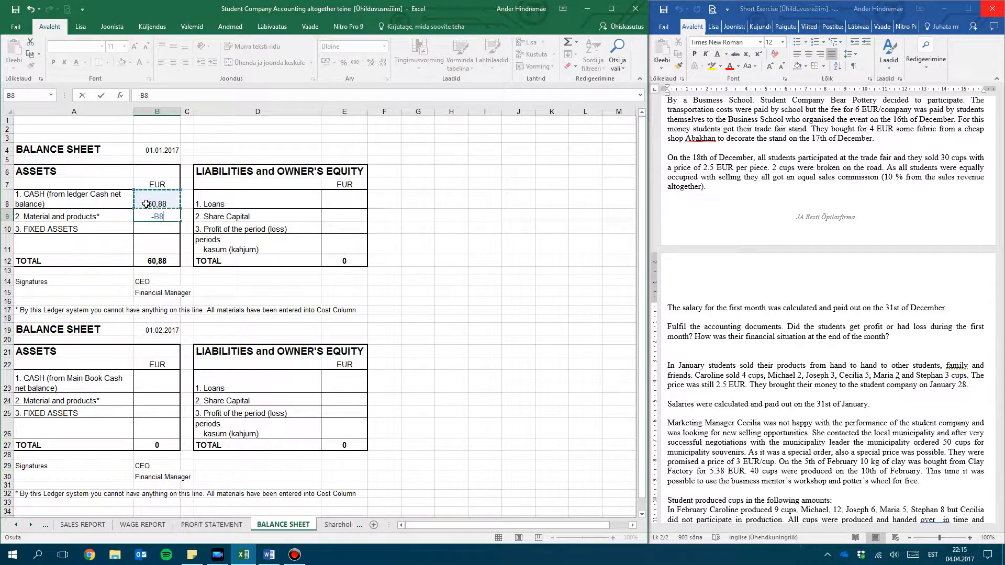
pyautogui.press('Return')
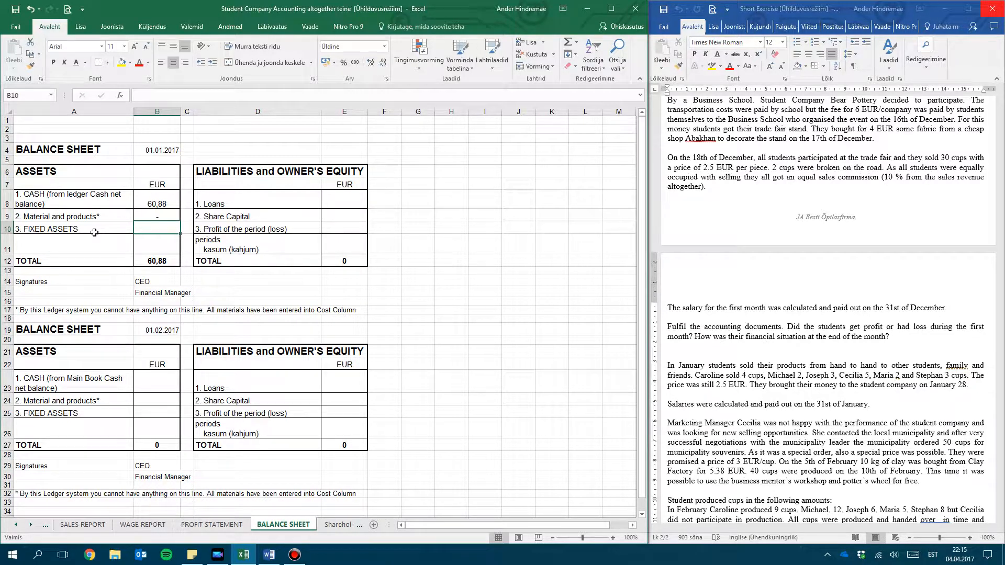
pyautogui.write('0')
pyautogui.press('Return')
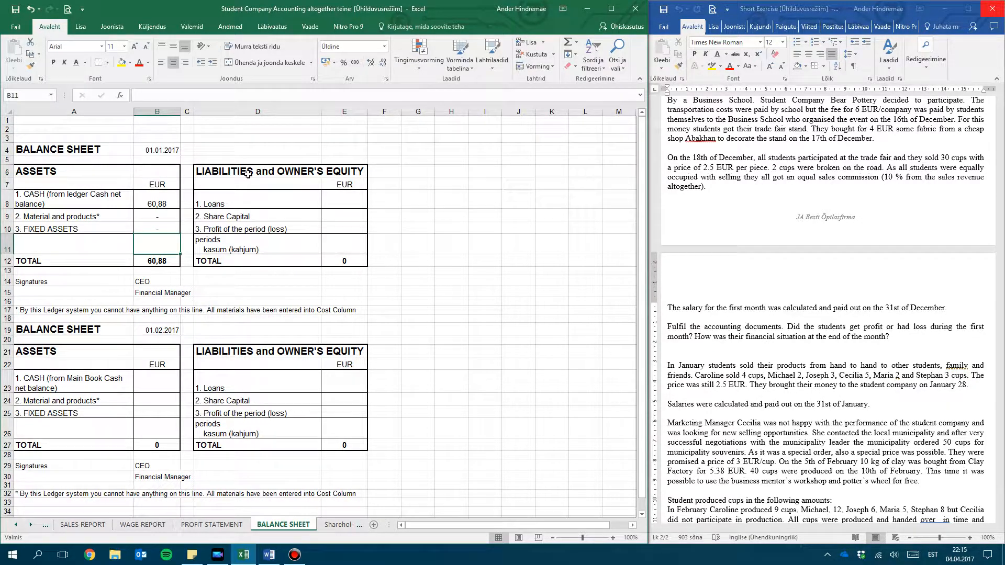
# Enter 0 for loans in E8 and 120 for share capital in E9 of the 01.01.2017 balance sheet
pyautogui.click(342, 203)
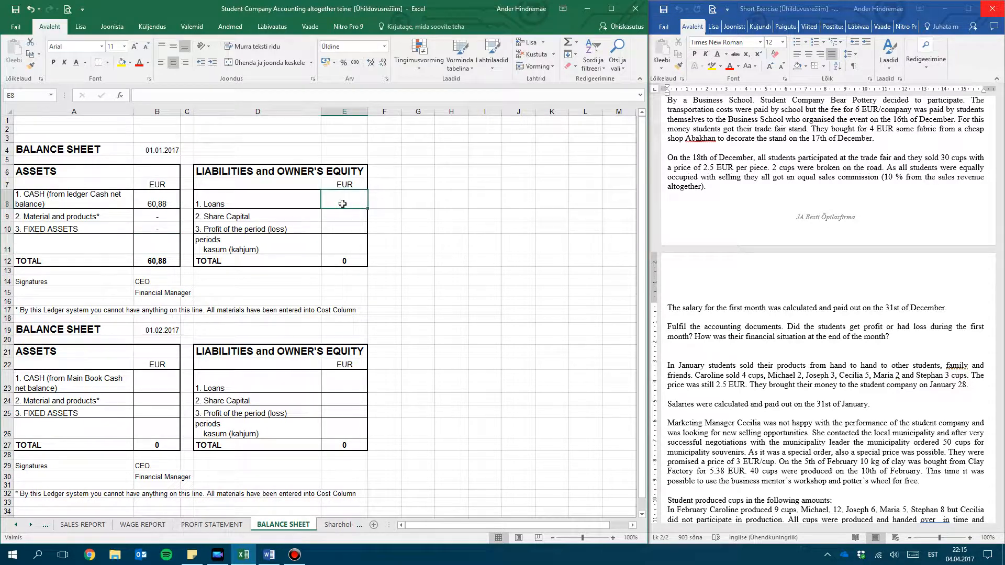
pyautogui.write('0')
pyautogui.press('Return')
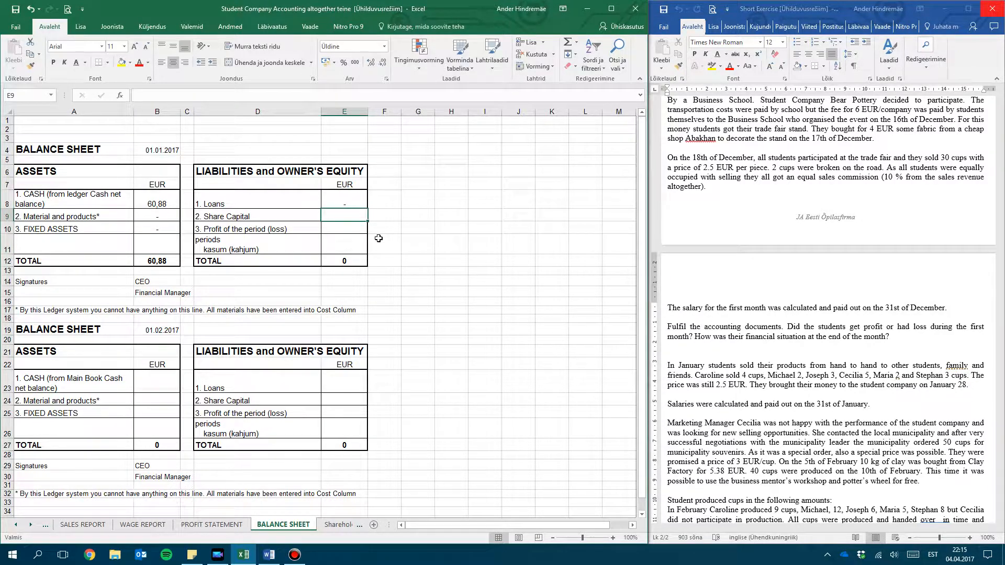
pyautogui.write('120')
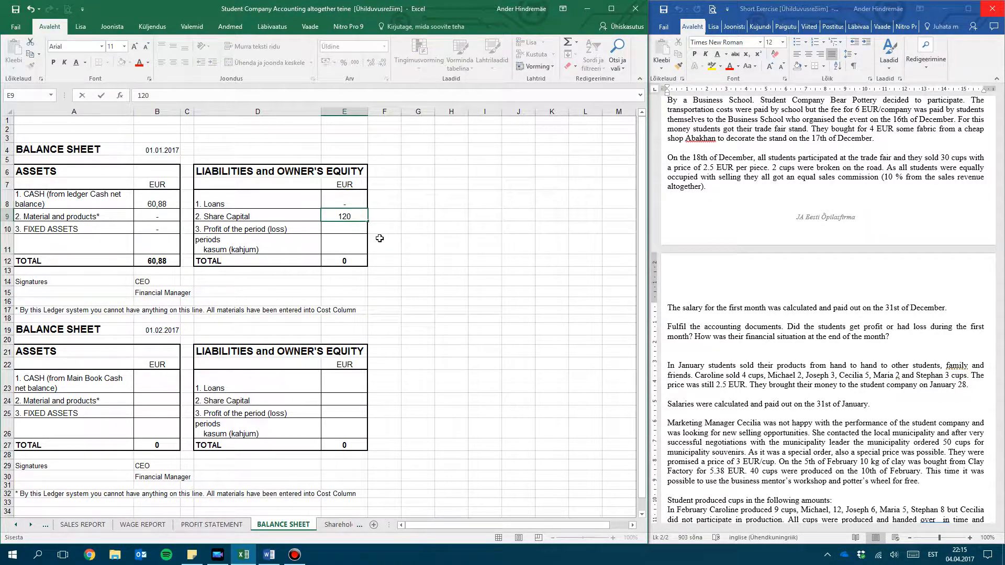
pyautogui.press('Return')
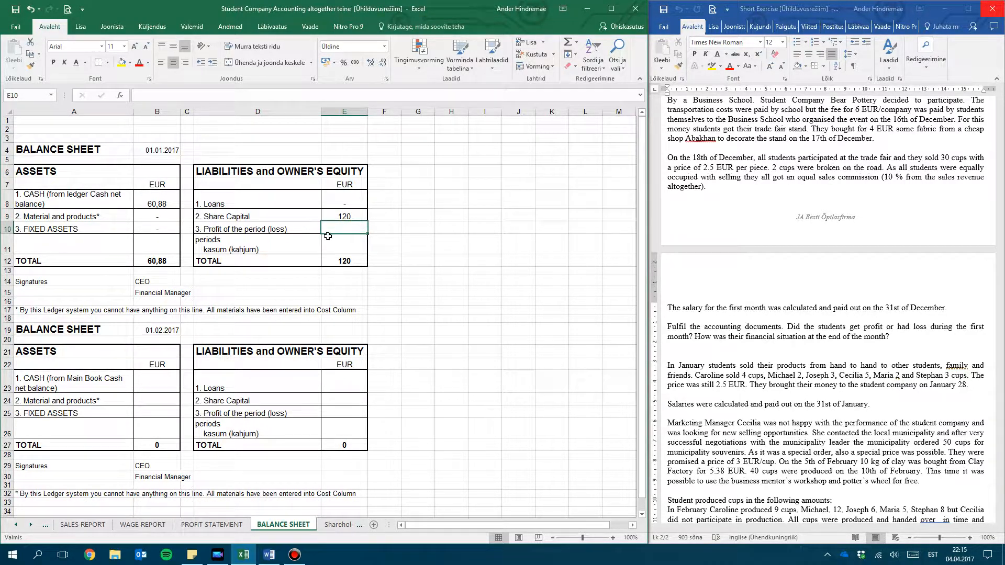
# Look up the December result on PROFIT STATEMENT, and enter -59,12 as the profit or loss of the period in E10 of BALANCE SHEET
pyautogui.click(211, 524)
pyautogui.click(336, 244)
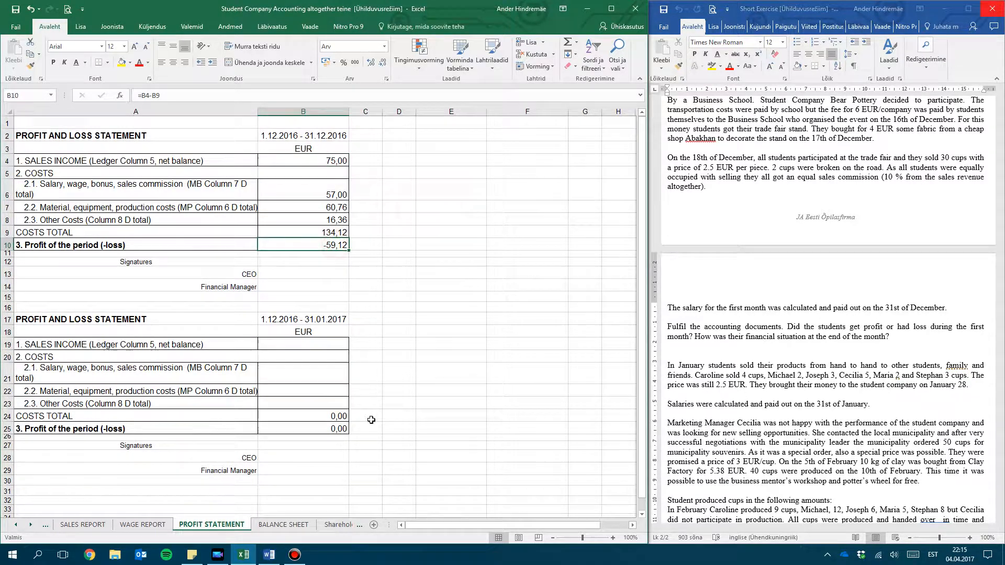
pyautogui.click(285, 525)
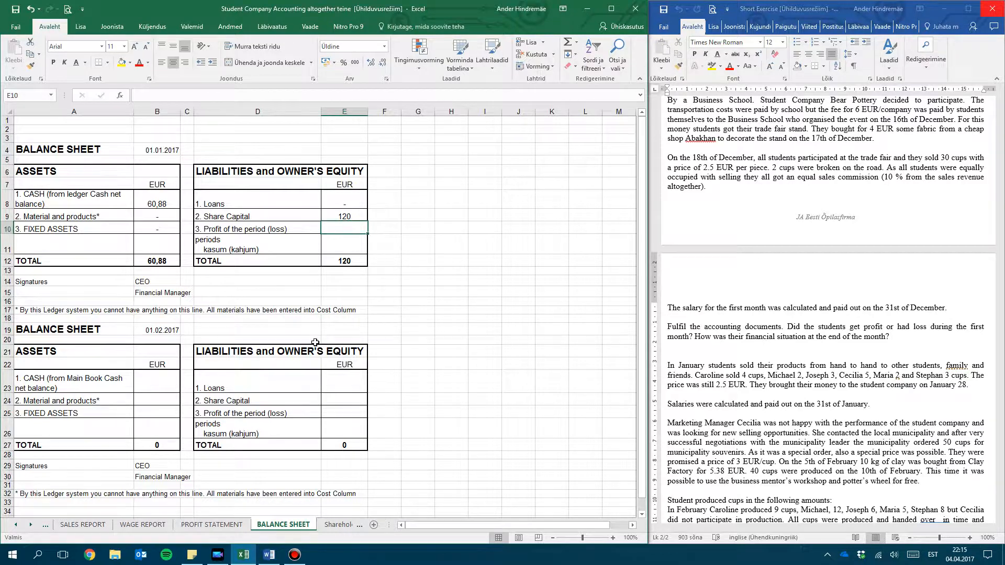
pyautogui.write('-59,12')
pyautogui.press('Return')
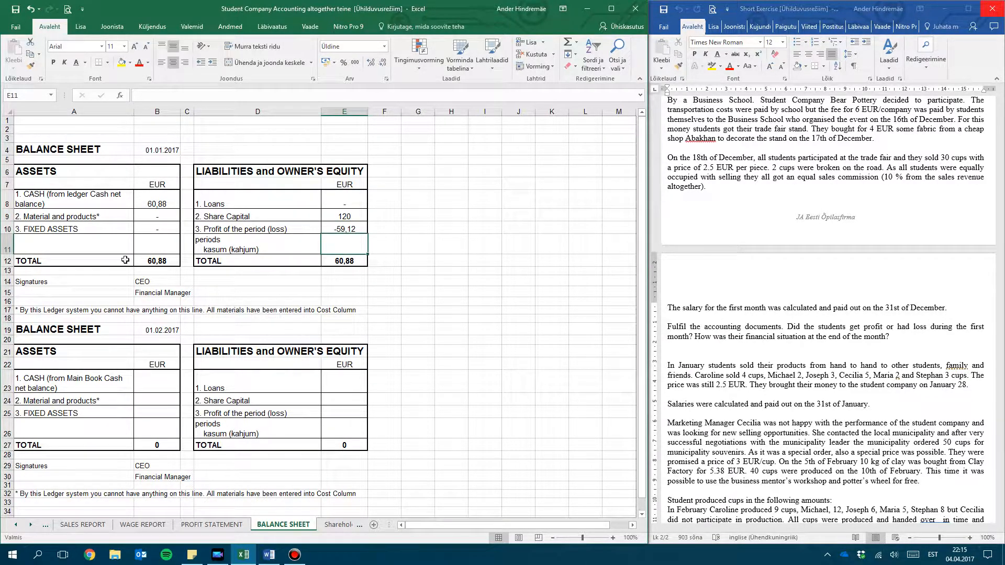
# Compare the total assets in B12 with the total liabilities and owner's equity in E12 of the 01.01.2017 balance sheet
pyautogui.click(174, 262)
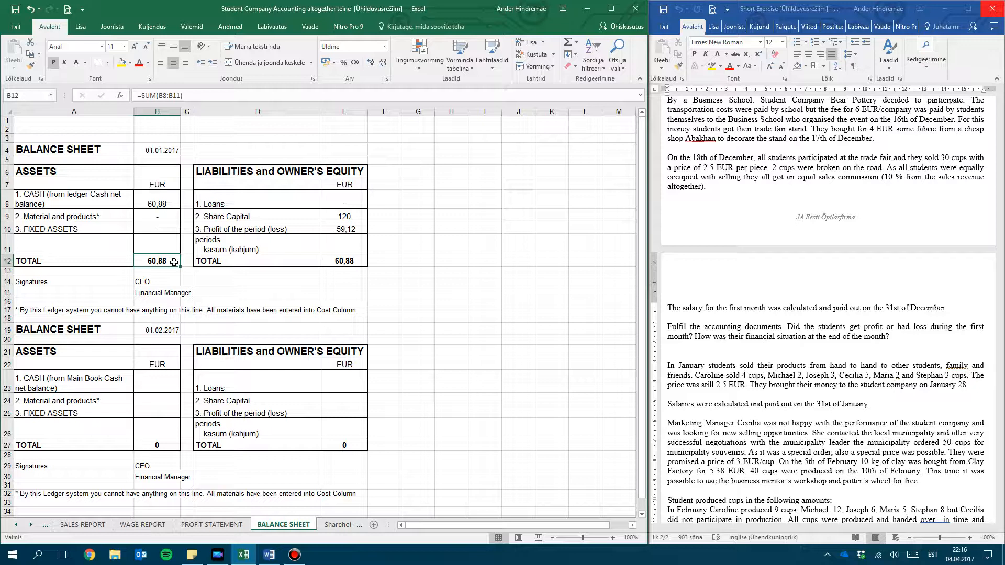
pyautogui.click(357, 260)
pyautogui.click(175, 262)
pyautogui.click(358, 260)
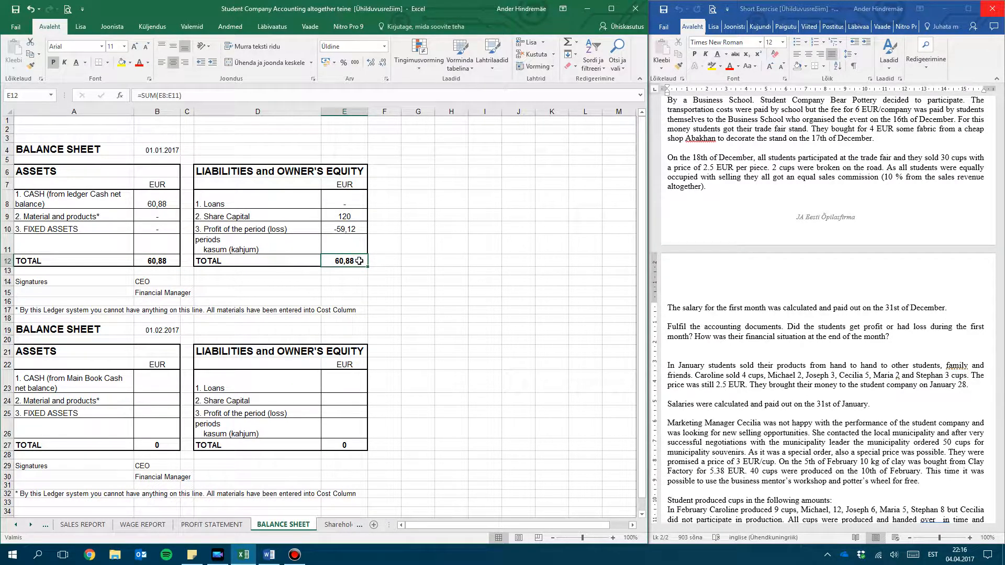